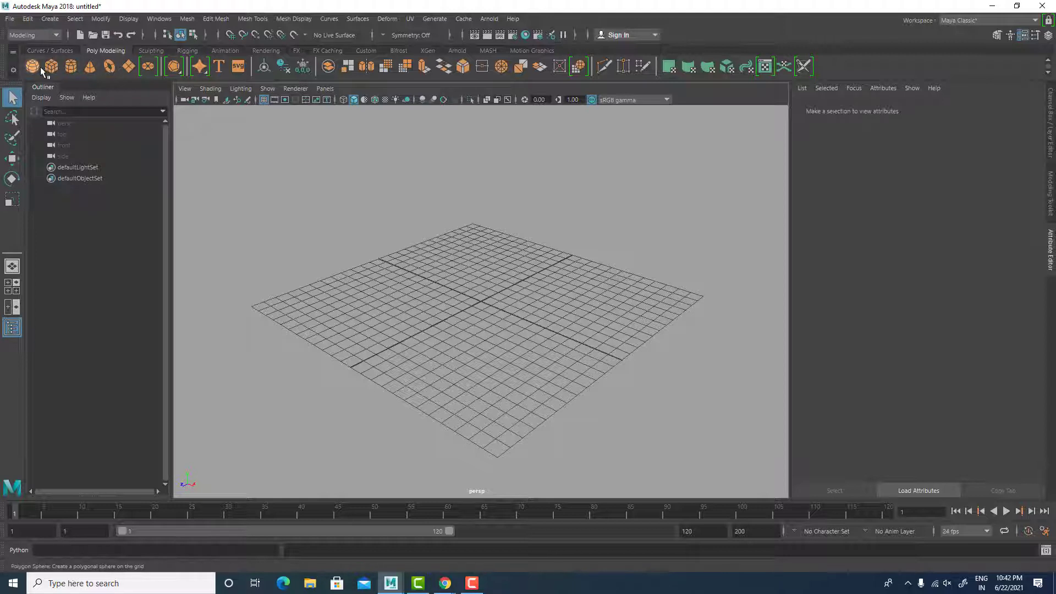
click(187, 18)
click(212, 27)
click(215, 20)
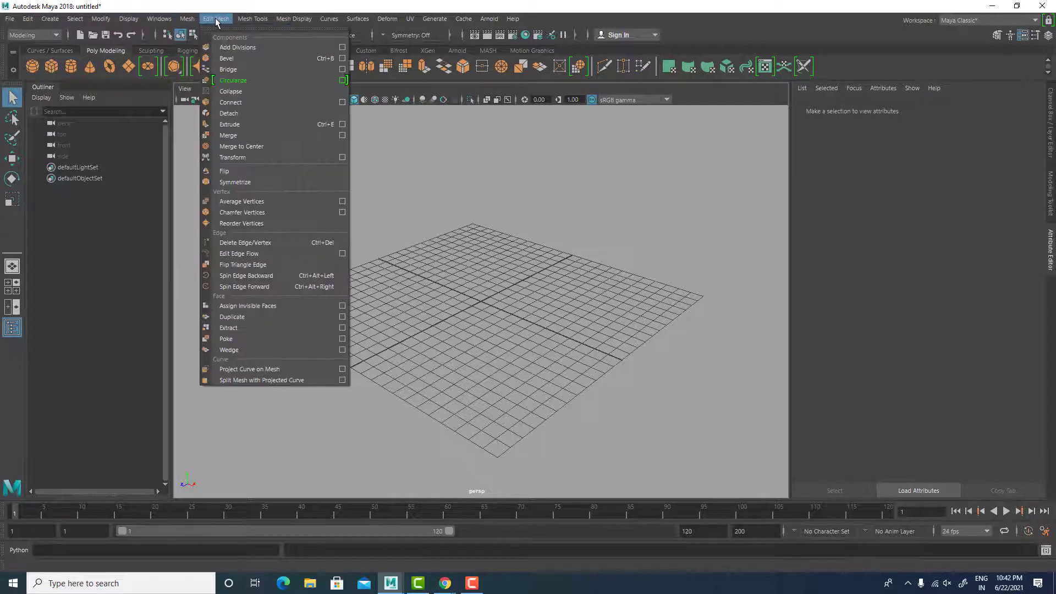
click(212, 21)
click(241, 21)
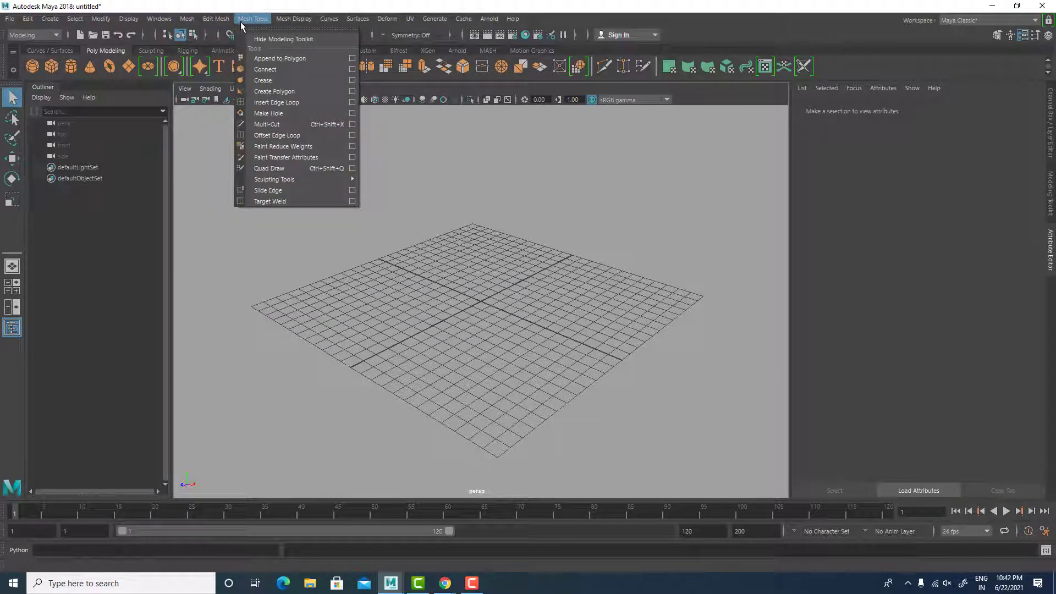
click(290, 20)
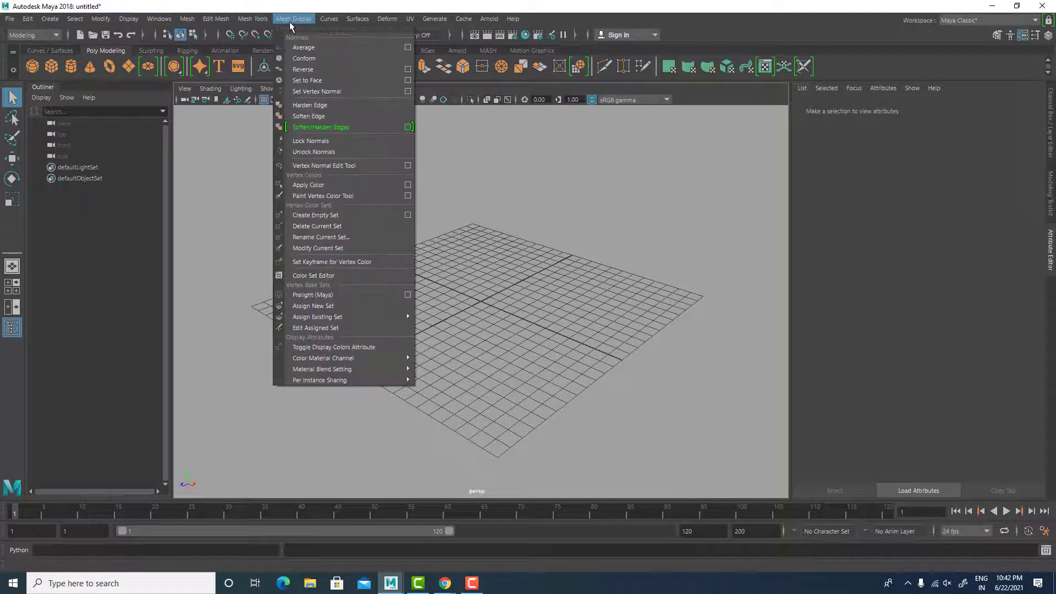
click(244, 21)
click(197, 24)
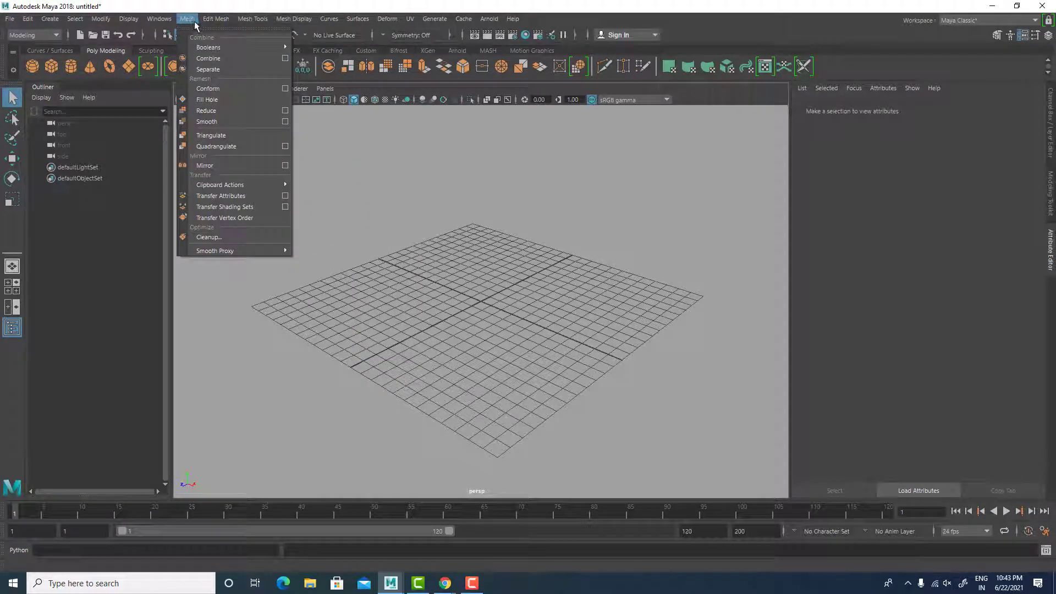
mouse_move(242, 21)
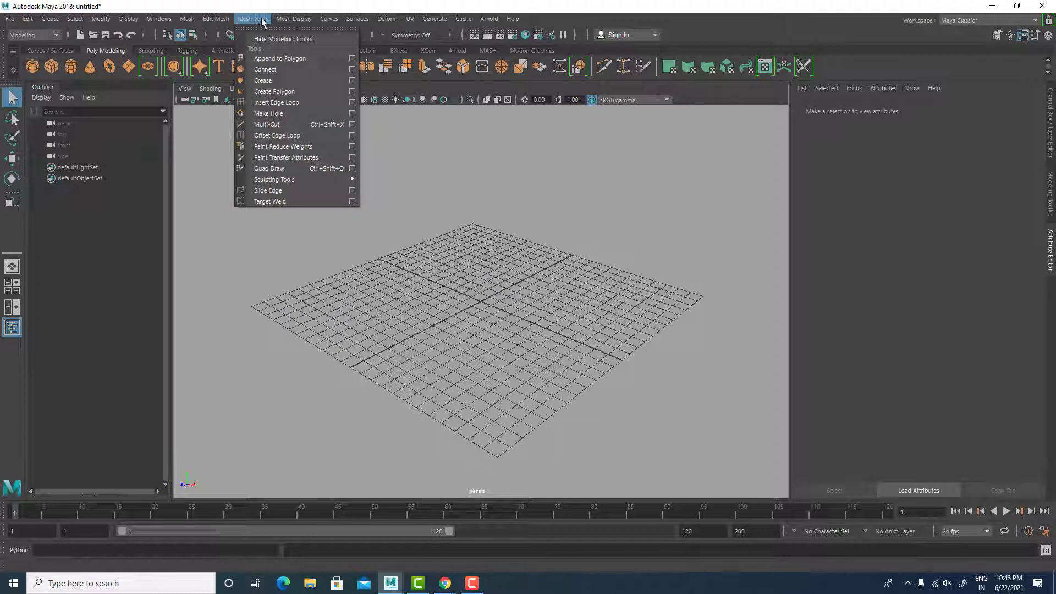
mouse_move(284, 21)
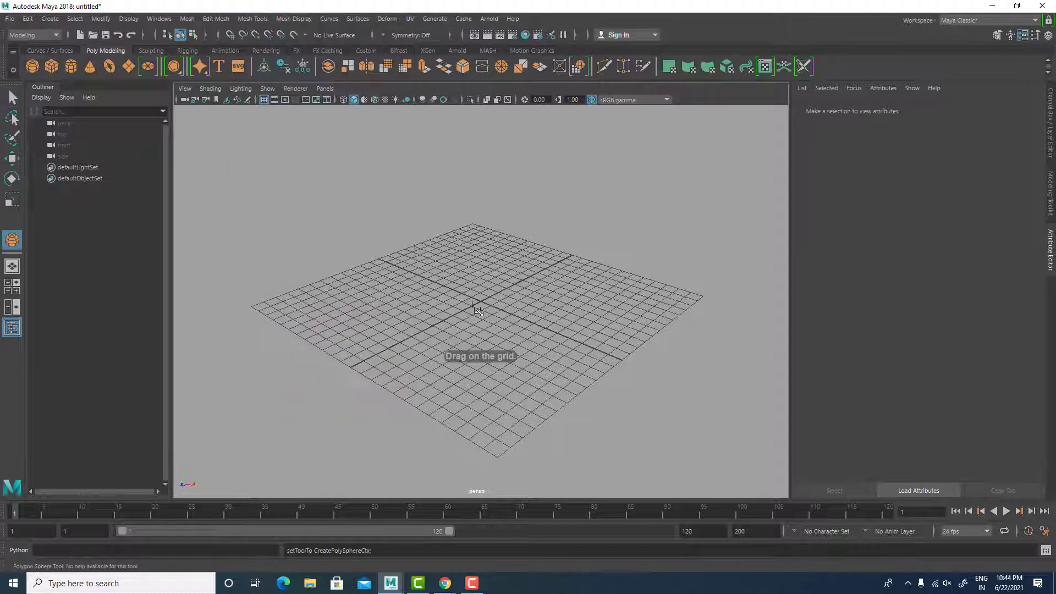
Step: Draw a polygon sphere interactively near the centre of the grid and leave its name as it is
drag(473, 306, 482, 335)
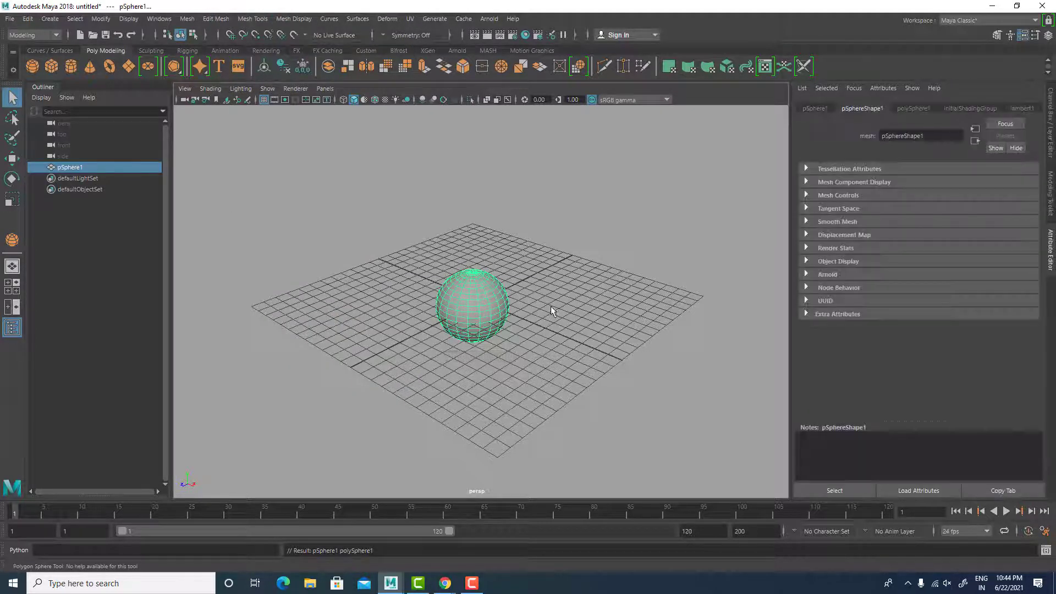
click(77, 171)
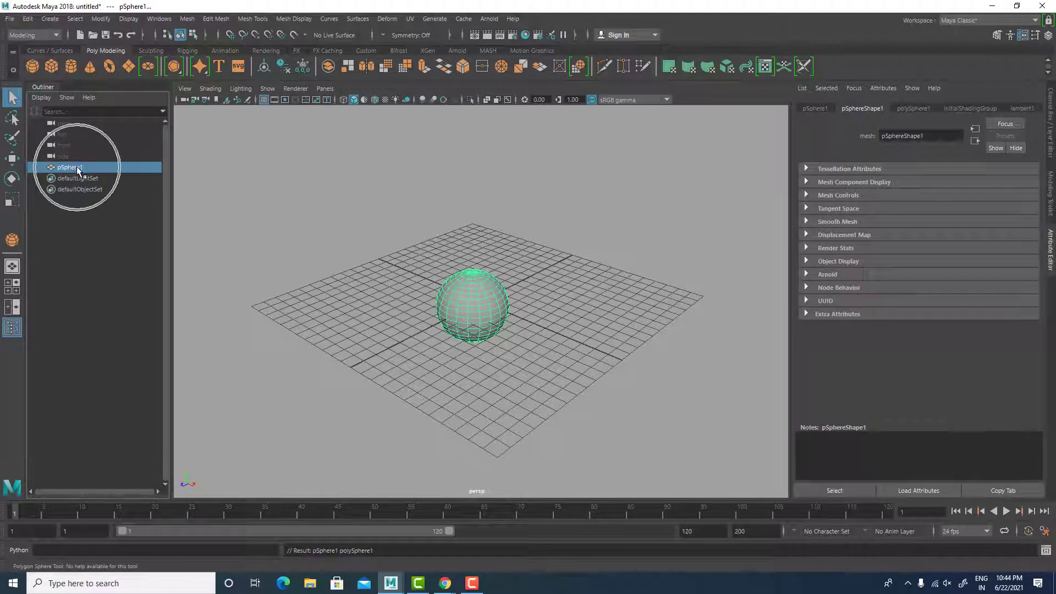
click(77, 171)
click(81, 171)
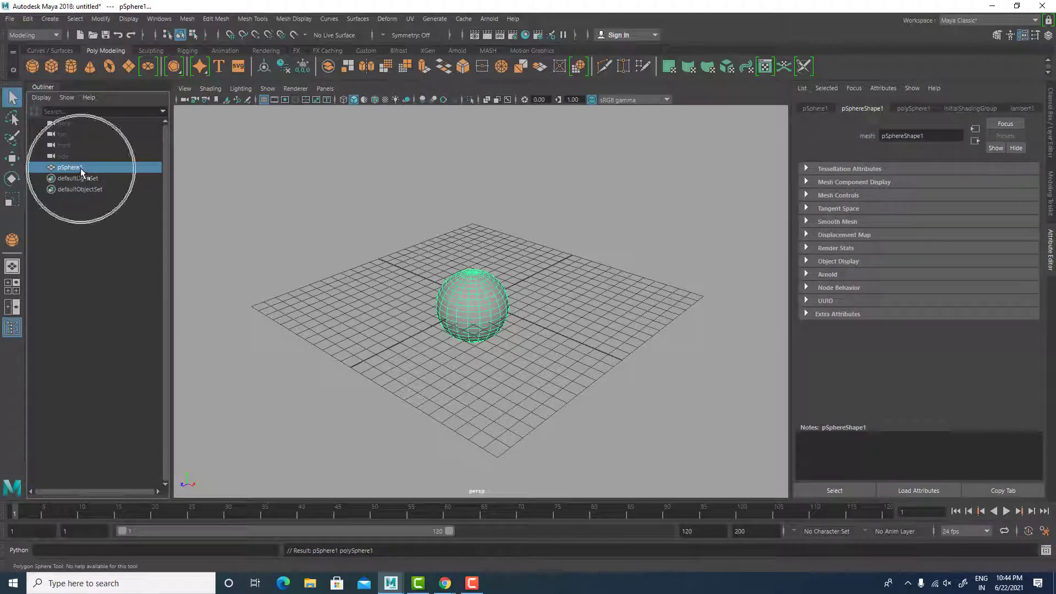
double_click(81, 171)
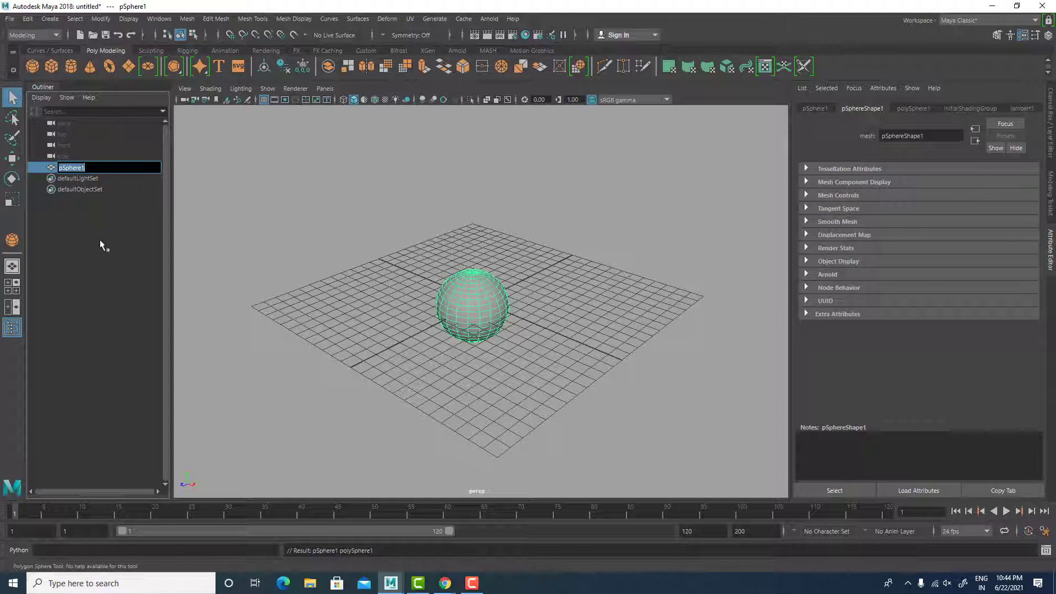
click(87, 207)
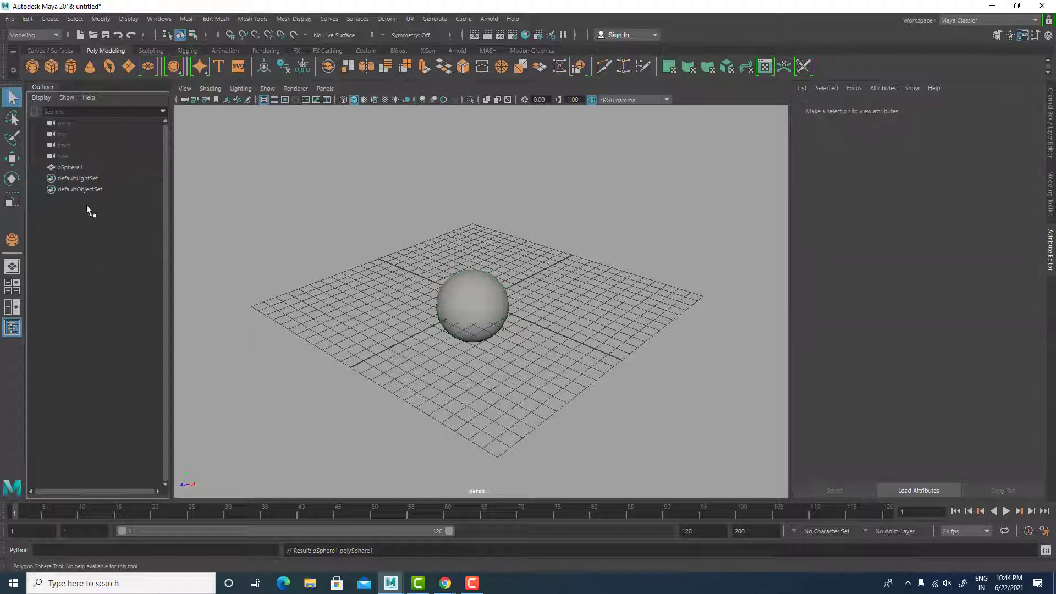
Step: Delete the sphere and draw a larger polygon sphere with a radius of about 3.97 near the grid centre
click(73, 169)
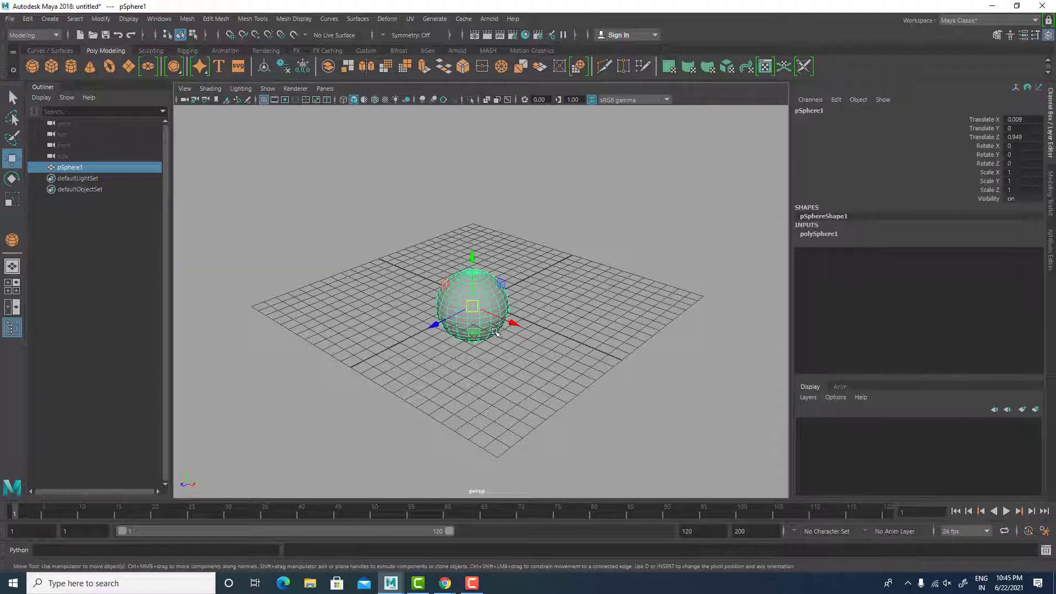
key(Delete)
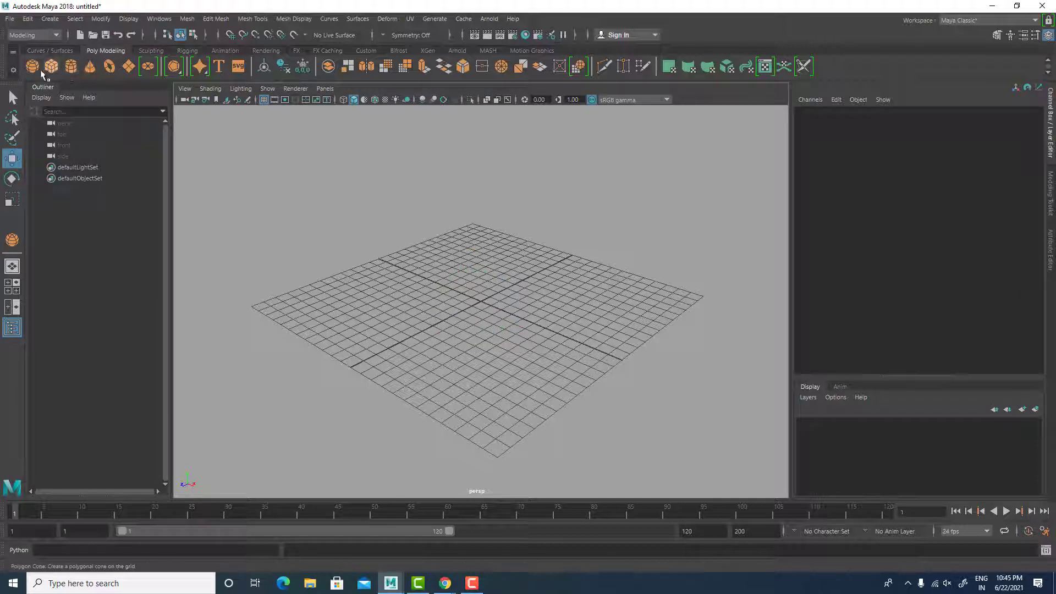
key(y)
drag(483, 300, 498, 342)
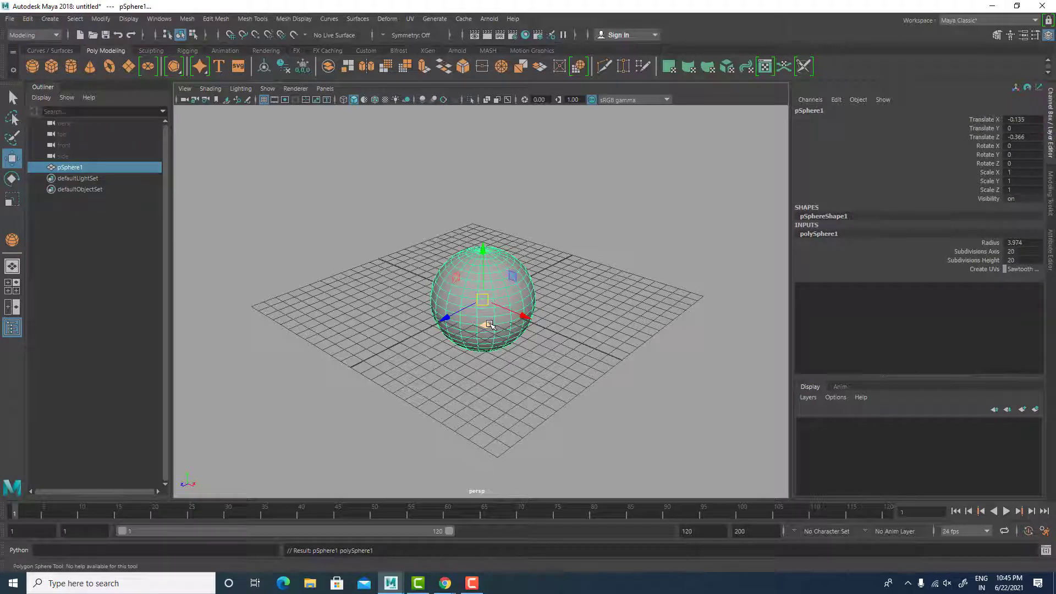
Step: Examine the sphere in the front, side and perspective views and in the four-view layout
key(space)
key(space)
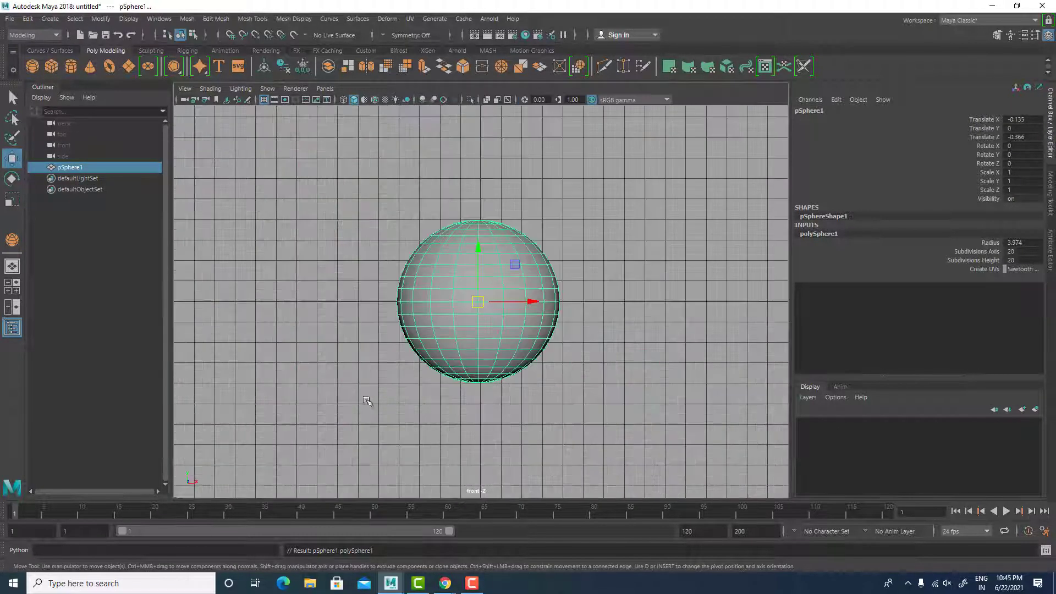
drag(329, 192, 642, 303)
drag(678, 416, 348, 301)
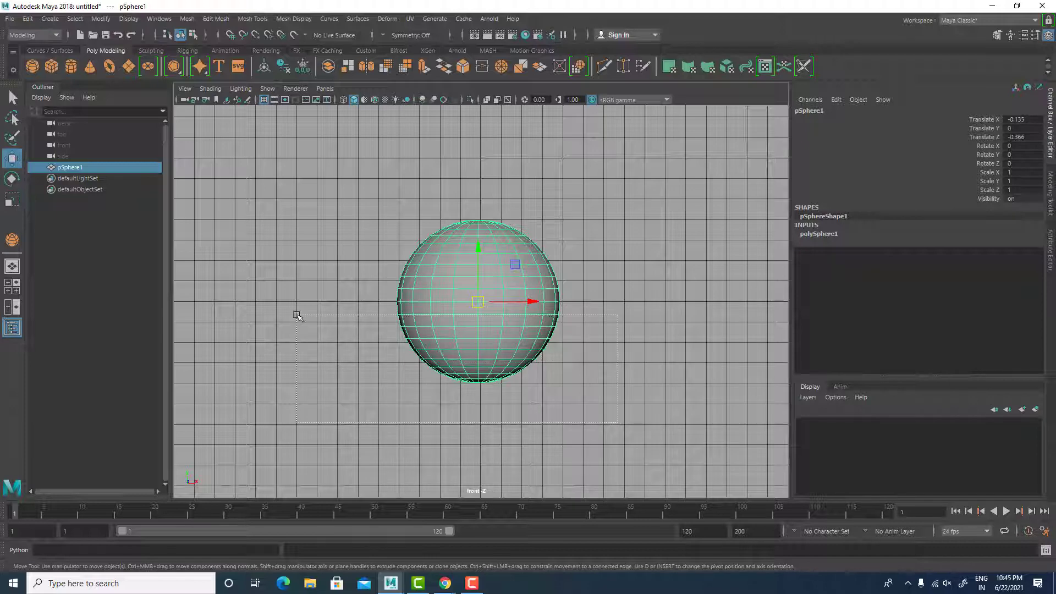
key(space)
key(space)
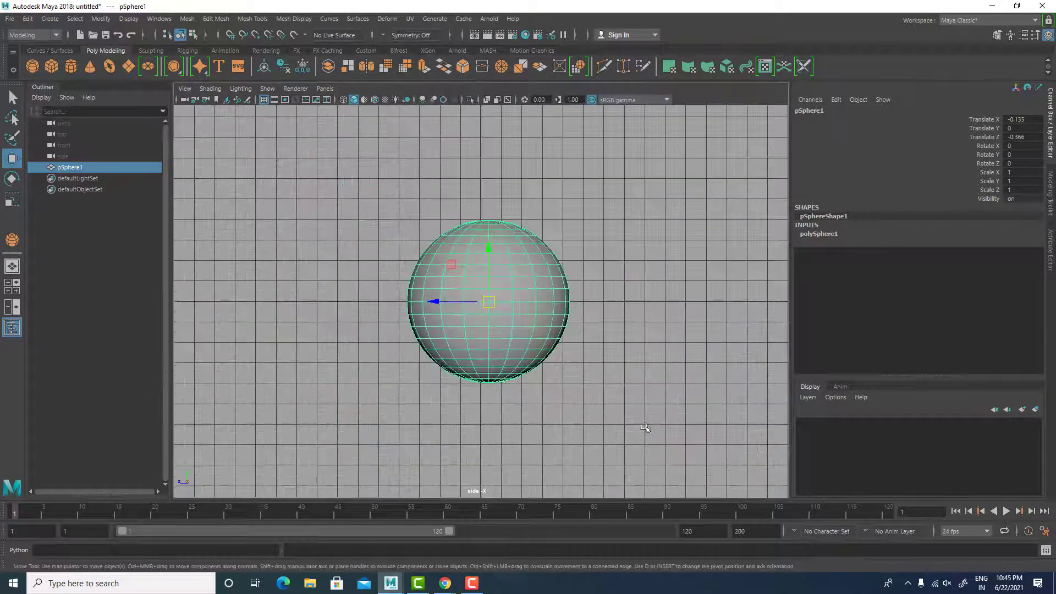
key(space)
key(space)
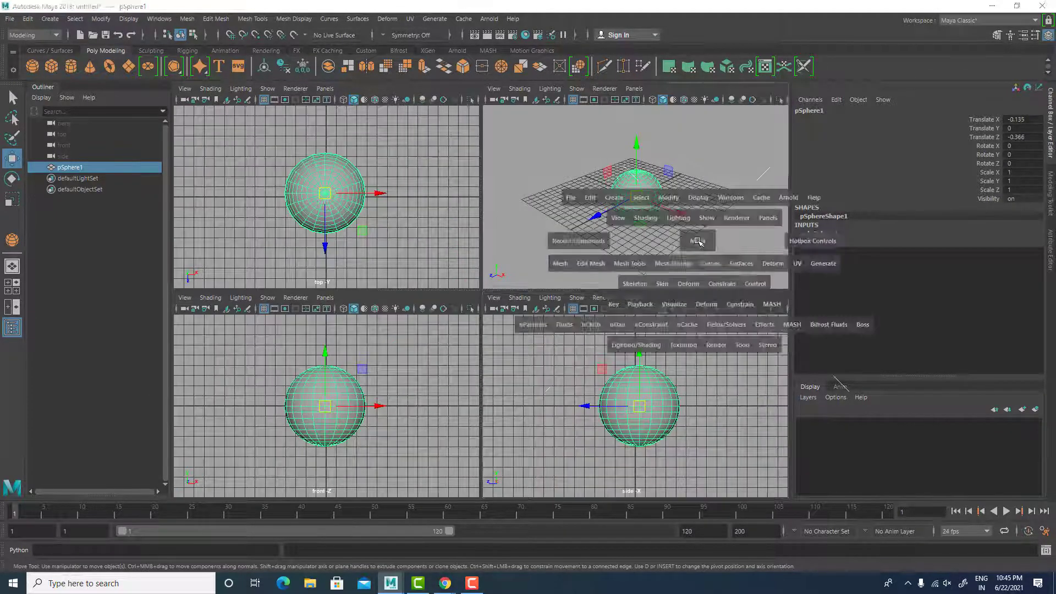
alt+drag(683, 241, 661, 211)
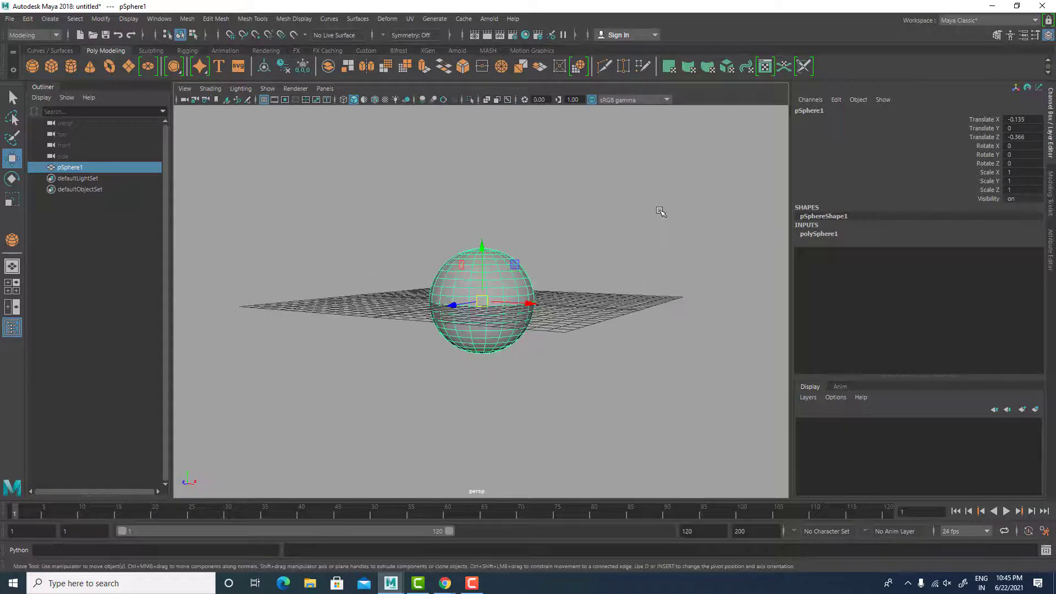
key(space)
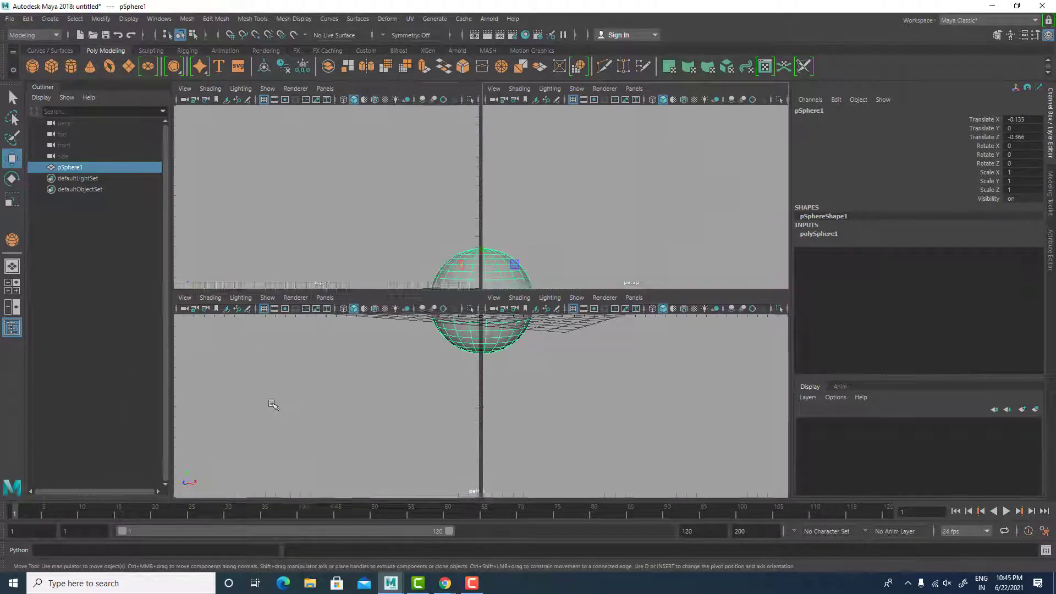
key(space)
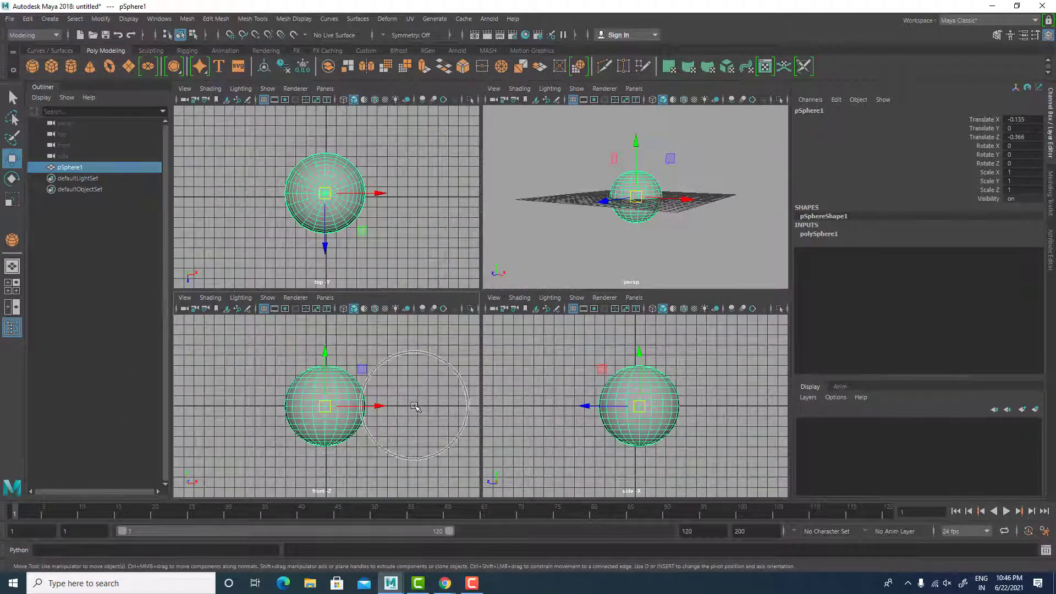
key(ctrl)
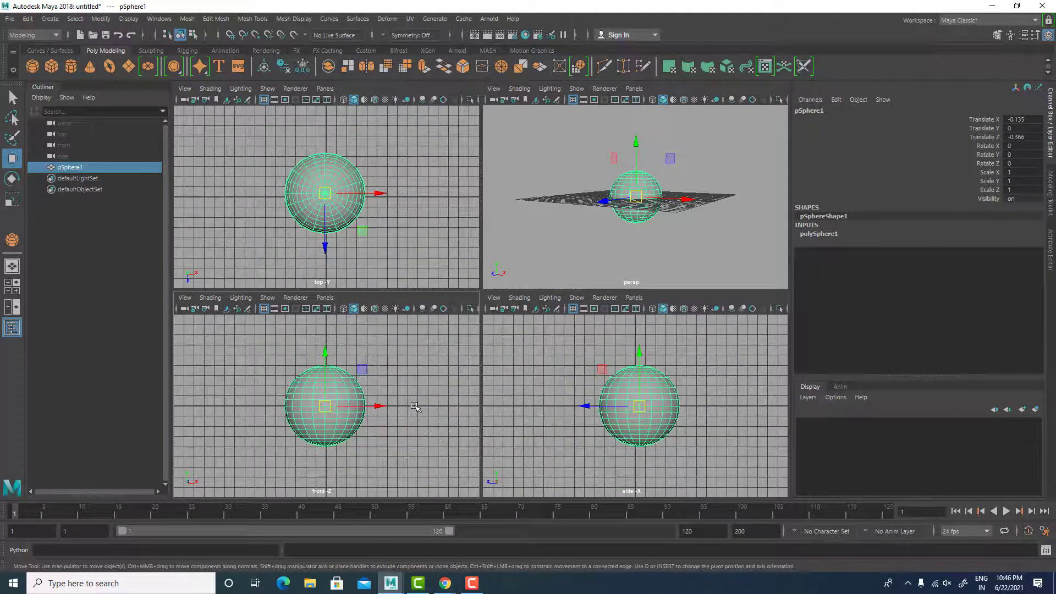
Step: Delete the sphere and draw another polygon sphere with a radius of about 3.46 at the centre of the top view
click(699, 196)
drag(700, 196, 597, 269)
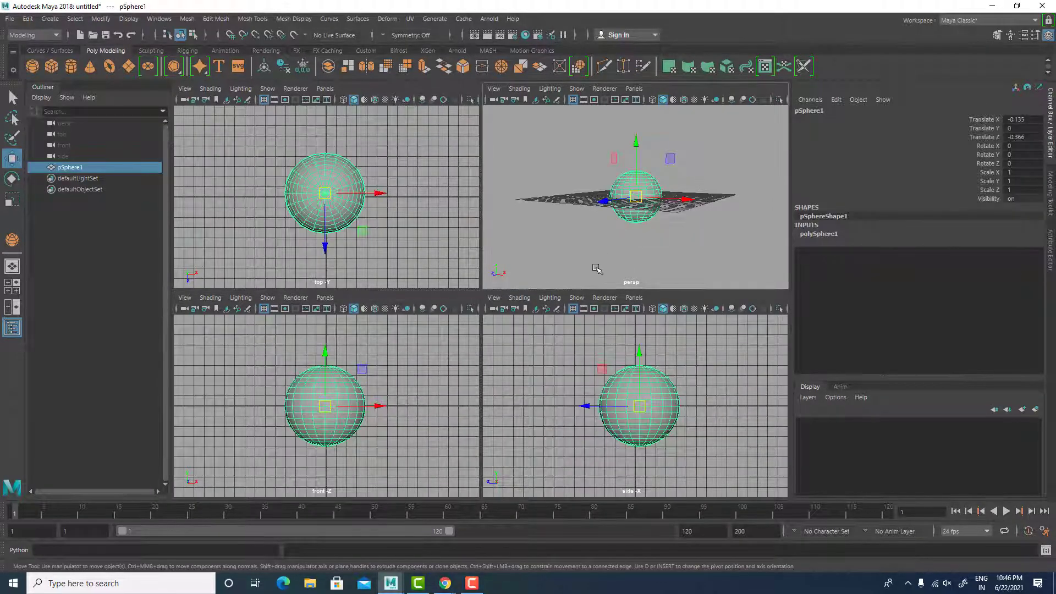
key(Delete)
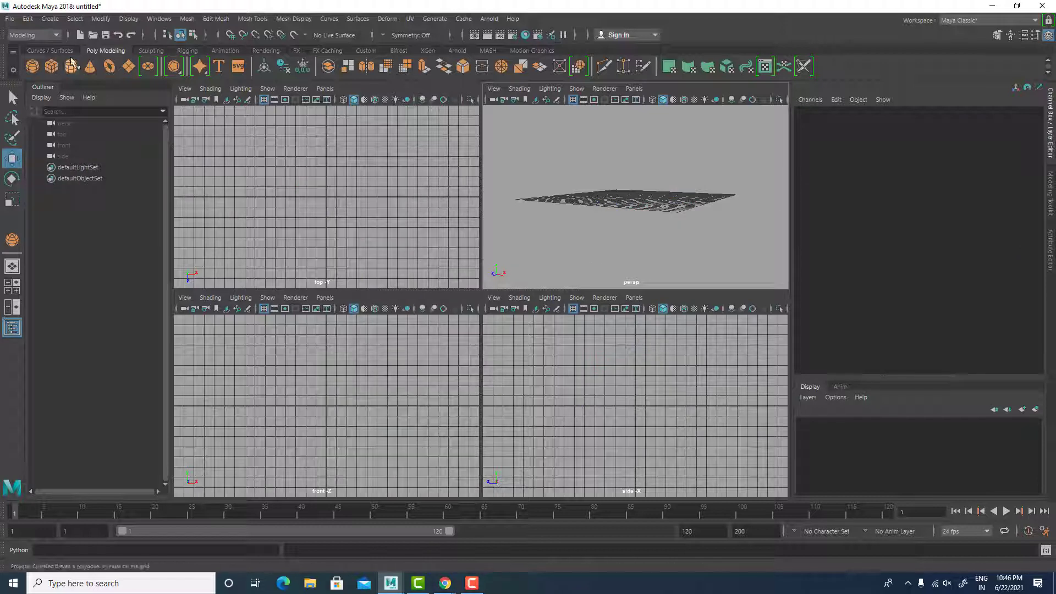
drag(326, 197, 358, 234)
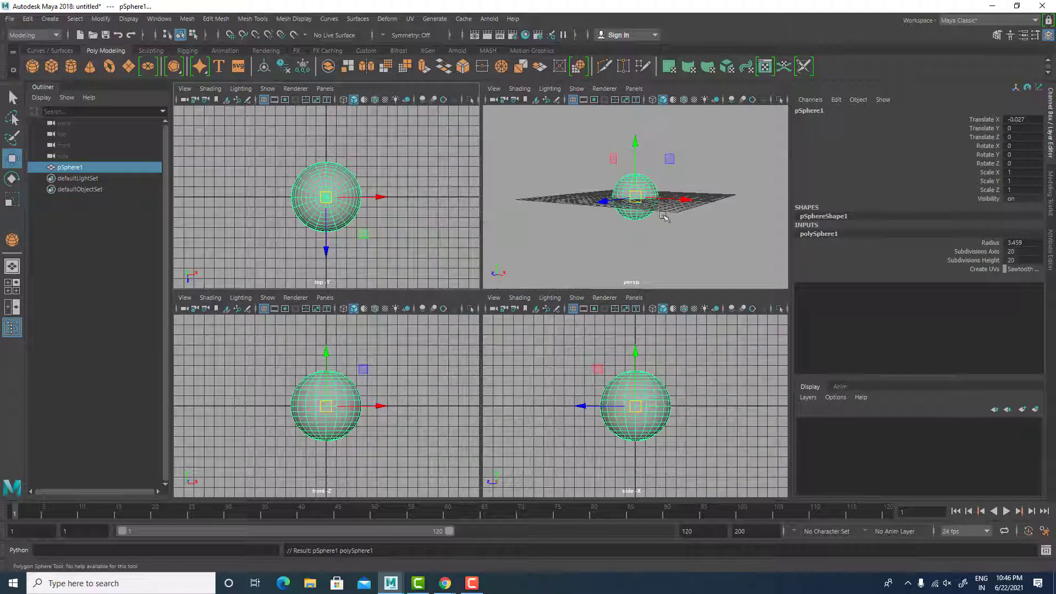
Step: Delete the sphere and turn off Interactive Creation for polygon primitives
click(635, 202)
key(Delete)
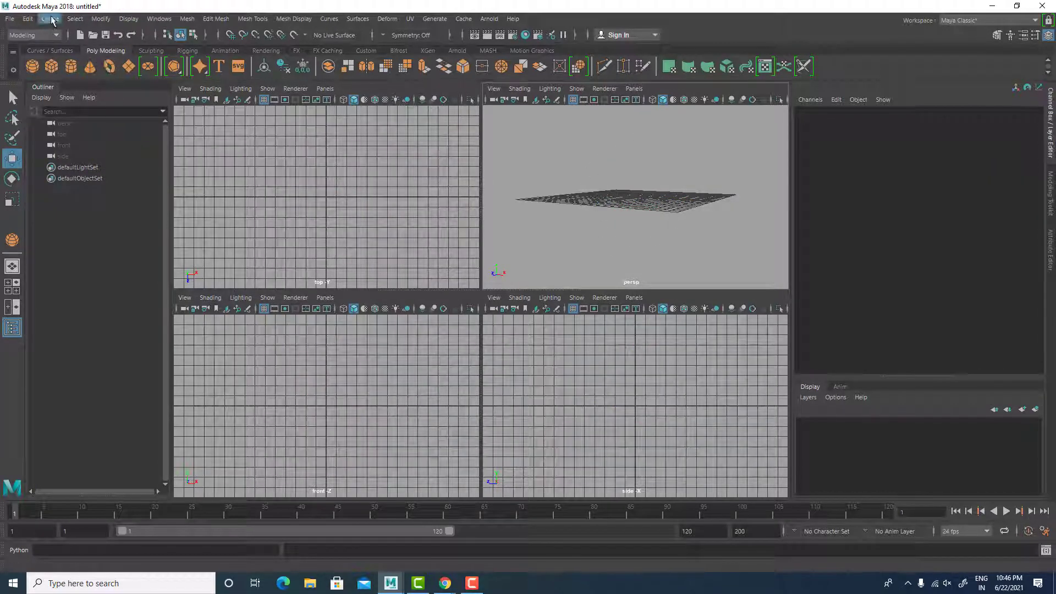
click(52, 20)
mouse_move(110, 59)
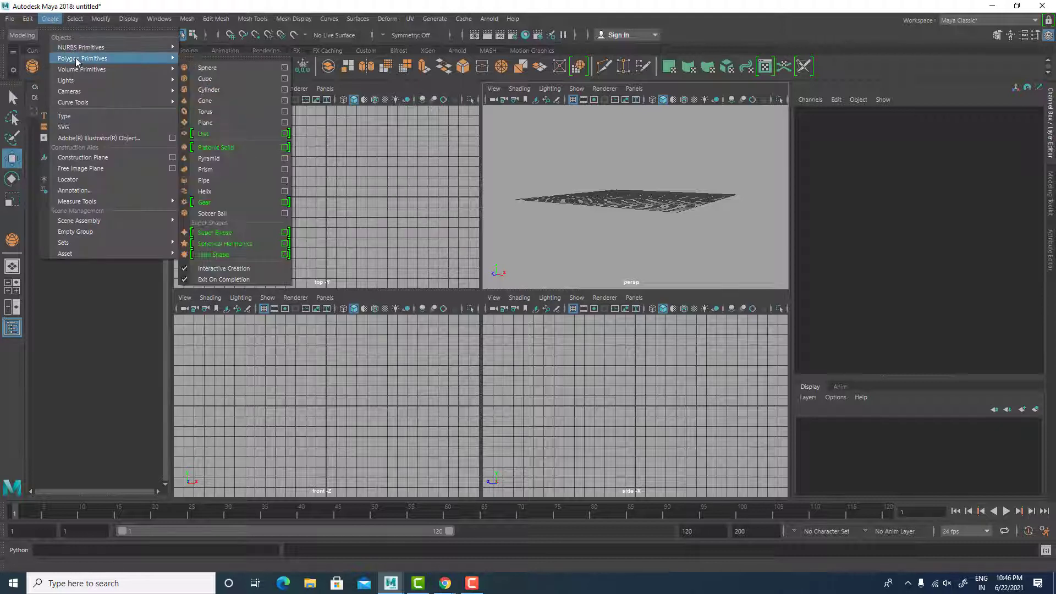
click(242, 266)
Step: Create a default polygon sphere at the origin and show its polySphere creation settings
click(32, 67)
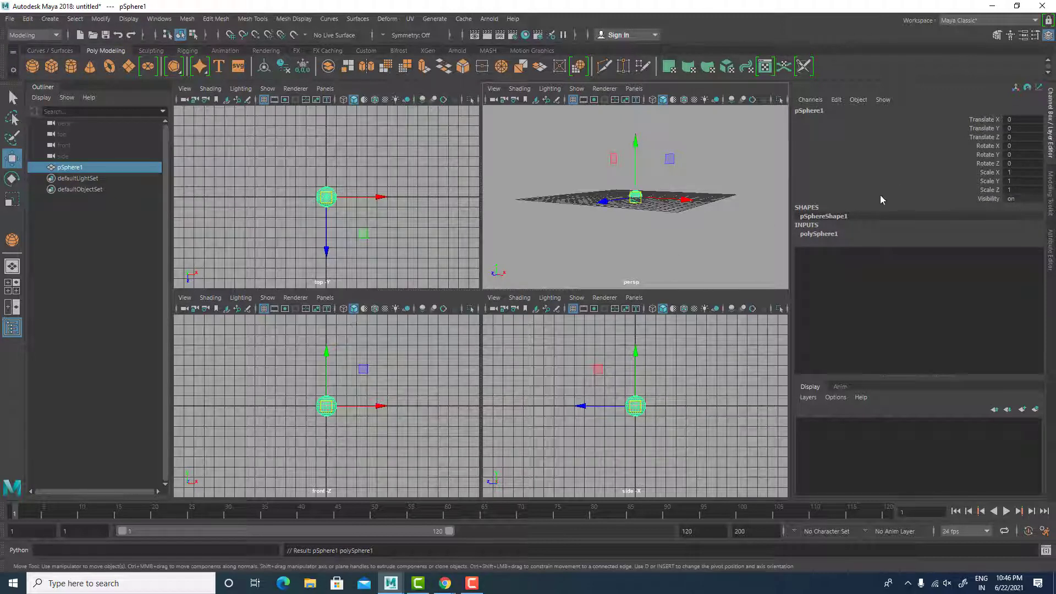
click(816, 234)
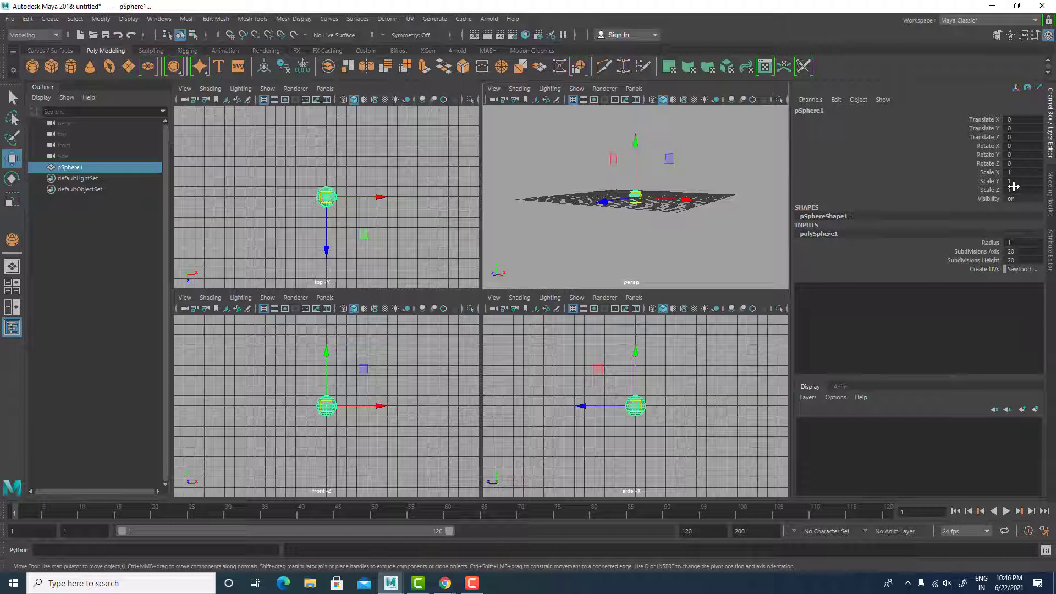
click(1011, 120)
Step: Delete the sphere, check the Interactive Creation option, and create a replacement default polygon sphere at the origin
drag(598, 402, 703, 465)
key(Delete)
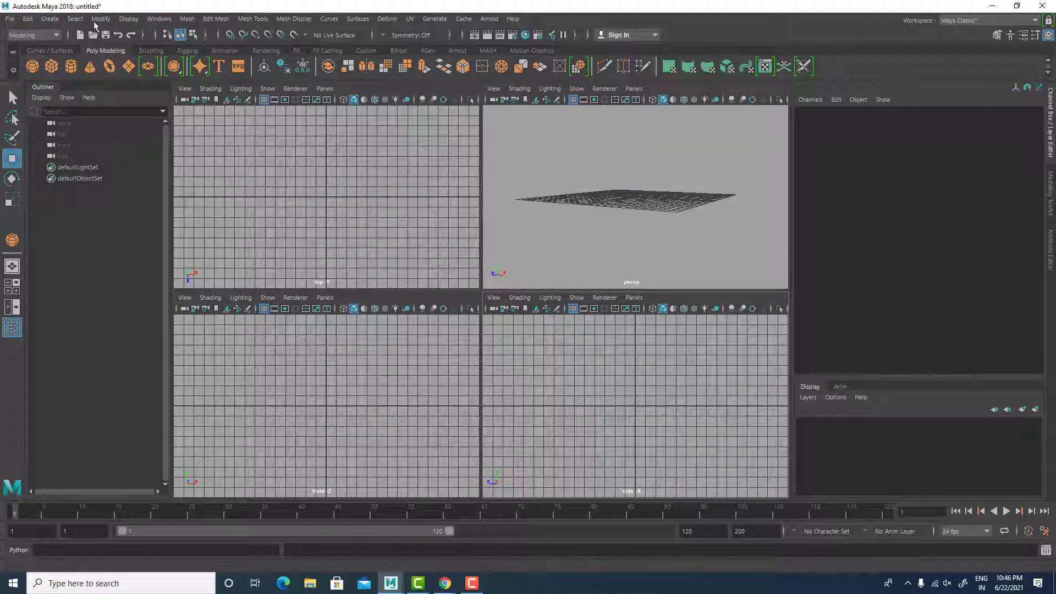
click(50, 19)
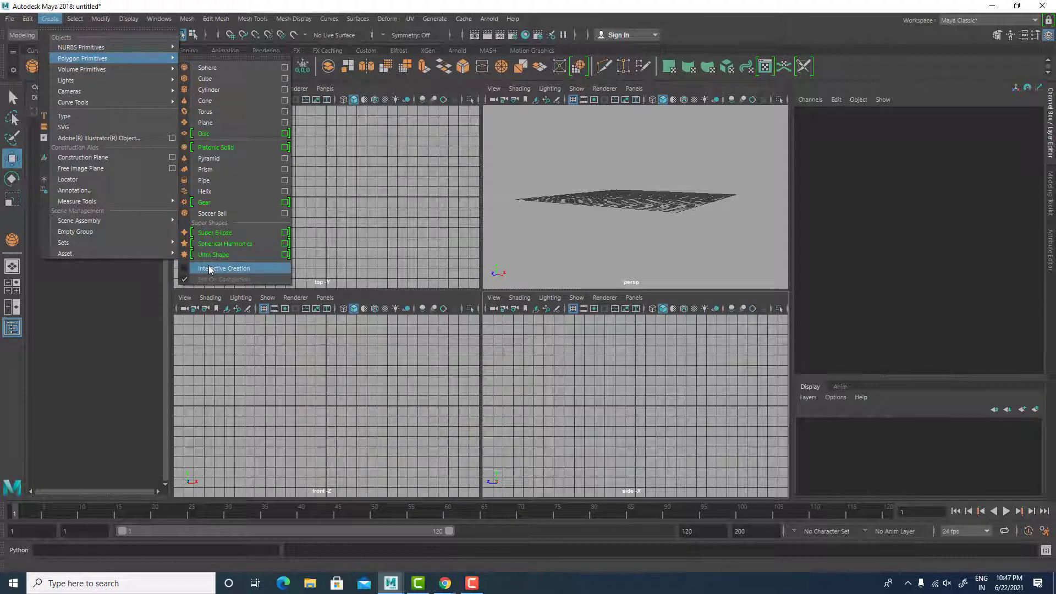
key(Escape)
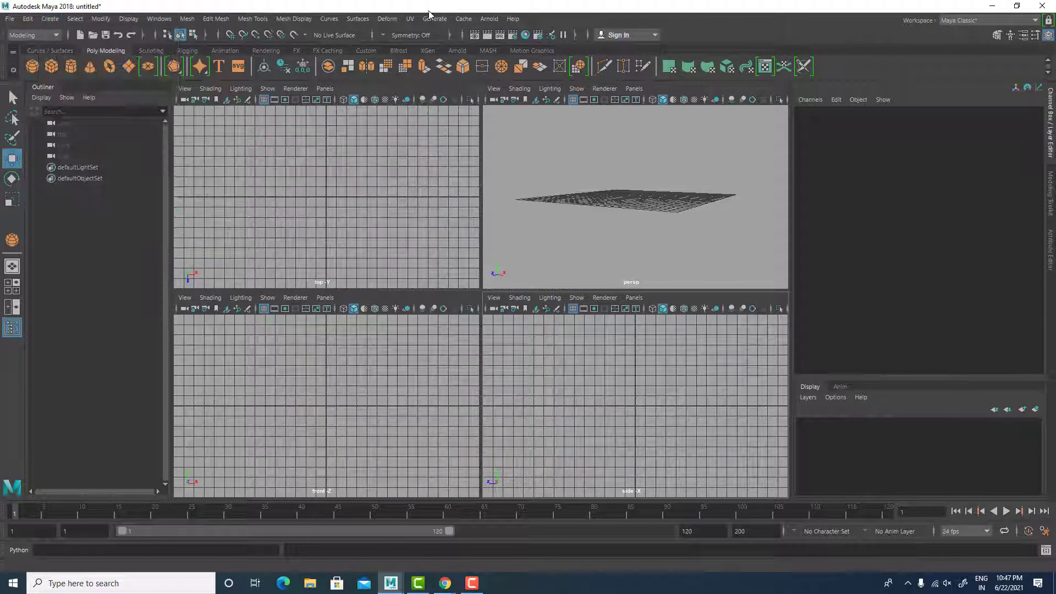
click(33, 68)
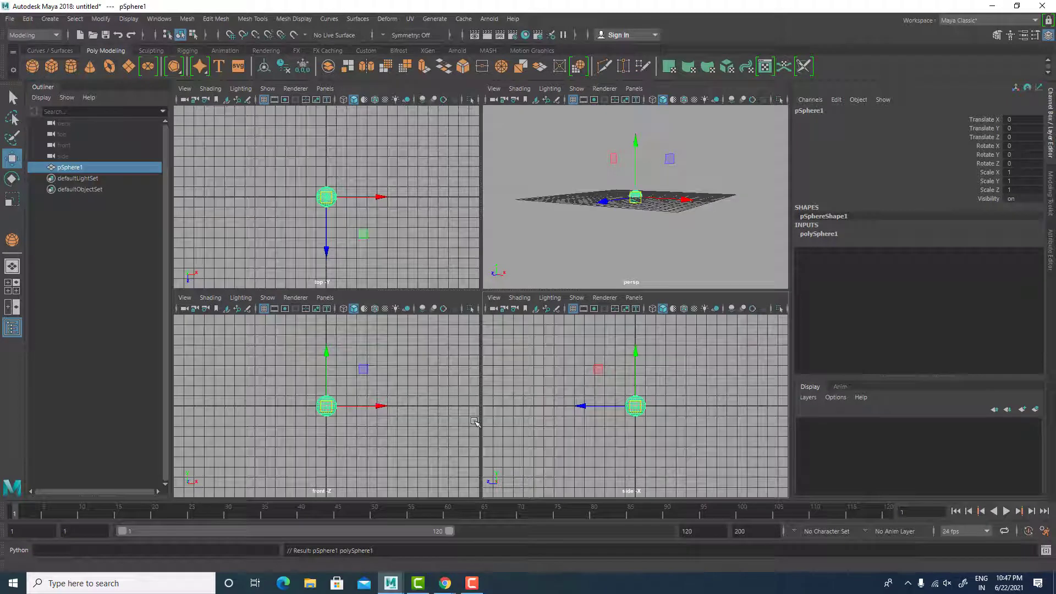
Step: Delete the default sphere and turn on Interactive Creation for polygon primitives
key(Delete)
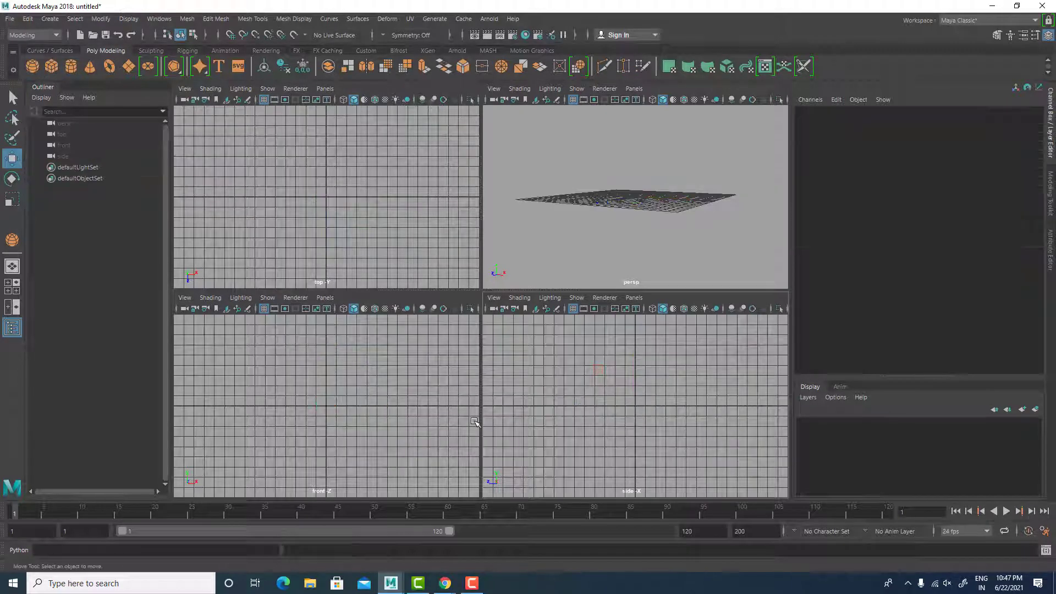
click(50, 19)
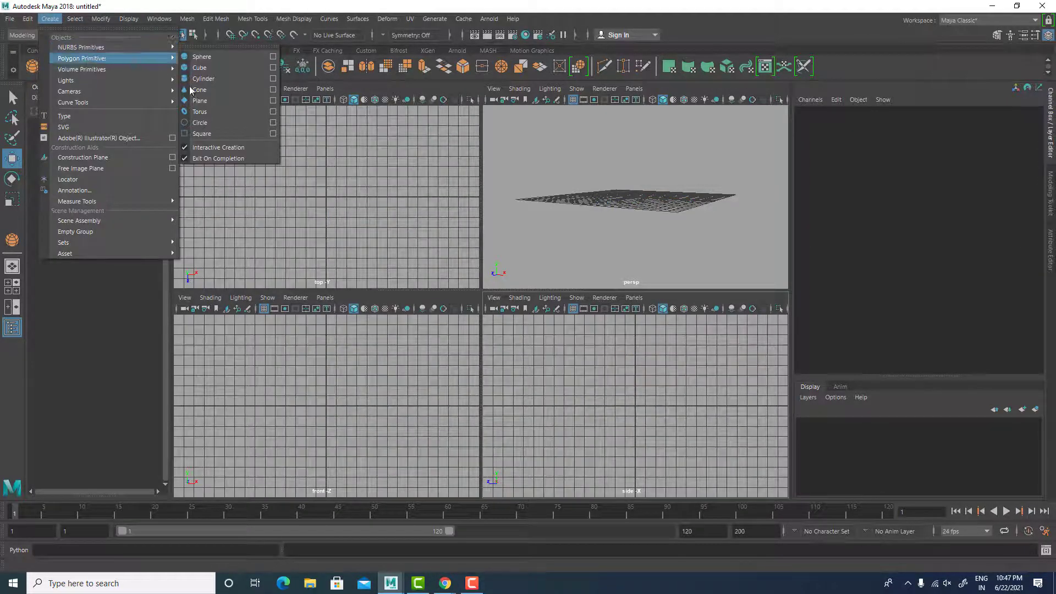
mouse_move(107, 60)
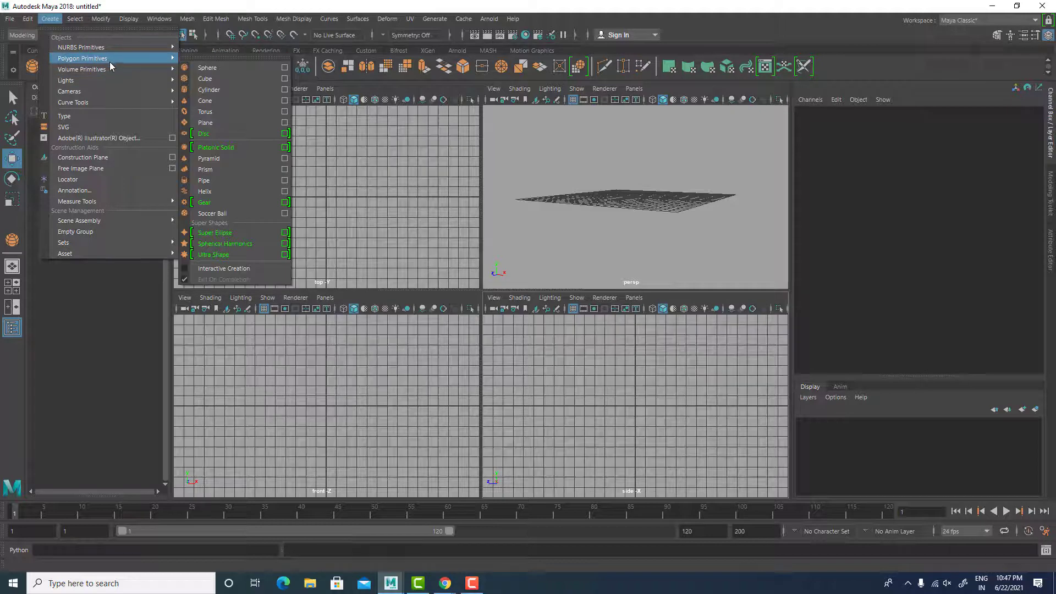
click(226, 267)
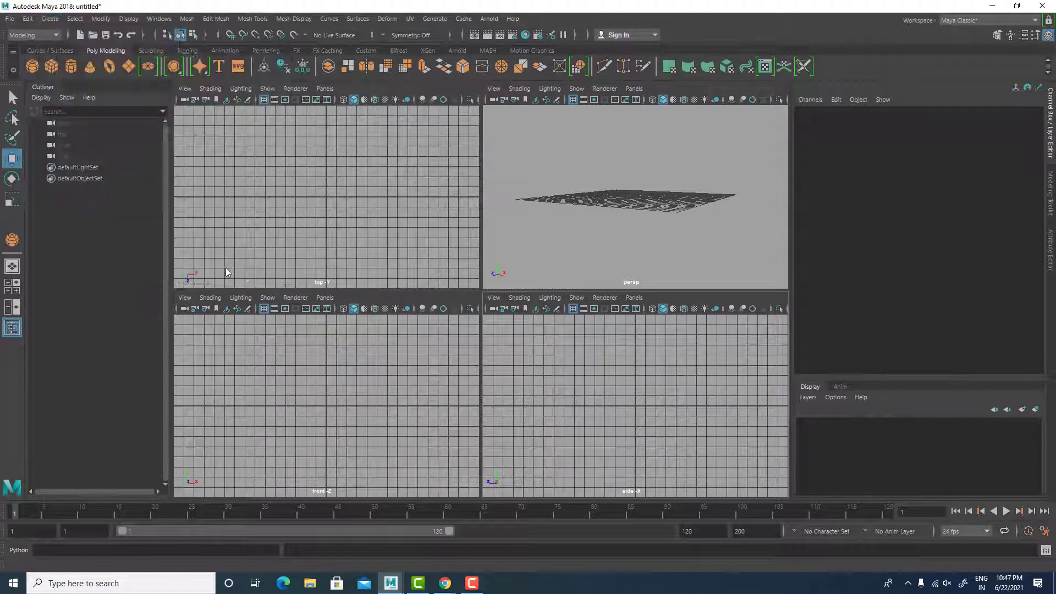
Step: Draw a polygon sphere with a radius of about 3.14 off-centre in the top view, check its polySphere settings, and delete it
click(32, 66)
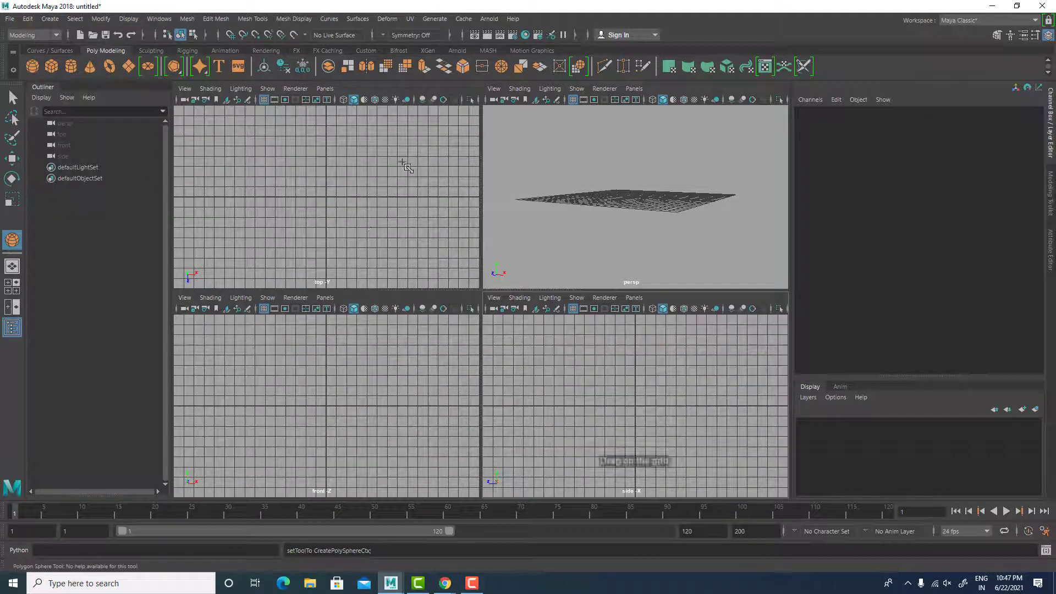
drag(412, 151, 422, 182)
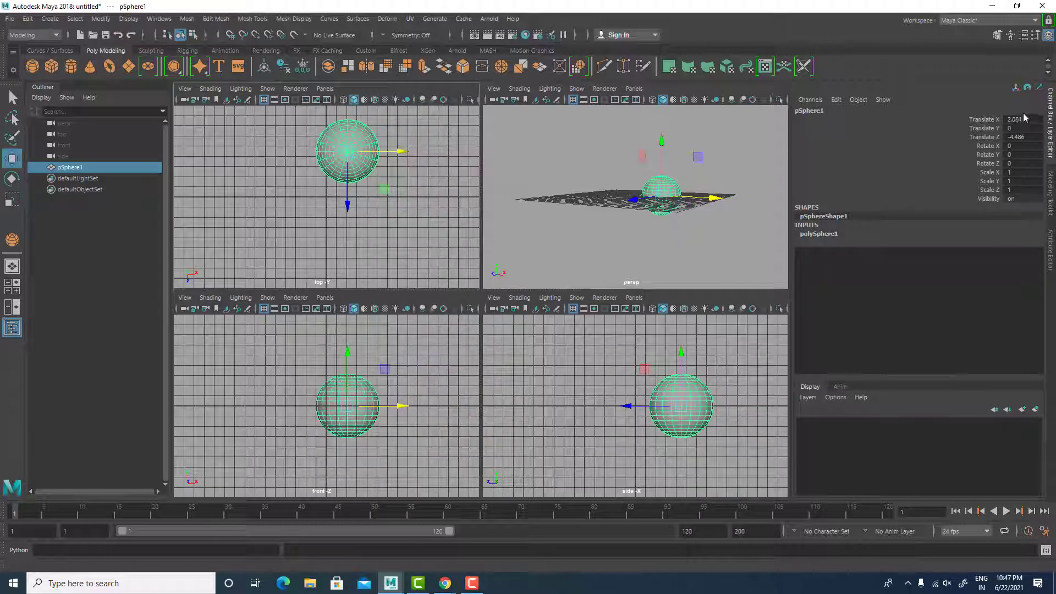
drag(1022, 118, 1027, 135)
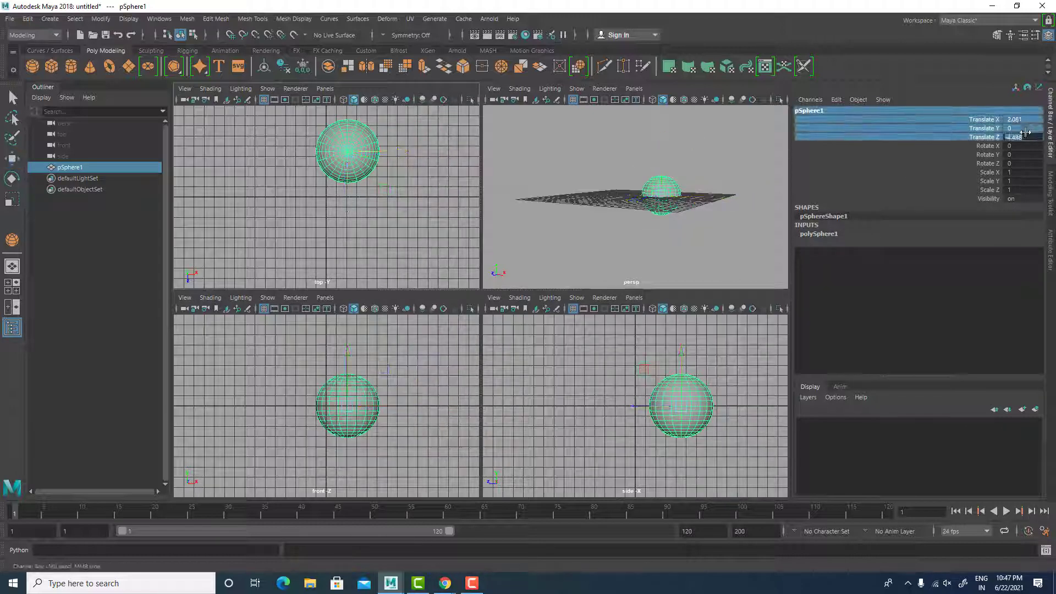
click(827, 234)
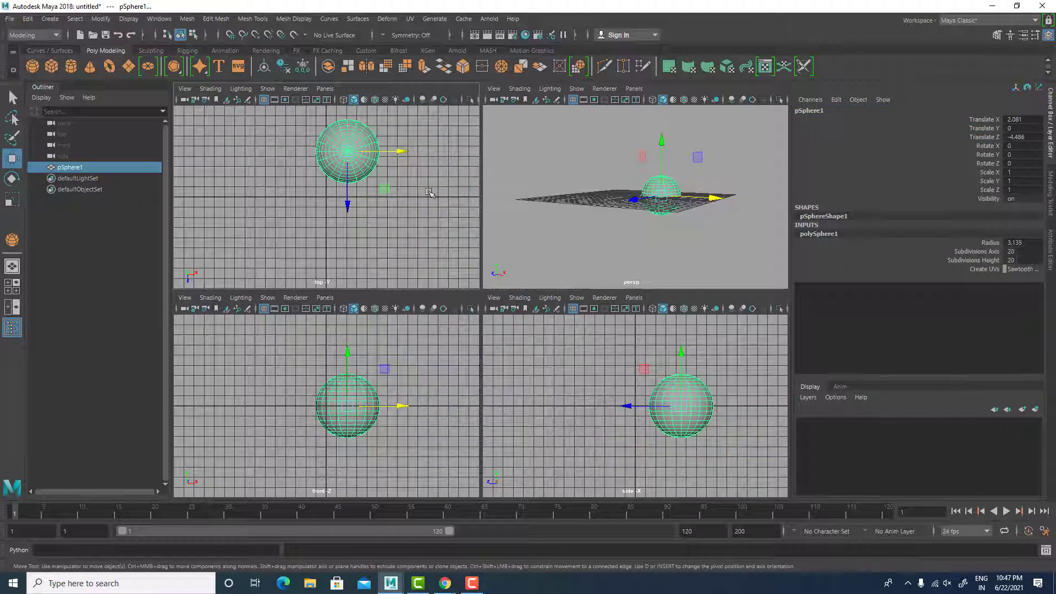
click(384, 189)
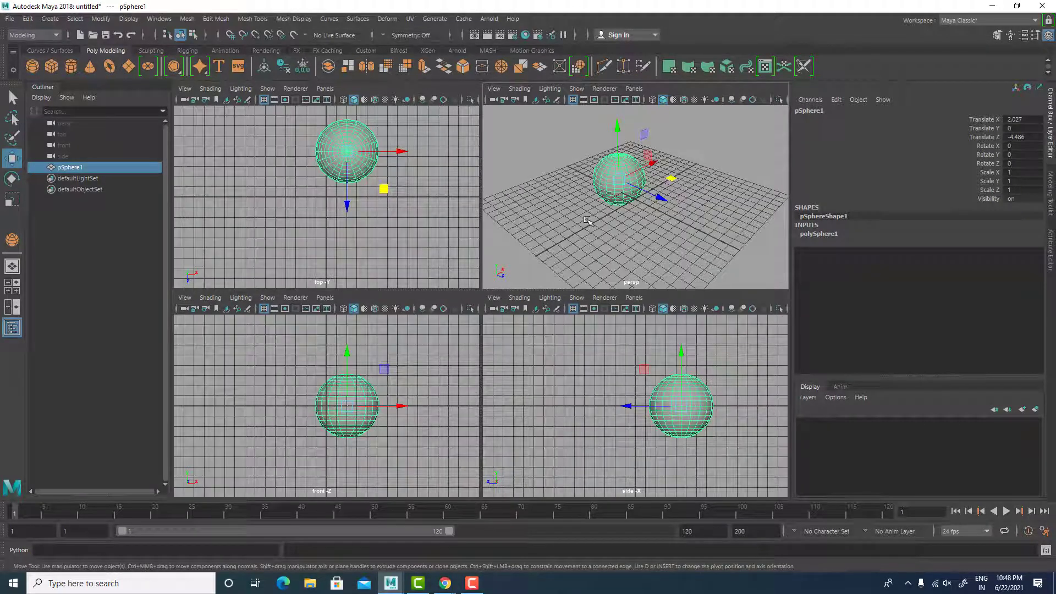
key(Delete)
Step: Draw a polygon sphere with a radius of about 3.51 near the centre of the top view and set its radius to 2
click(32, 66)
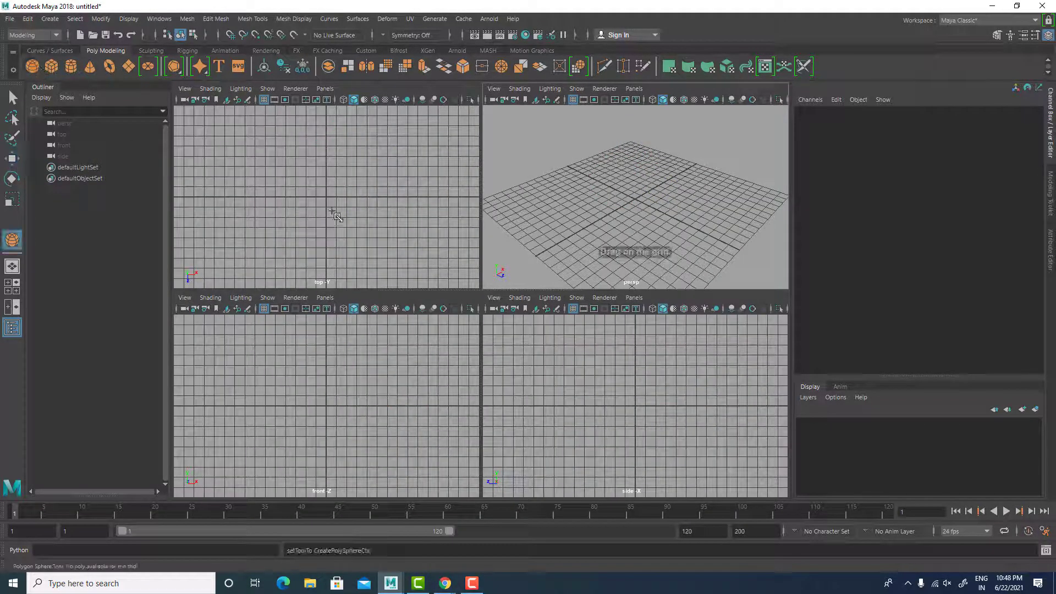
drag(323, 198, 331, 237)
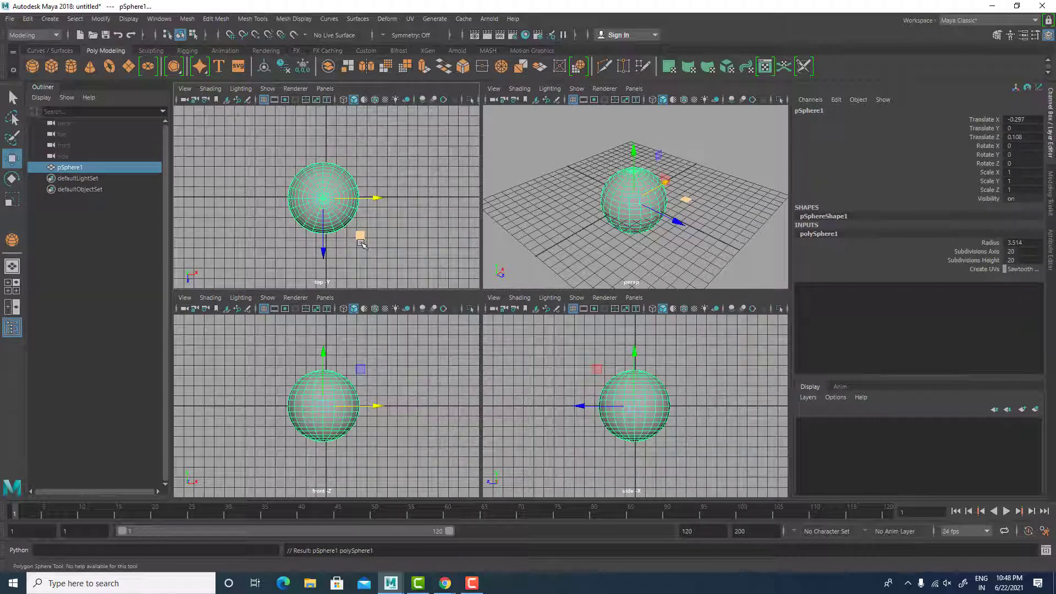
click(1019, 243)
text(2)
key(Return)
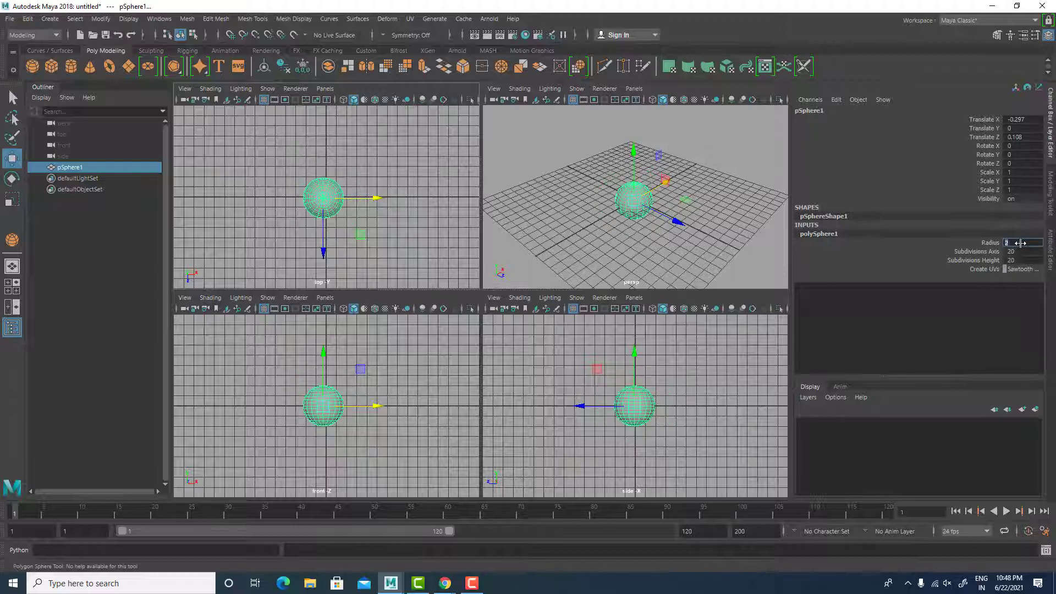
drag(403, 450, 276, 407)
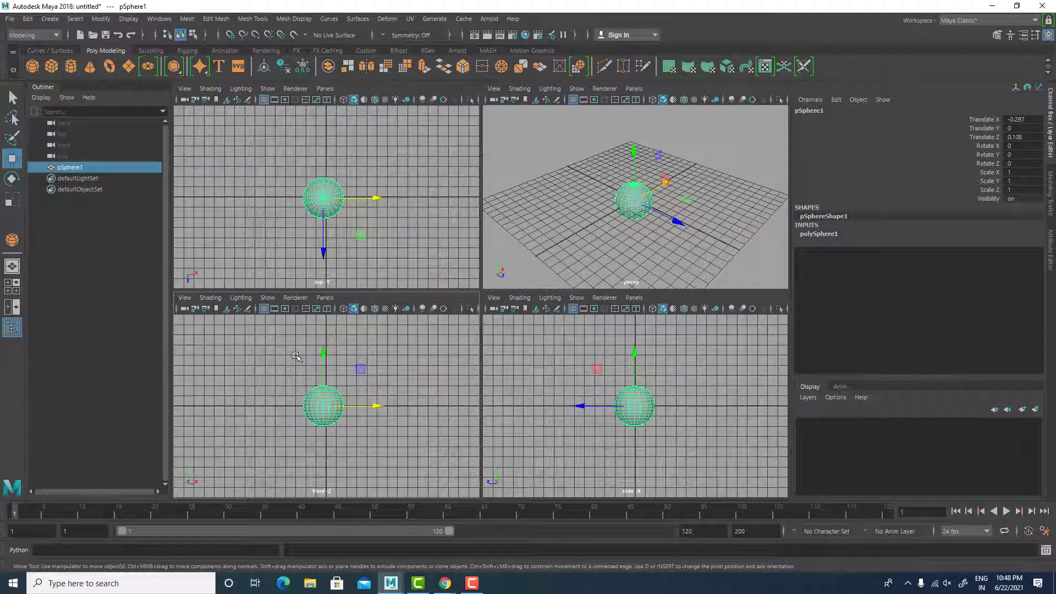
Step: Try Translate Y values of 1 and 2 on the sphere, and reset Translate Y to 0
click(1023, 129)
text(1)
key(Return)
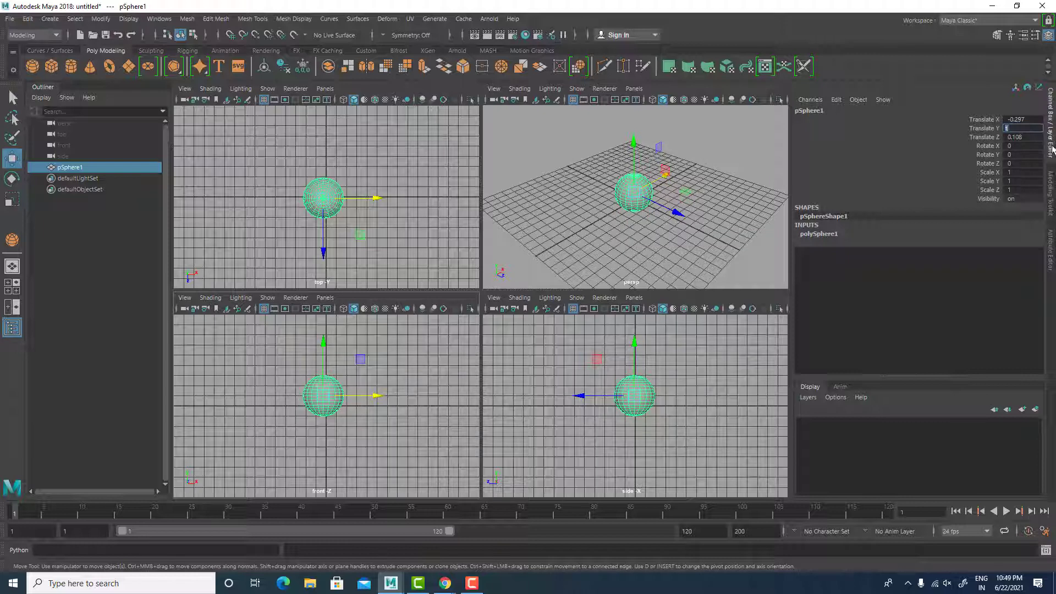
text(2)
key(Return)
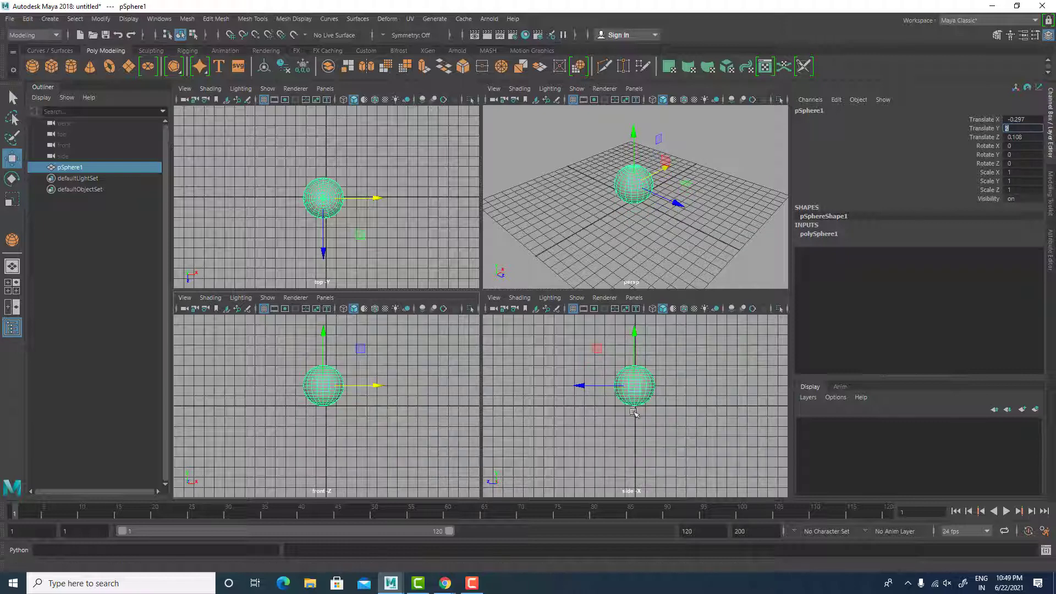
key(BackSpace)
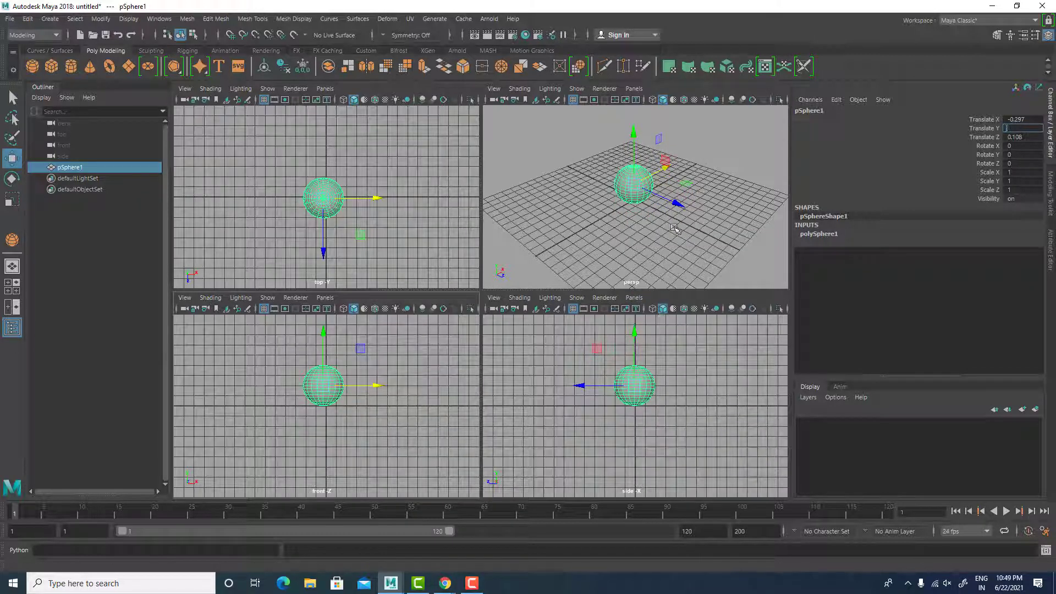
text(0)
click(677, 229)
click(632, 208)
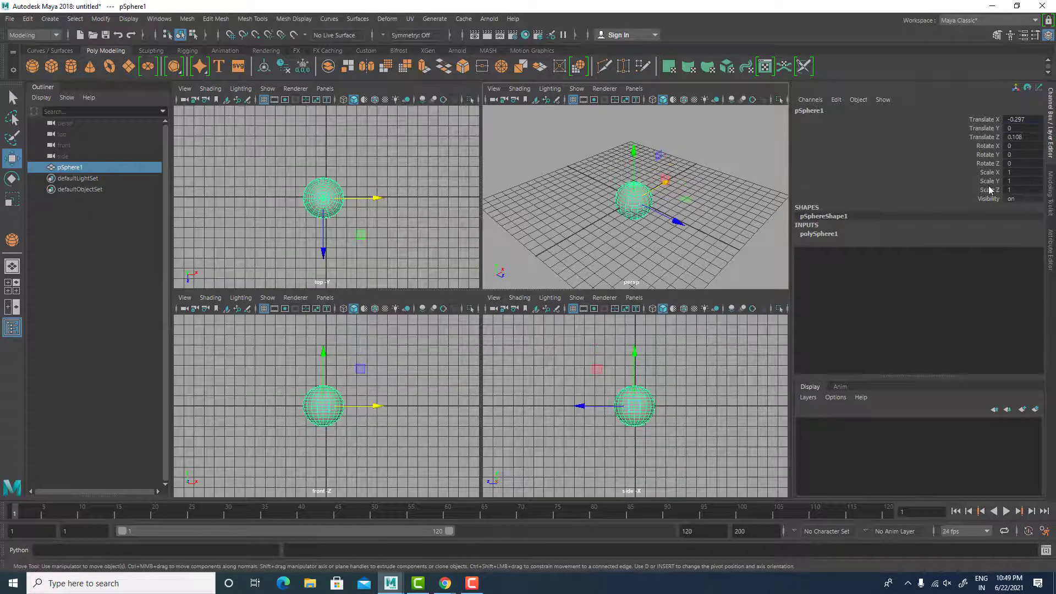
Step: Set the sphere's Translate Y to 2 so it rests on the grid, and check its position in the enlarged front view
click(853, 235)
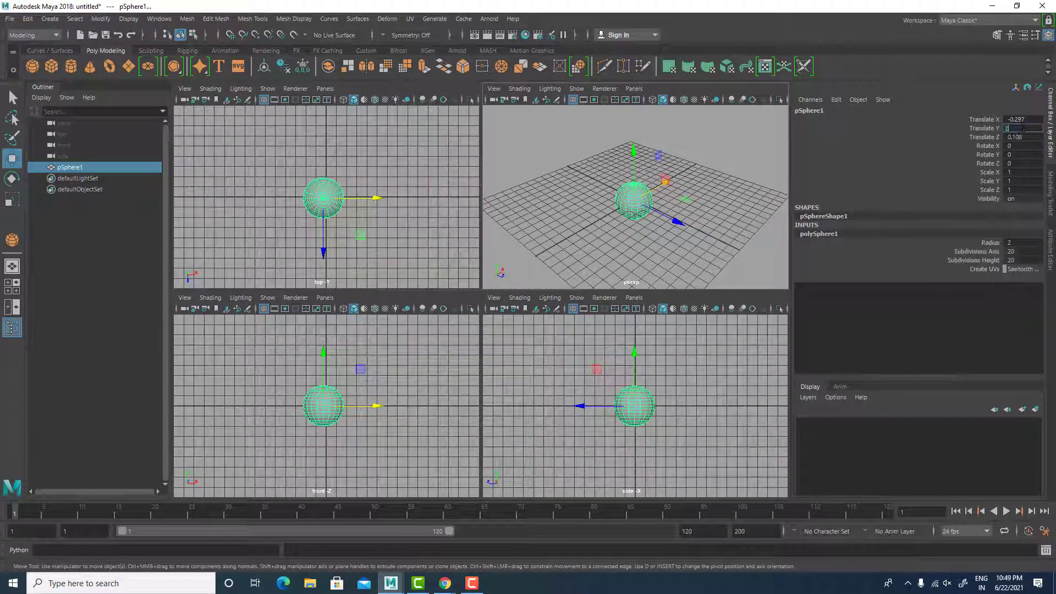
text(2)
key(Return)
key(space)
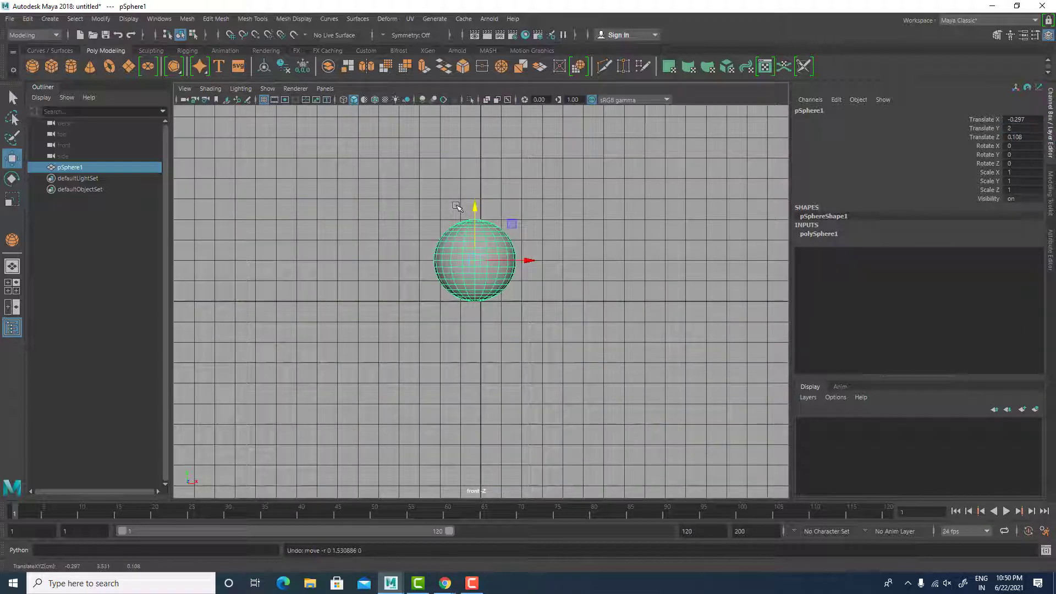
key(space)
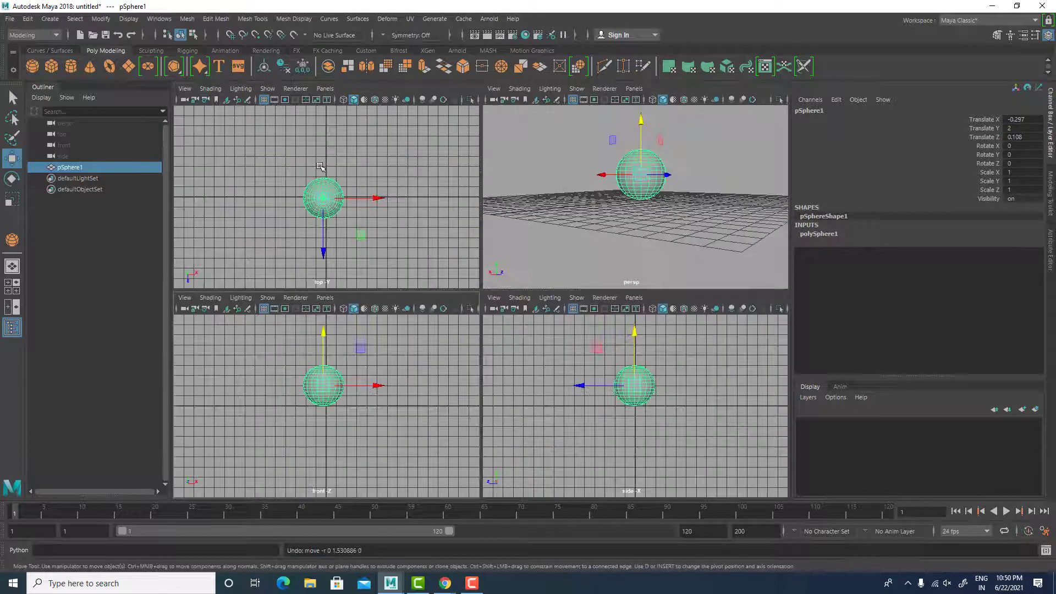
Step: Draw a polygon cube about 4.06 wide, 3.89 high and 3.3 deep beside the sphere in the top view
key(space)
alt+middle_drag(523, 308, 494, 305)
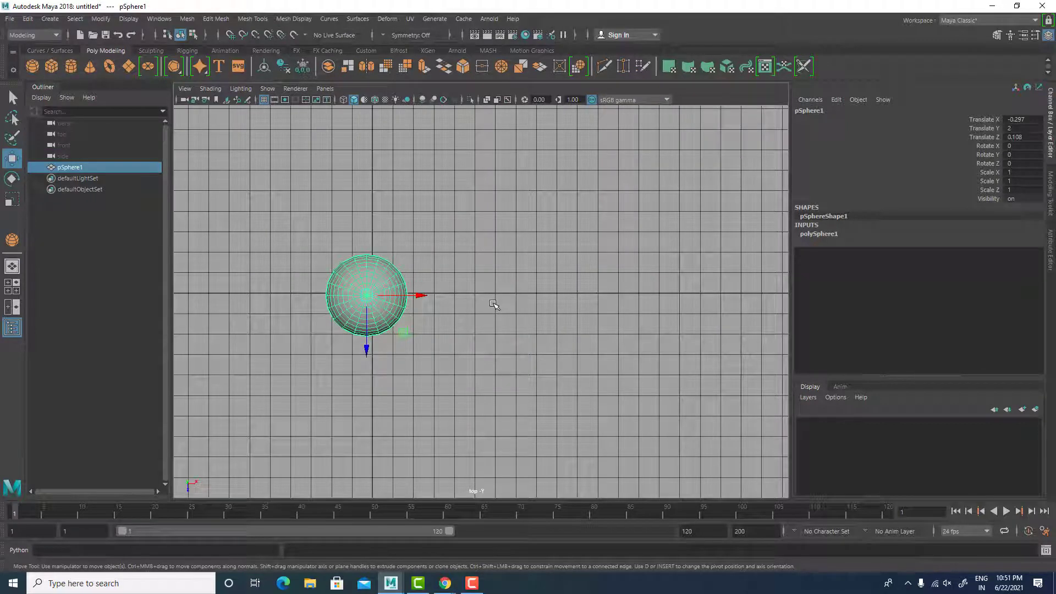
click(51, 66)
drag(462, 273, 544, 247)
key(space)
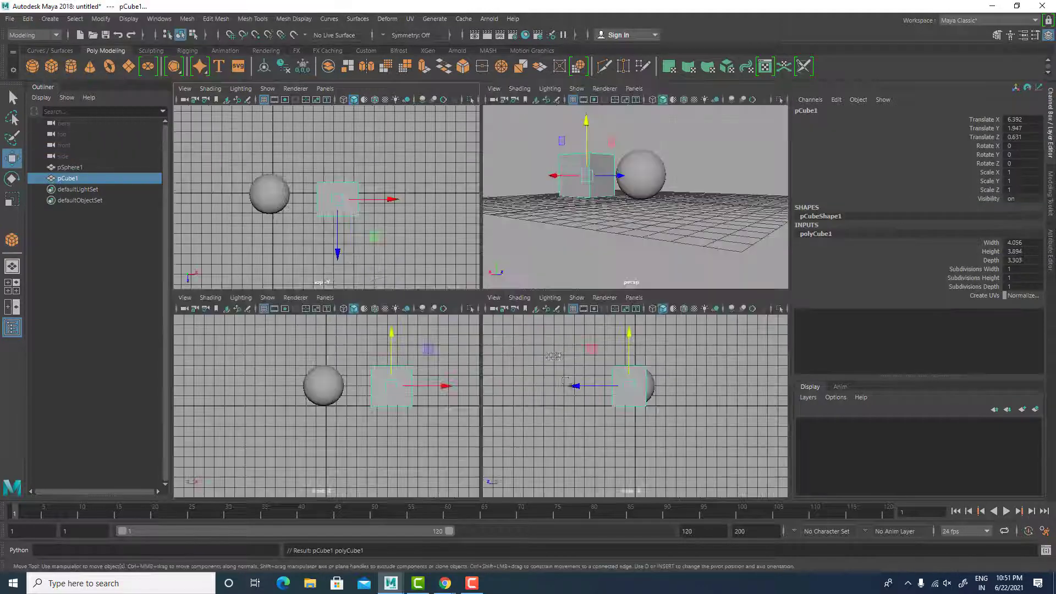
Step: Examine how the cube and the sphere sit on the grid in the enlarged front and perspective views
key(space)
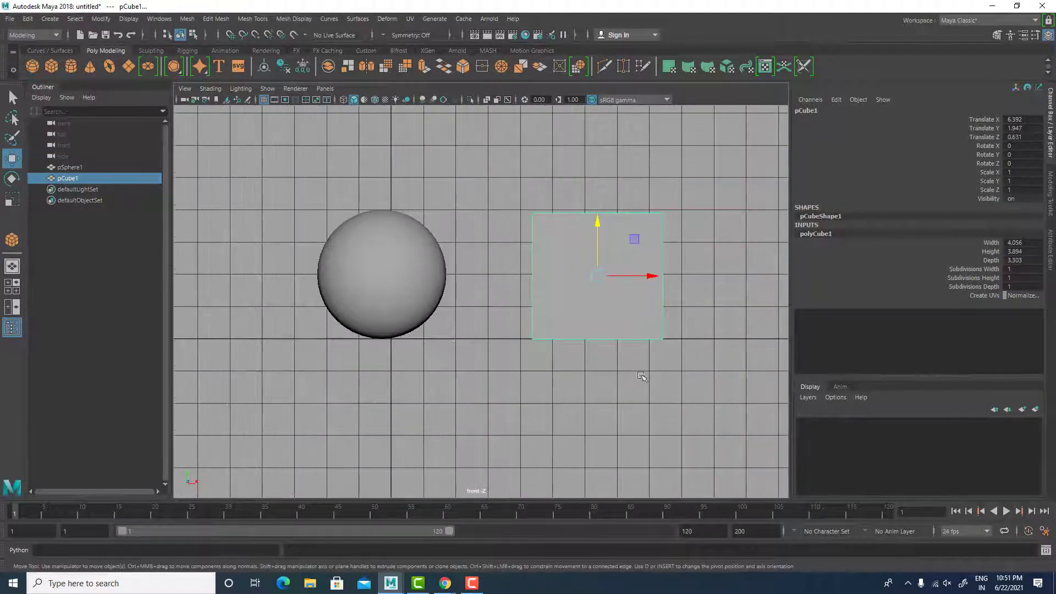
click(634, 304)
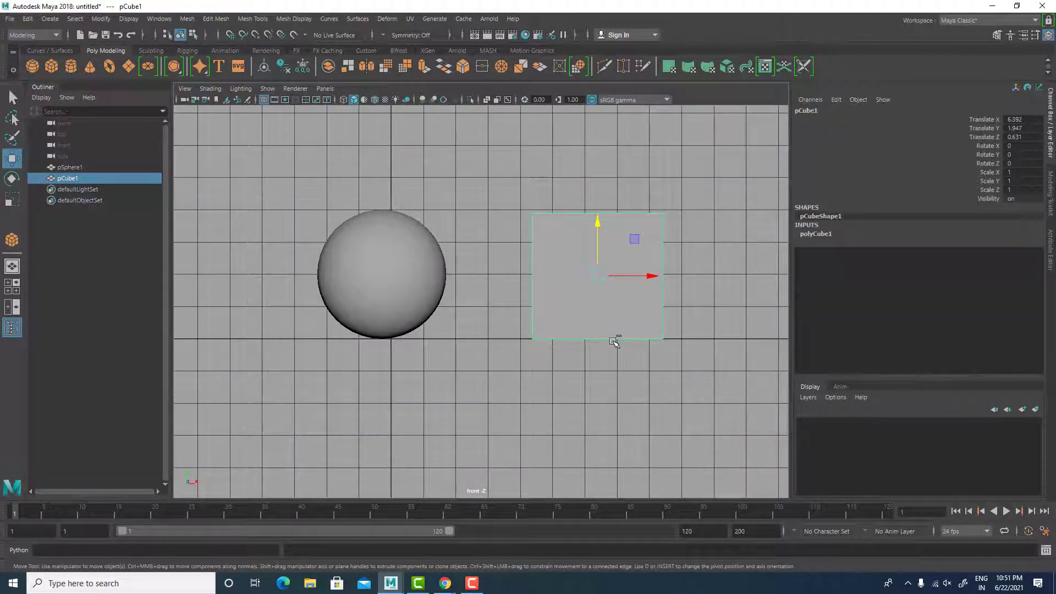
key(space)
key(space)
mouse_move(507, 325)
alt+mouse_down()
mouse_move(611, 327)
mouse_move(504, 329)
alt+mouse_up()
drag(547, 157, 650, 302)
scroll(622, 309, down, 3)
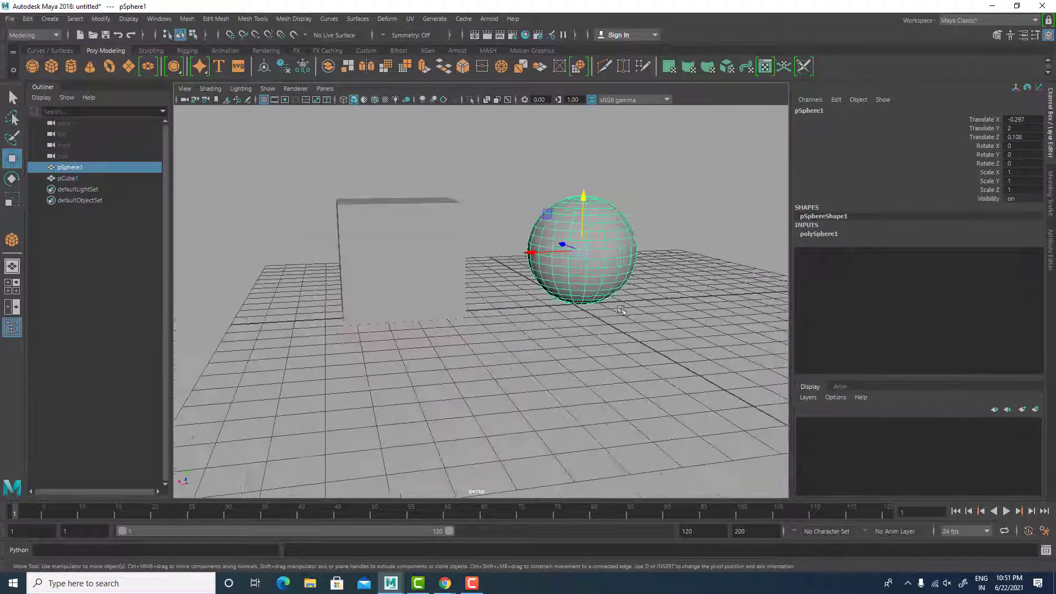
alt+middle_drag(620, 310, 536, 302)
Step: Draw a polygon torus with a radius of about 4.44 next to the cube in the top view, and delete it
click(109, 69)
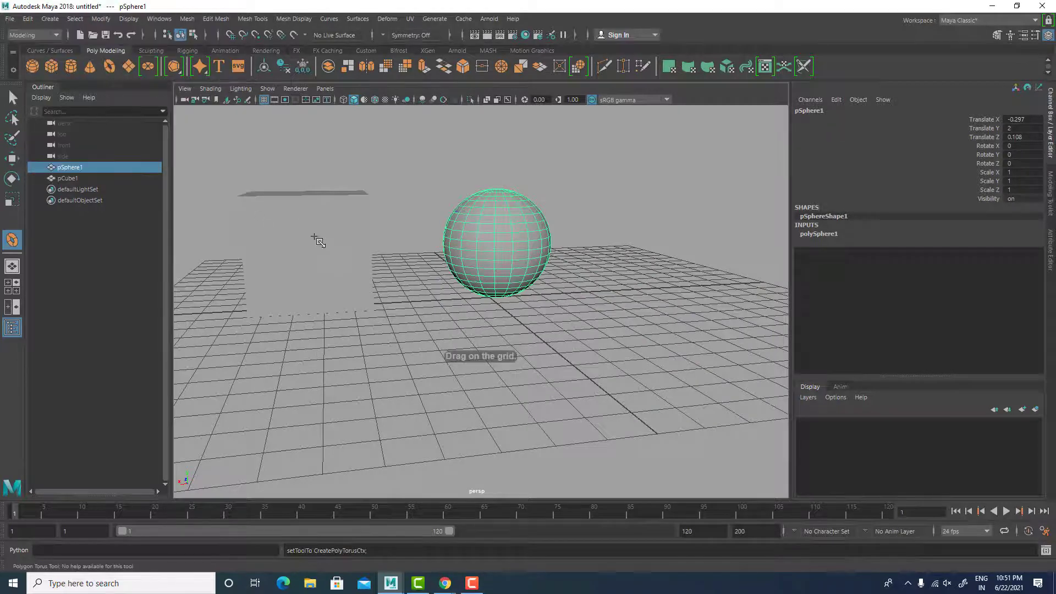
key(space)
mouse_move(406, 197)
mouse_down()
mouse_move(438, 229)
mouse_move(412, 179)
mouse_up()
key(w)
key(space)
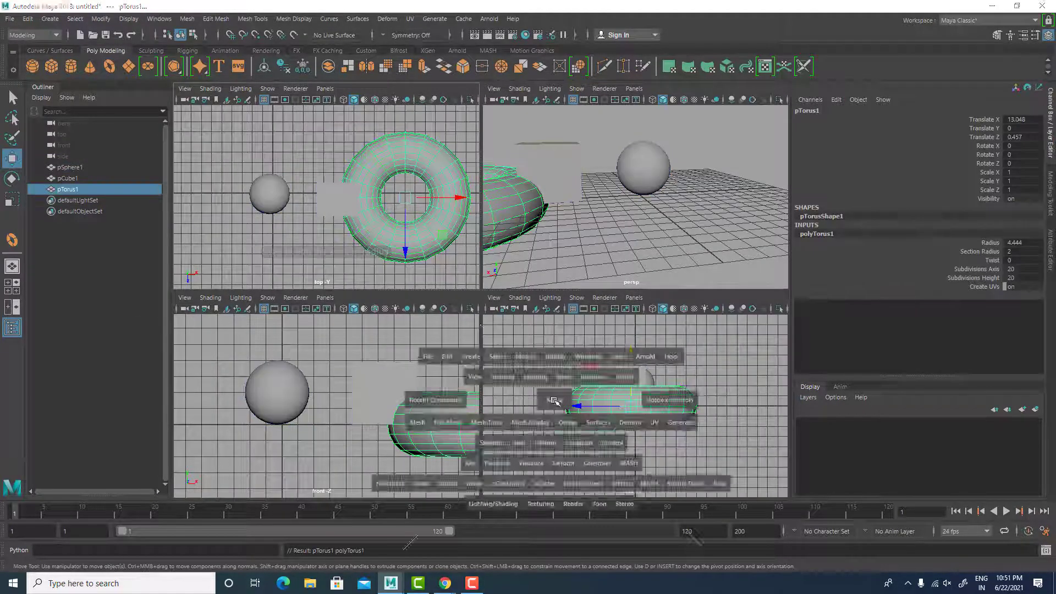
drag(435, 241, 491, 382)
click(559, 350)
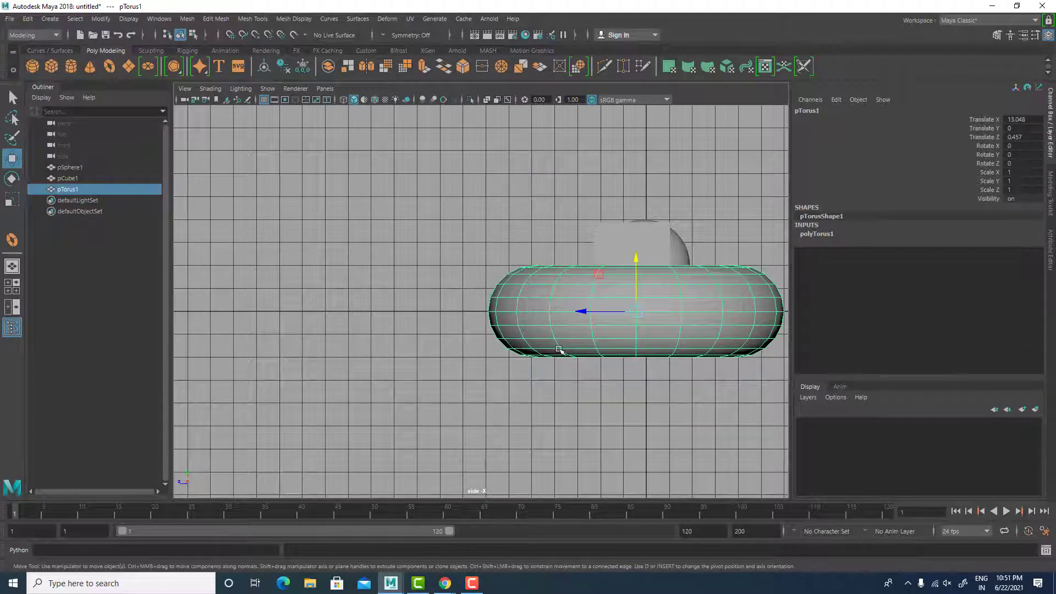
key(Delete)
Step: Draw a polygon cylinder with a radius of about 1.16 and height of about 3.41 beside the cube in the top view, and check it in the side view
key(space)
key(space)
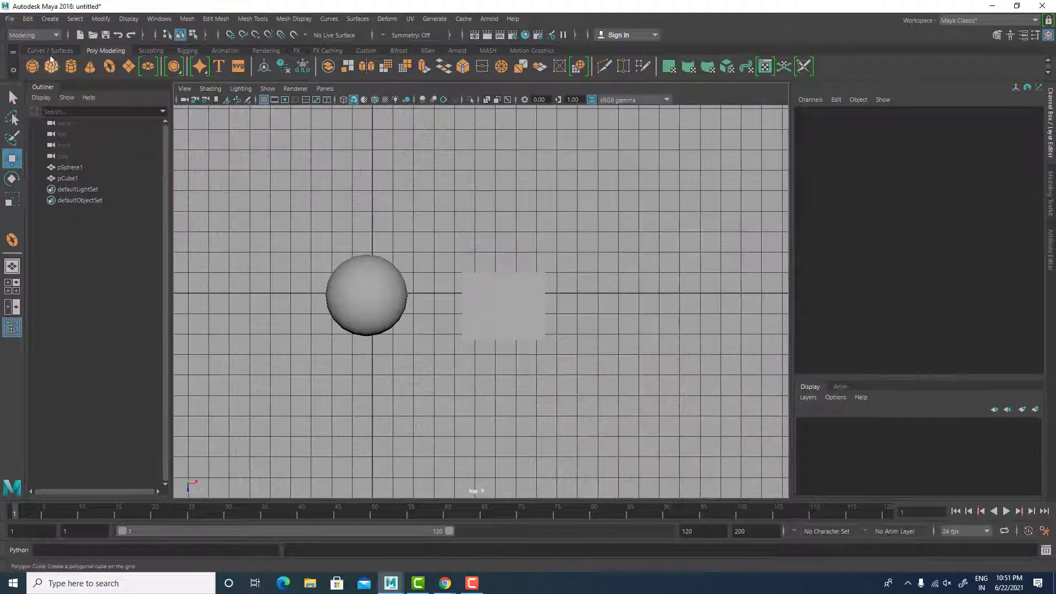
click(71, 66)
drag(593, 286, 616, 300)
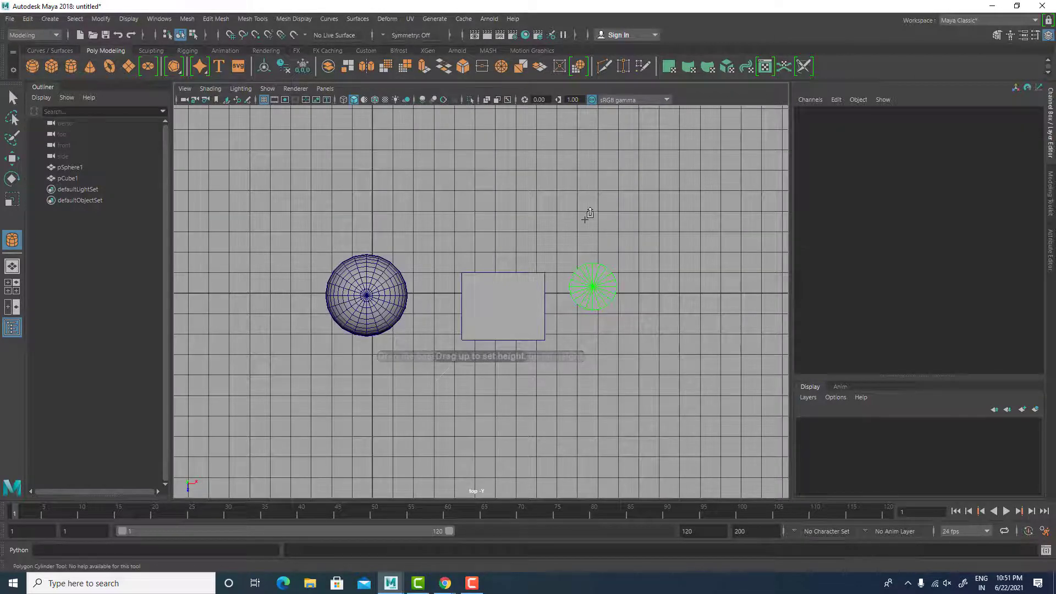
drag(588, 215, 587, 212)
key(space)
key(space)
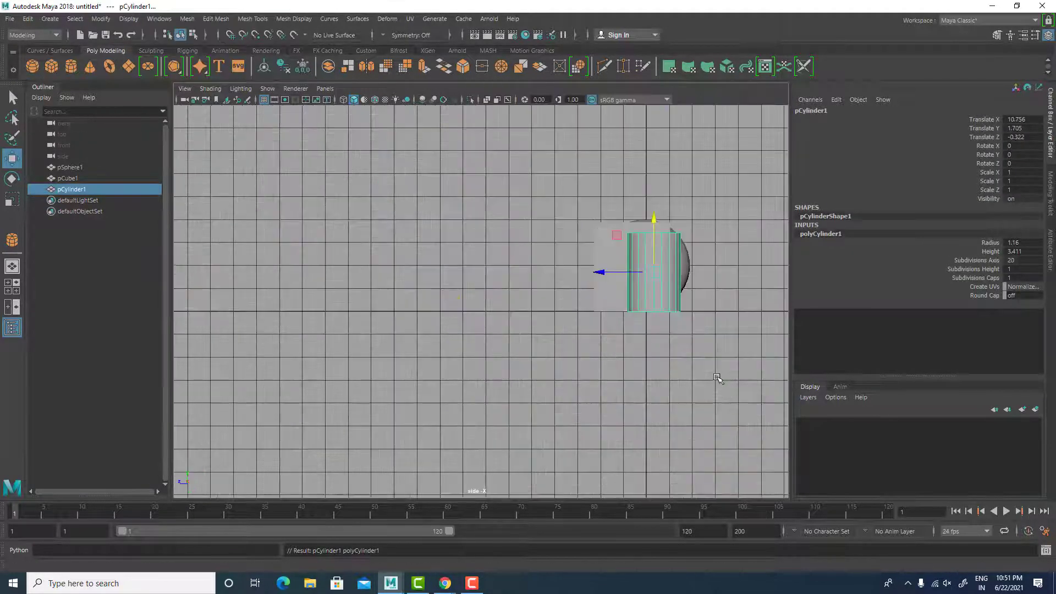
scroll(719, 378, up, 3)
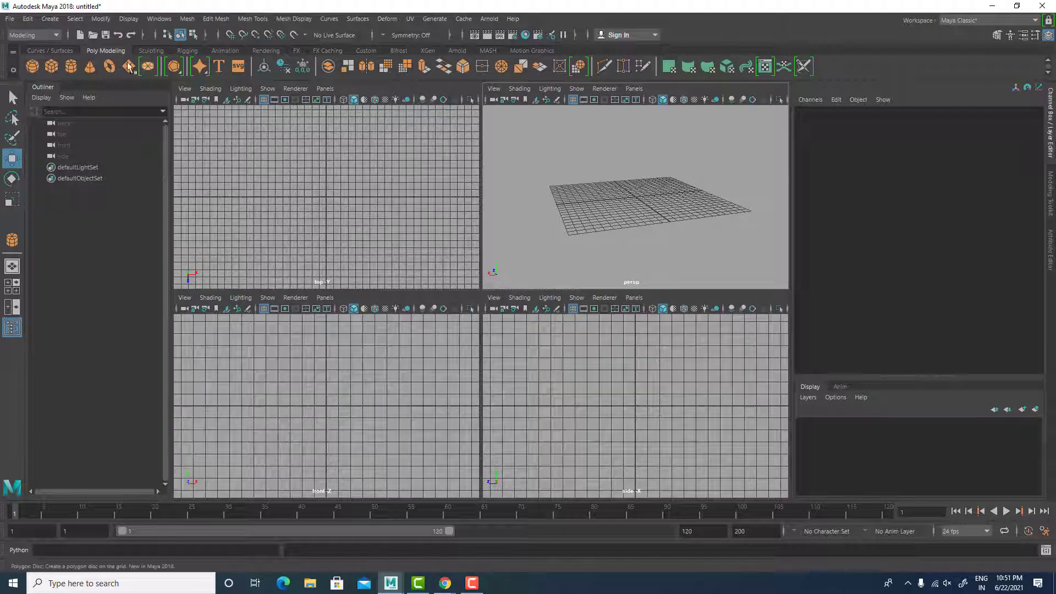
Step: Draw a polygon sphere with a radius of about 4 near the centre of the top view, and delete it
click(33, 67)
drag(332, 202, 361, 210)
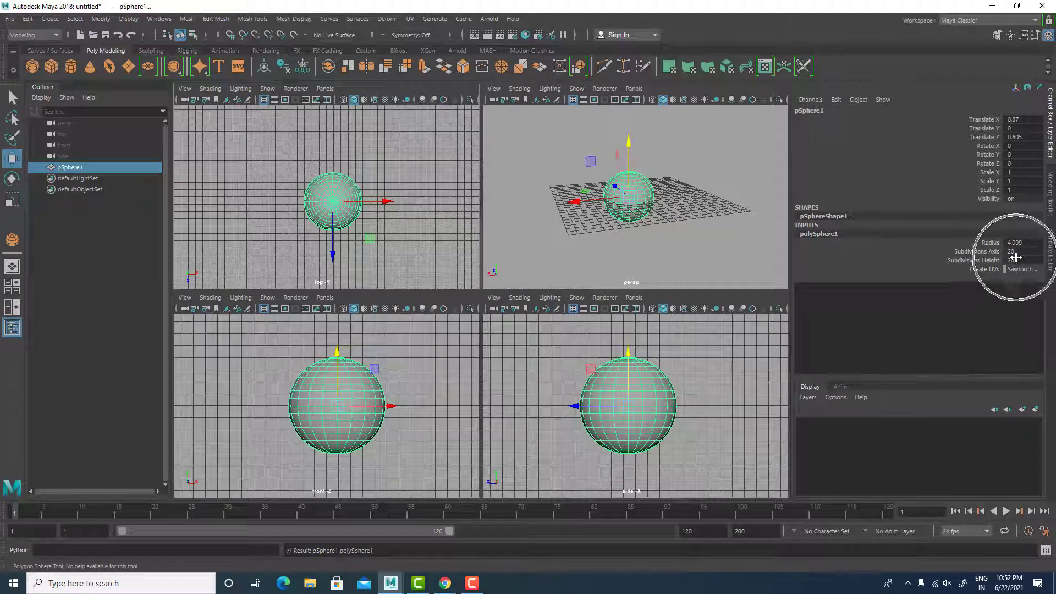
key(Delete)
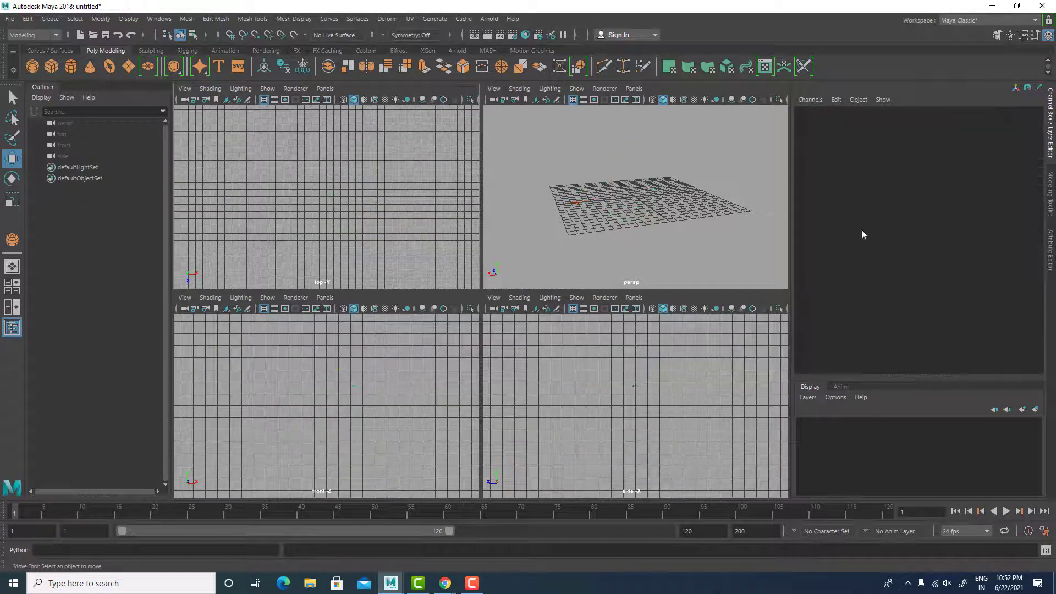
Step: Draw a polygon cube about 5.67 wide, 8.25 high and 4.99 deep near the centre of the top view
click(51, 67)
drag(308, 190, 352, 166)
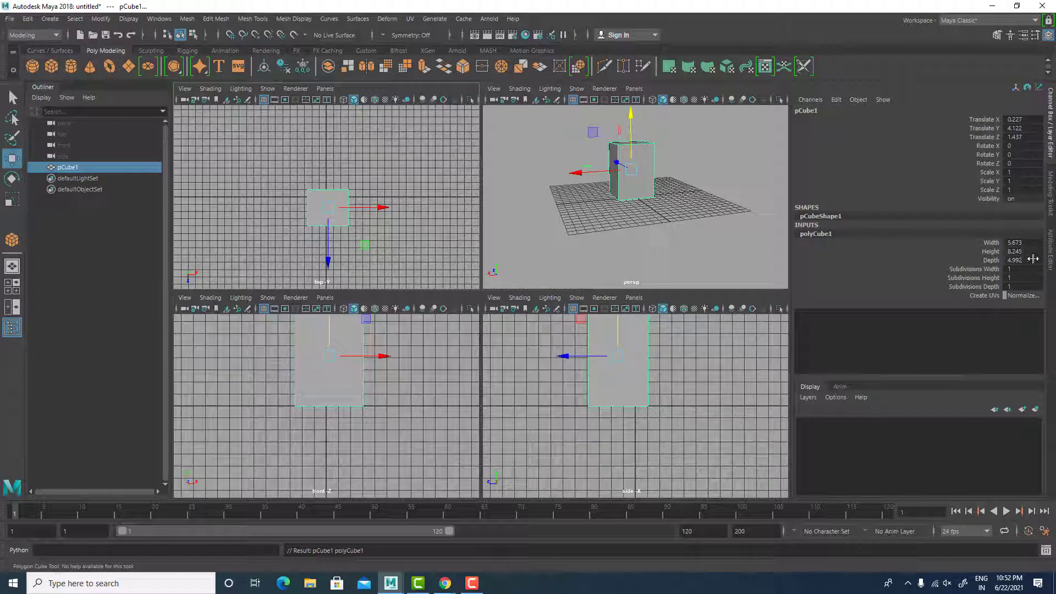
Step: Try different width, height and depth values on the cube, including a depth of about 13.79, undoing each change
click(992, 243)
middle_drag(724, 234, 680, 234)
key(ctrl+z)
click(995, 251)
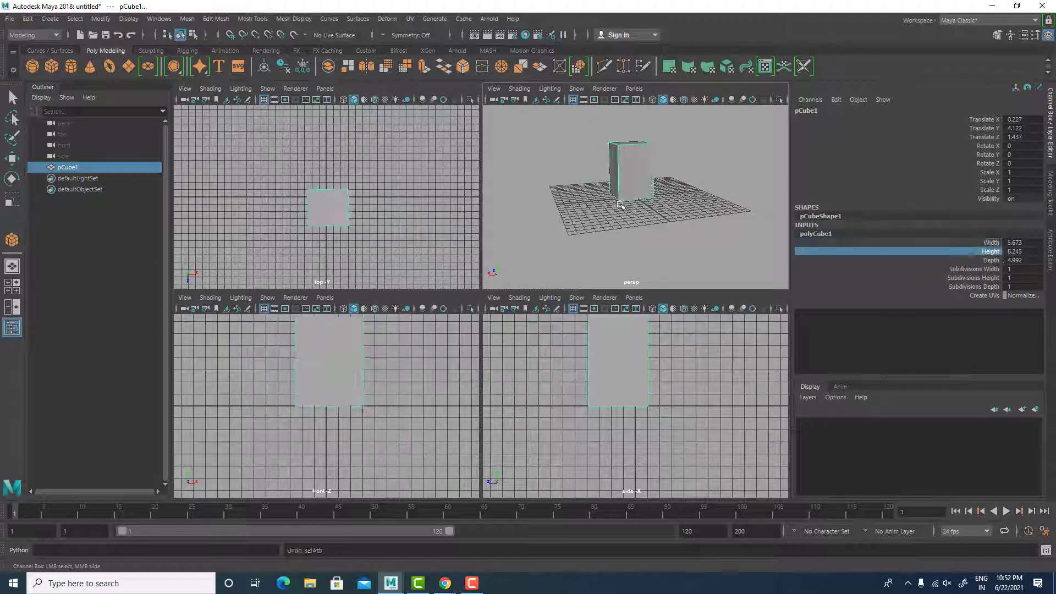
middle_drag(621, 205, 701, 233)
key(ctrl+z)
click(992, 260)
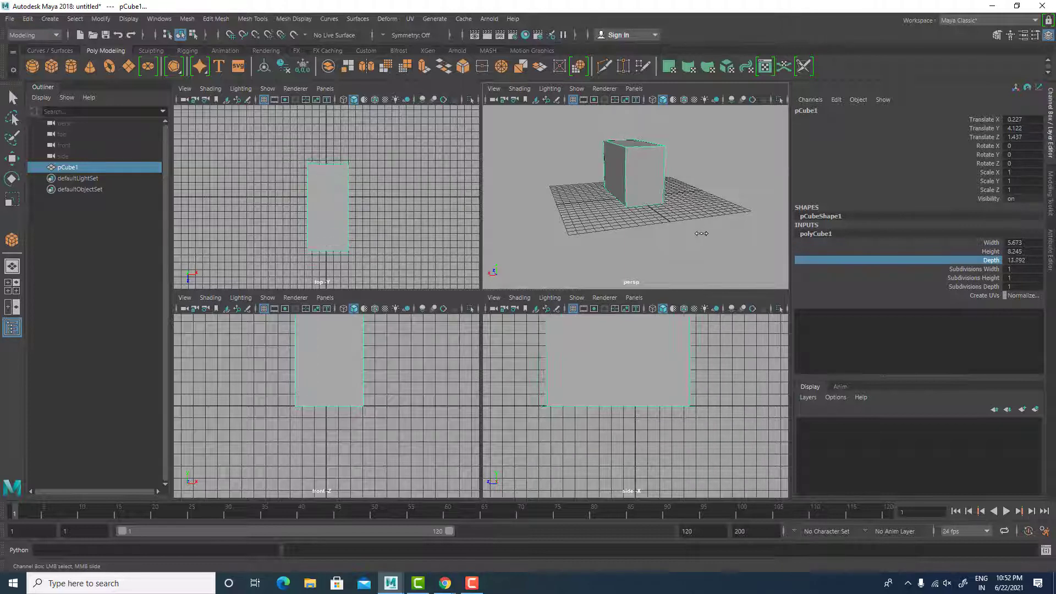
key(ctrl+z)
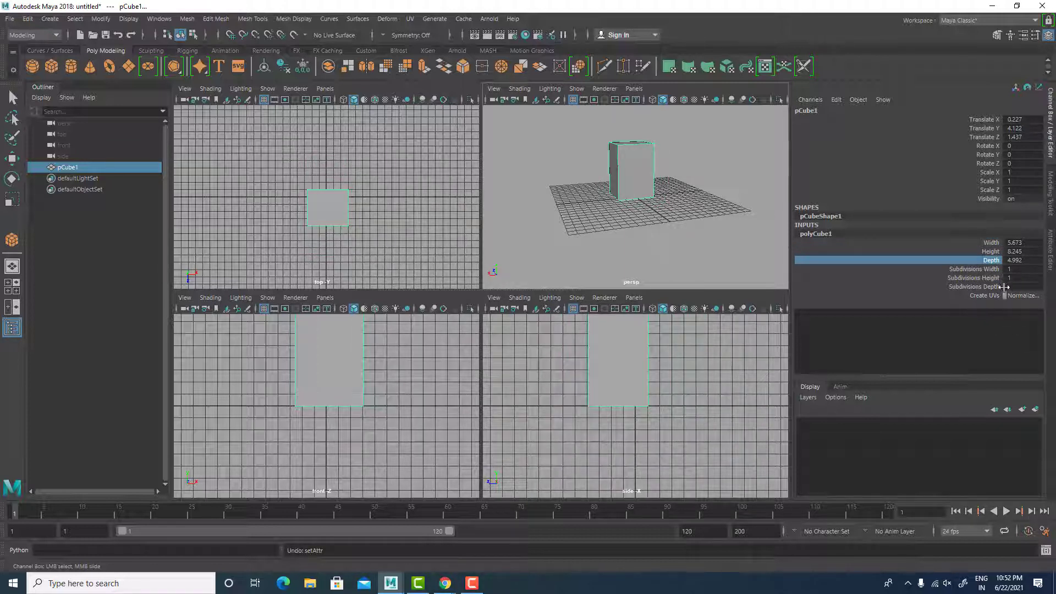
Step: Delete the cube and draw a polygon cylinder with a radius of about 3.31 and height of about 6.58 near the top view's centre
click(665, 192)
drag(665, 137, 612, 207)
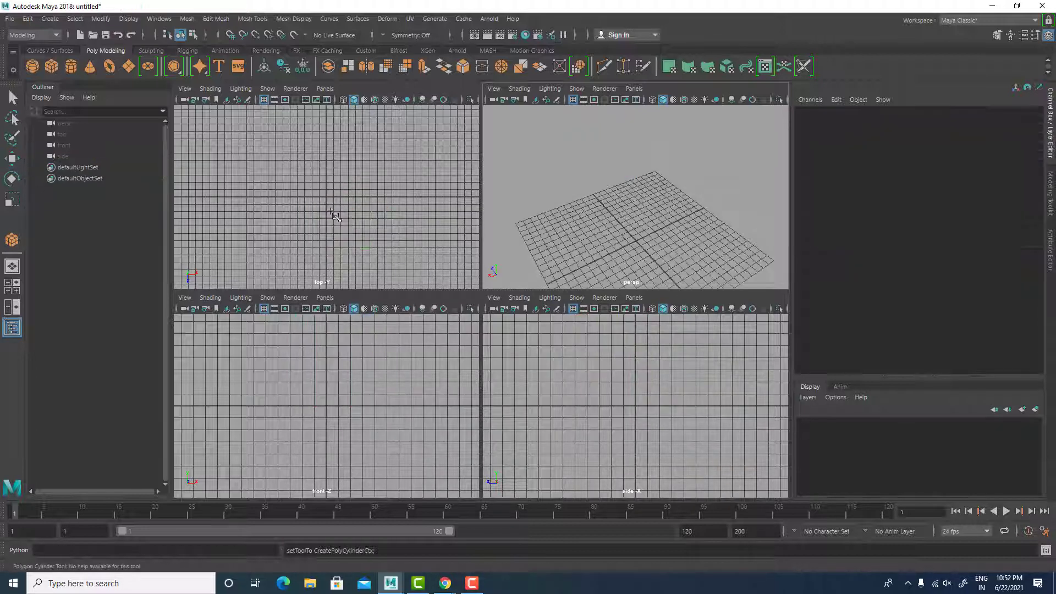
drag(325, 202, 327, 170)
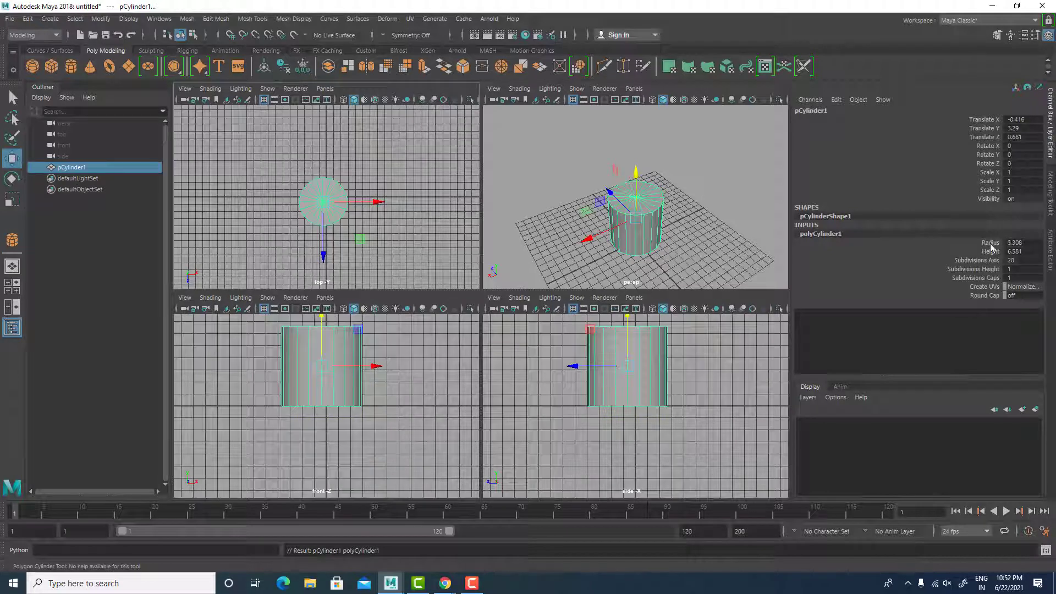
Step: Try a different radius and 7 axis subdivisions on the cylinder, undoing each change
click(991, 243)
middle_drag(990, 243, 1001, 266)
key(ctrl+z)
click(995, 252)
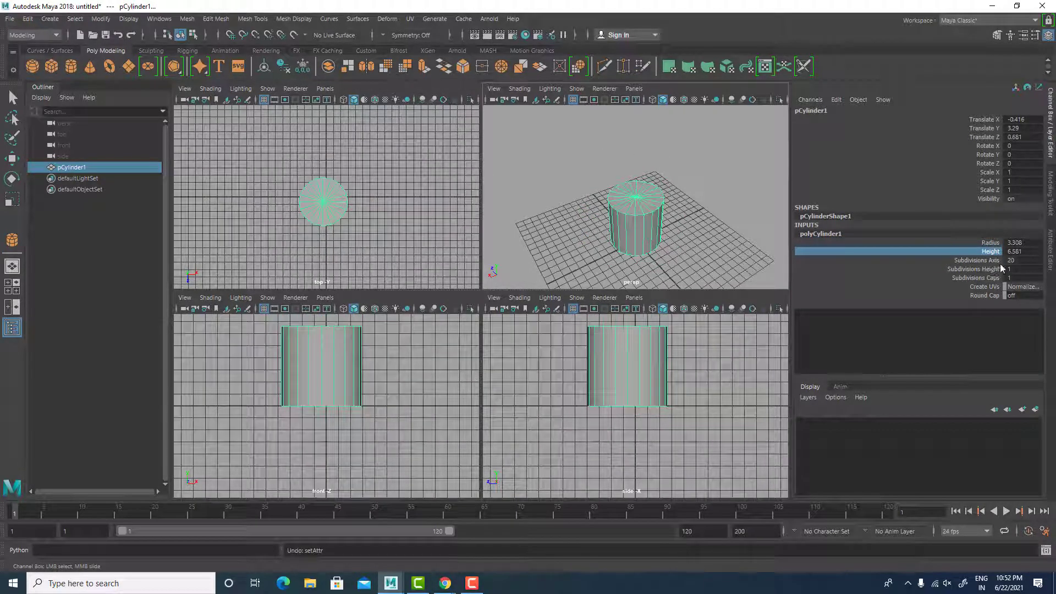
click(996, 261)
middle_drag(602, 200, 627, 230)
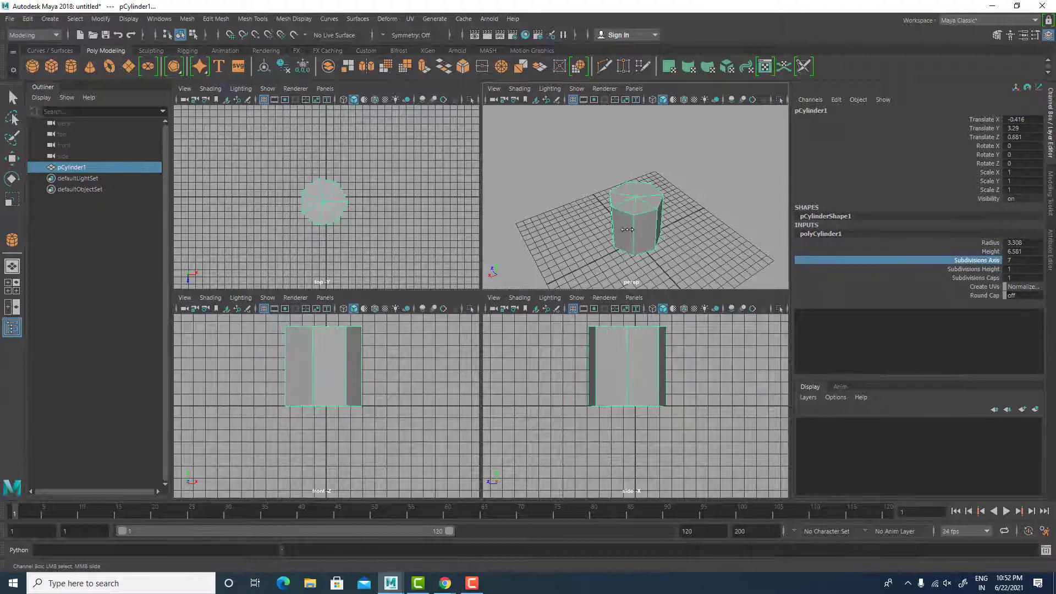
key(ctrl+z)
Step: Try different height and cap subdivision values on the cylinder, and delete it
click(985, 269)
middle_drag(705, 236, 738, 242)
key(ctrl+z)
click(985, 278)
mouse_move(680, 223)
middle_down()
mouse_move(705, 226)
mouse_move(680, 230)
middle_up()
key(w)
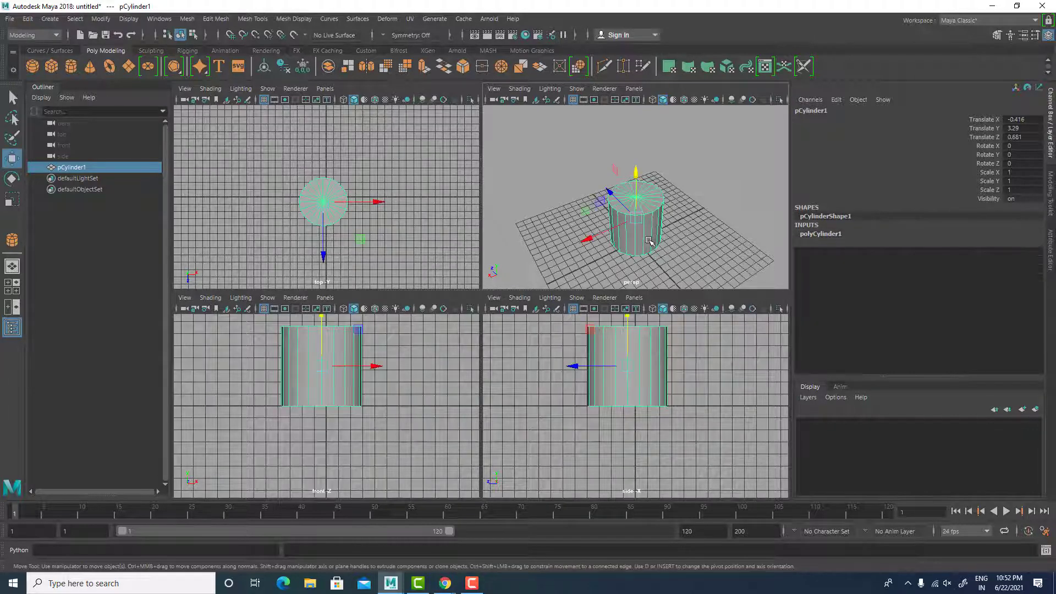
key(Delete)
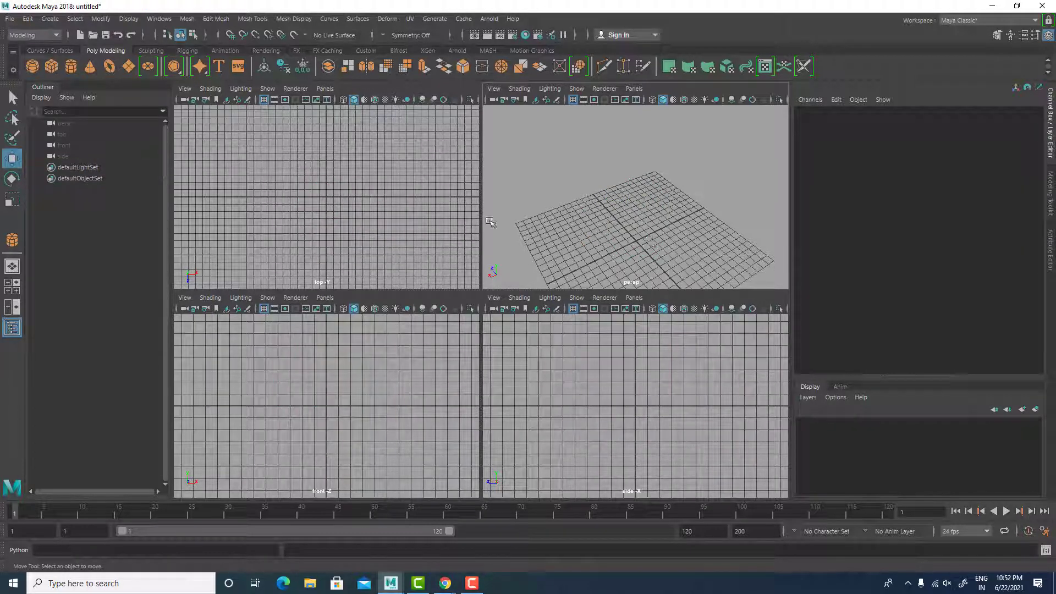
Step: Draw a polygon cone with a radius of about 3.73 and height of about 10.89 near the top view's centre, and delete it
click(90, 67)
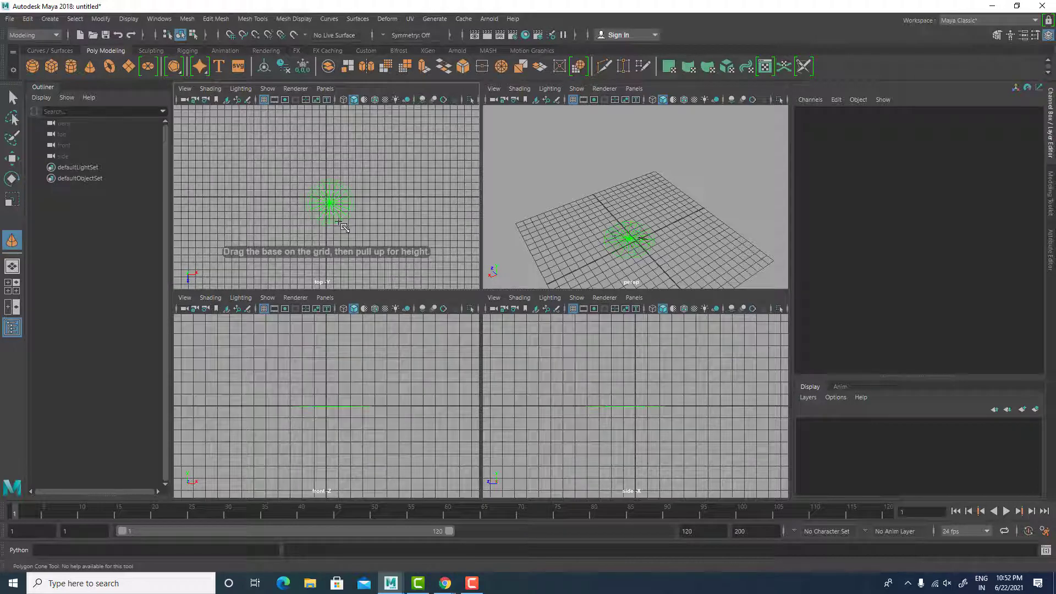
drag(339, 225, 343, 134)
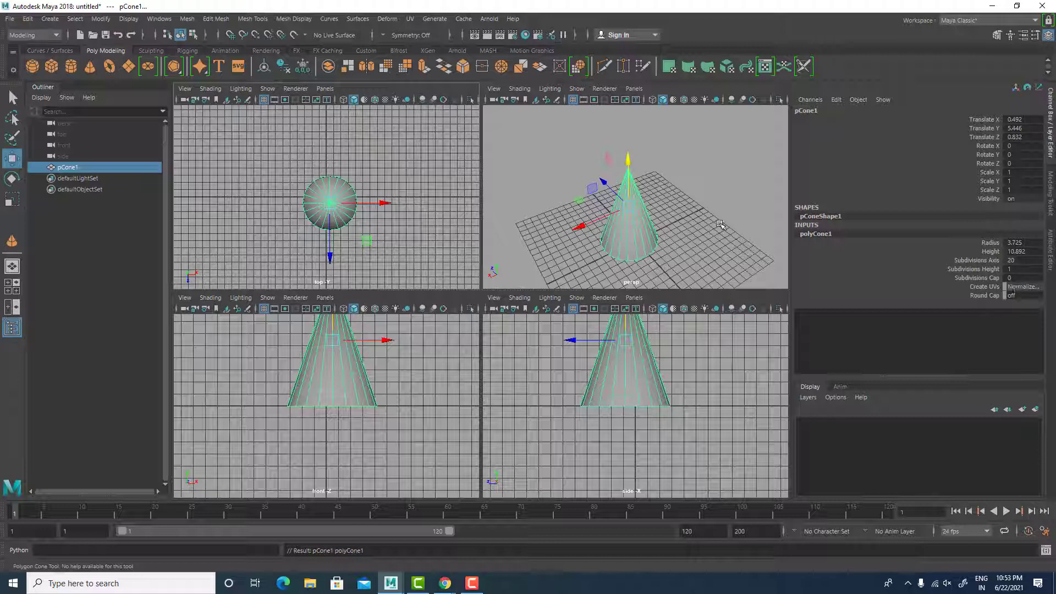
key(Delete)
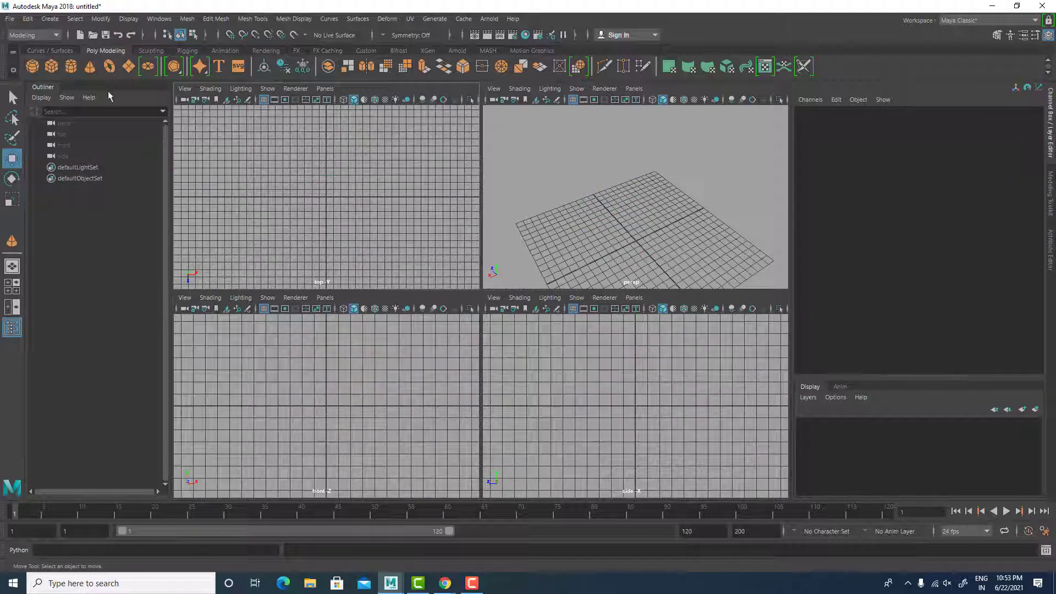
Step: Draw a polygon torus with a radius of about 4.43 near the top view's centre, and try enlarging its radius before undoing that change
click(109, 66)
mouse_move(331, 199)
mouse_down()
mouse_move(353, 222)
mouse_move(344, 201)
mouse_up()
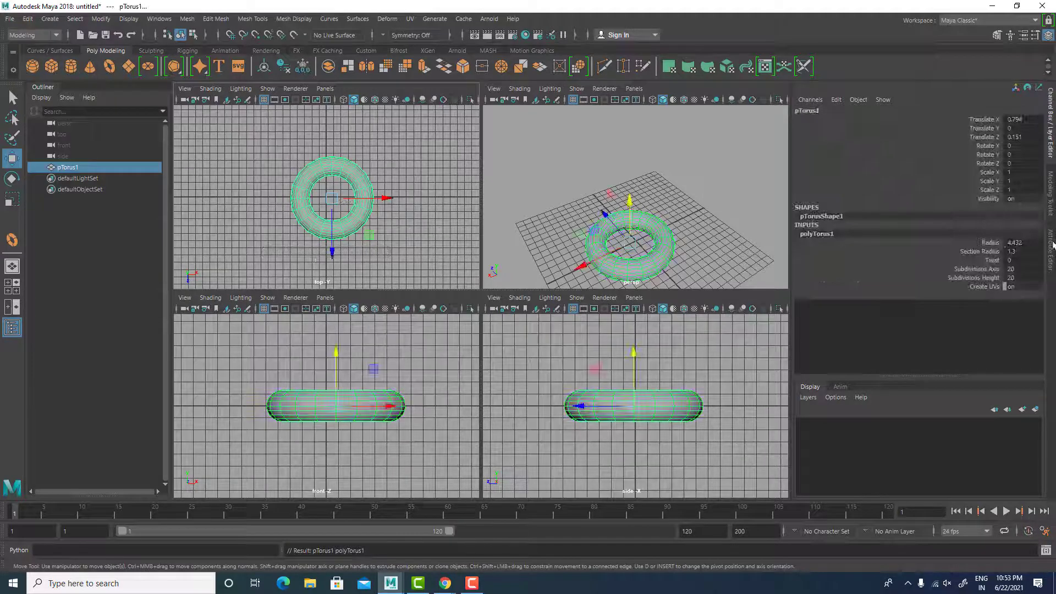
click(993, 244)
middle_drag(671, 185, 686, 189)
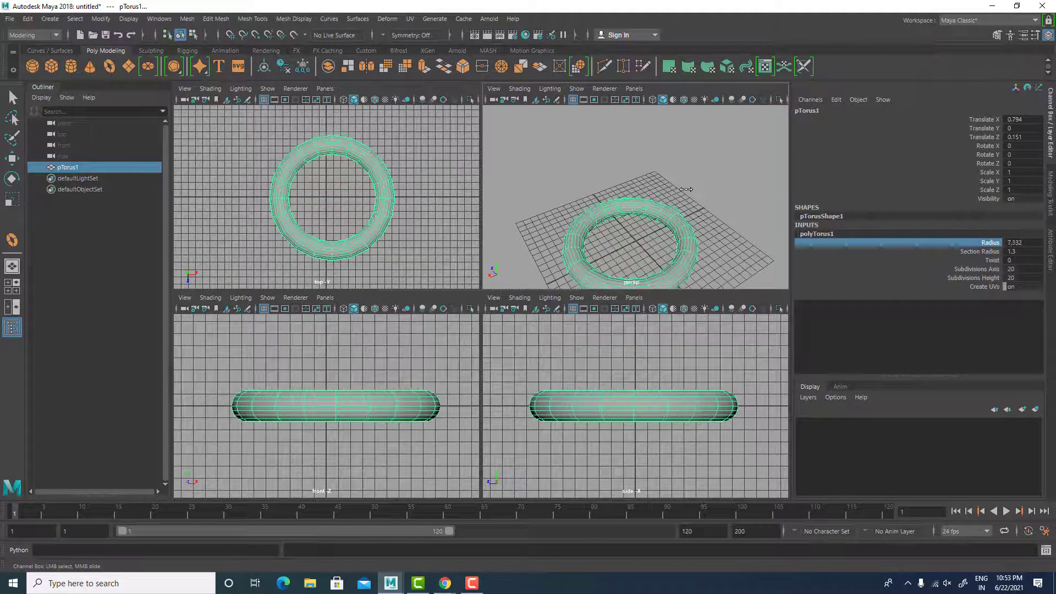
key(ctrl+z)
Step: Increase the torus's section radius to 2.7 and check the thicker ring up close in the perspective view
click(981, 251)
alt+drag(583, 209, 614, 219)
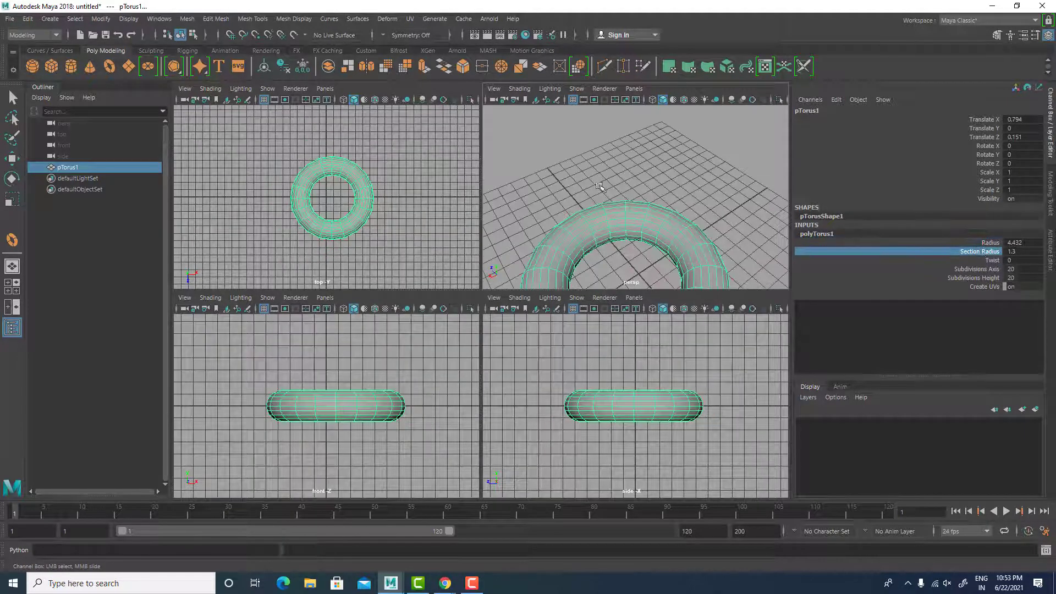
scroll(615, 219, up, 5)
alt+middle_drag(616, 203, 645, 182)
middle_drag(623, 237, 632, 237)
click(990, 253)
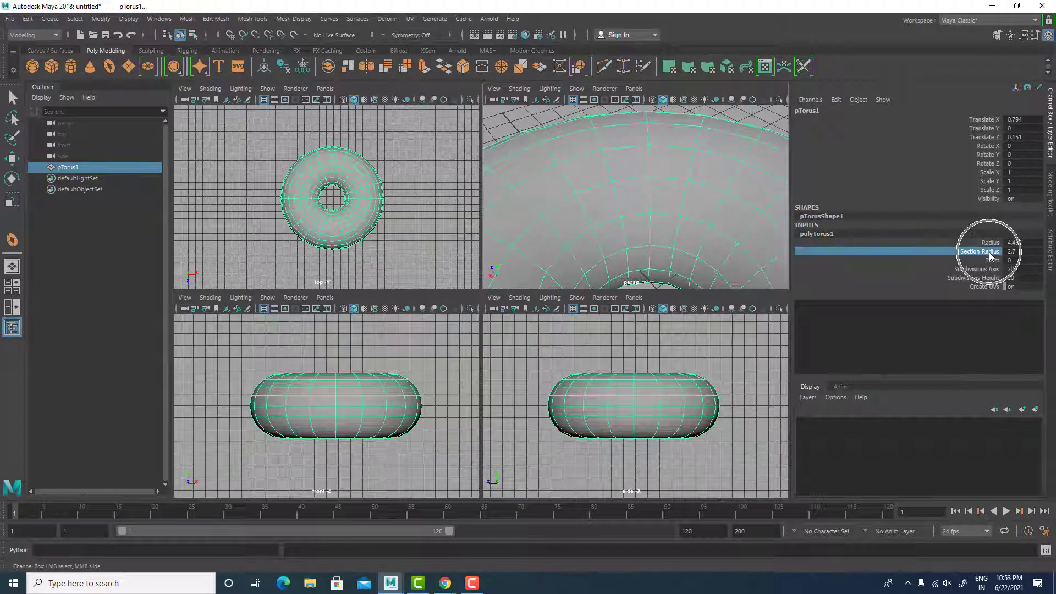
scroll(671, 221, down, 4)
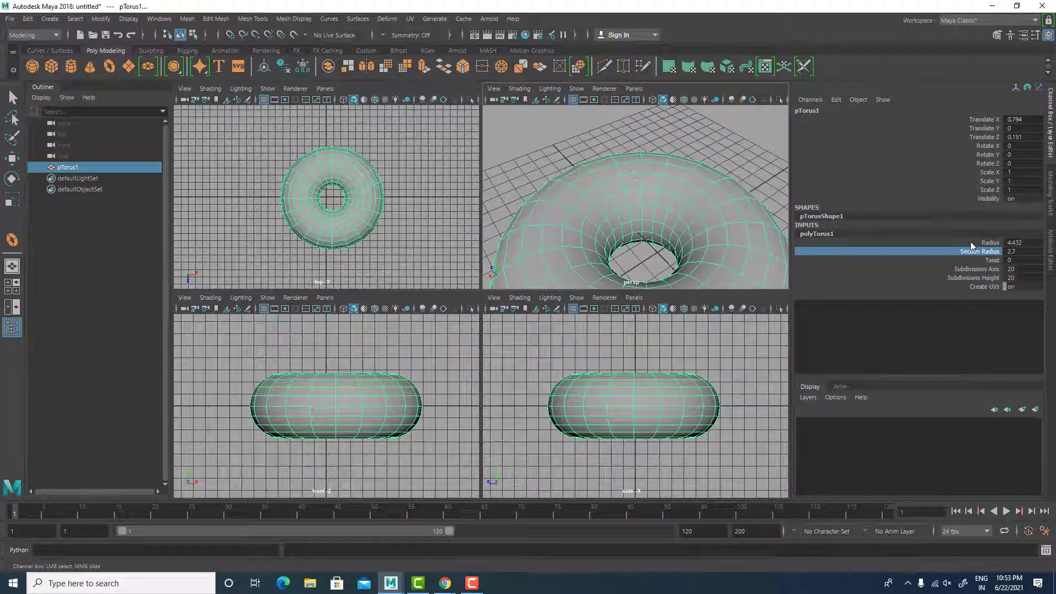
click(994, 242)
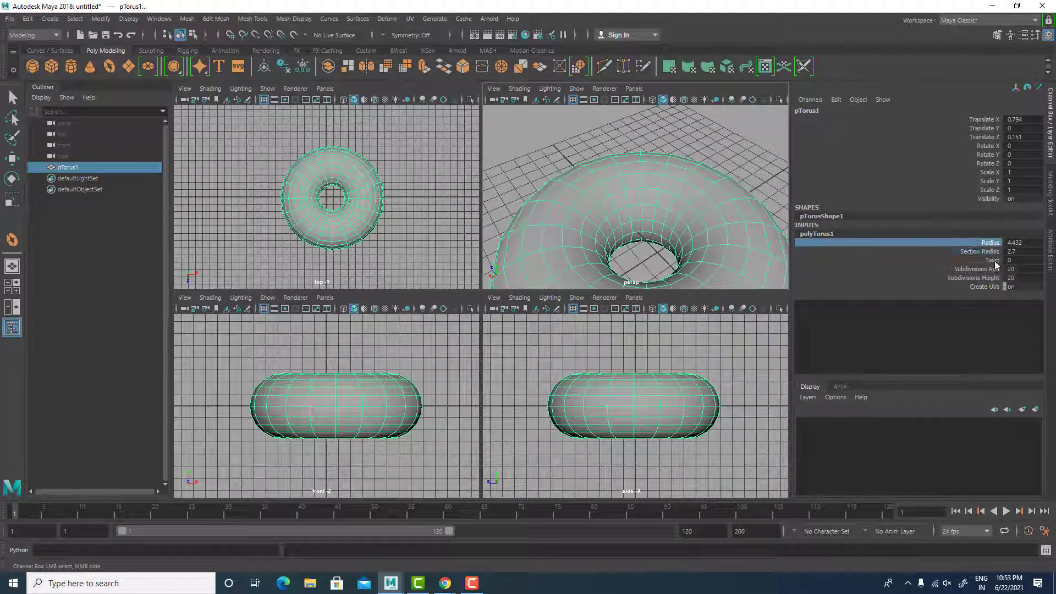
Step: Set the torus's twist to about 51.57, and delete the torus
click(993, 260)
scroll(735, 220, down, 3)
mouse_move(715, 196)
middle_down()
mouse_move(736, 195)
mouse_move(709, 196)
middle_up()
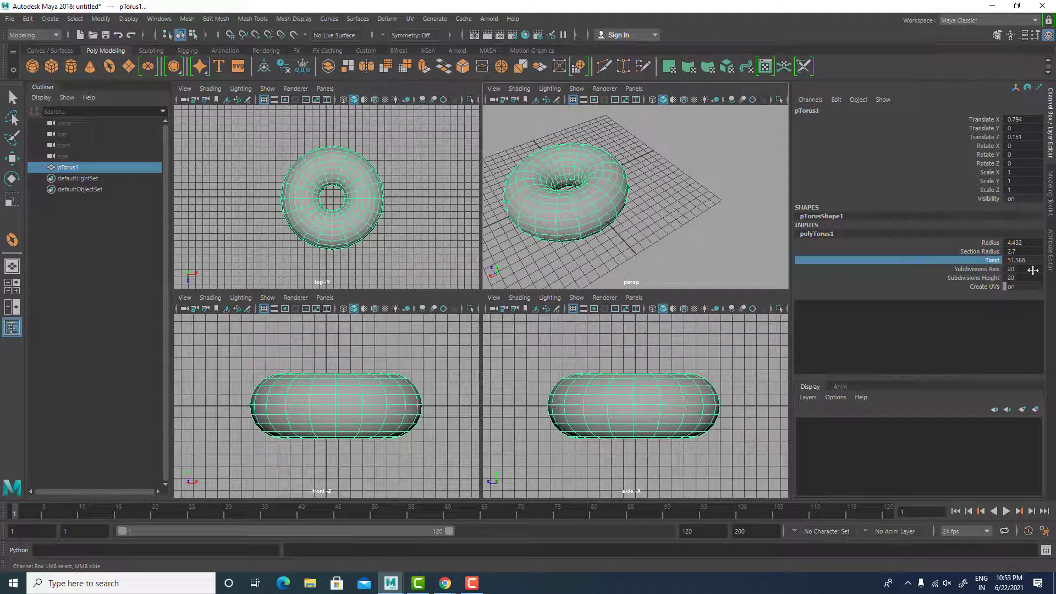
key(w)
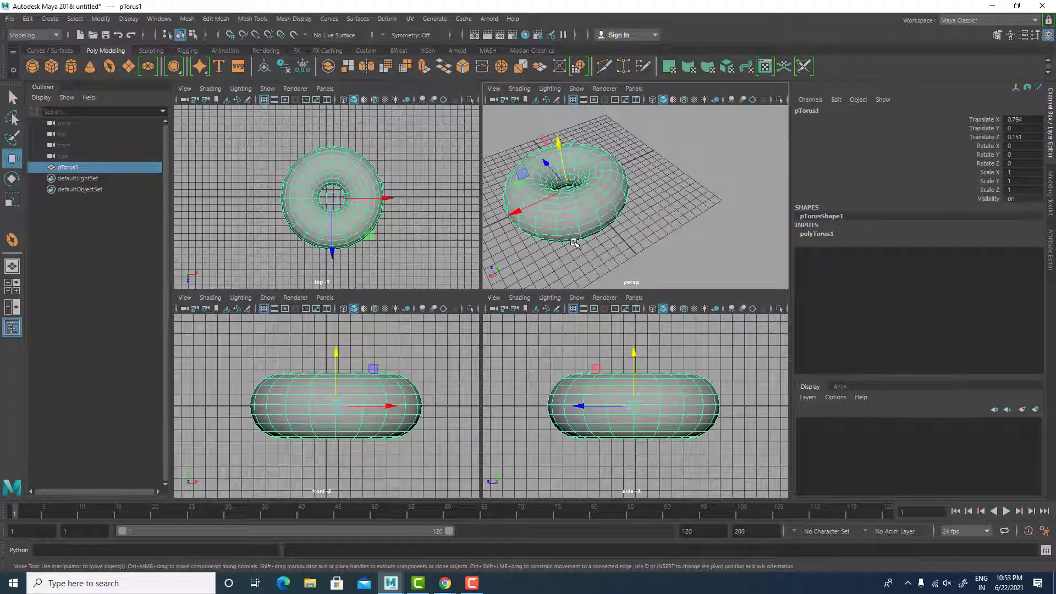
key(Delete)
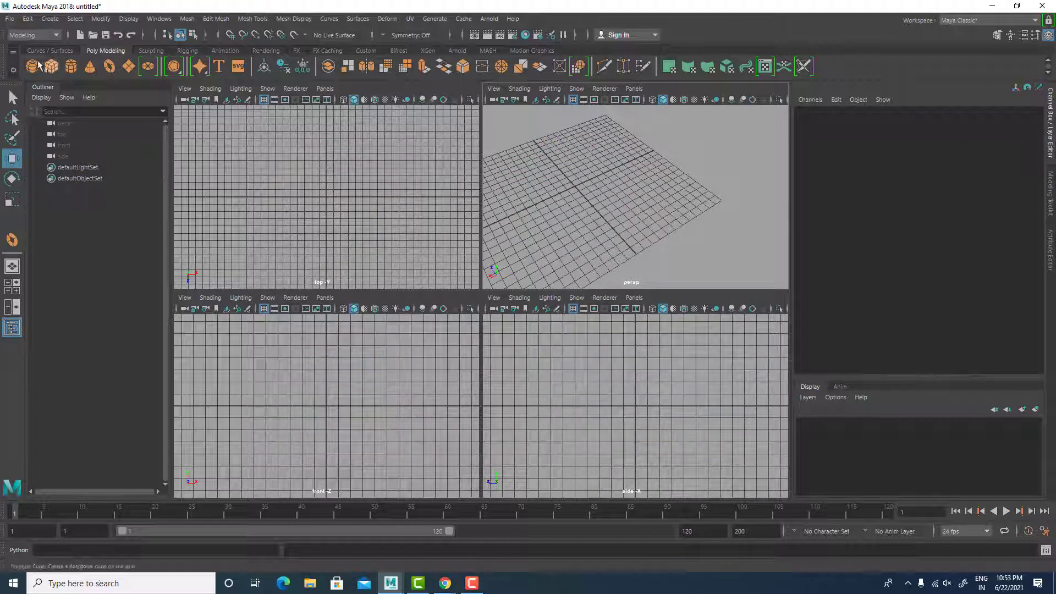
Step: Draw a polygon plane about 13 wide and 17 high across the grid in the perspective view, and delete it
click(129, 67)
drag(603, 145, 578, 275)
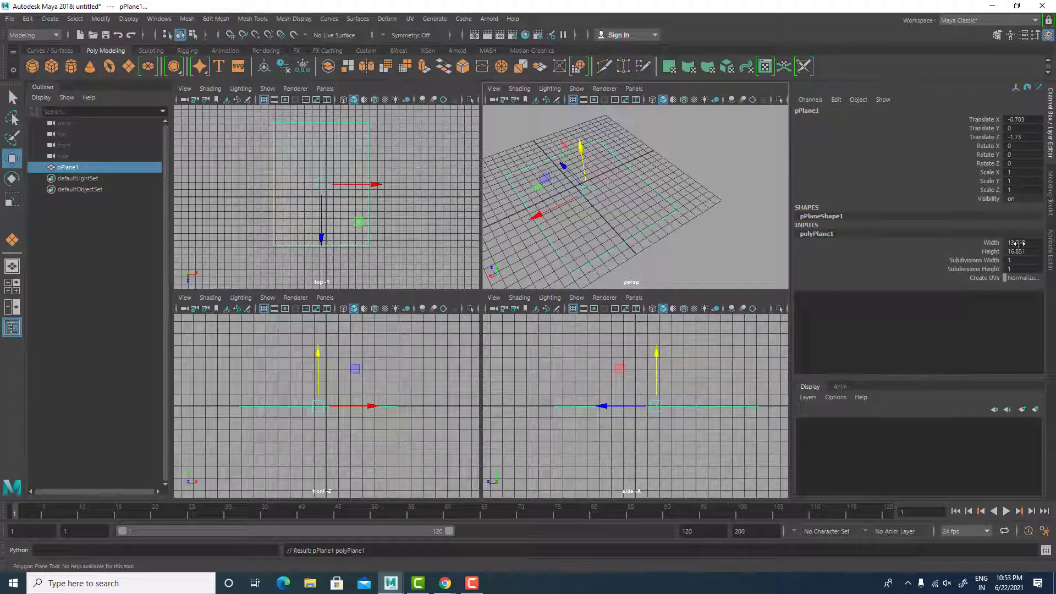
key(Delete)
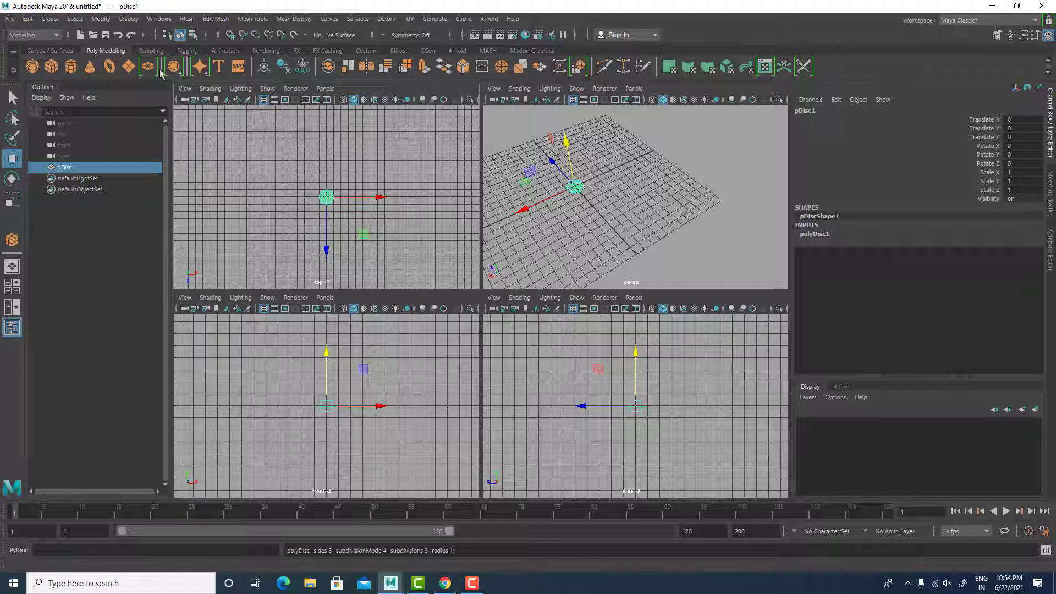
Step: Create a polygon disc at the origin and show it enlarged in a maximised perspective view with a black background
key(f)
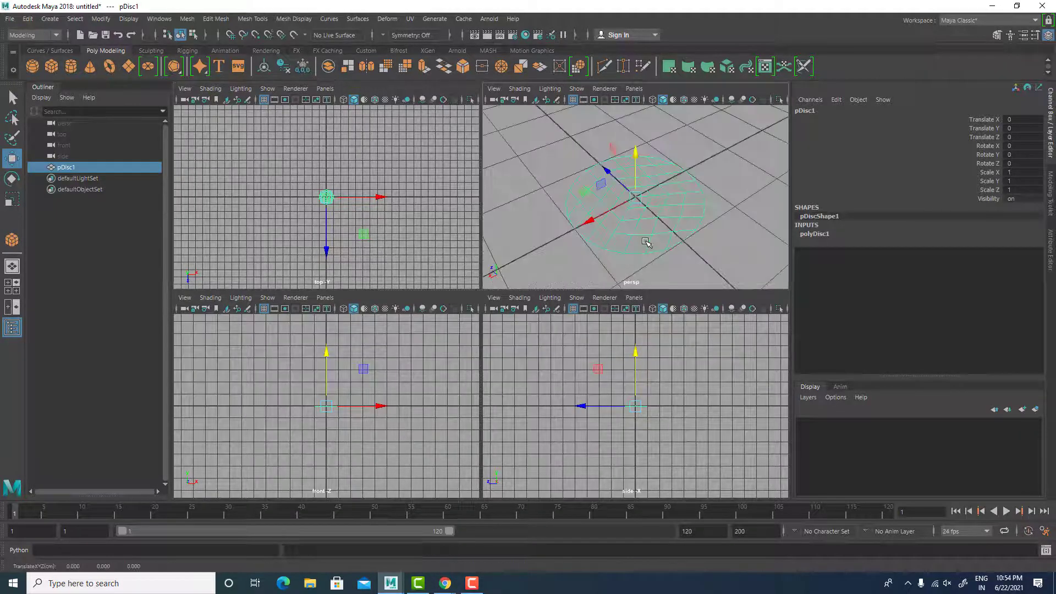
scroll(641, 244, up, 3)
scroll(646, 242, down, 3)
alt+drag(646, 238, 714, 257)
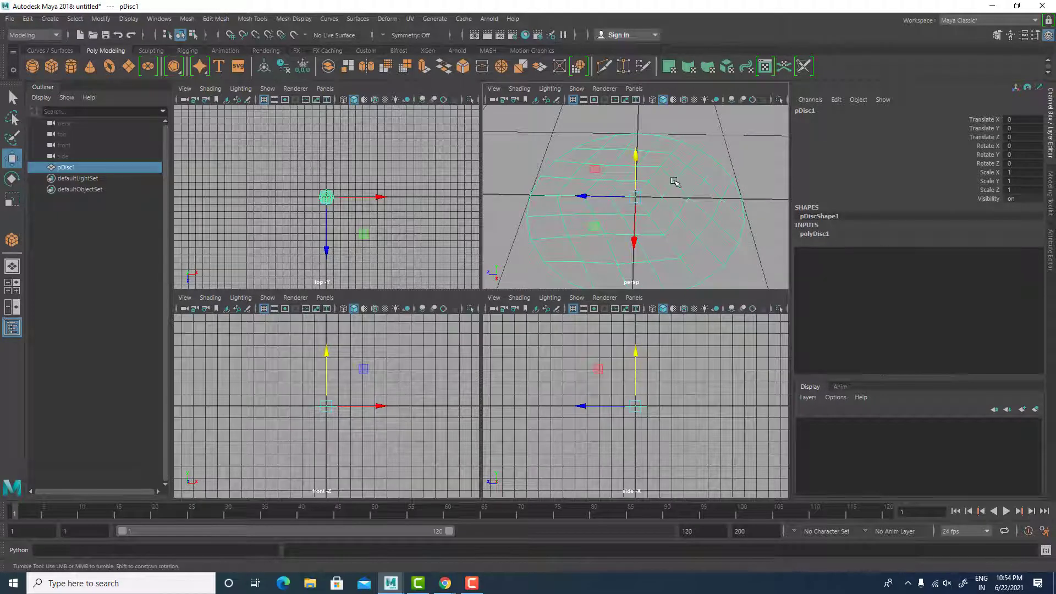
key(alt+b)
scroll(675, 184, down, 5)
alt+drag(675, 188, 637, 190)
scroll(638, 193, up, 4)
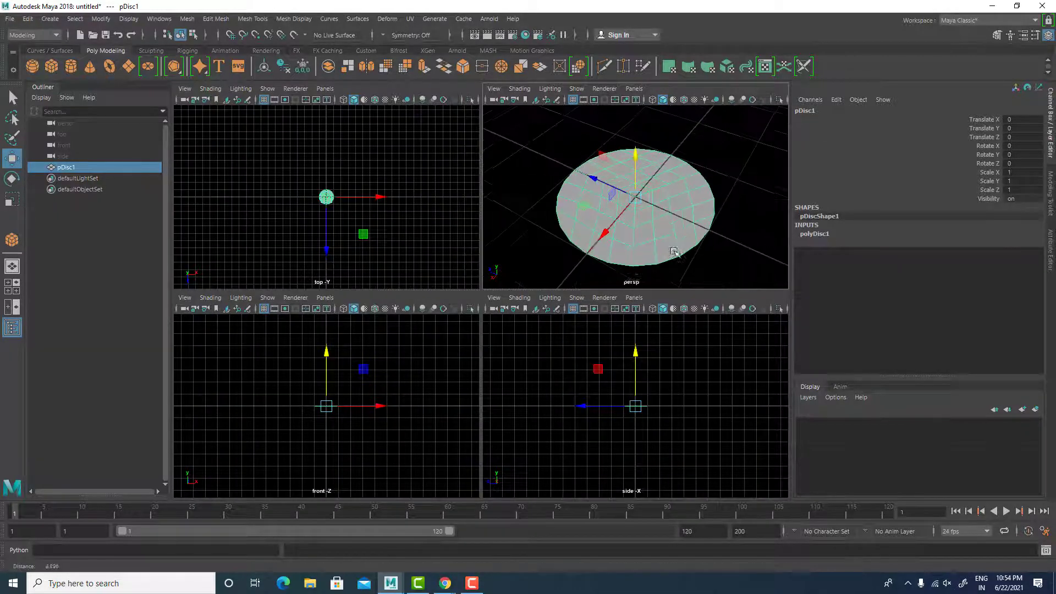
key(space)
alt+middle_drag(673, 262, 715, 234)
Step: Set the disc's number of sides to 5 and back to 3
click(815, 234)
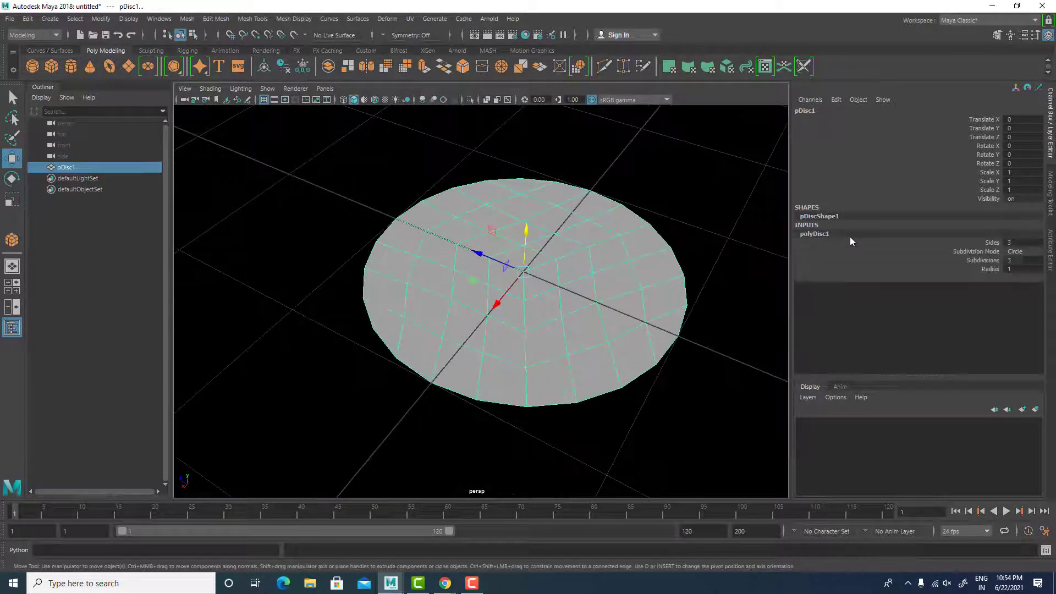
click(993, 243)
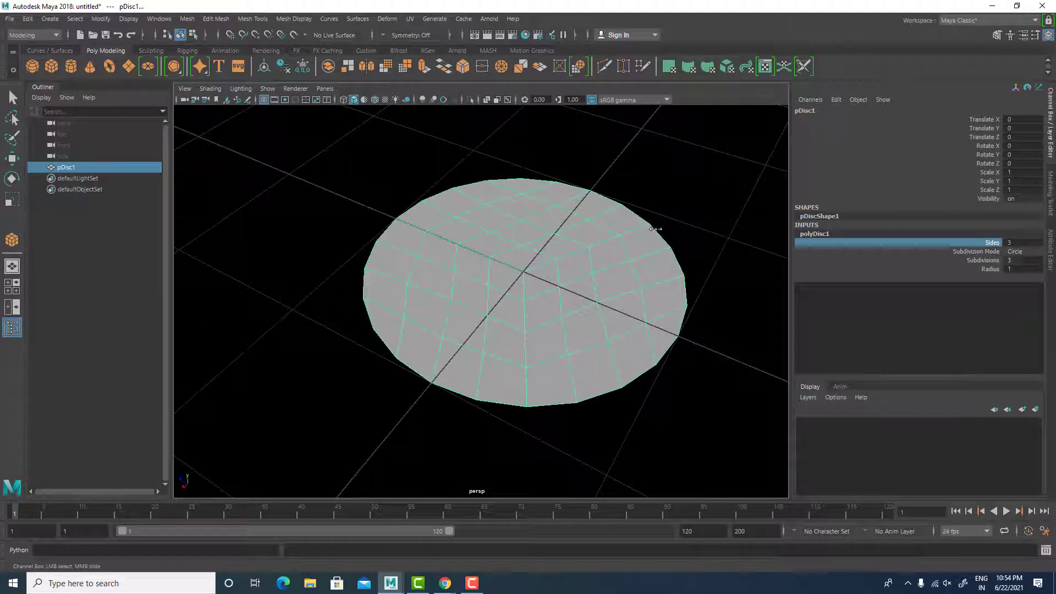
click(1009, 243)
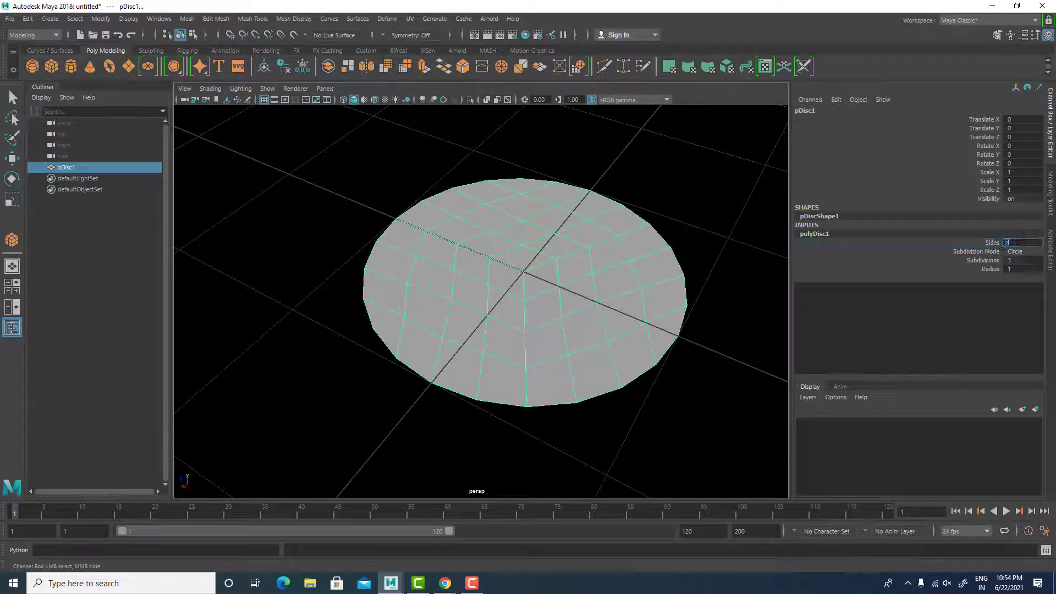
text(5)
key(Return)
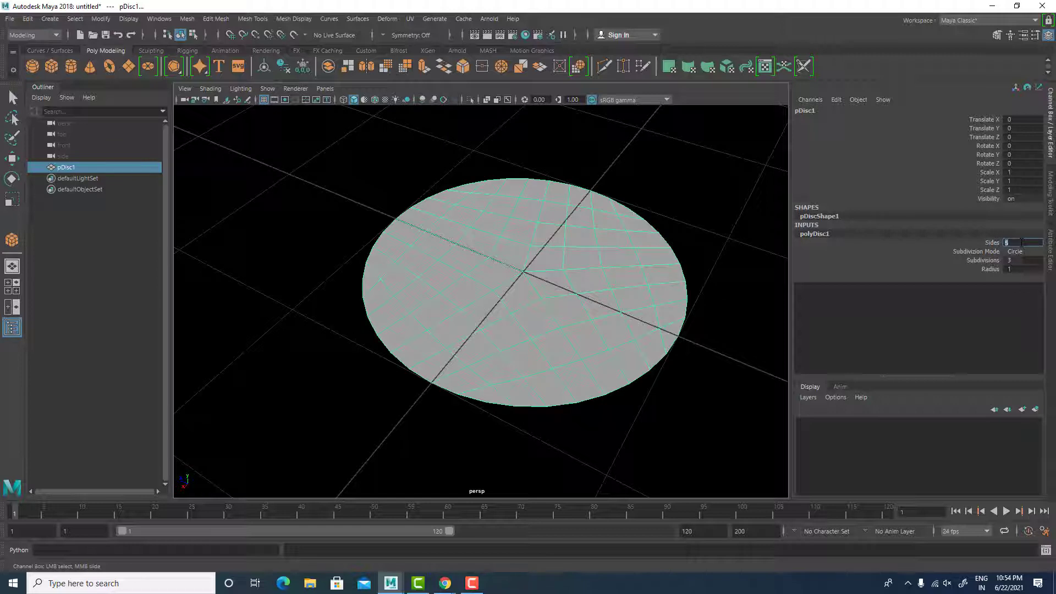
text(8)
key(Return)
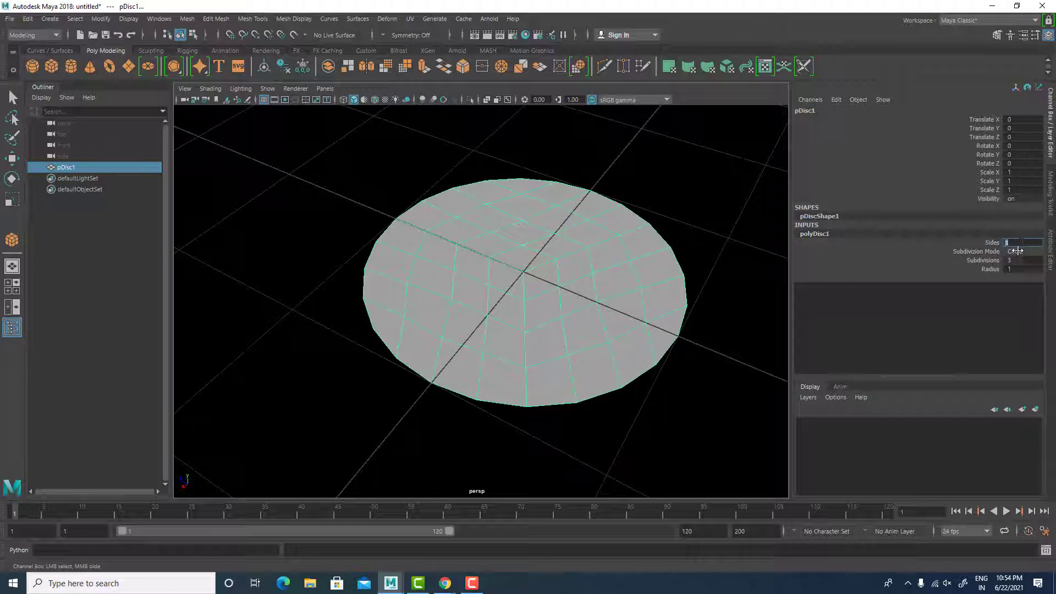
Step: Switch the disc's subdivision mode to Quads and on to Triangles, and vary its subdivisions down to 1
click(1019, 250)
click(1014, 263)
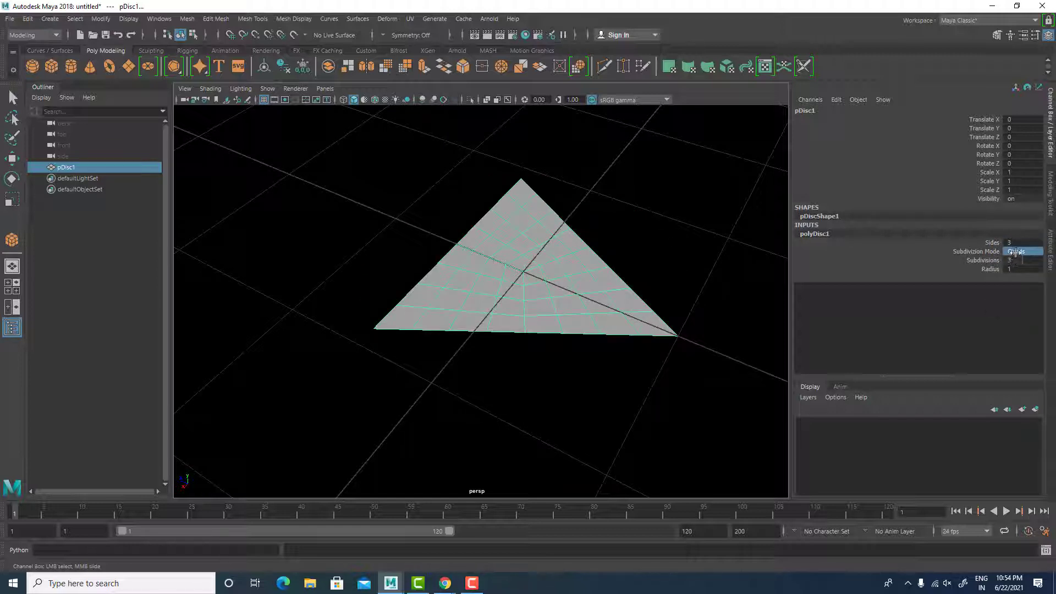
click(1016, 252)
click(1018, 271)
click(993, 262)
middle_drag(589, 210, 609, 209)
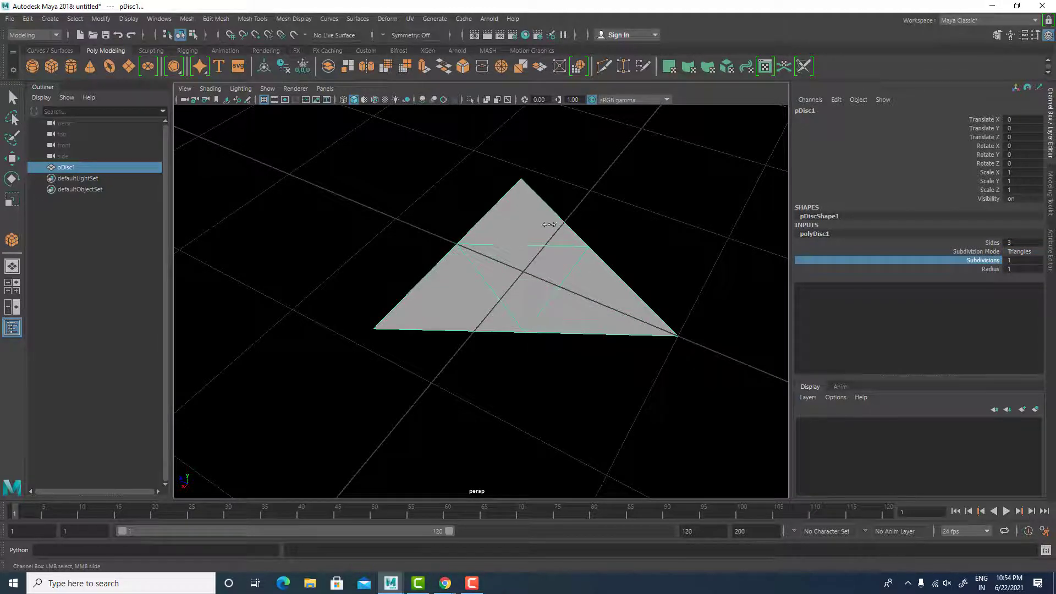
Step: Switch the disc's subdivision mode away from Triangles, raise its number of sides to 8, and deselect it
click(1020, 251)
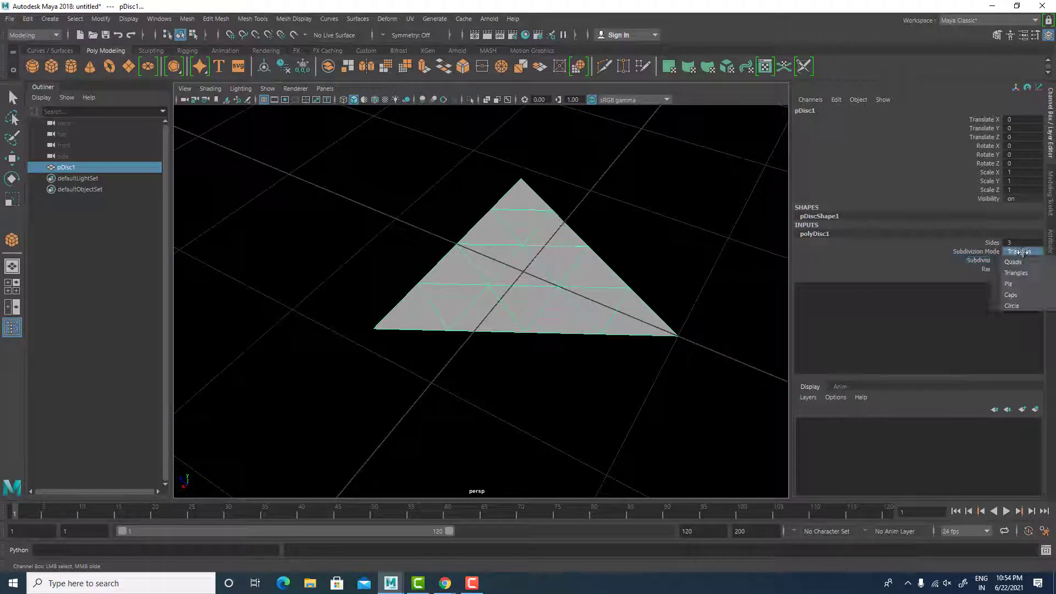
click(1015, 289)
click(992, 243)
middle_drag(611, 227, 647, 230)
click(702, 225)
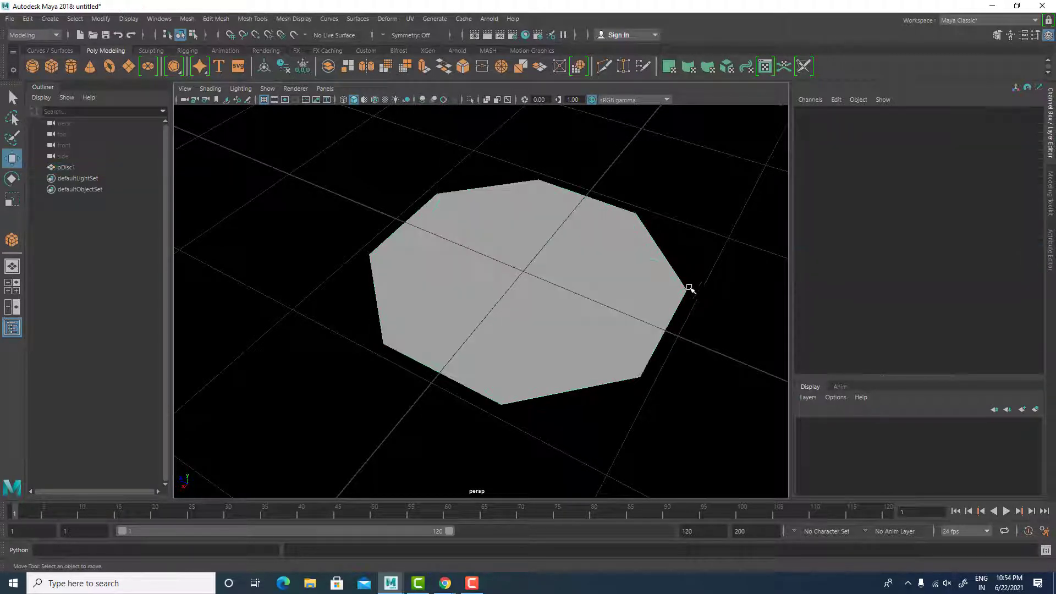
Step: Delete the disc and create a Platonic solid at the origin, viewed from the side
click(661, 329)
alt+drag(615, 326, 530, 302)
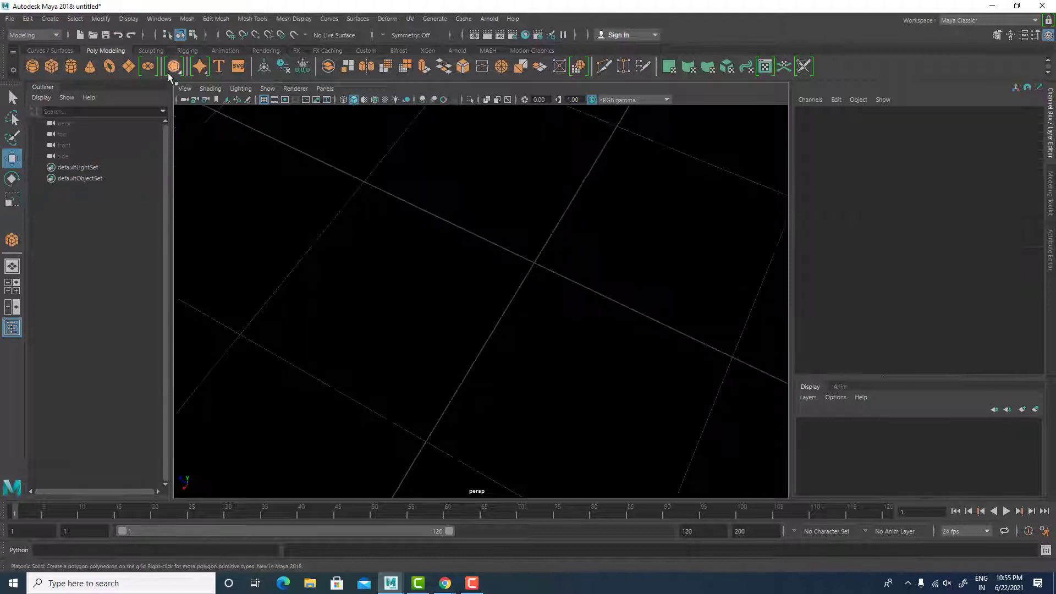
click(176, 69)
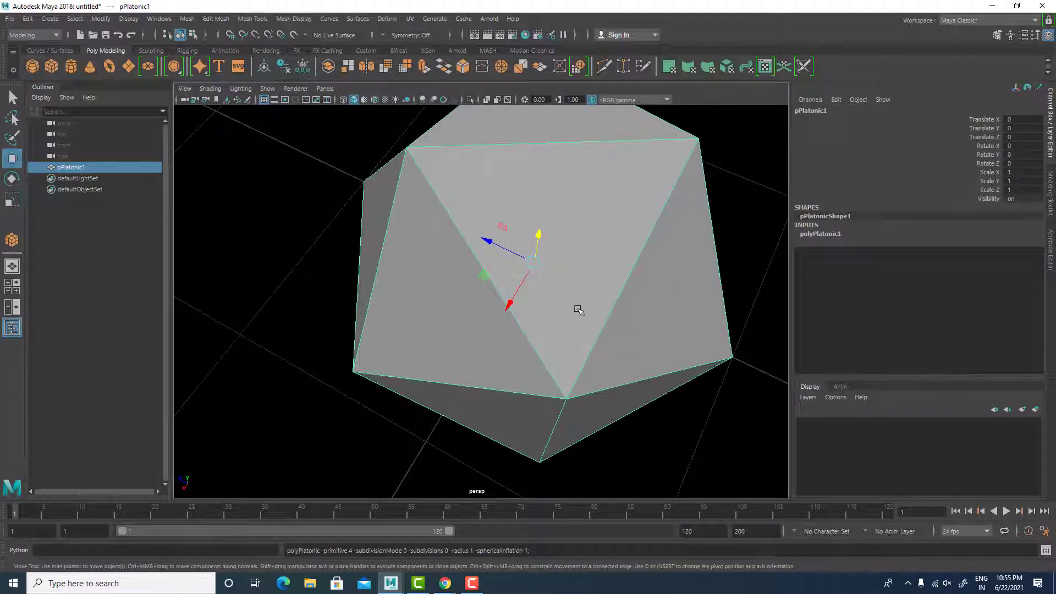
alt+drag(579, 307, 601, 302)
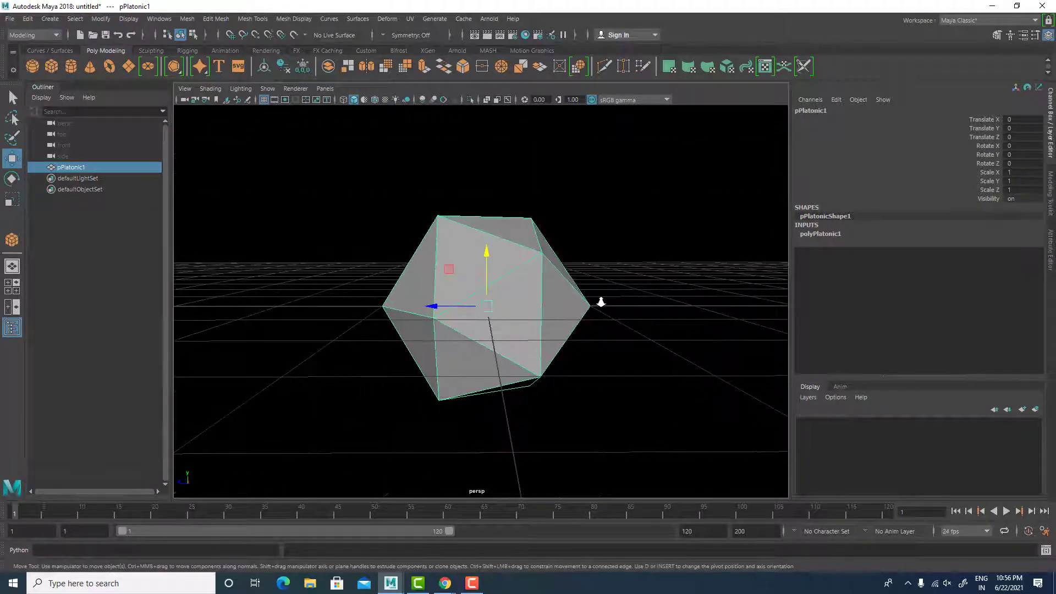
Step: Set the Platonic solid's subdivision mode to Triangles and its subdivisions to 1
click(820, 234)
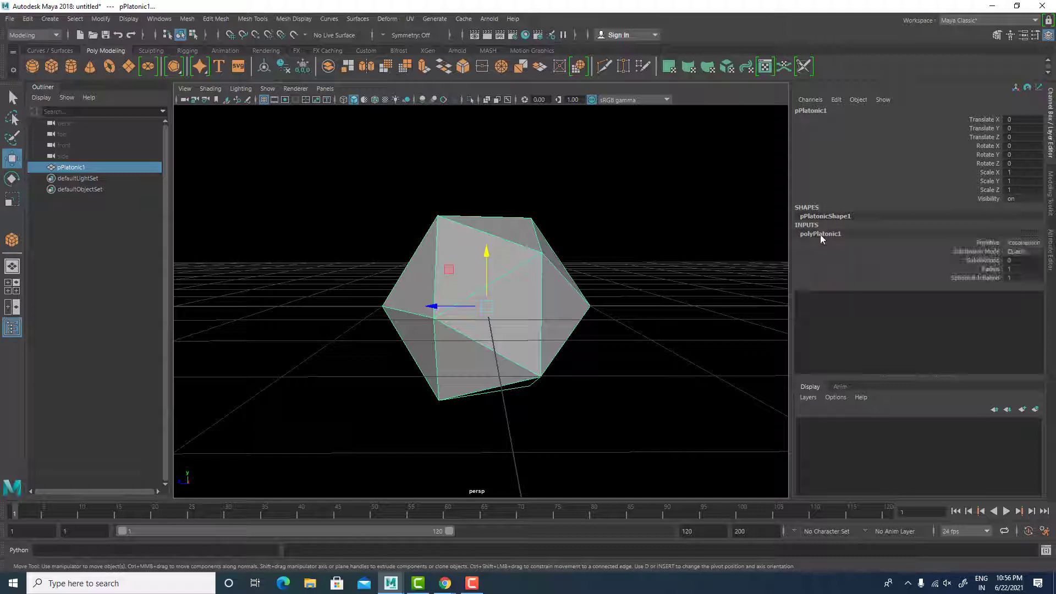
click(1023, 252)
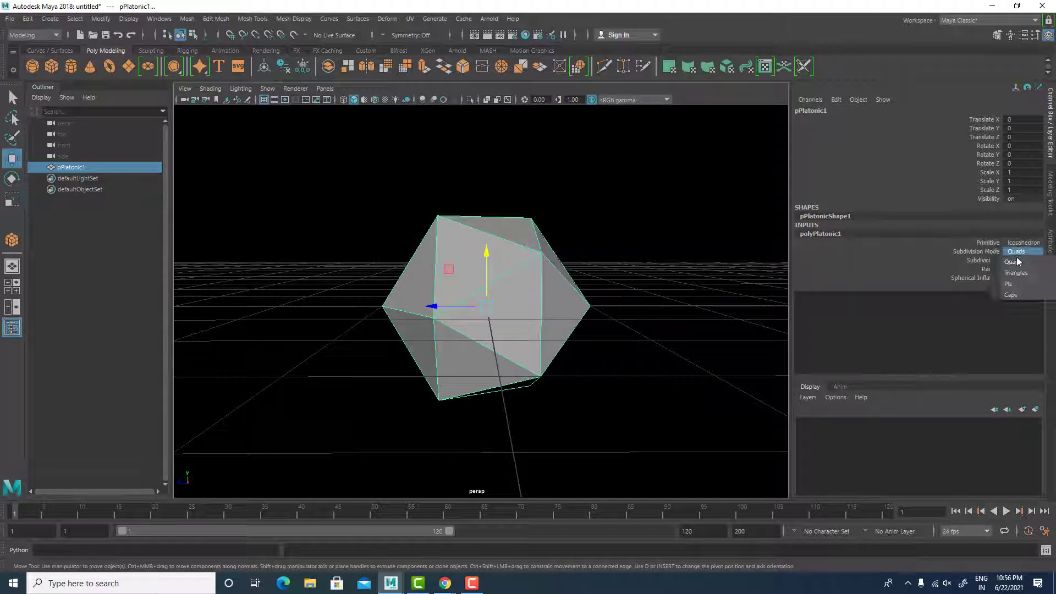
click(1015, 274)
alt+drag(573, 278, 610, 313)
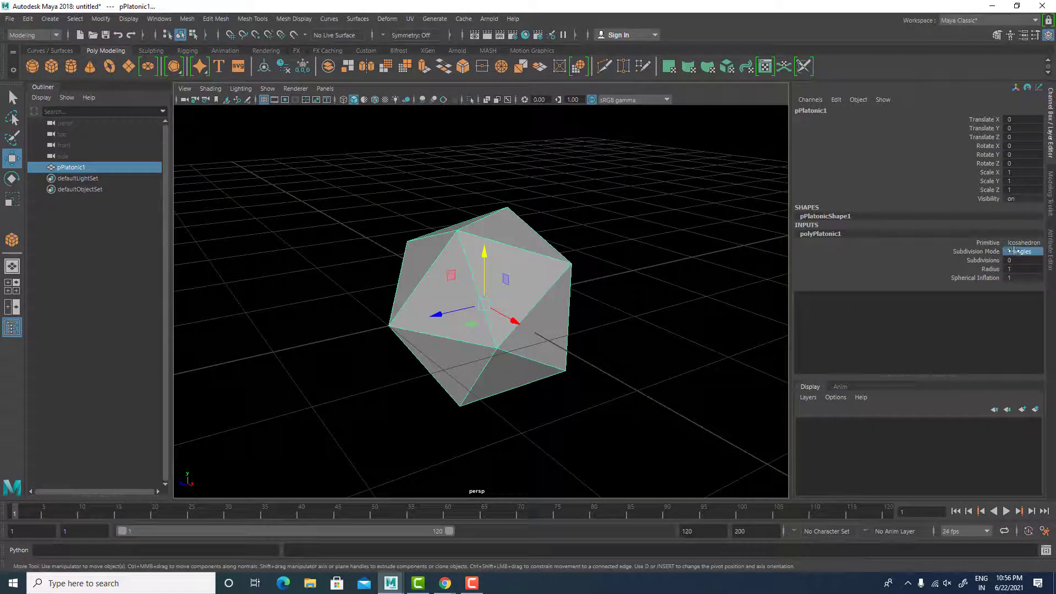
click(1013, 252)
click(982, 260)
middle_drag(608, 308, 614, 308)
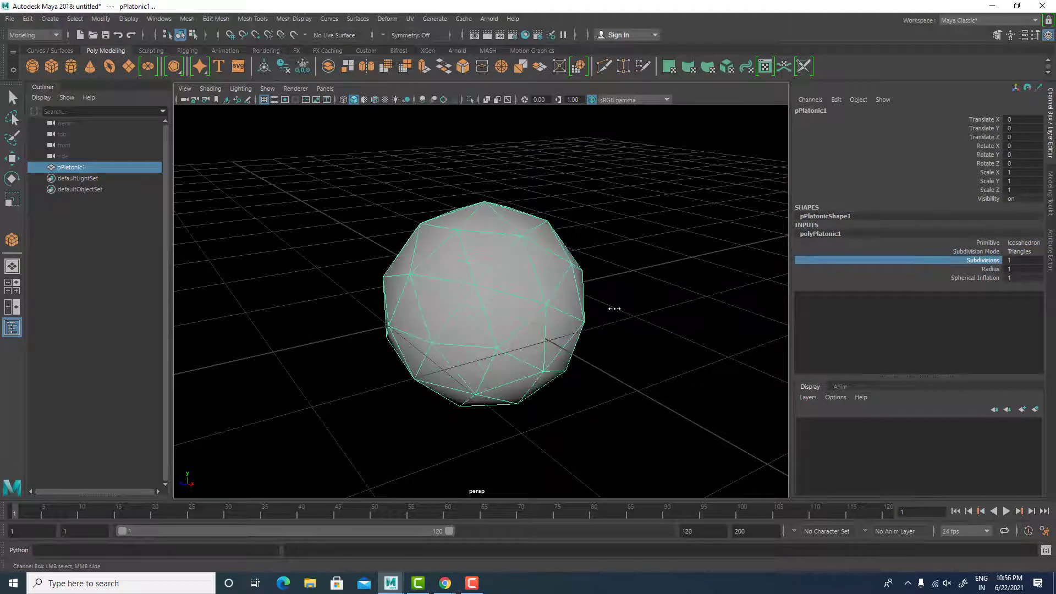
Step: Switch the Platonic solid's subdivision mode to Quads, on to Pie and finally to Caps
click(1018, 252)
click(1011, 264)
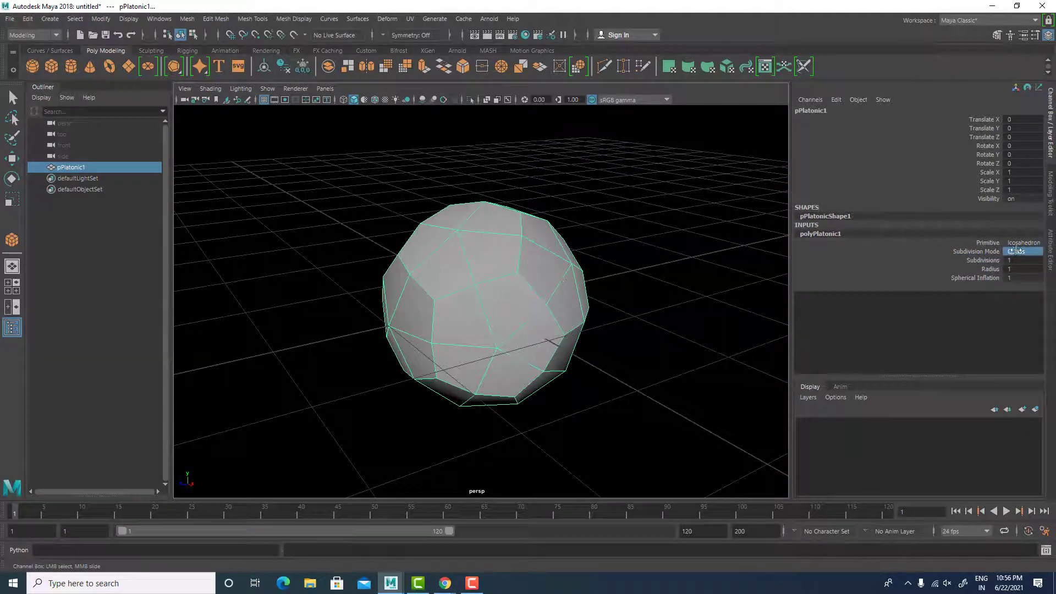
click(1017, 251)
click(1010, 284)
alt+drag(655, 323, 710, 339)
scroll(620, 323, up, 2)
click(1013, 252)
click(1011, 294)
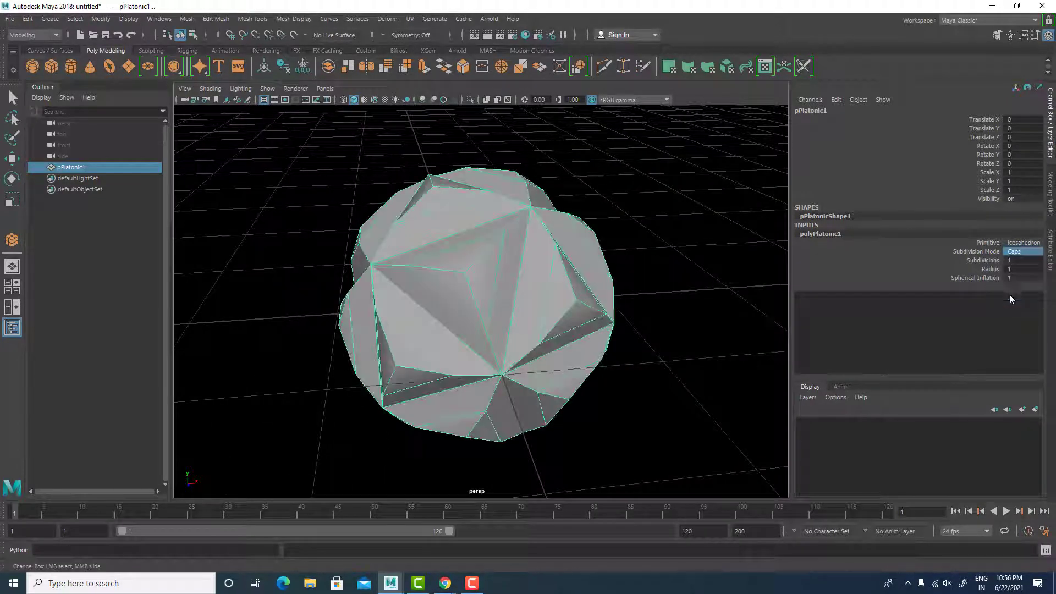
alt+drag(669, 309, 540, 297)
Step: Set the Platonic solid's subdivisions to 2, its radius to 1.2 and its spherical inflation to 0
click(981, 262)
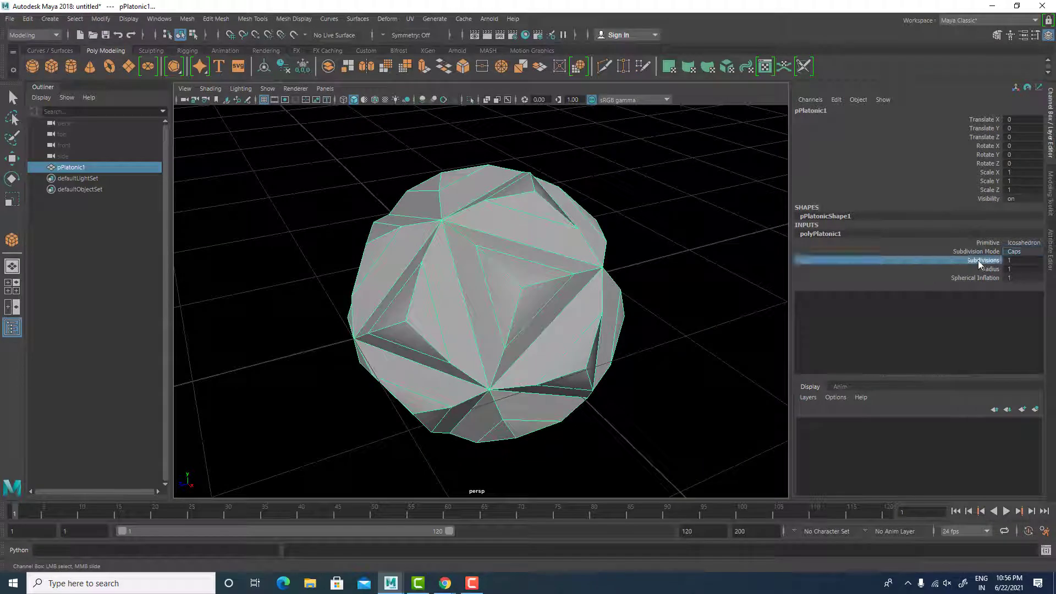
middle_drag(653, 300, 691, 301)
click(990, 269)
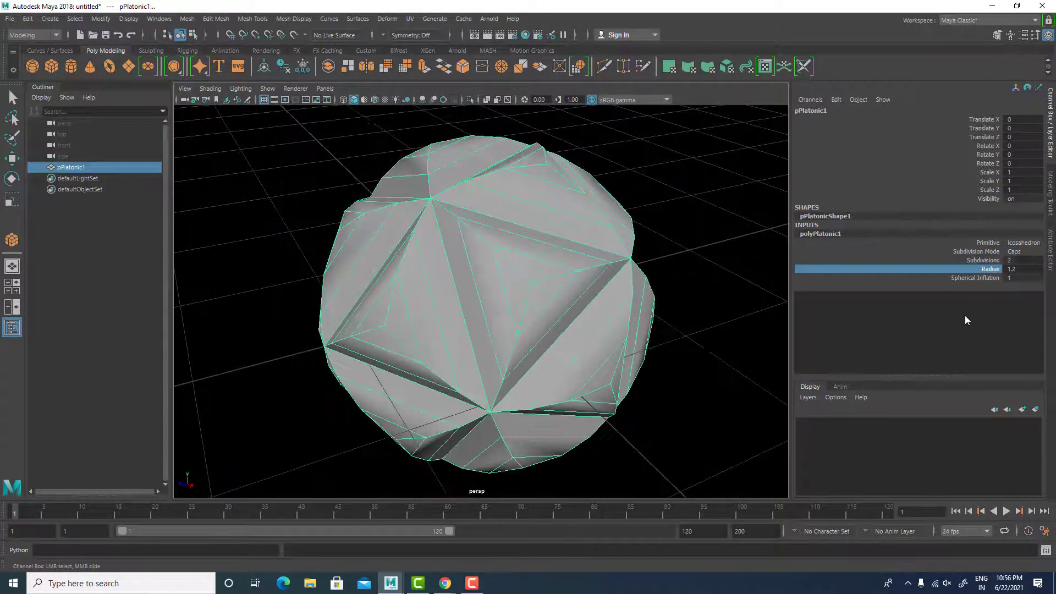
click(981, 279)
middle_drag(757, 272, 720, 282)
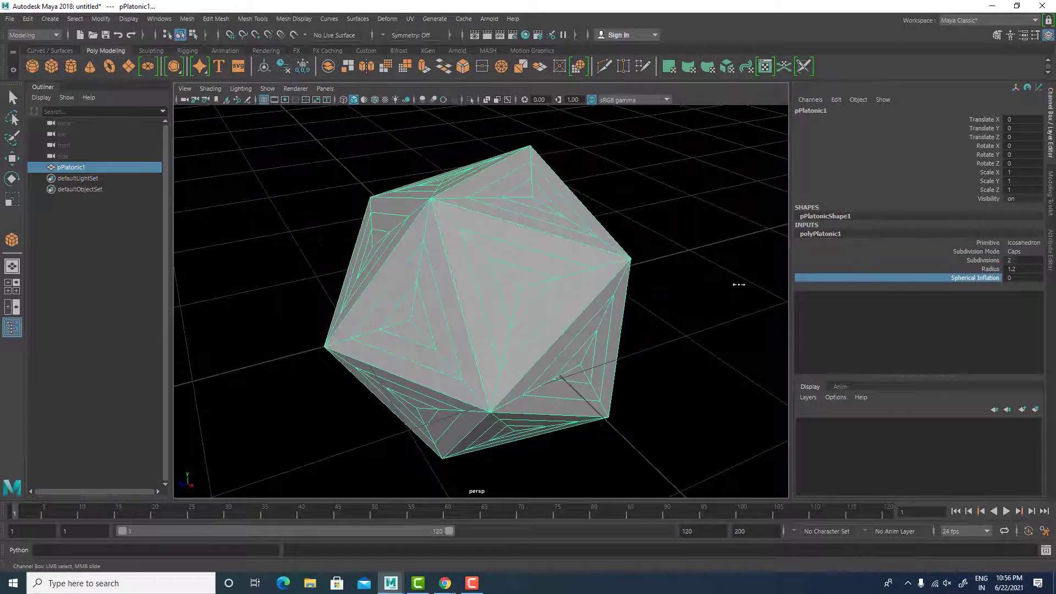
Step: Delete the Platonic solid and create a polygon type mesh, with its type settings open
alt+drag(724, 308, 523, 331)
key(Delete)
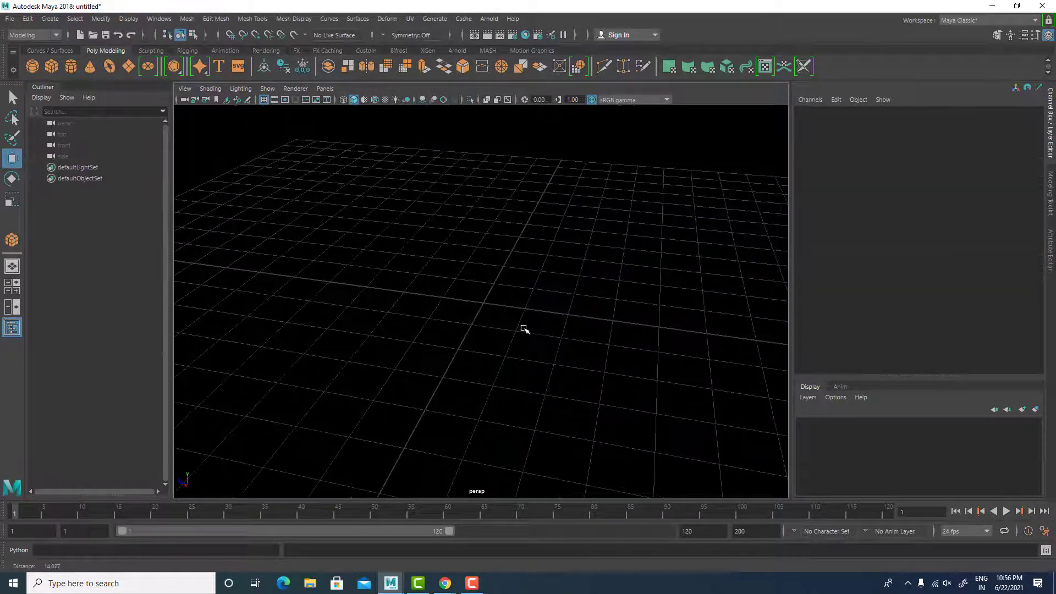
key(w)
click(218, 66)
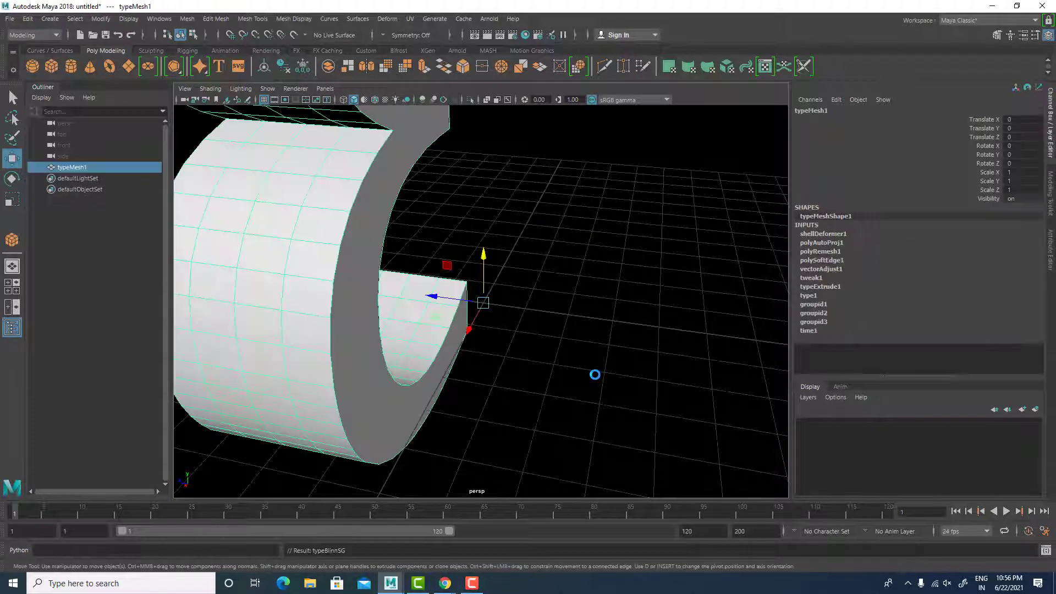
alt+drag(570, 373, 564, 336)
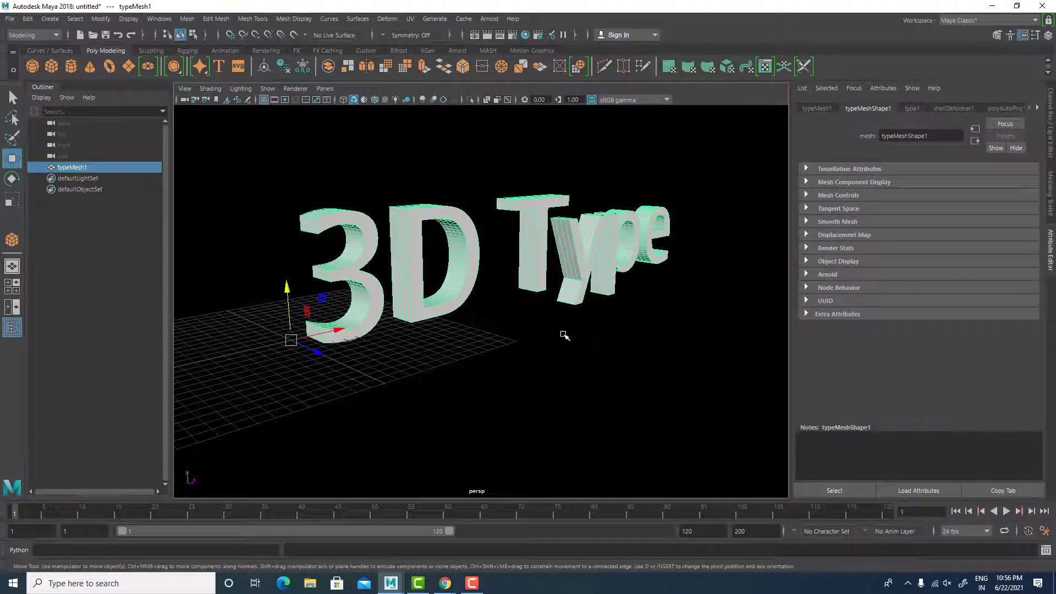
click(913, 111)
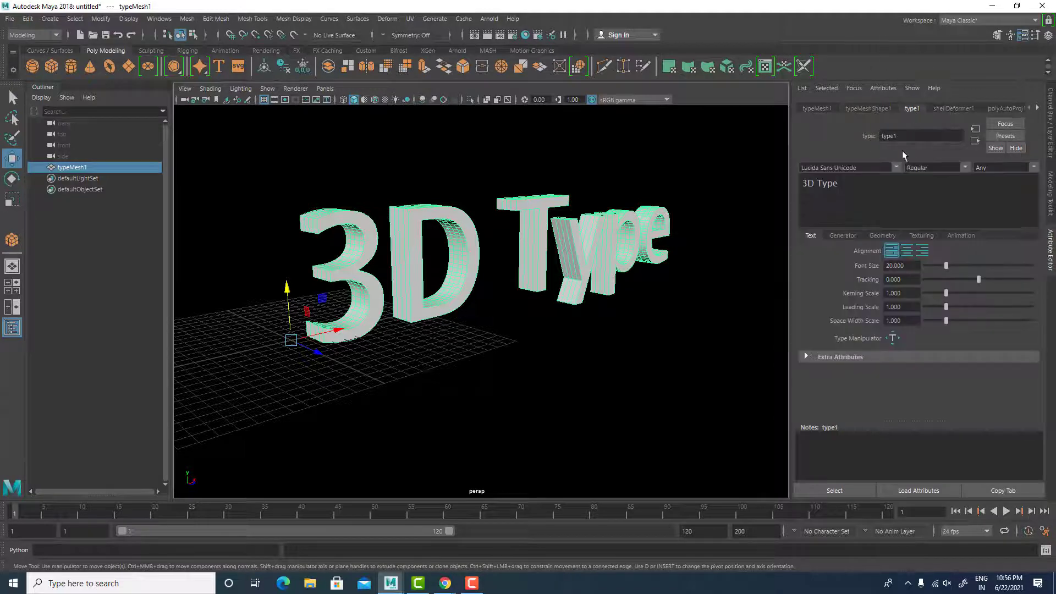
drag(840, 184, 737, 186)
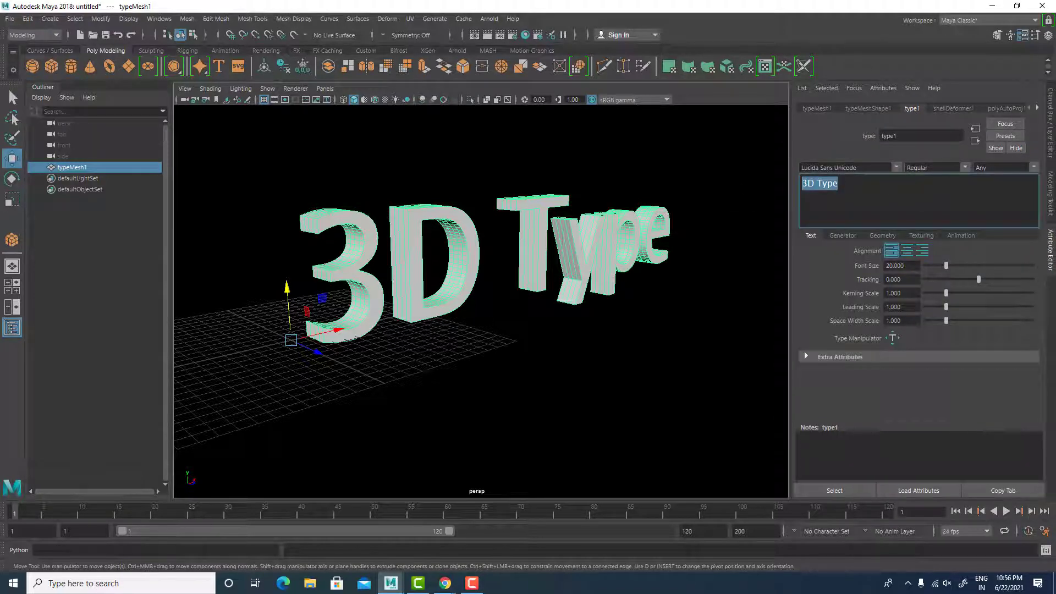
key(shift+m)
key(a)
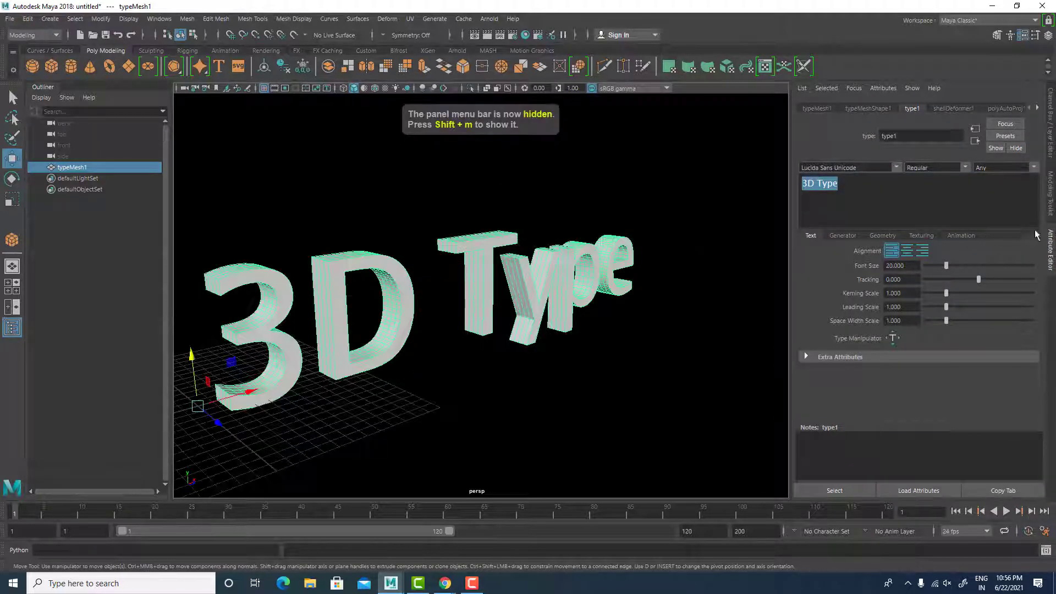
key(shift+m)
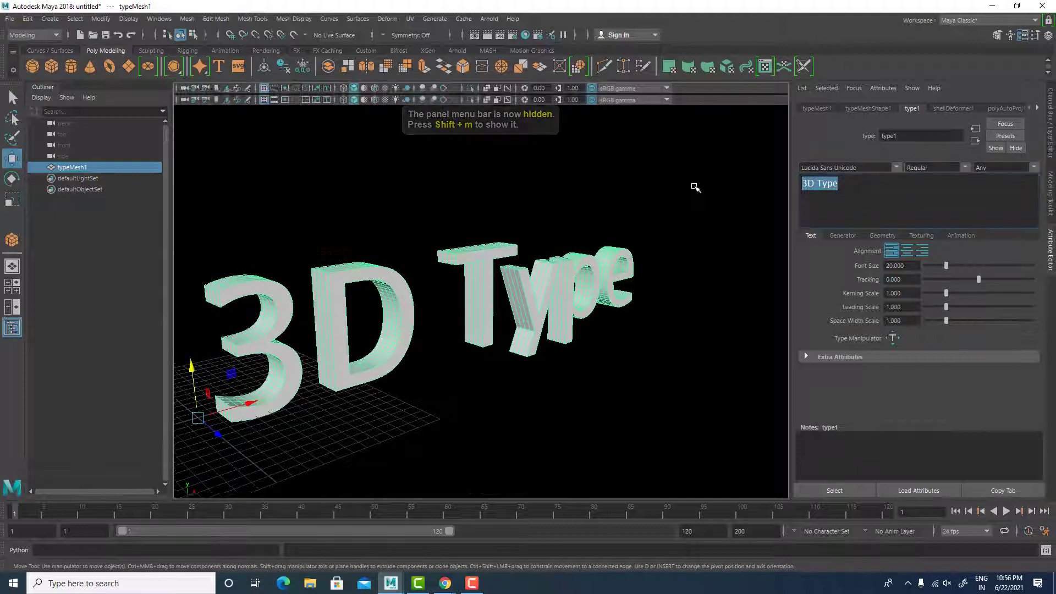
Step: Replace the type mesh's text with "maya"
drag(841, 185, 818, 186)
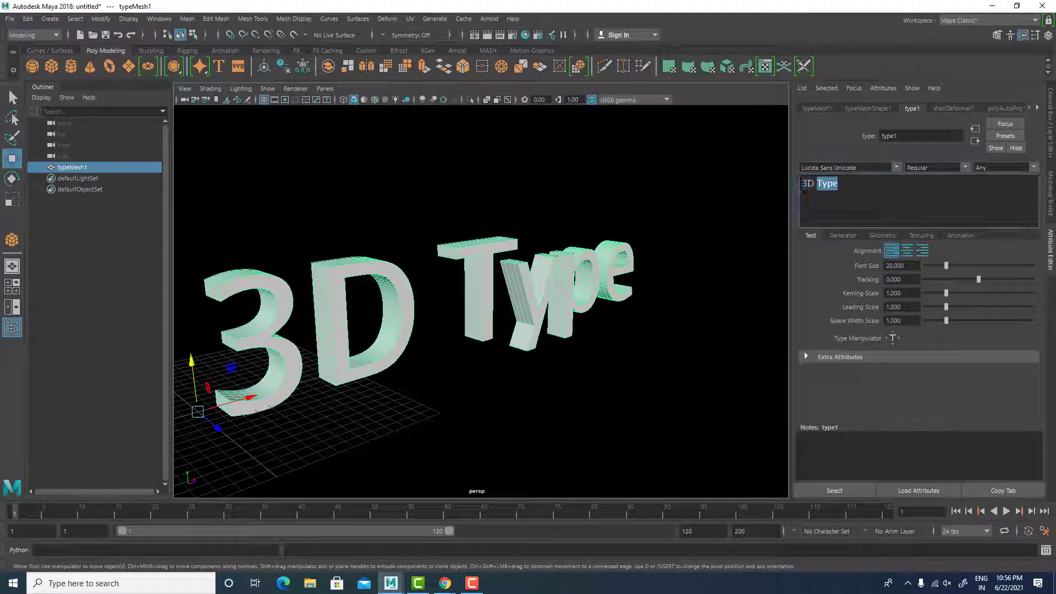
key(BackSpace)
key(BackSpace)
key(BackSpace)
key(BackSpace)
text(m)
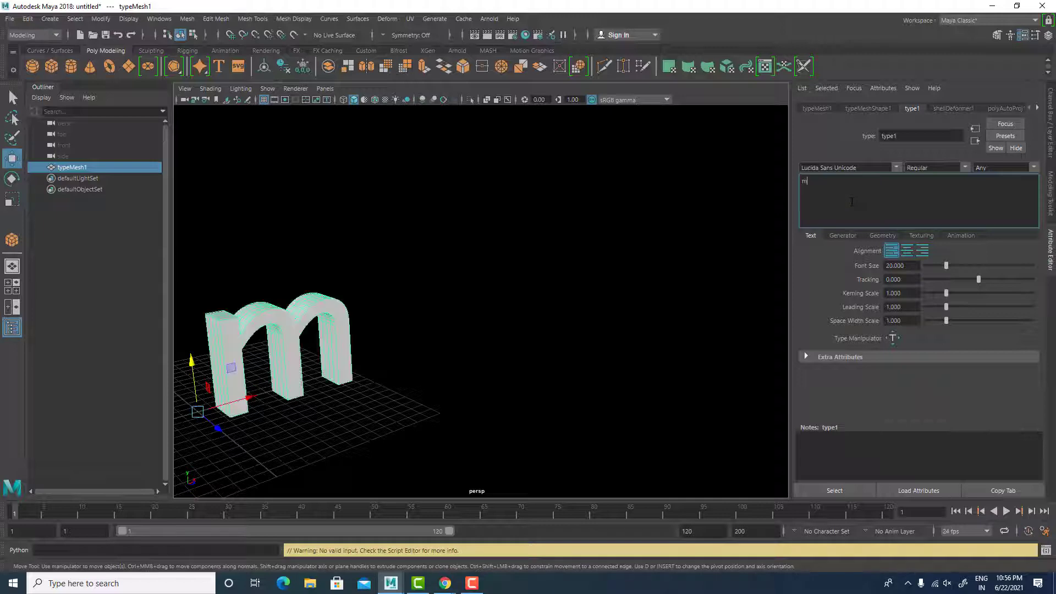
text(aya)
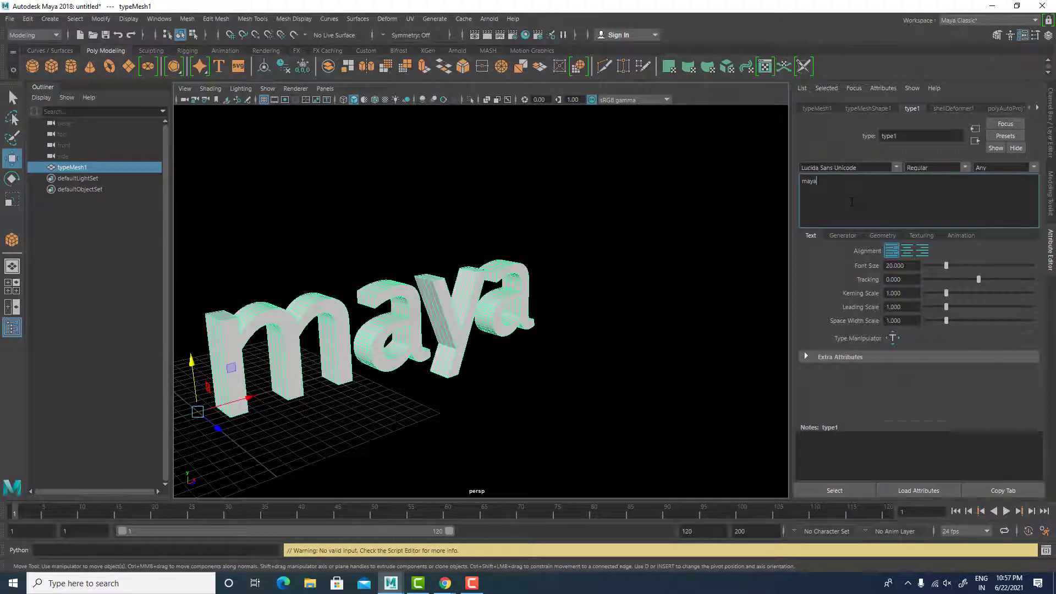
Step: Change the text's font to Lucida Fax, and set font size 19.872, tracking 1.146, kerning scale 1.042, leading scale 1.380 and space width scale 1.406
alt+drag(580, 314, 667, 299)
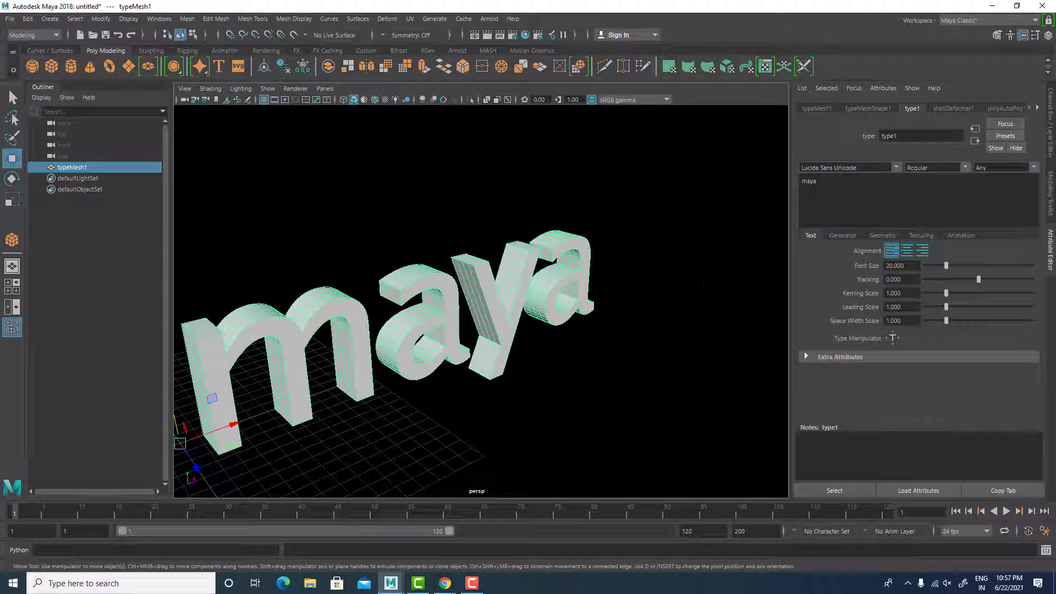
click(896, 168)
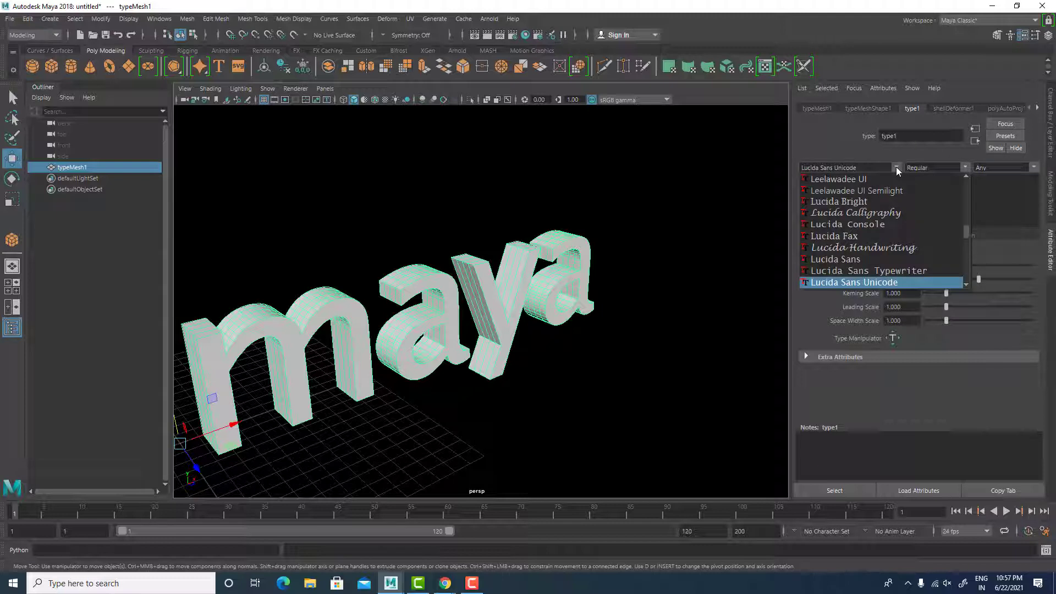
click(871, 231)
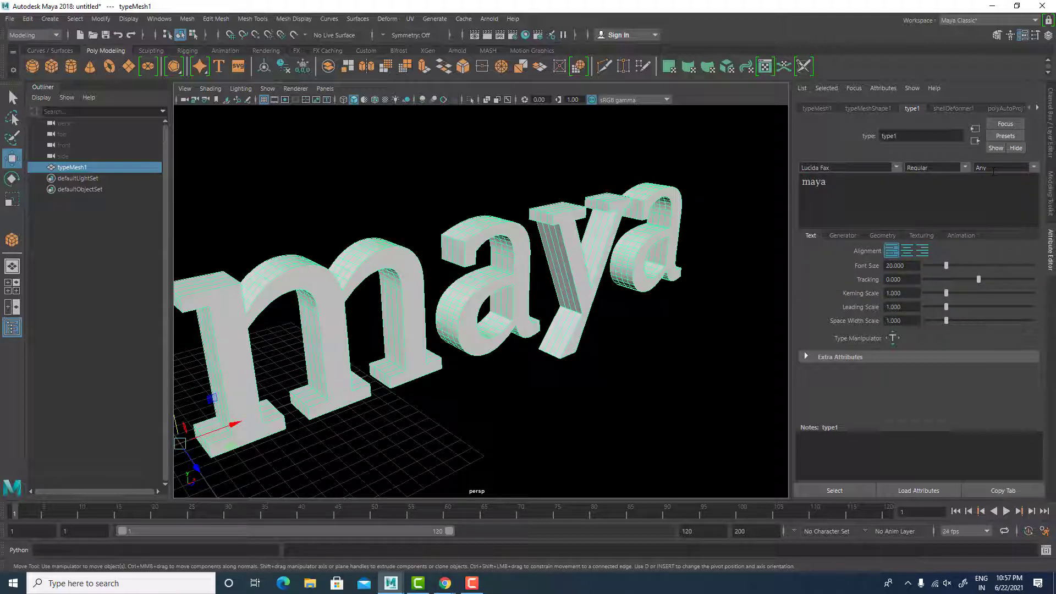
drag(950, 268, 986, 282)
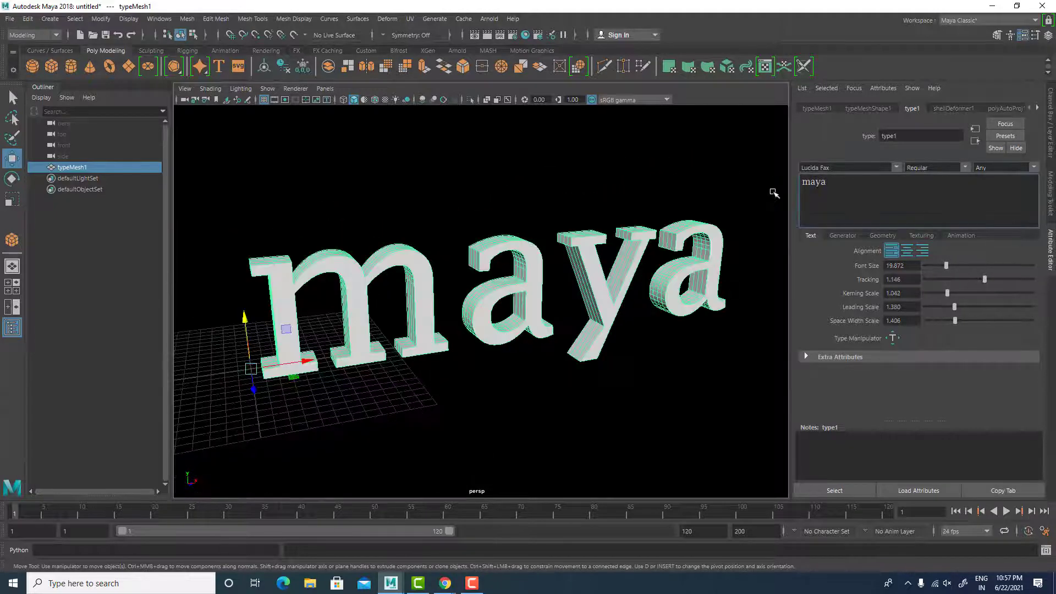
Step: Set the text's generator to Frame Number and scrub through the timeline to preview the changing numbers
click(843, 236)
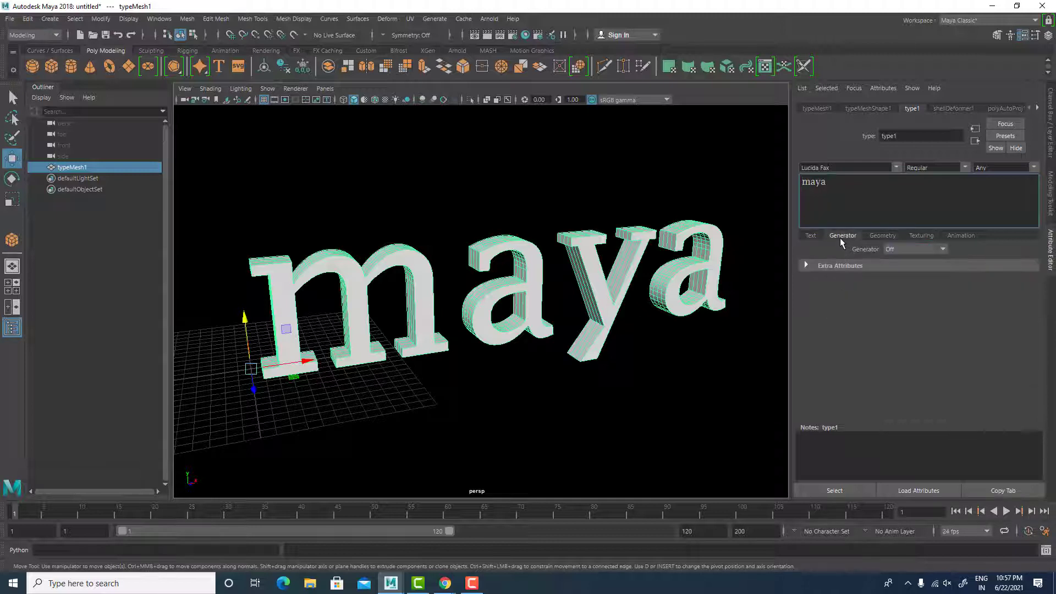
click(942, 251)
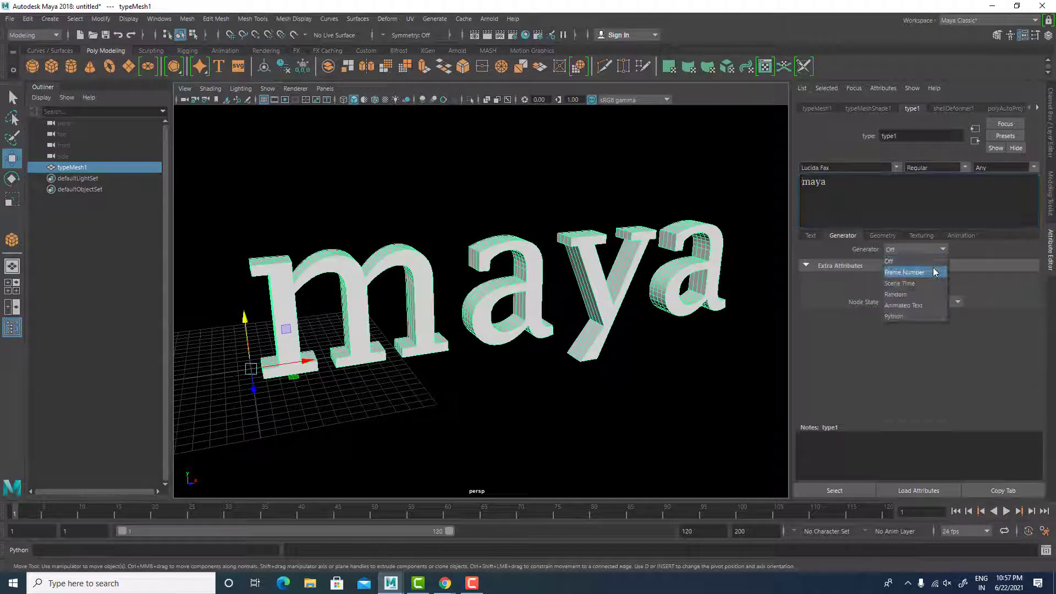
click(932, 269)
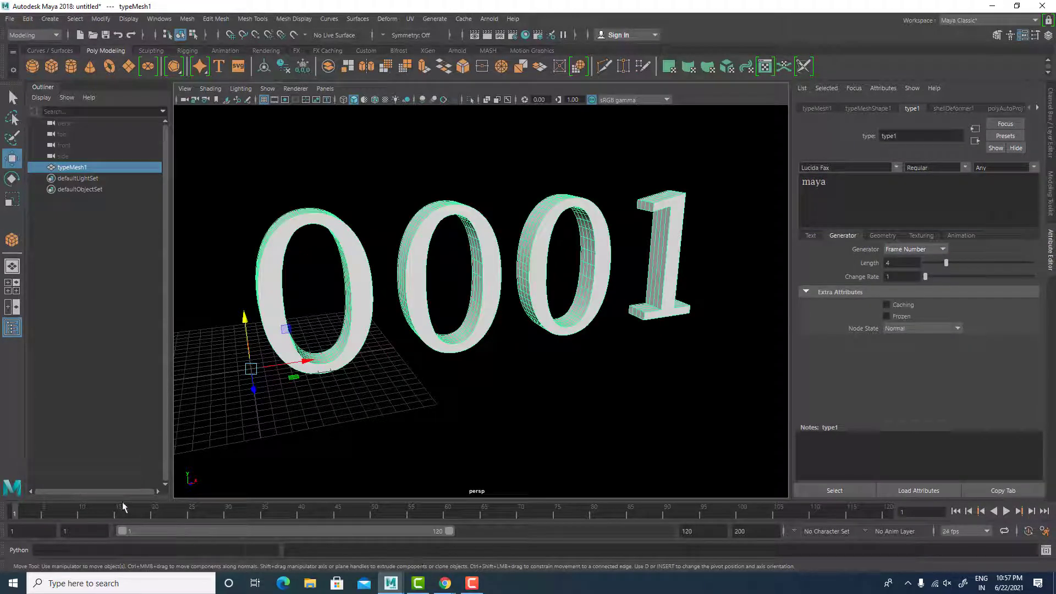
drag(108, 511, 862, 516)
Step: Switch the text's generator to Scene Time and on to Random, and scrub the timeline to frame 55
click(926, 280)
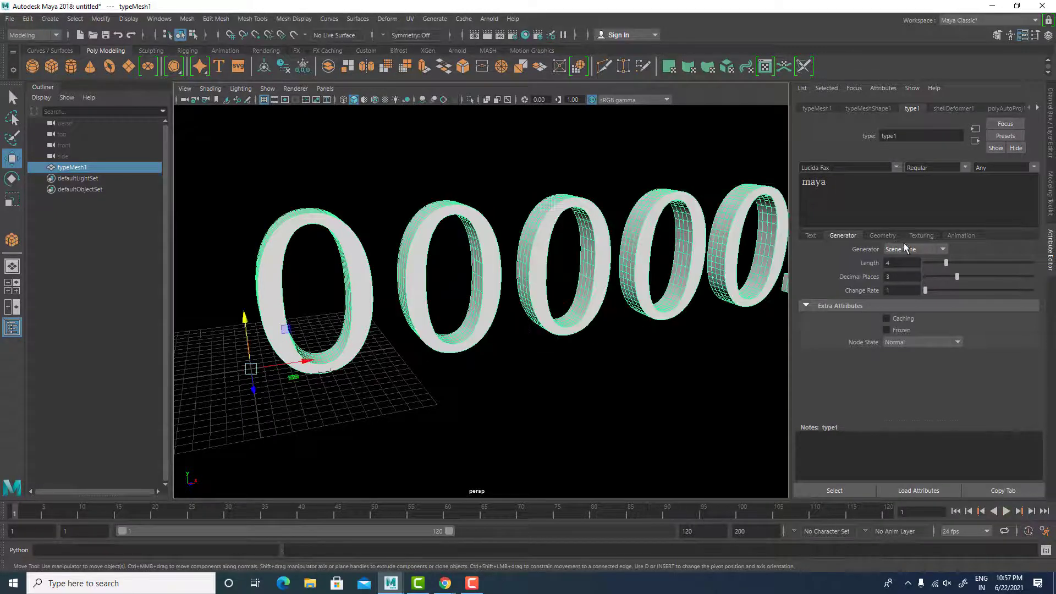
click(905, 248)
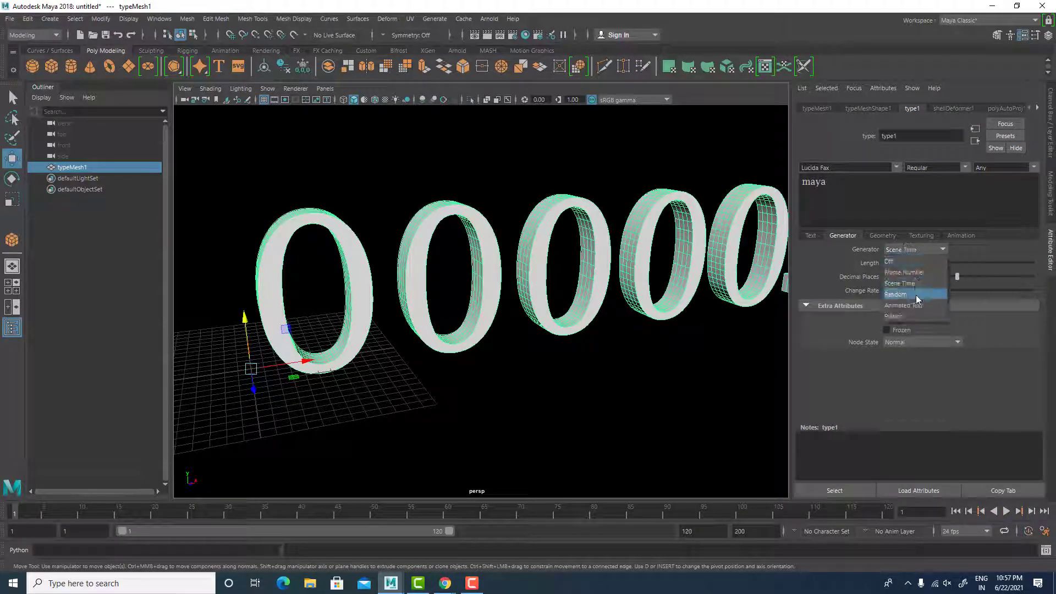
click(916, 295)
drag(178, 502, 411, 512)
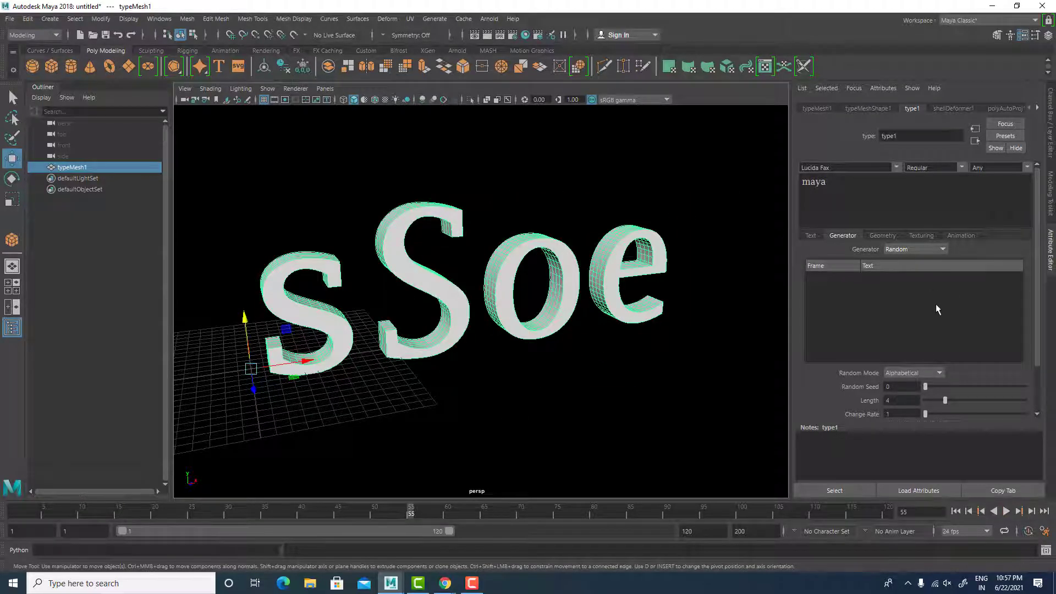
Step: Switch the text's generator to Animated Text and on to Python, and briefly check the geometry settings
click(897, 249)
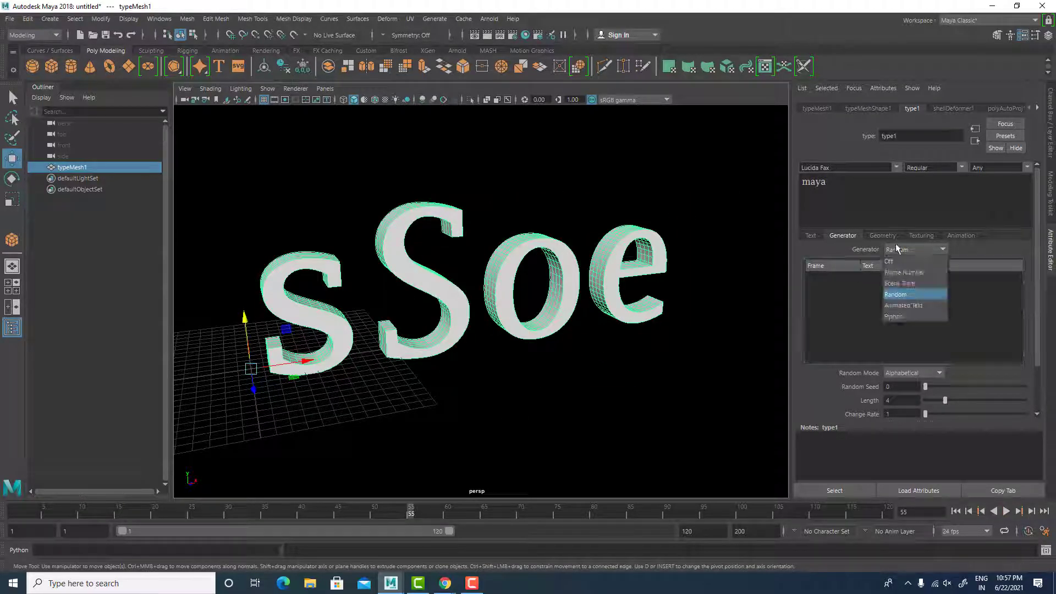
click(905, 303)
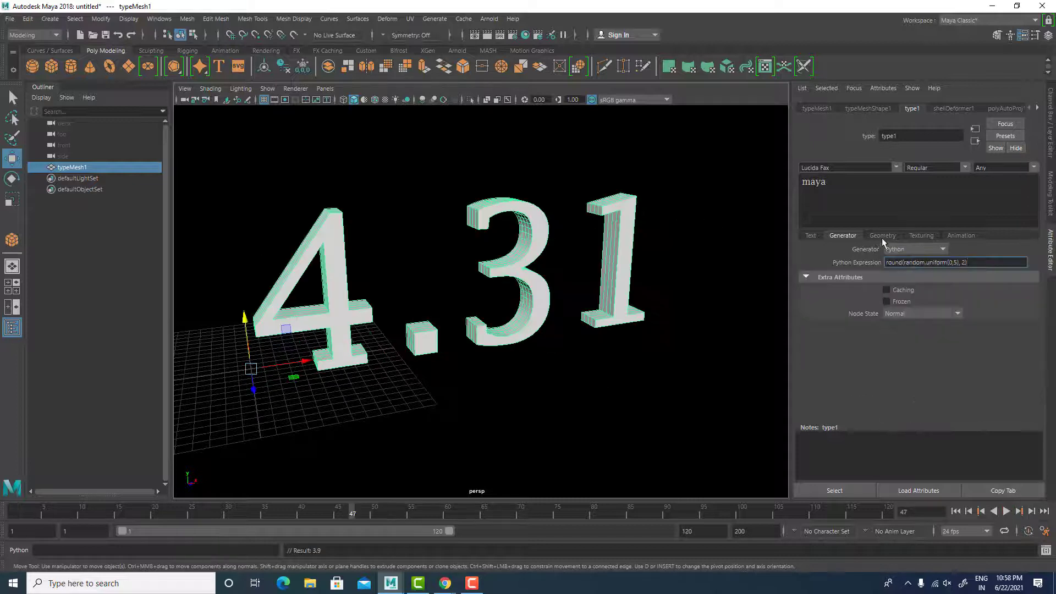
click(882, 237)
click(848, 236)
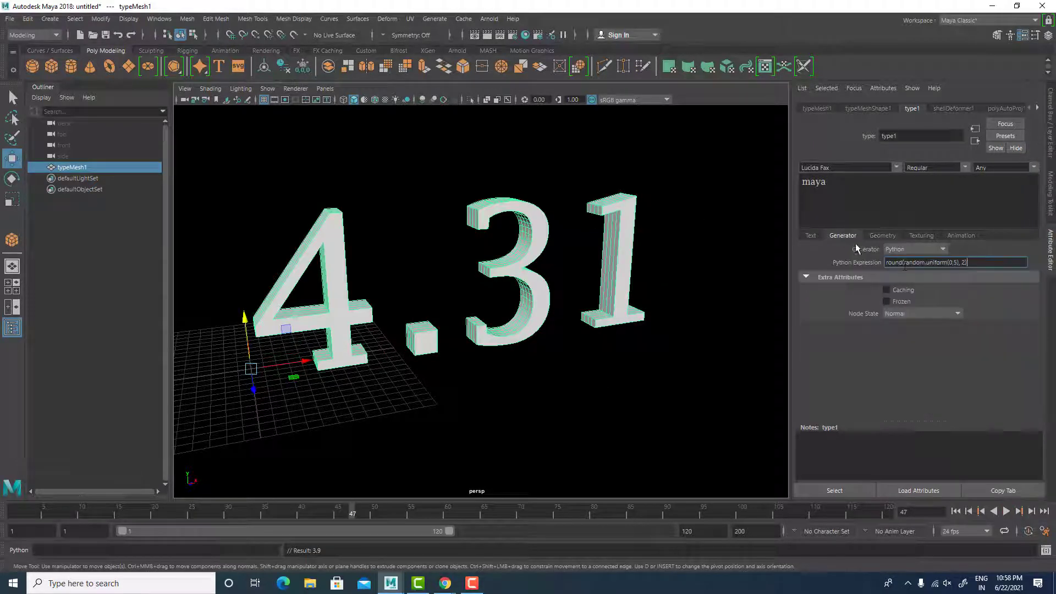
Step: Turn the text's generator off, and set its mesh to curve resolution 4, collinear angle 0.588 and distance 0.765
click(926, 252)
click(922, 263)
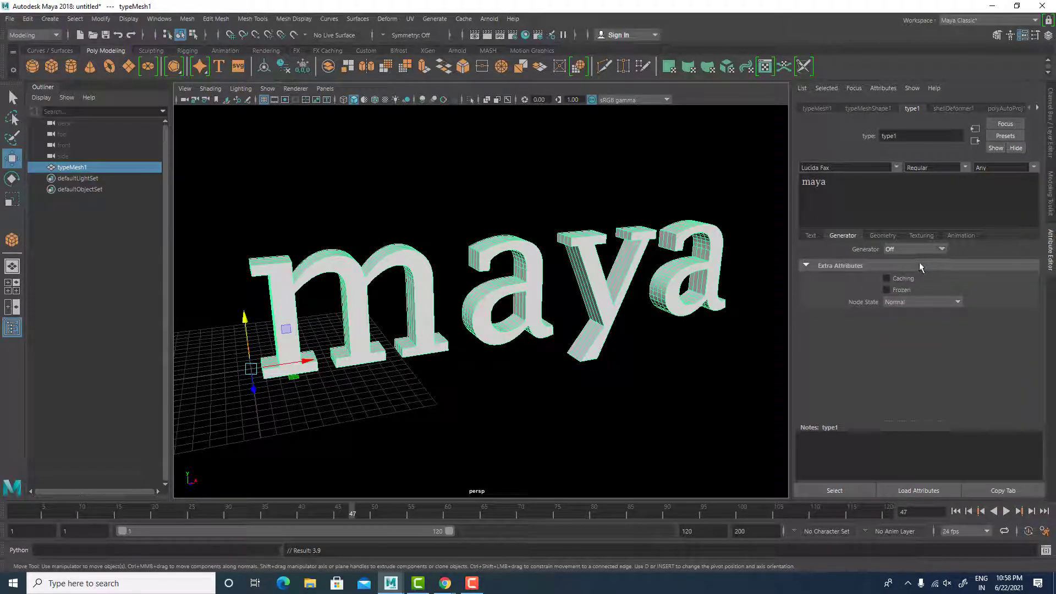
click(882, 236)
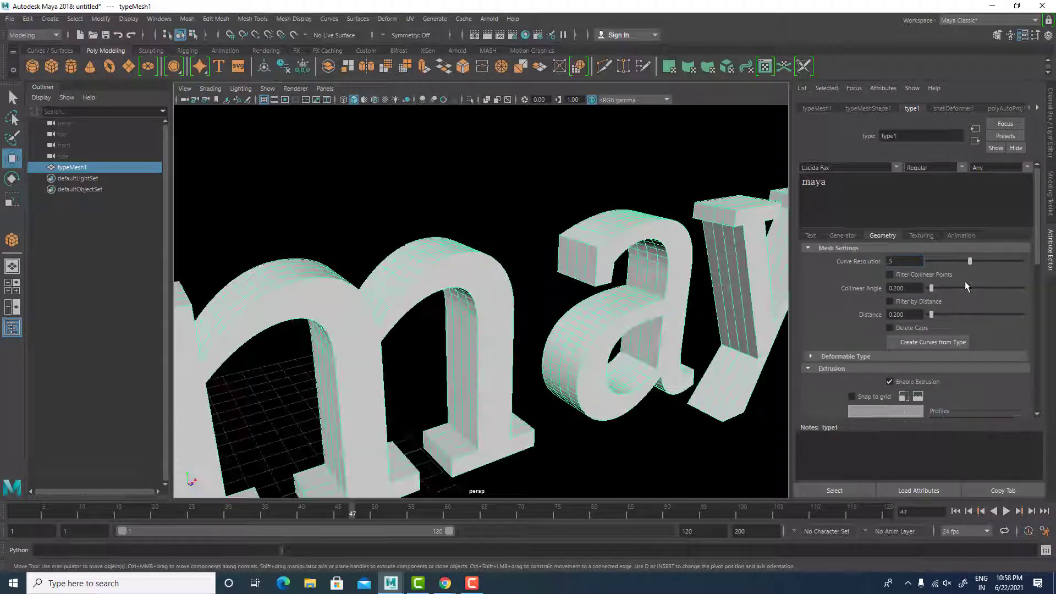
mouse_move(965, 282)
mouse_down()
mouse_move(931, 287)
mouse_move(955, 286)
mouse_move(937, 288)
mouse_move(957, 264)
mouse_up()
click(929, 278)
scroll(956, 348, down, 2)
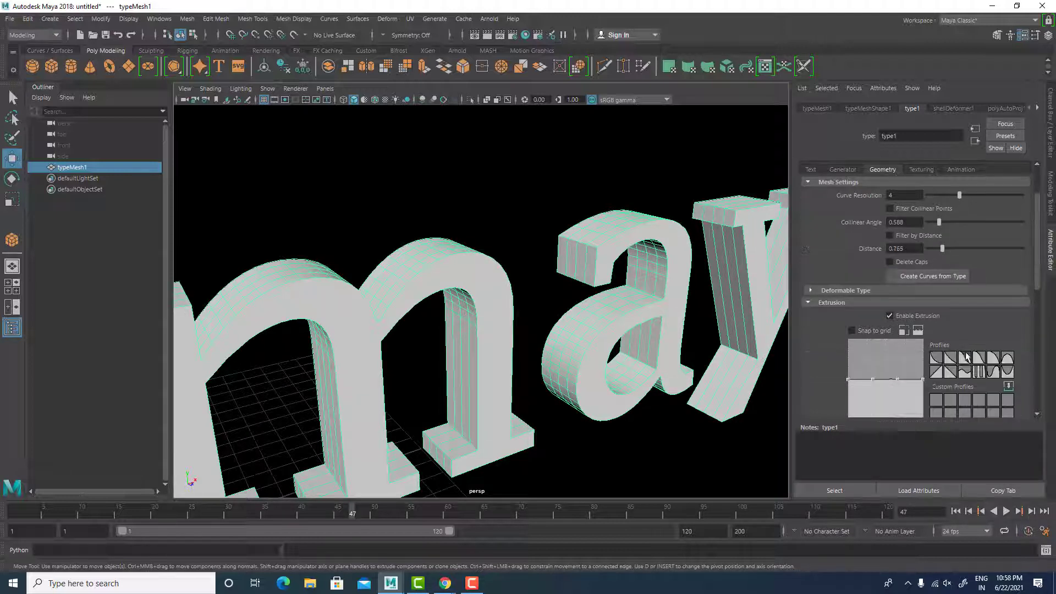
key(ctrl)
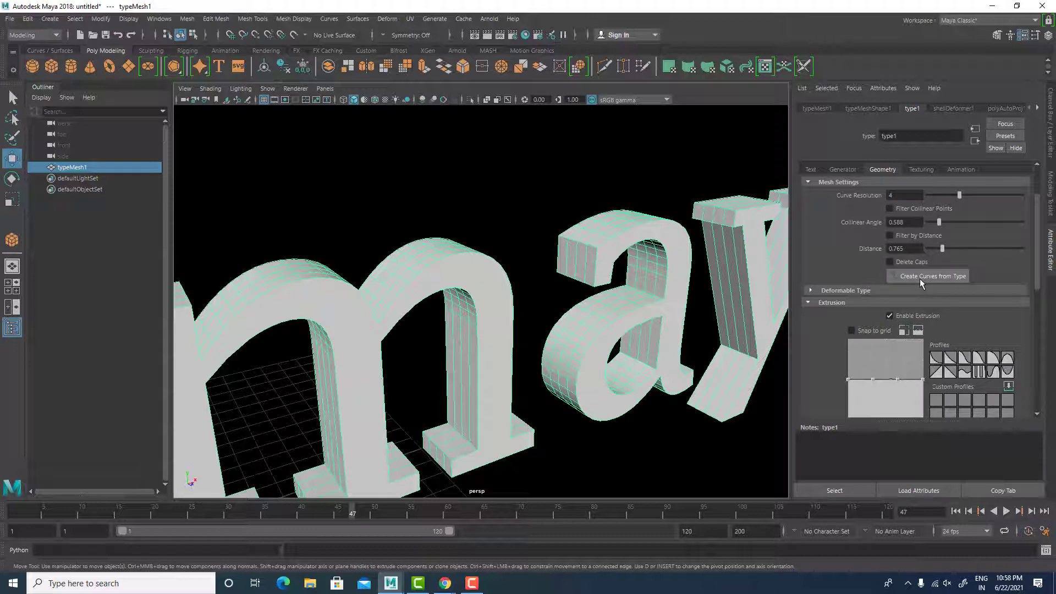
Step: Create curves from the maya type and reselect the text mesh
click(920, 279)
scroll(625, 371, down, 5)
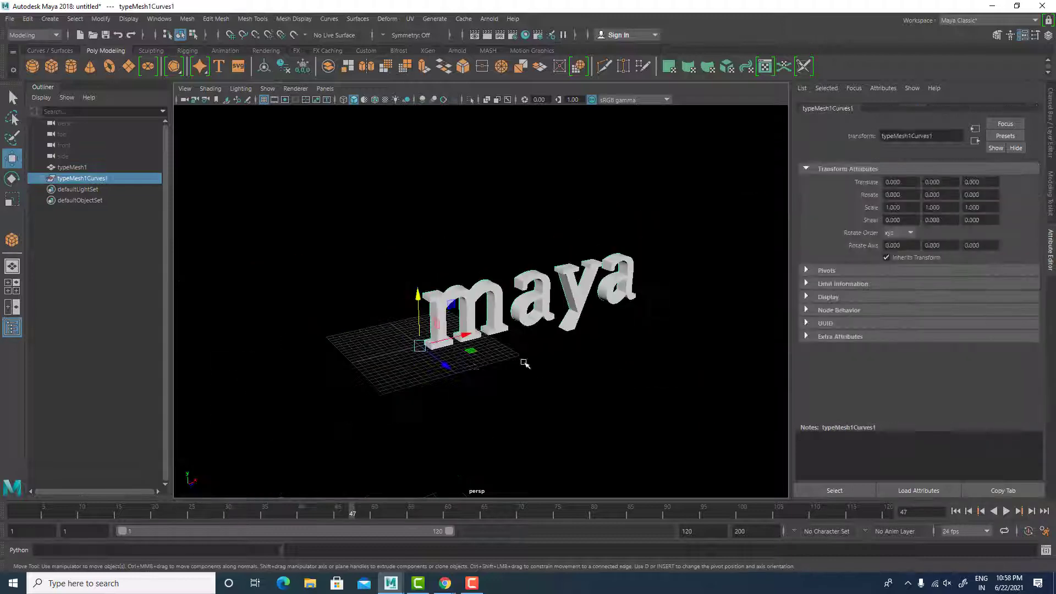
scroll(945, 295, up, 2)
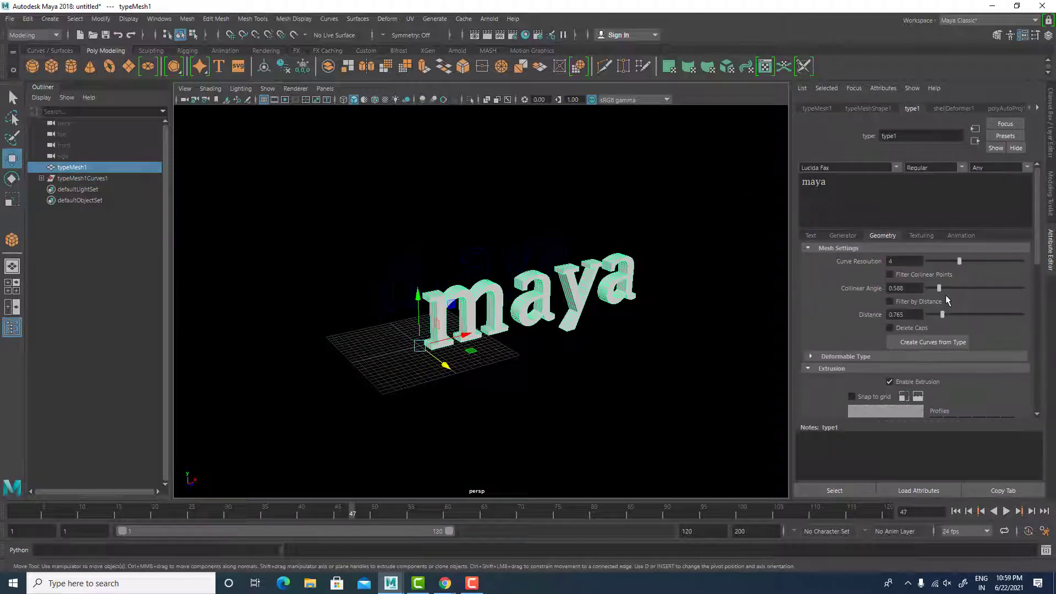
Step: Set the text's extrude distance to 2.255 and extrude offset to 0.182, keeping 4 extrude divisions
scroll(946, 297, down, 3)
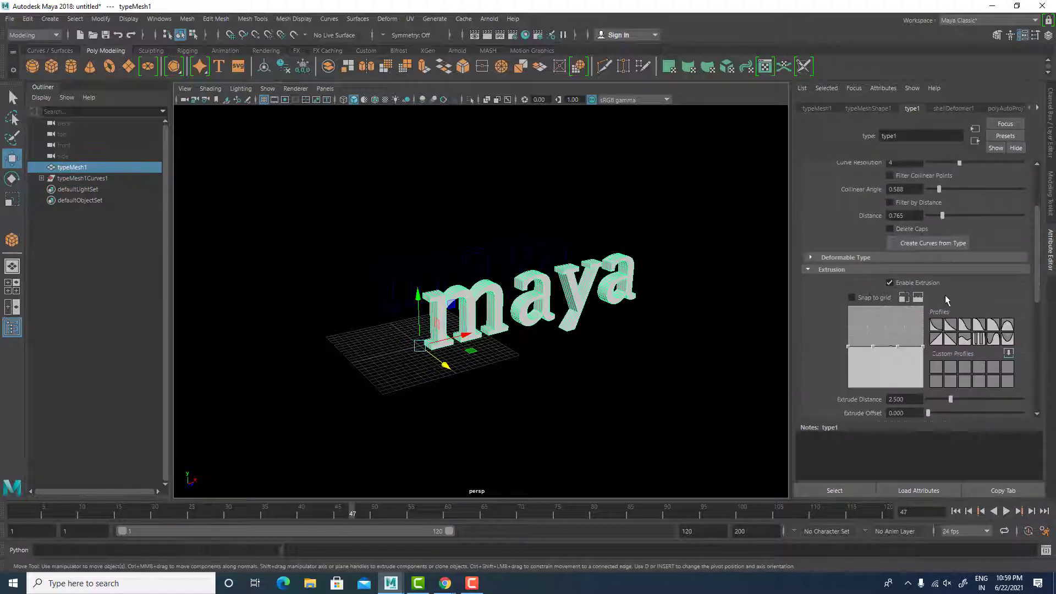
scroll(892, 294, down, 1)
alt+drag(517, 297, 590, 313)
scroll(589, 313, up, 1)
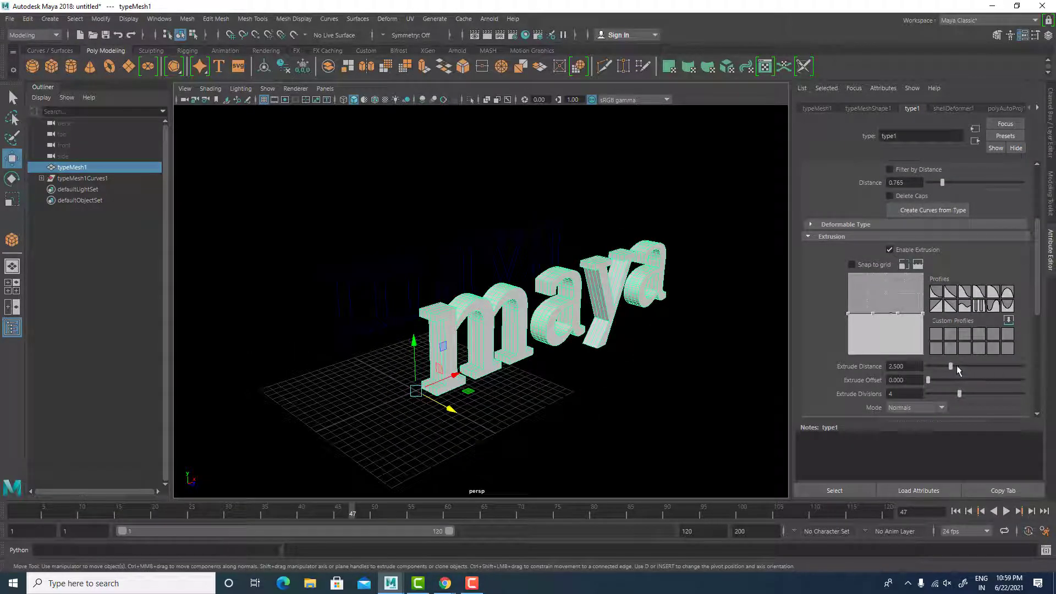
drag(952, 366, 955, 400)
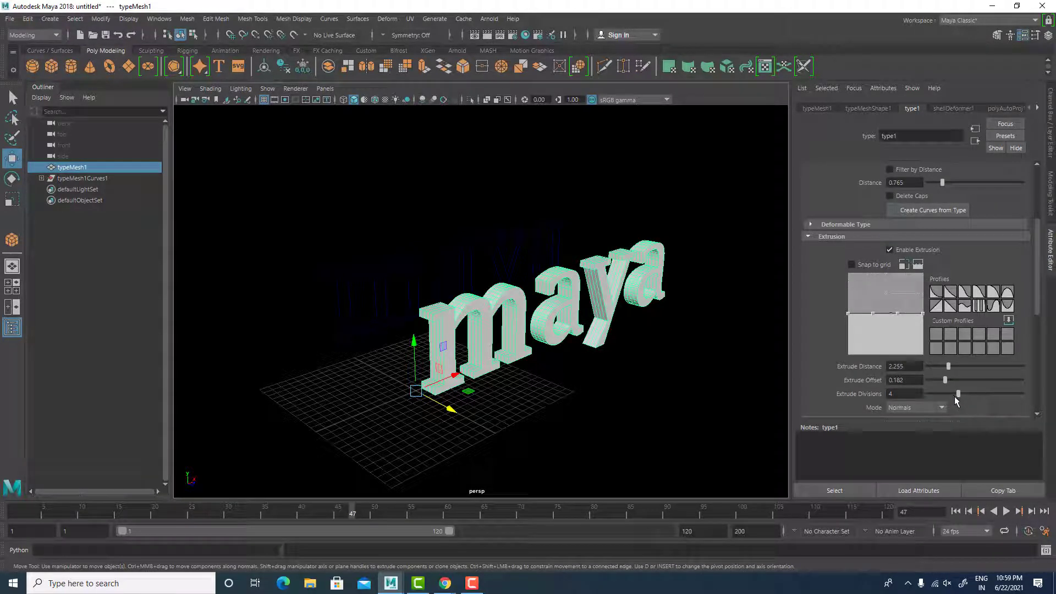
alt+drag(714, 365, 566, 348)
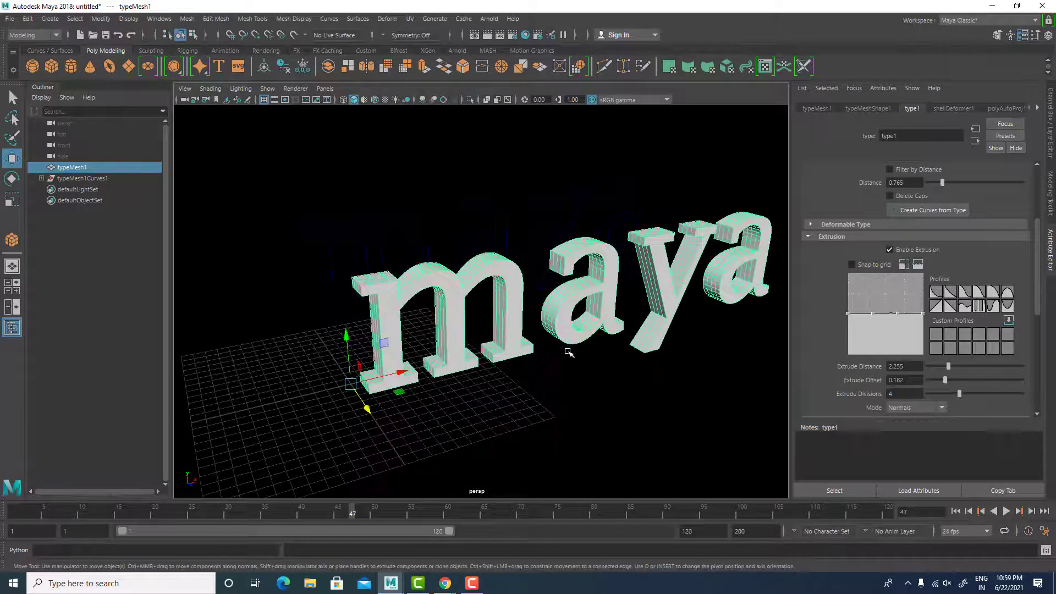
Step: Enable an outer bevel on the text and inspect the bevelled letter edges up close
scroll(995, 357, down, 2)
scroll(995, 357, down, 1)
click(891, 369)
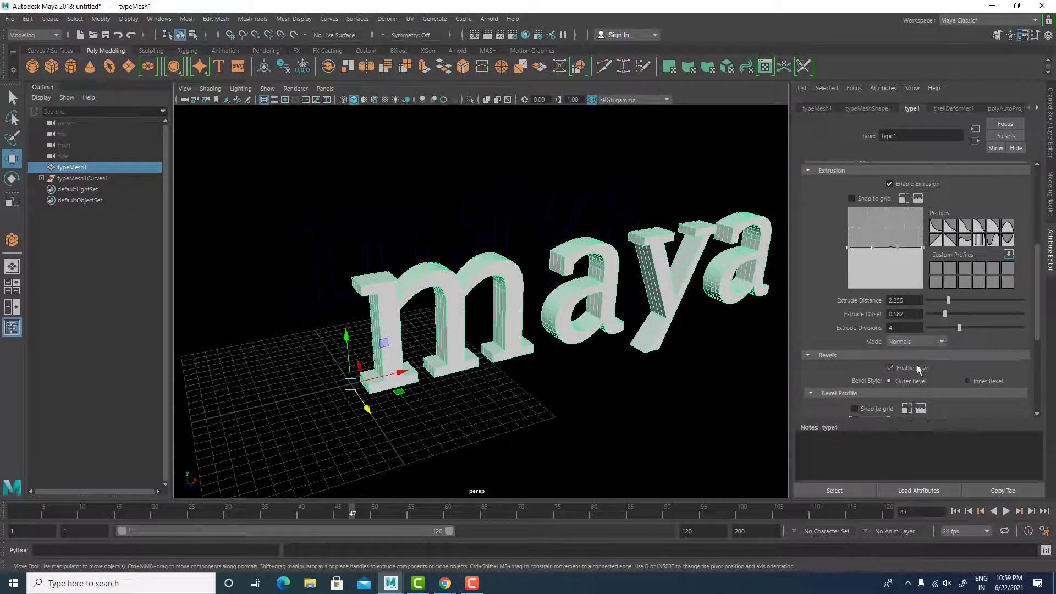
alt+drag(649, 330, 581, 322)
scroll(581, 322, up, 10)
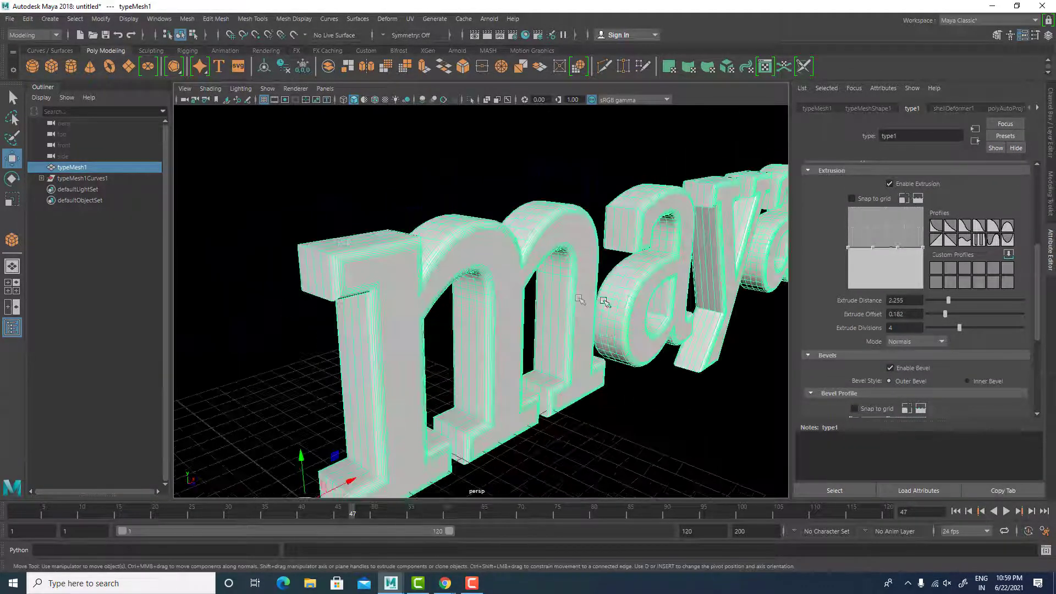
scroll(555, 323, up, 3)
key(ctrl)
key(ctrl)
key(ctrl)
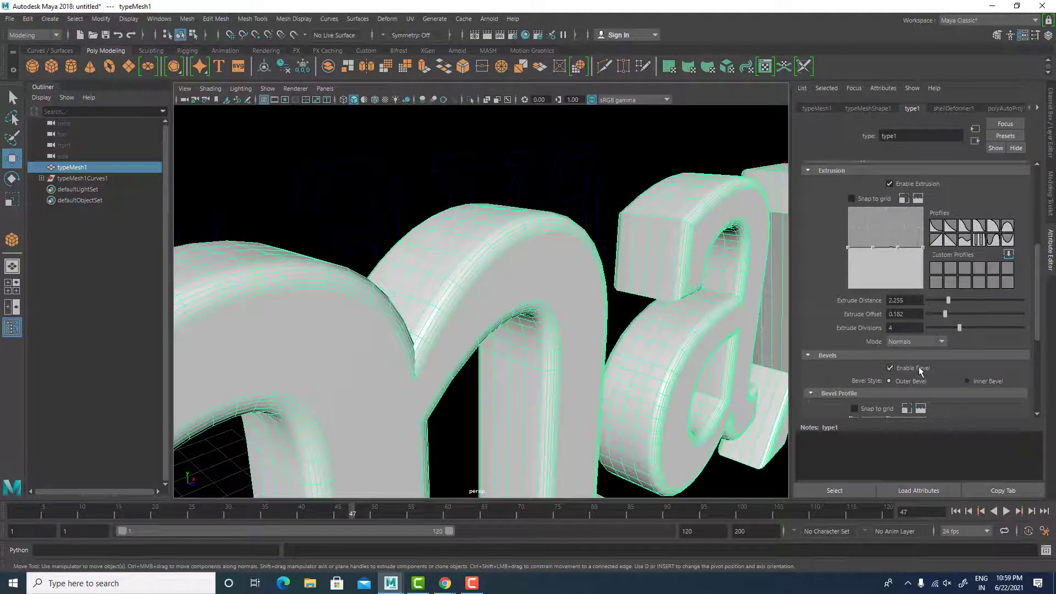
Step: Try different preset bevel profiles on the text, including the wave-shaped curve and the preset beside it
scroll(979, 379, down, 5)
scroll(485, 242, up, 5)
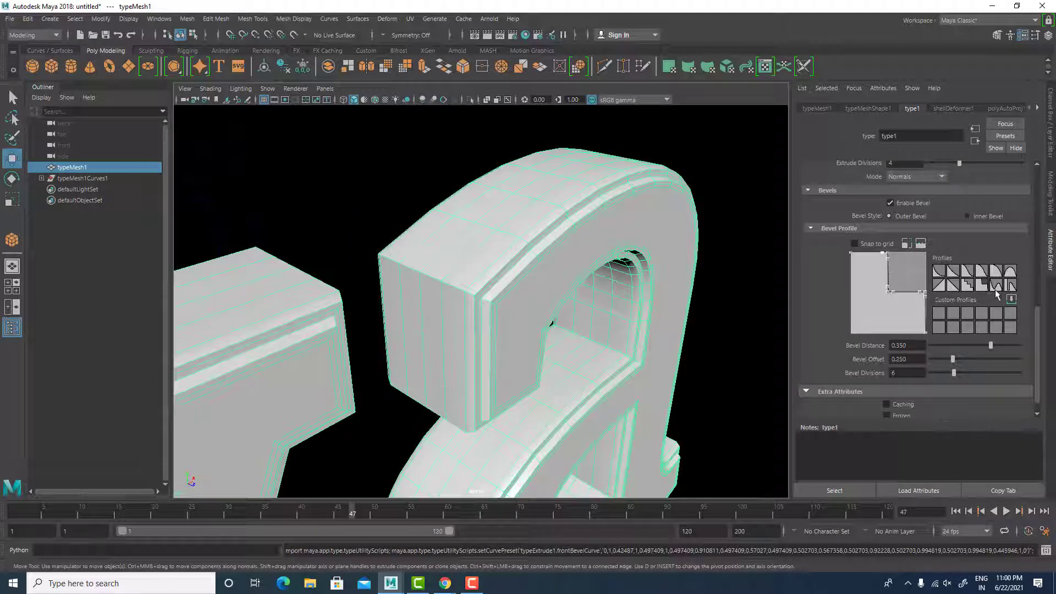
click(995, 285)
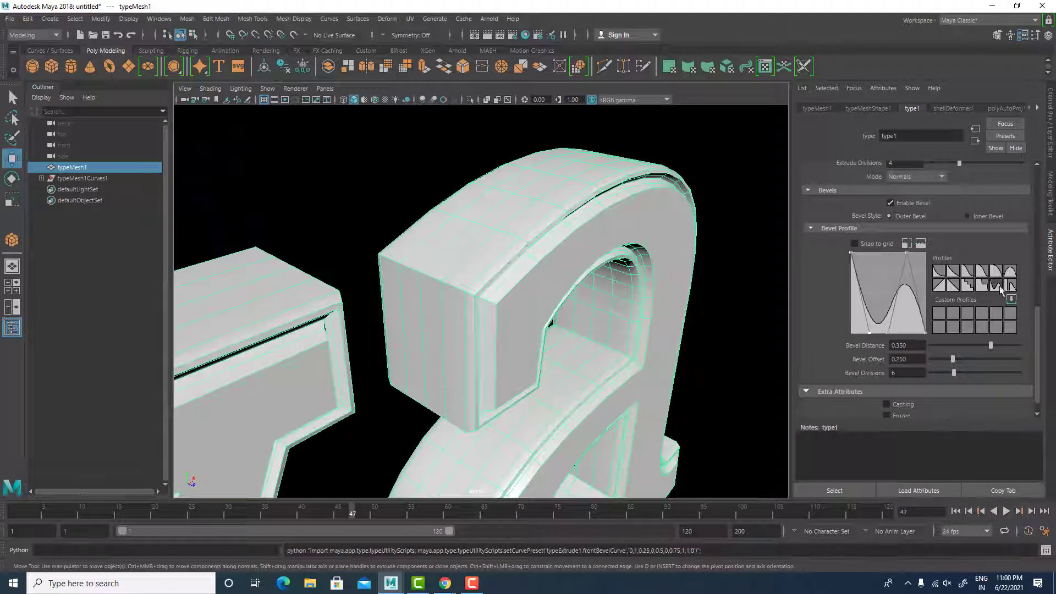
click(1011, 285)
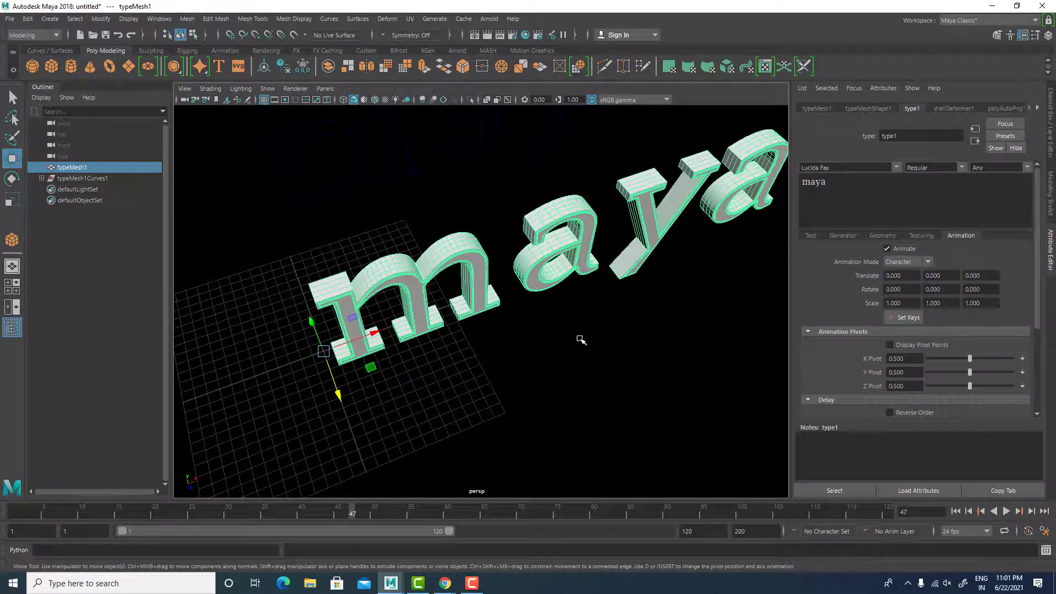
alt+drag(581, 340, 385, 330)
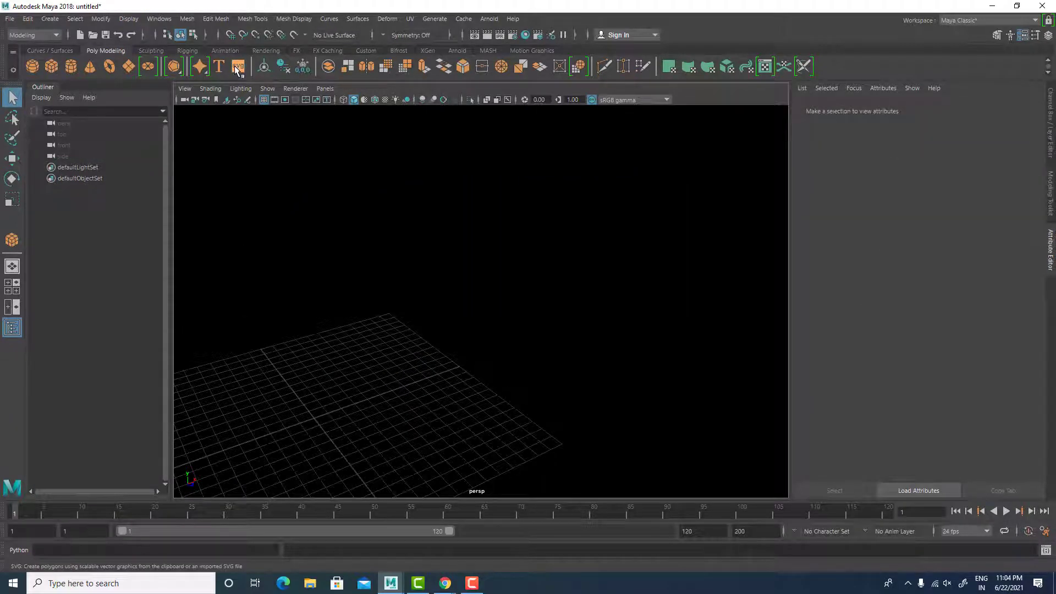
Step: Create an SVG polygon object in the empty scene
click(238, 67)
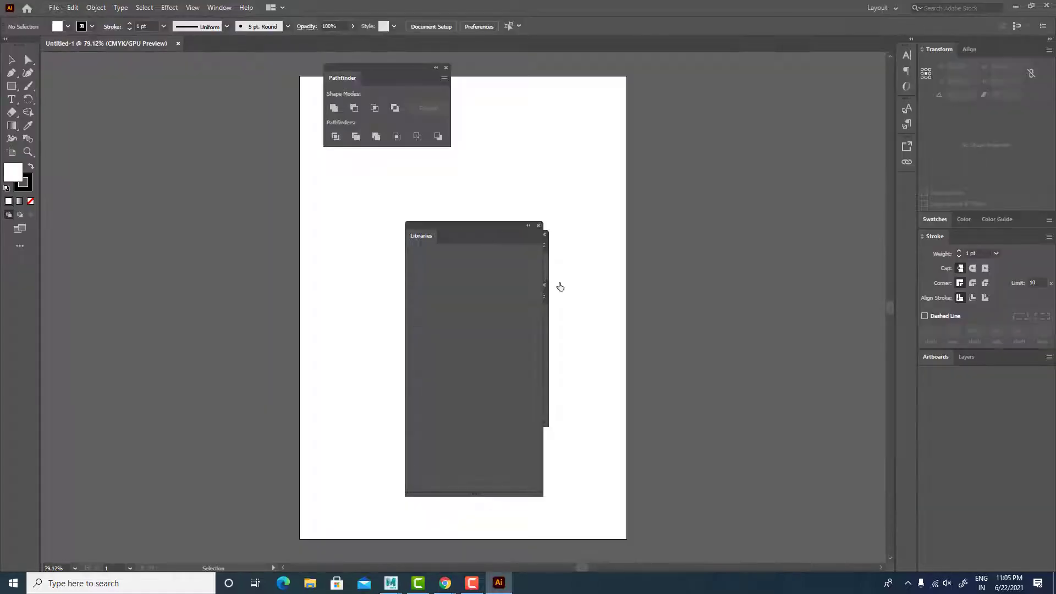
Step: Switch to Illustrator and clear the blank artboard of the floating Pathfinder, Libraries and Gradient panels
click(446, 68)
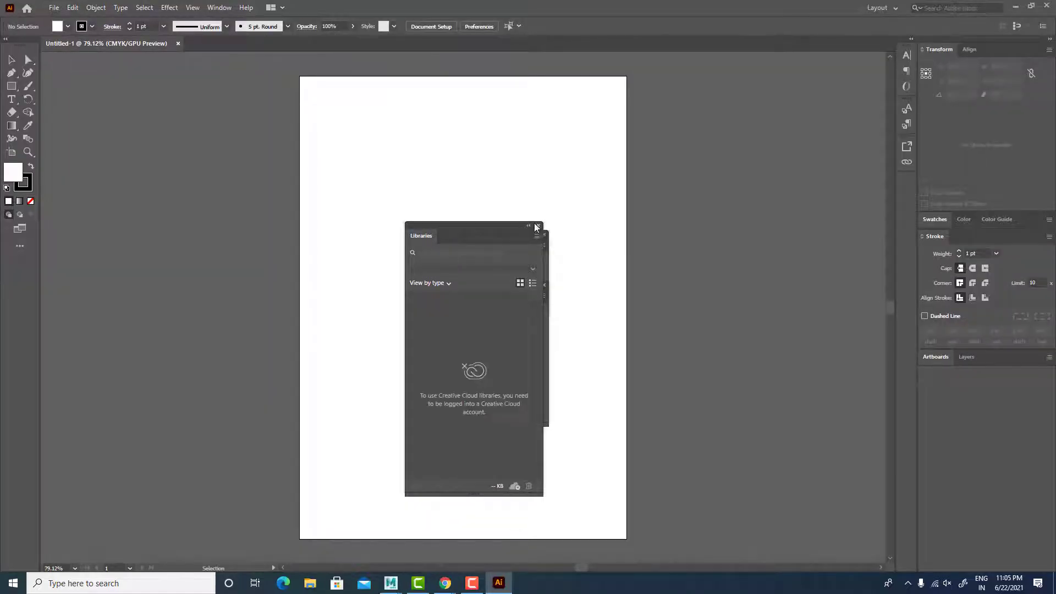
click(538, 225)
click(544, 234)
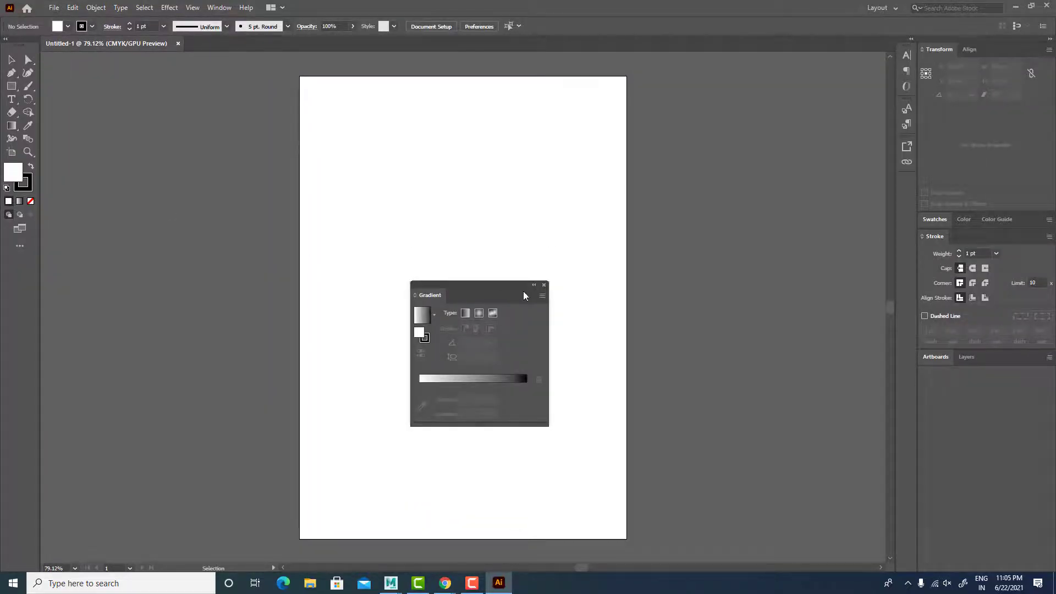
click(544, 285)
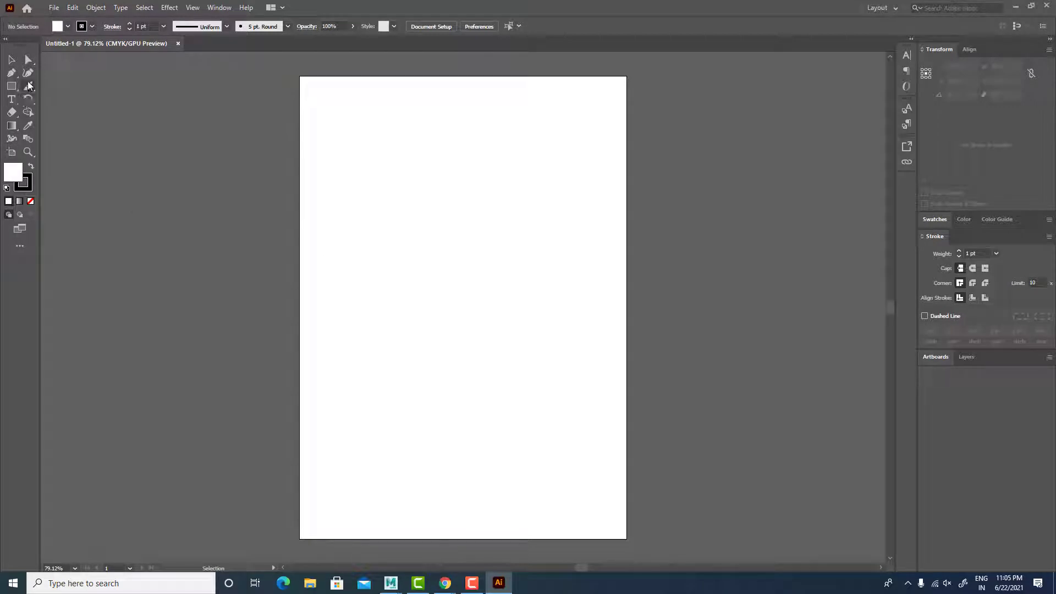
Step: Draw a straight vertical line about 190 mm long down the centre of the artboard with the Pen tool
click(11, 99)
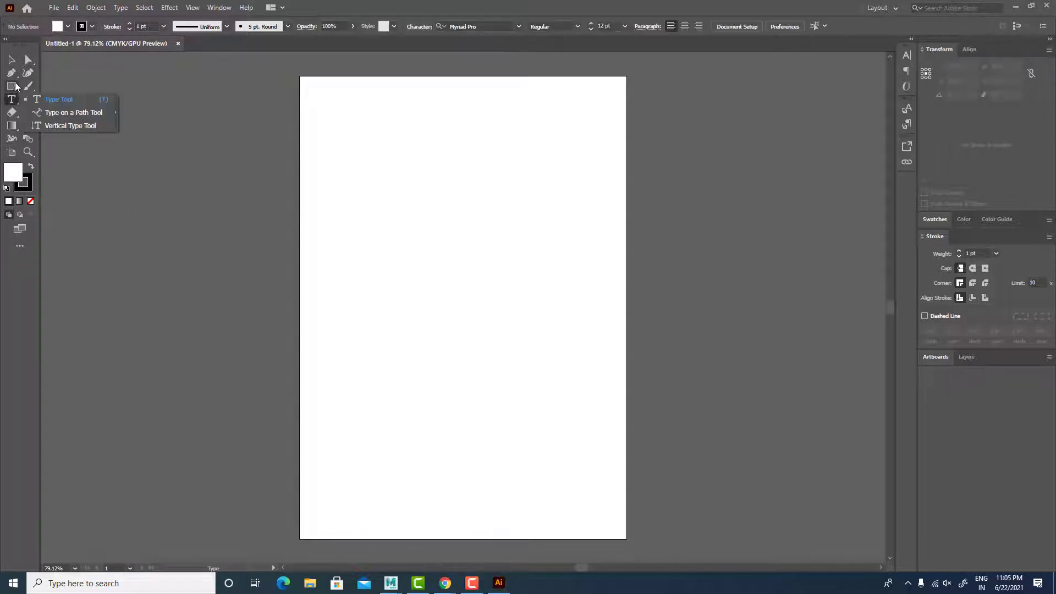
key(p)
click(462, 141)
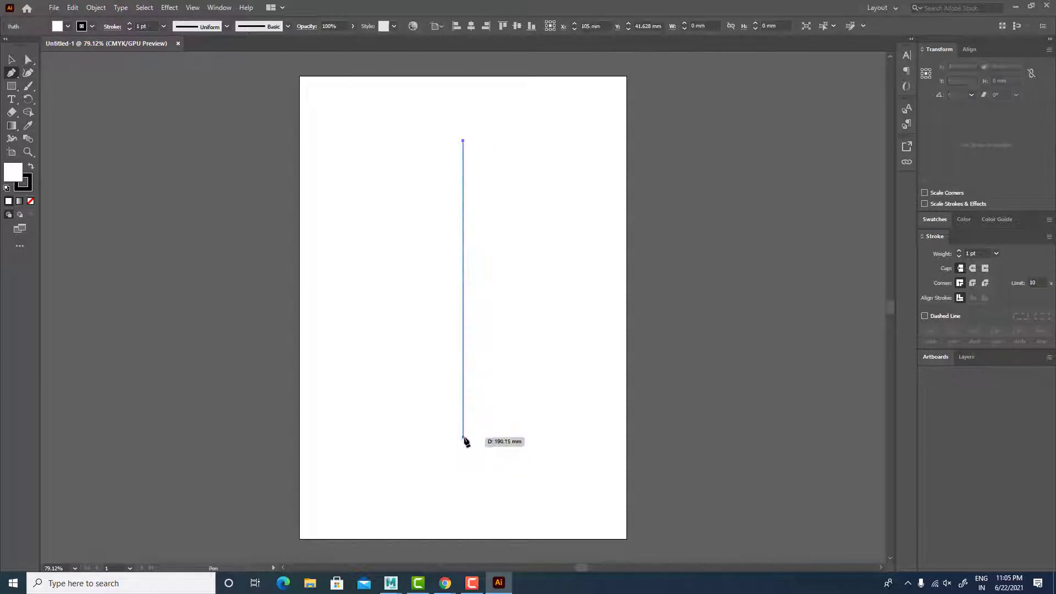
click(463, 438)
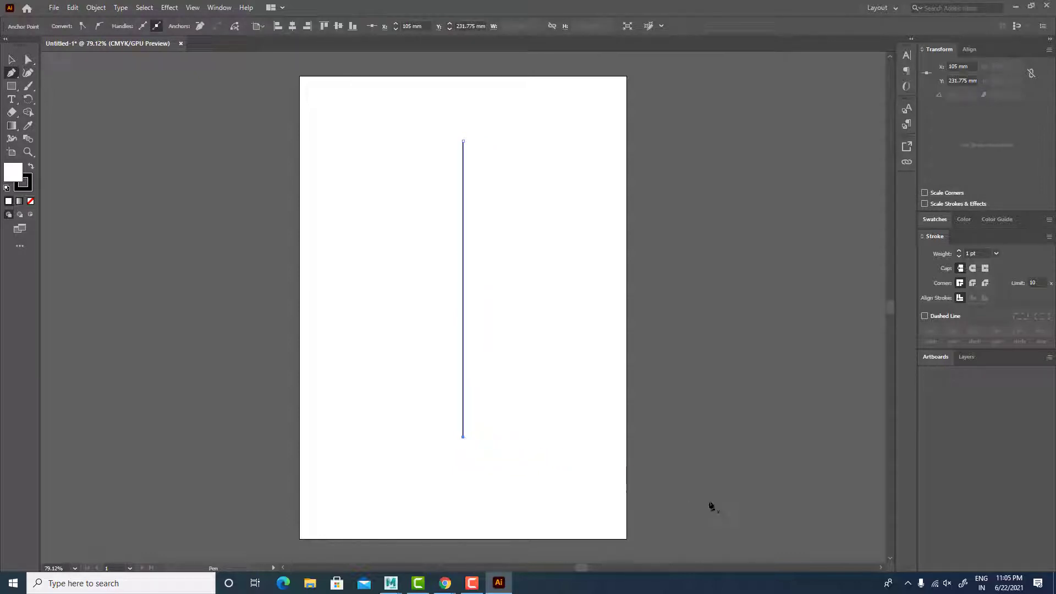
key(v)
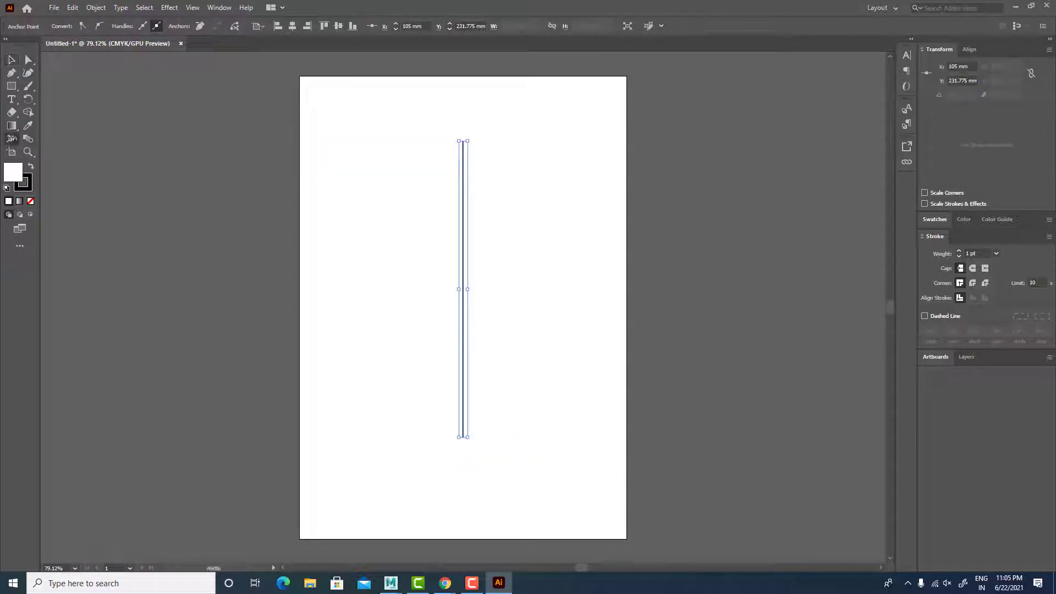
Step: Shape the line into a vase silhouette with the Width tool, with a narrow neck and a body about 96 mm wide
key(shift+w)
drag(463, 141, 485, 141)
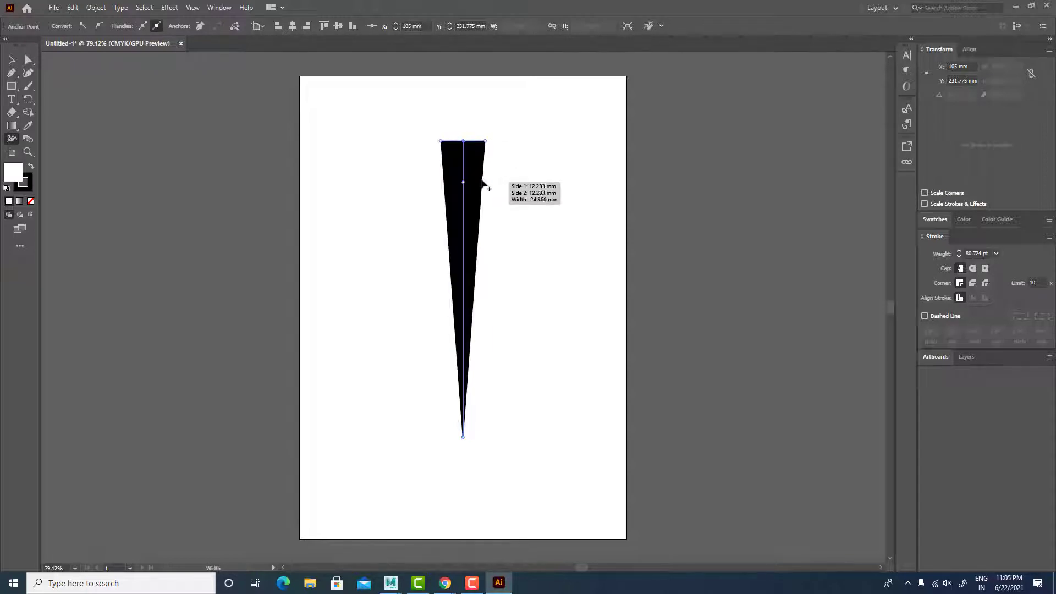
drag(483, 183, 509, 178)
drag(495, 268, 537, 272)
drag(509, 178, 489, 177)
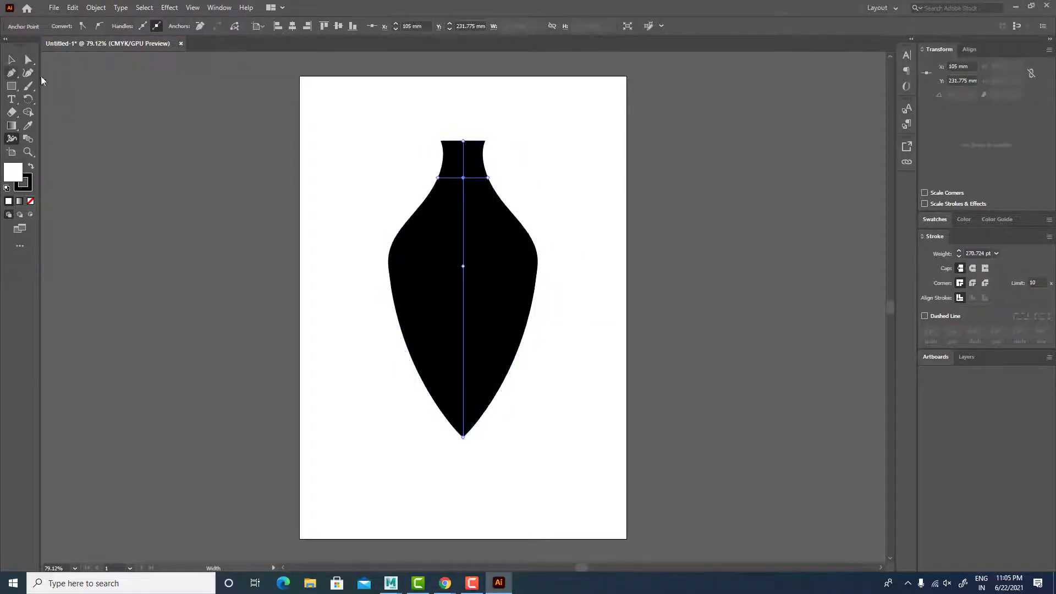
Step: Expand the appearance of the vase-shaped stroke into an editable outline
click(13, 61)
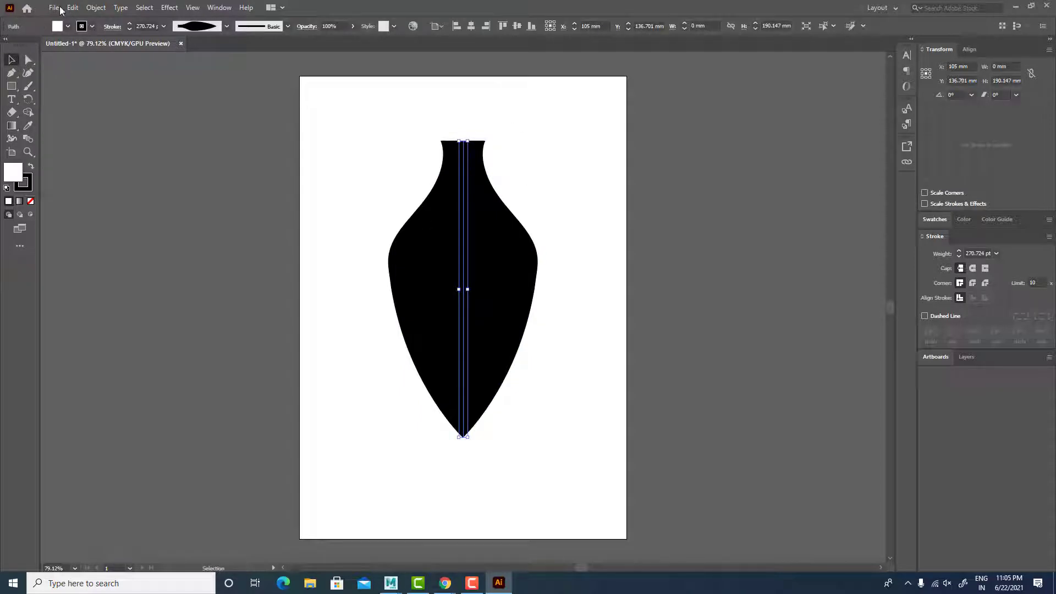
click(95, 8)
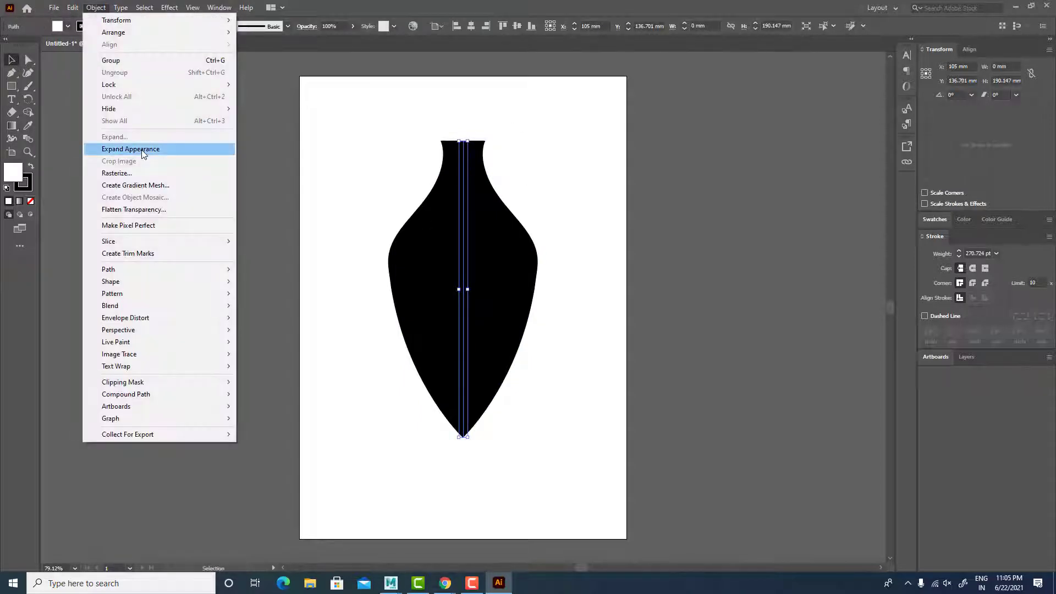
click(165, 146)
mouse_move(511, 236)
mouse_down()
mouse_move(530, 243)
mouse_move(510, 232)
mouse_up()
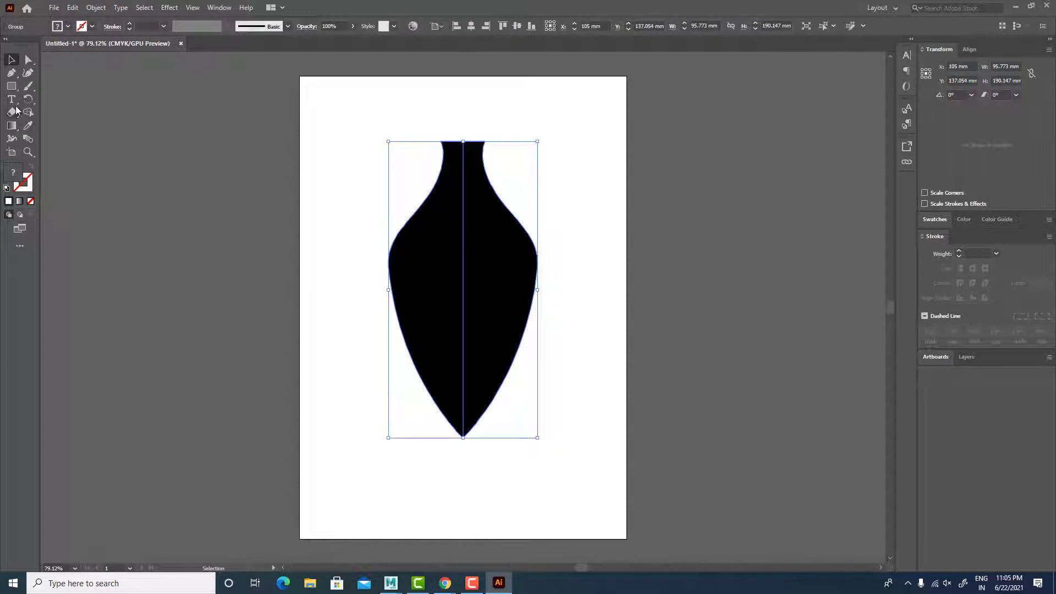
Step: Ungroup the expanded vase and shift its filled outline slightly to the left of the artboard's centre
click(106, 8)
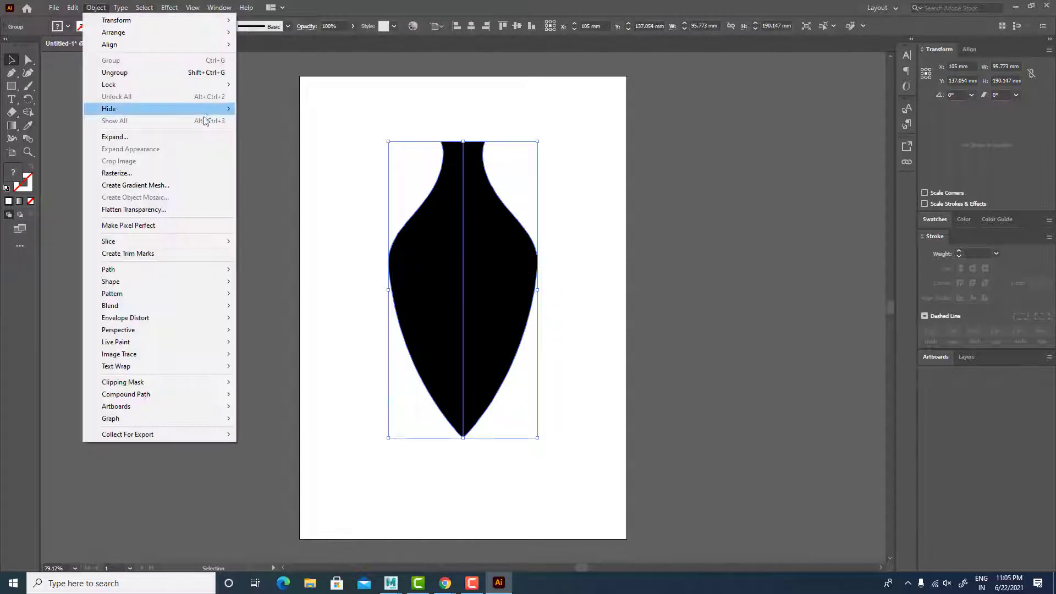
click(116, 72)
click(537, 128)
drag(478, 249, 431, 278)
click(582, 287)
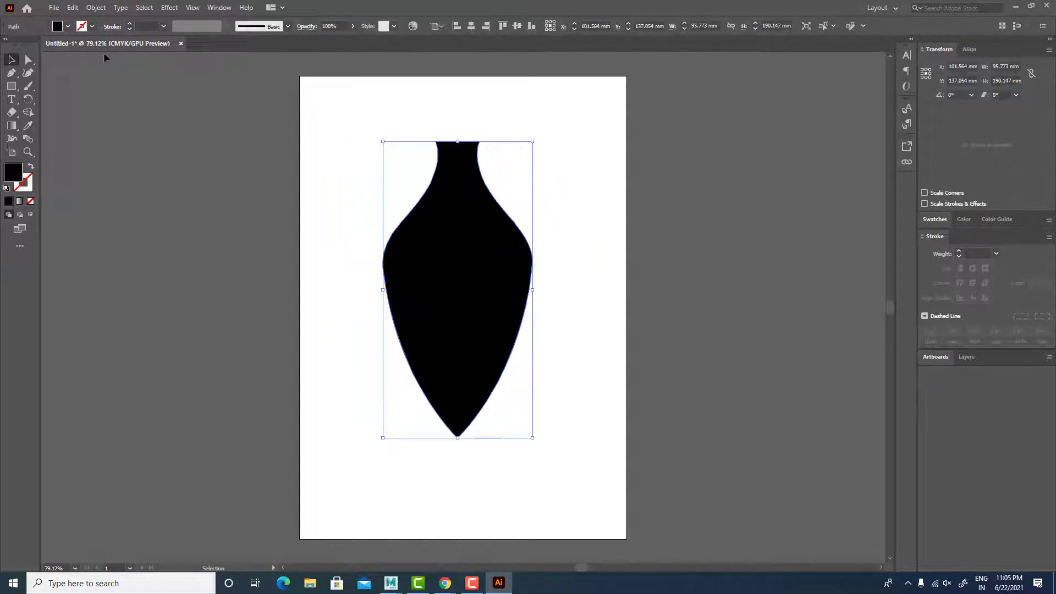
Step: Fill the vase shape with light blue and move it slightly down and to the left
click(58, 26)
click(75, 49)
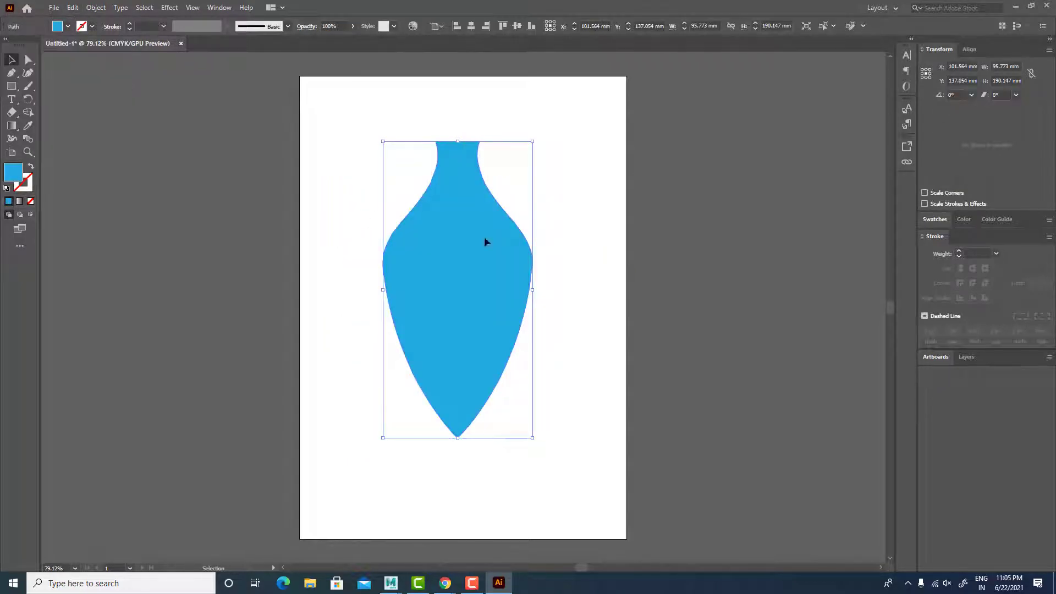
drag(484, 237, 452, 261)
Step: Copy the blue vase shape to the clipboard
click(74, 7)
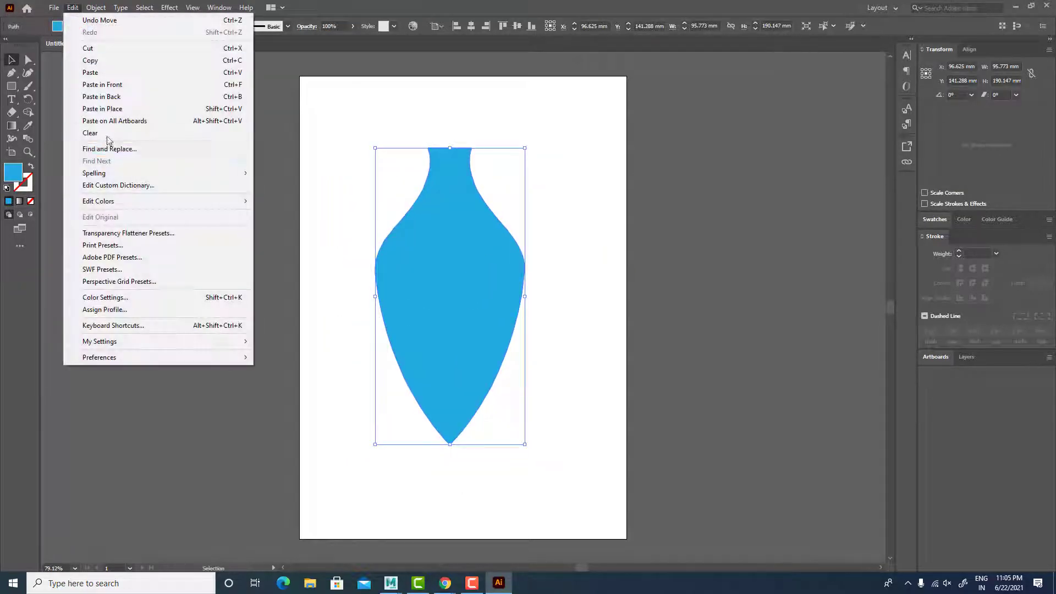
click(92, 62)
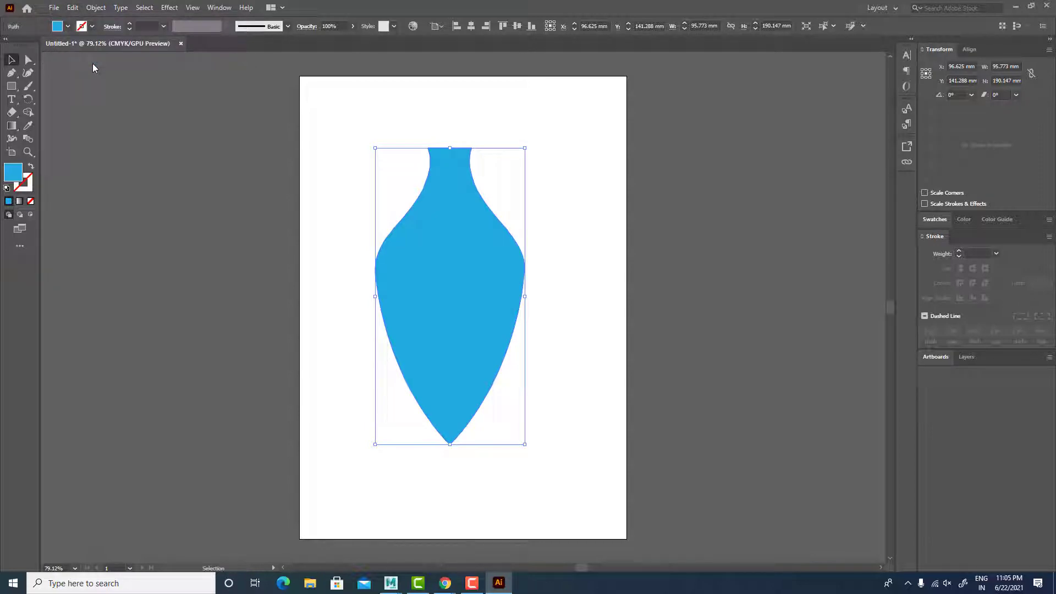
Step: Draw a light-blue filled ellipse about 22.6 × 20.5 mm in the upper-left part of the artboard
key(alt+Tab)
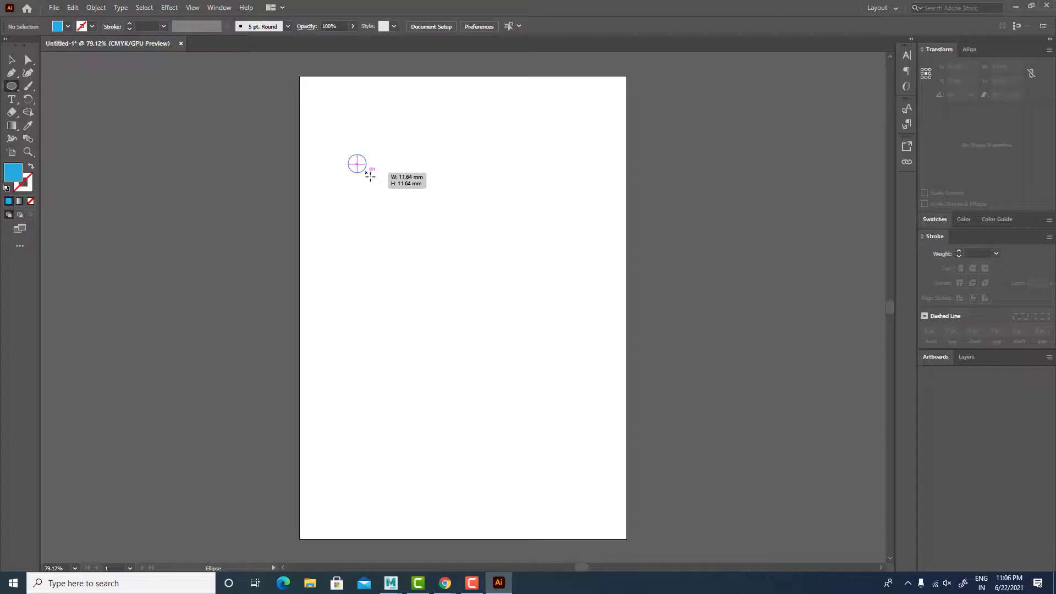
drag(358, 165, 383, 186)
key(v)
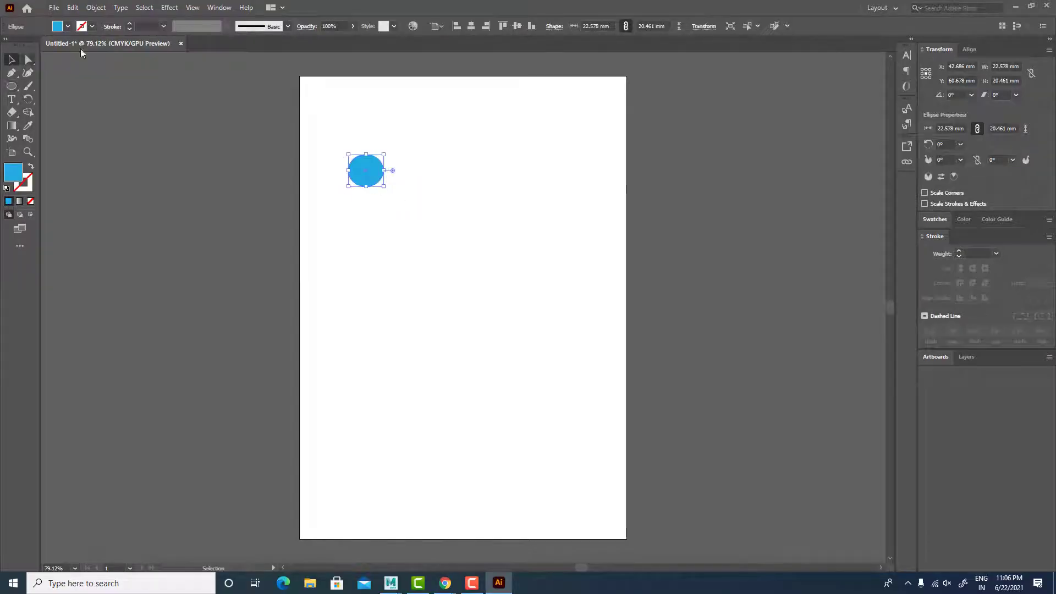
Step: Start a Transform effect on the blue ellipse with 25 copies, keeping the artwork in view beside its settings
click(169, 7)
mouse_move(197, 73)
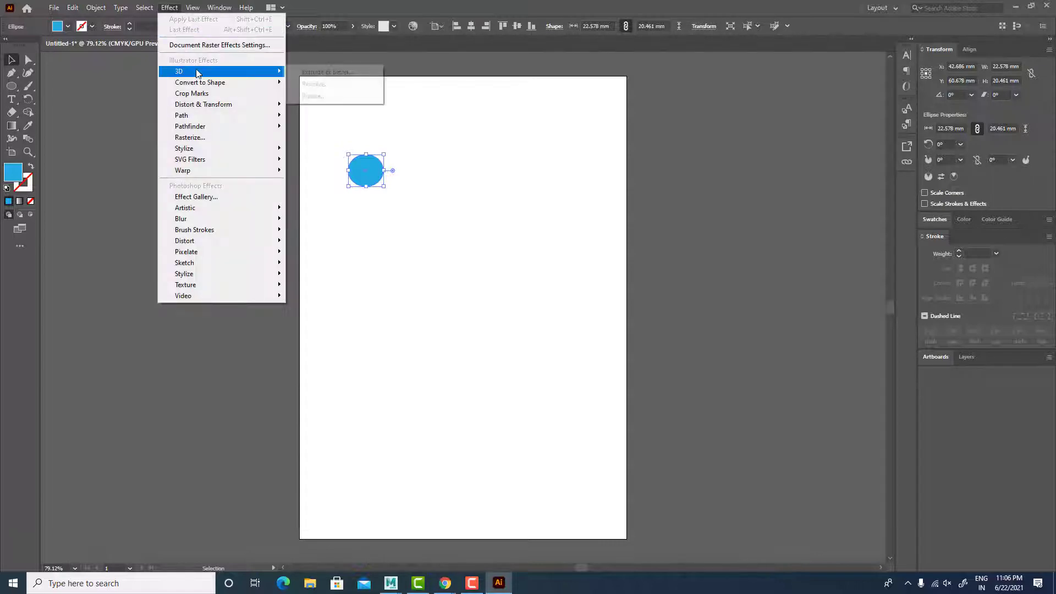
mouse_move(232, 105)
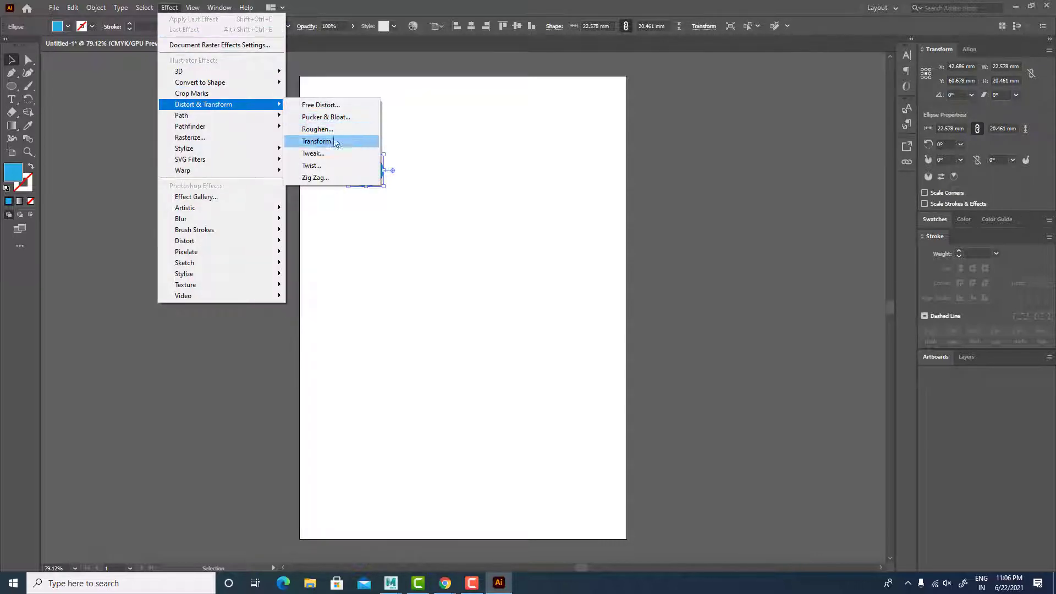
click(336, 142)
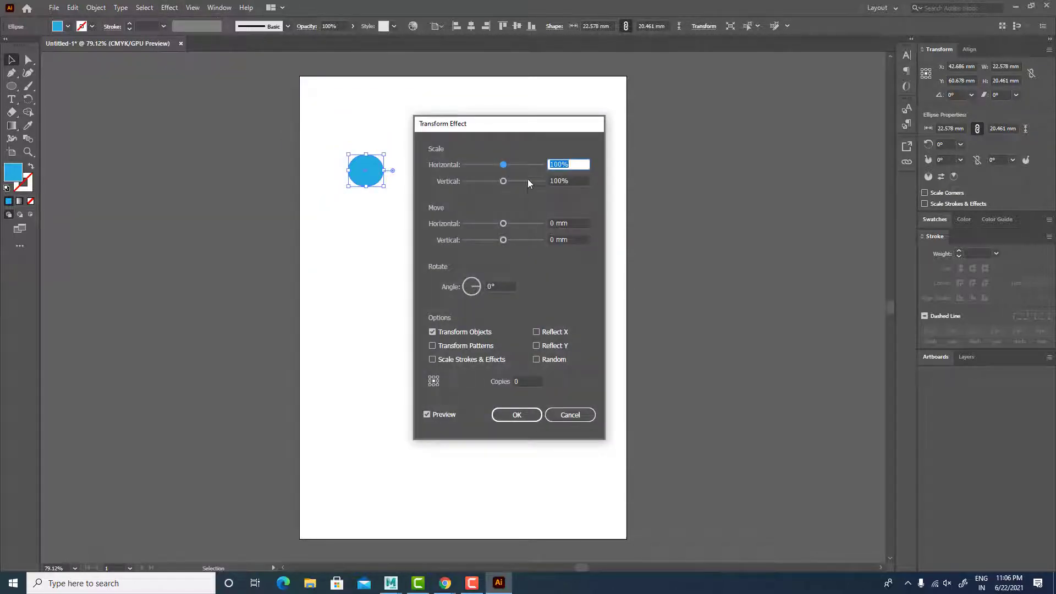
click(532, 380)
text(25)
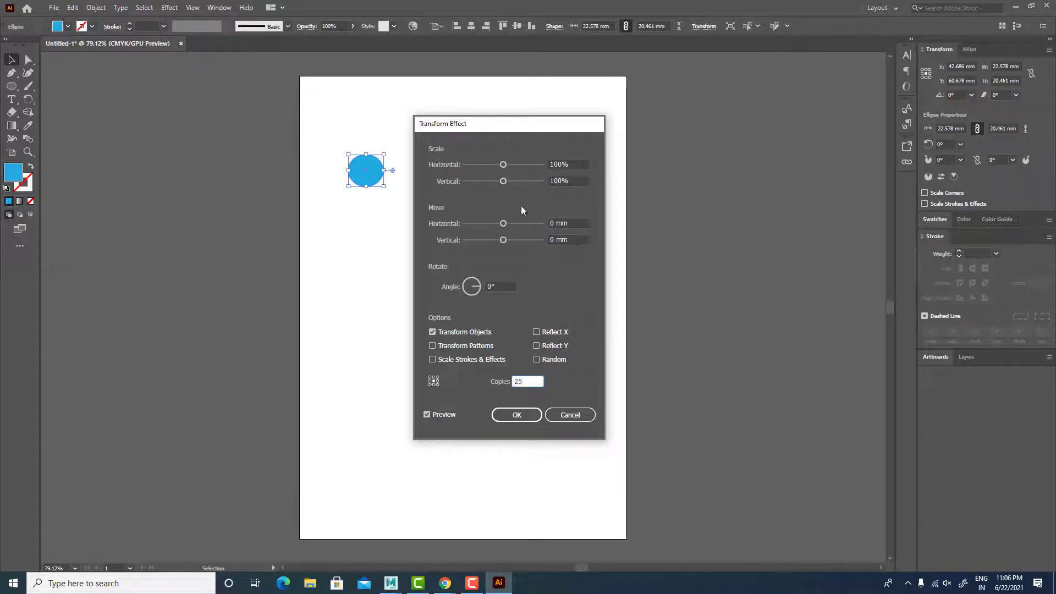
drag(510, 123, 698, 140)
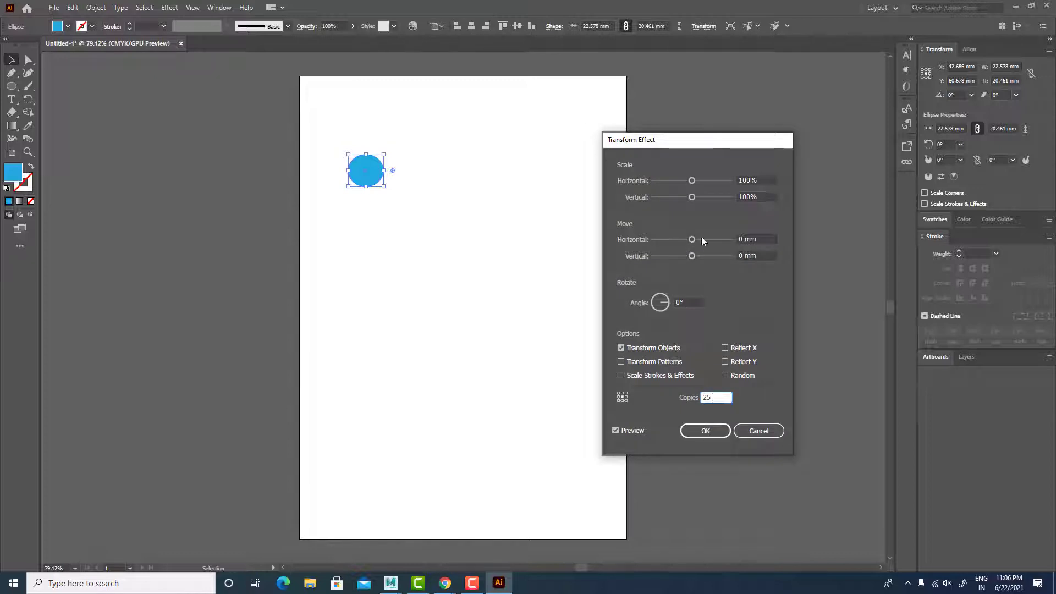
Step: Offset the ellipse copies horizontally by 3.5278 mm and rotate each by 332°
click(699, 239)
drag(698, 240, 696, 241)
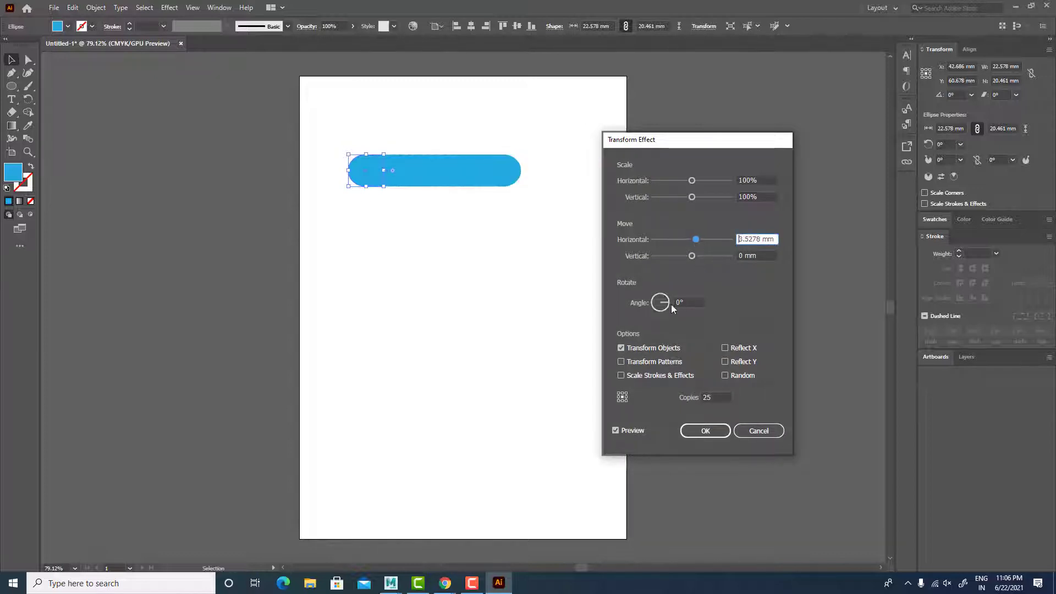
drag(668, 302, 669, 307)
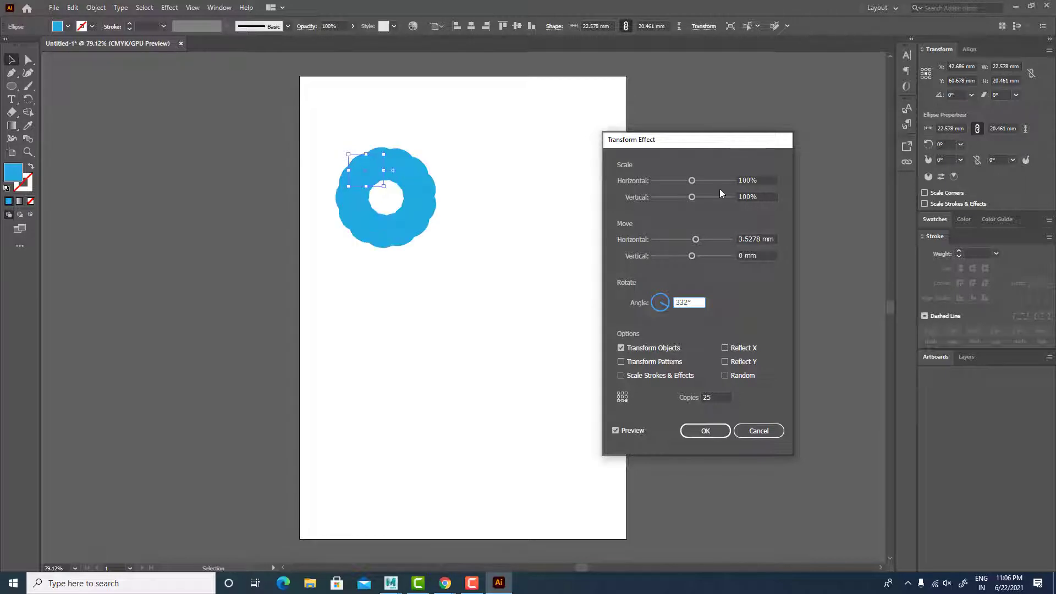
Step: Scale the copies to 83% horizontally and 94% vertically, move them 16.9333 mm horizontally and 7.0556 mm vertically, and apply the effect
drag(695, 180, 692, 179)
drag(689, 180, 691, 197)
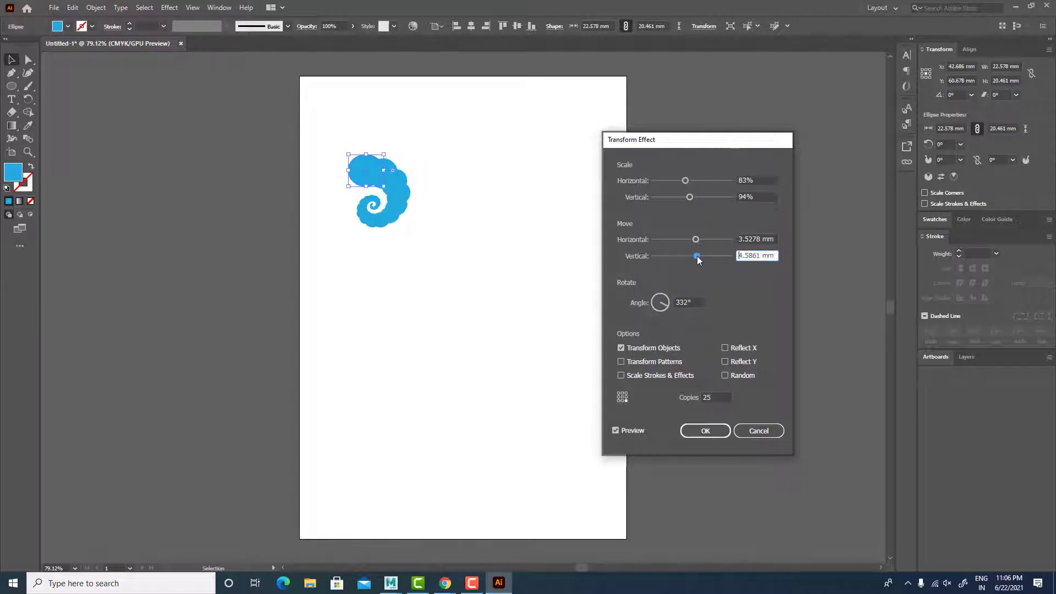
drag(697, 256, 711, 239)
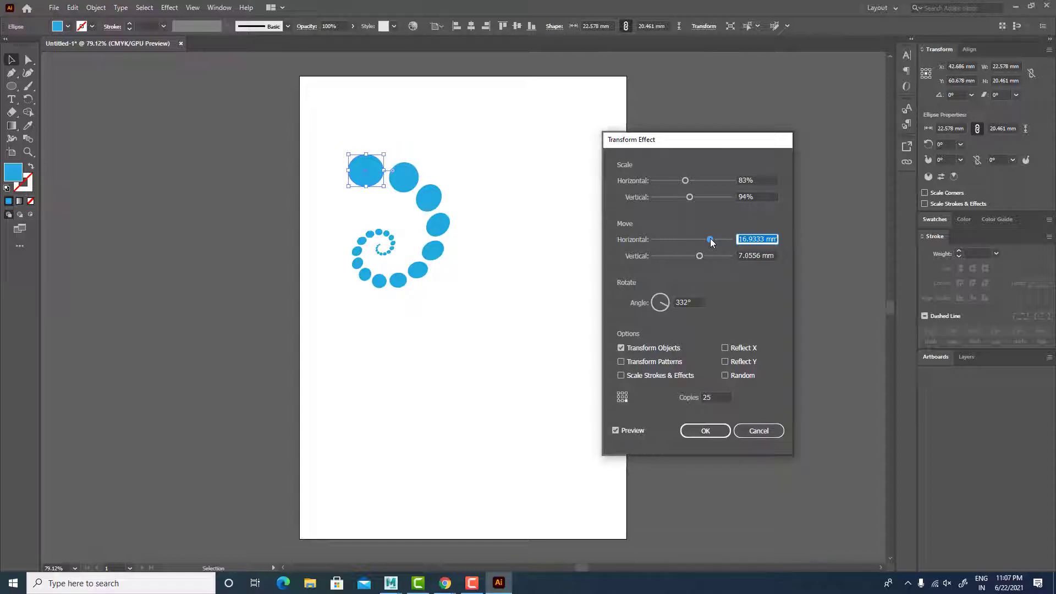
click(704, 431)
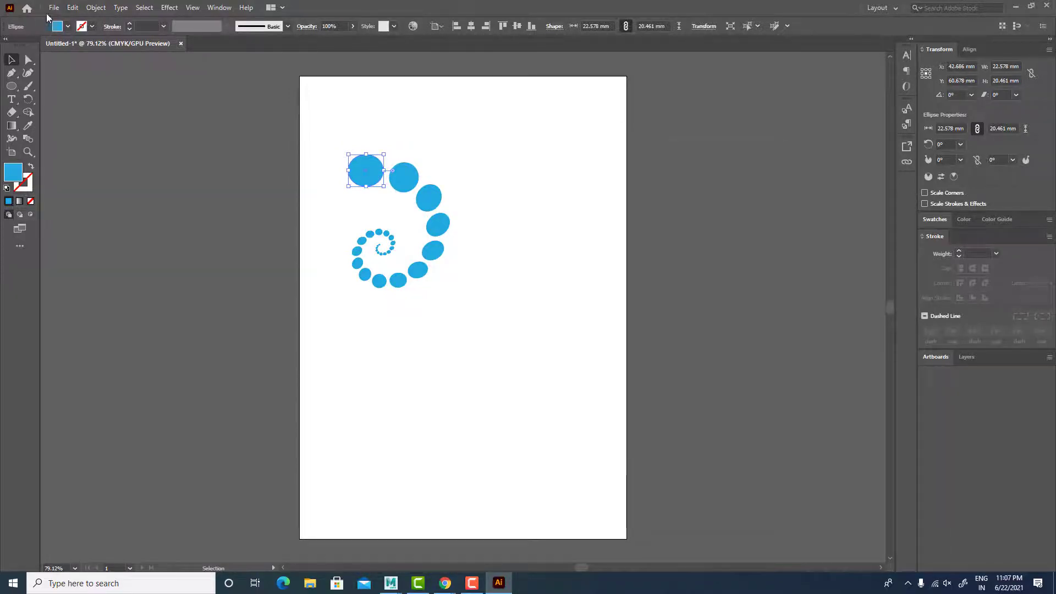
Step: Copy the ellipse spiral, switch to Maya and paste it into the existing SVG mesh in place of the vase
click(72, 7)
click(90, 60)
key(alt+Tab)
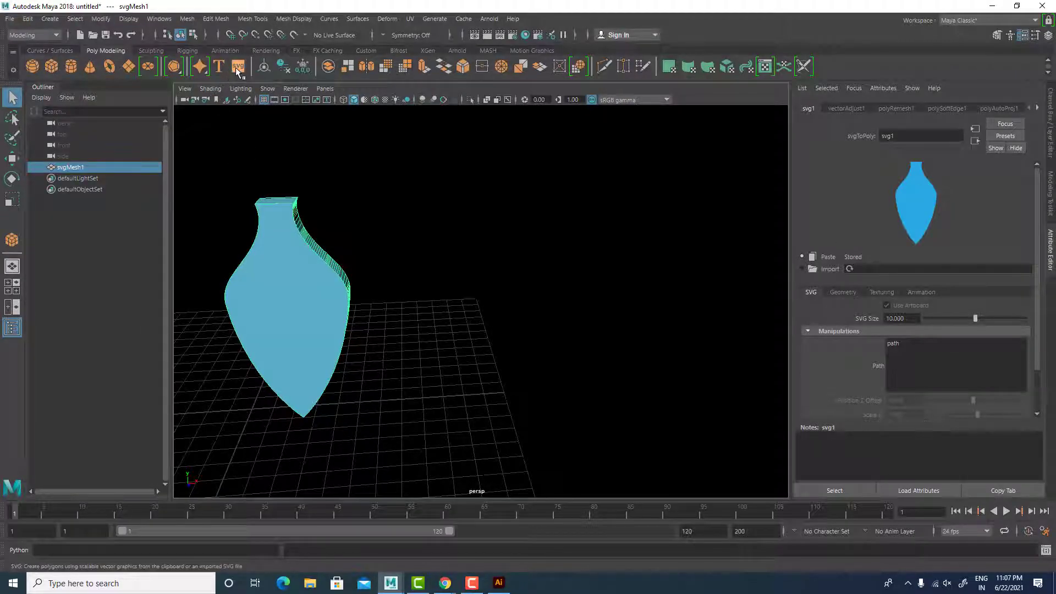
click(818, 258)
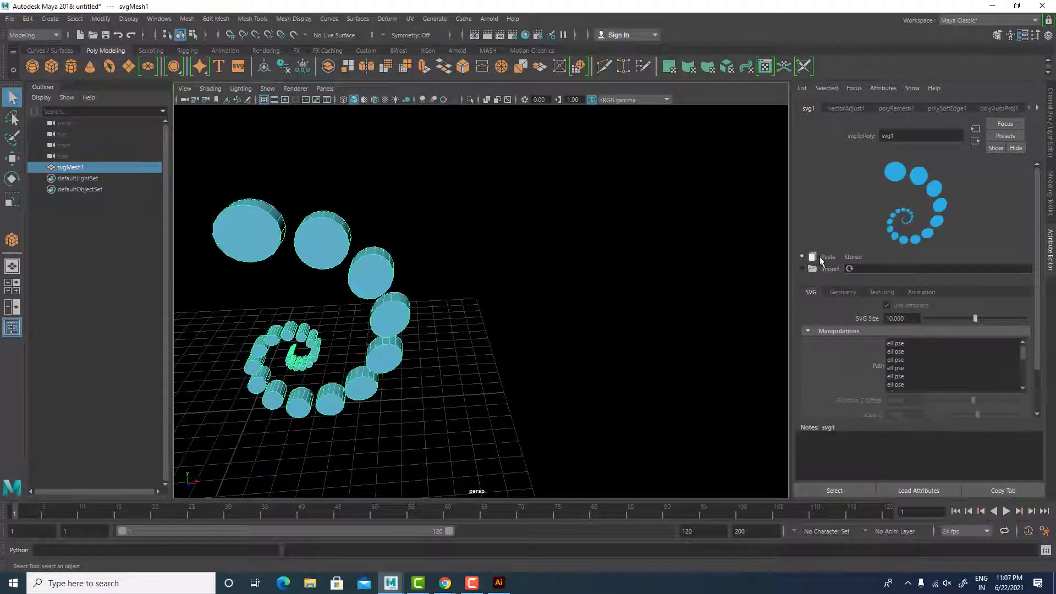
alt+drag(410, 360, 567, 358)
Step: Start a new scene and draw a polygon pyramid on the front-left part of the grid
key(ctrl+n)
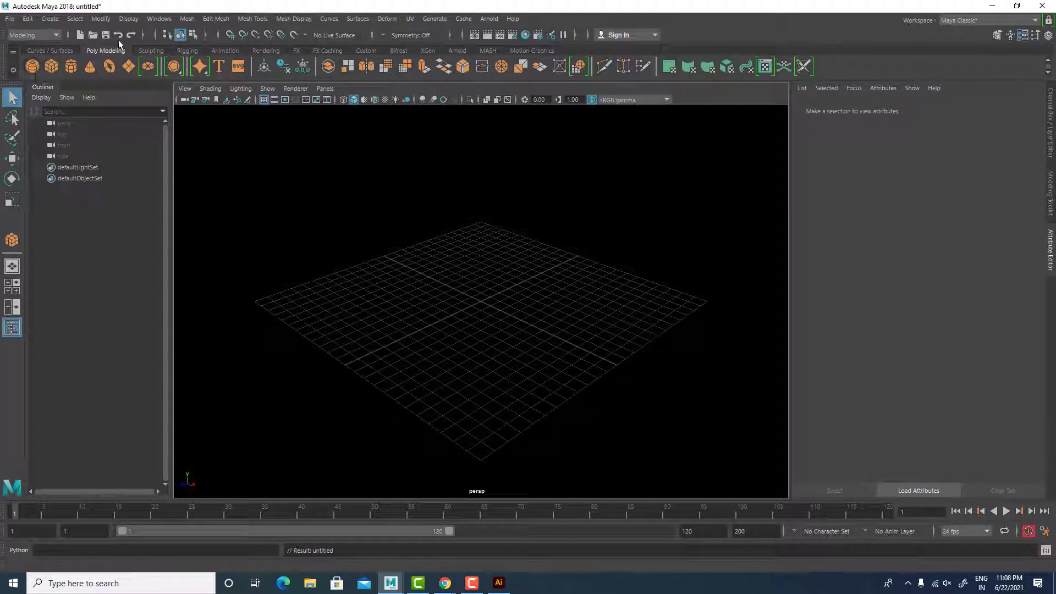
click(50, 18)
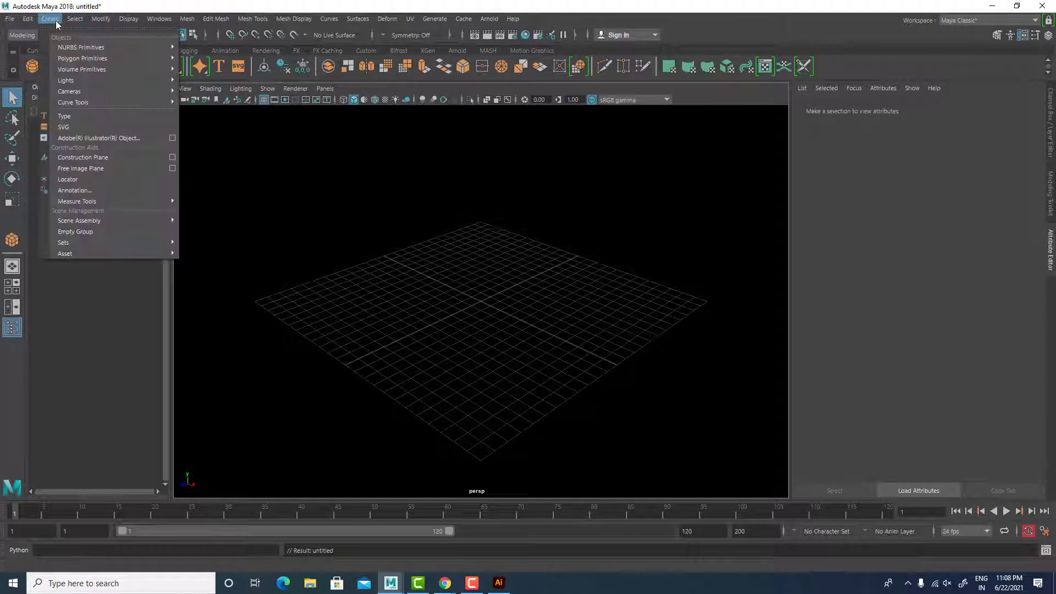
mouse_move(110, 59)
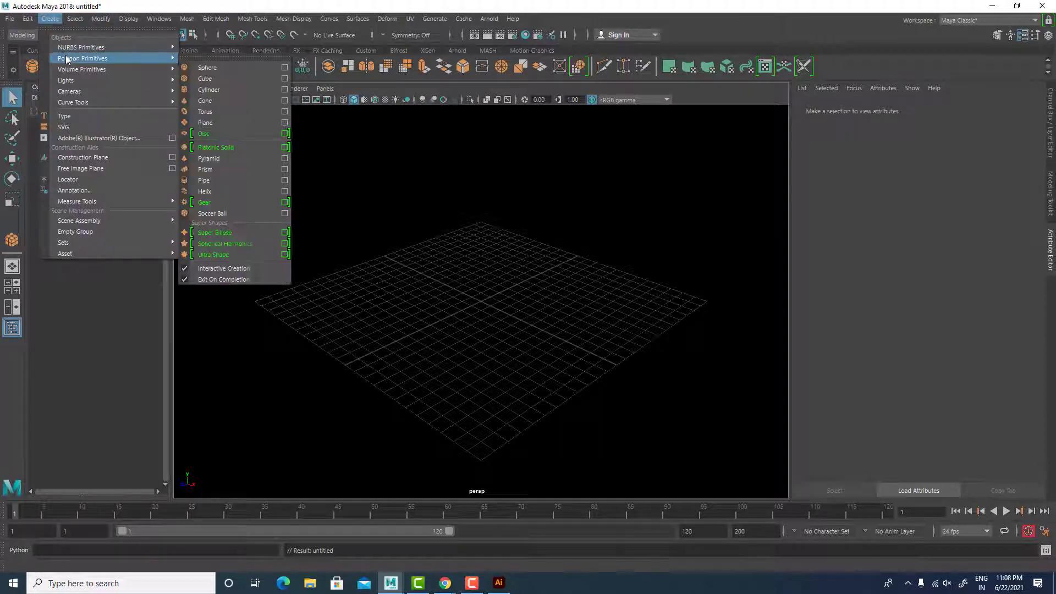
click(228, 158)
drag(418, 311, 432, 387)
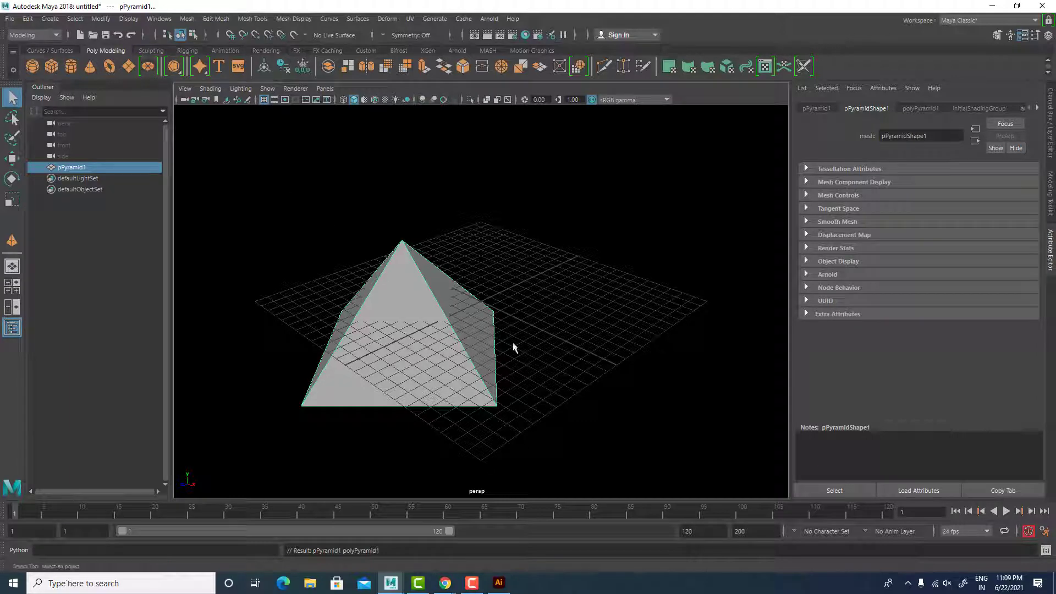
Step: Delete the pyramid and detach the Polygon Primitives list as a floating window over the Outliner
alt+drag(507, 365, 436, 341)
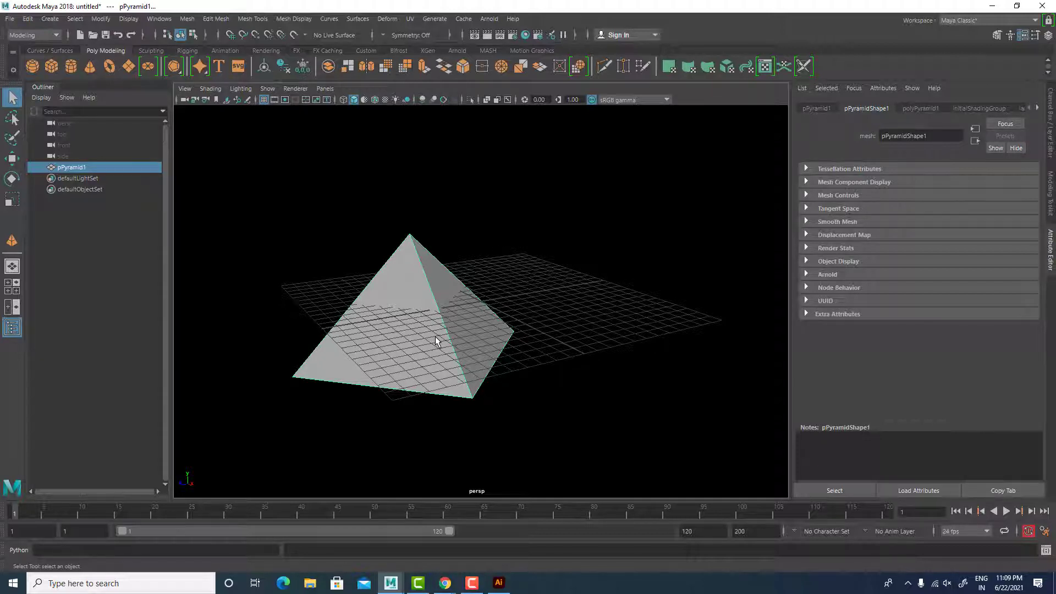
key(Delete)
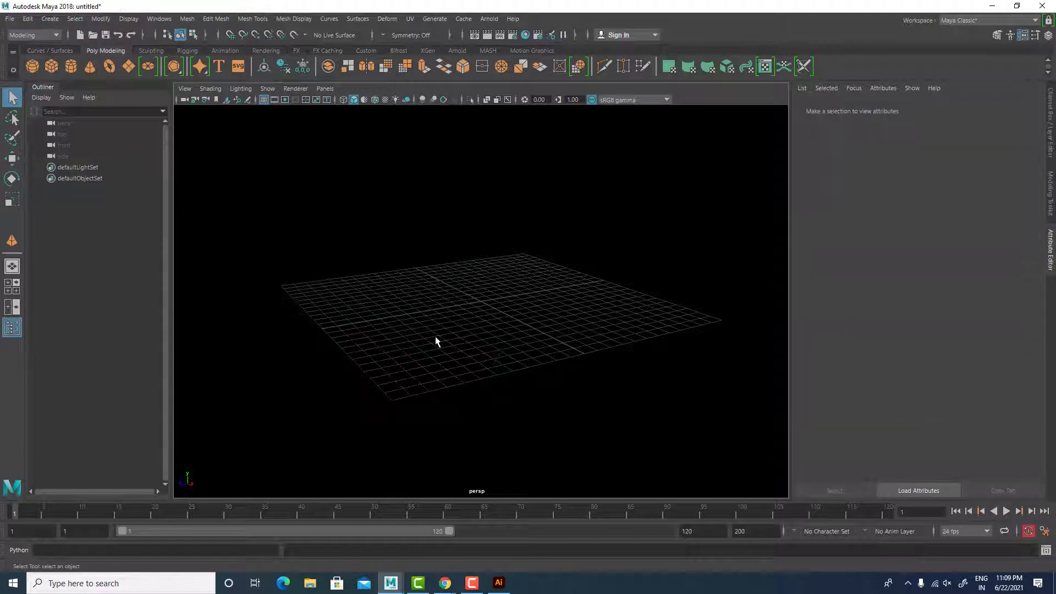
click(51, 19)
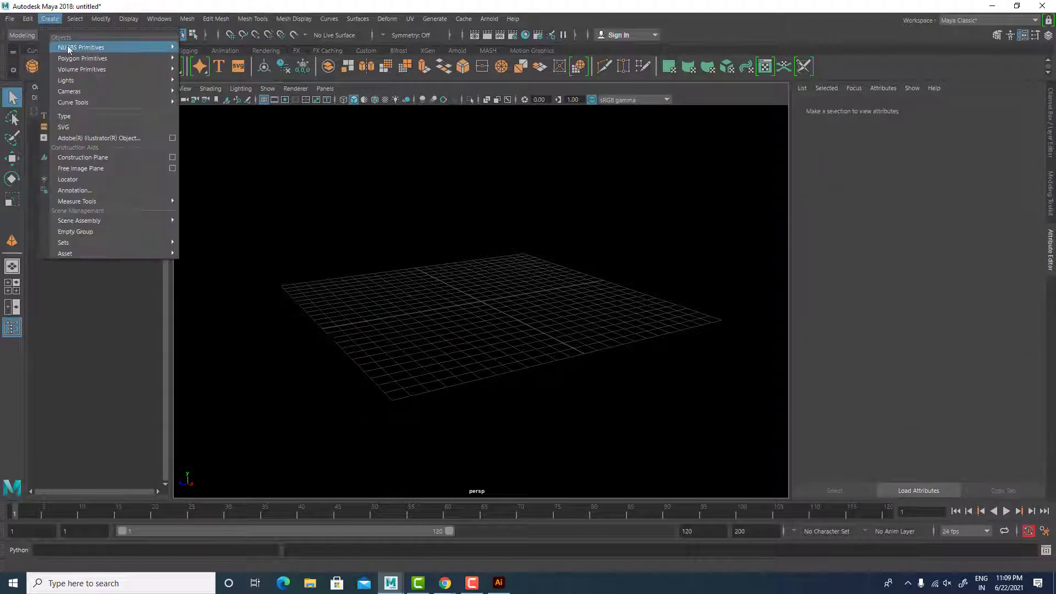
mouse_move(76, 59)
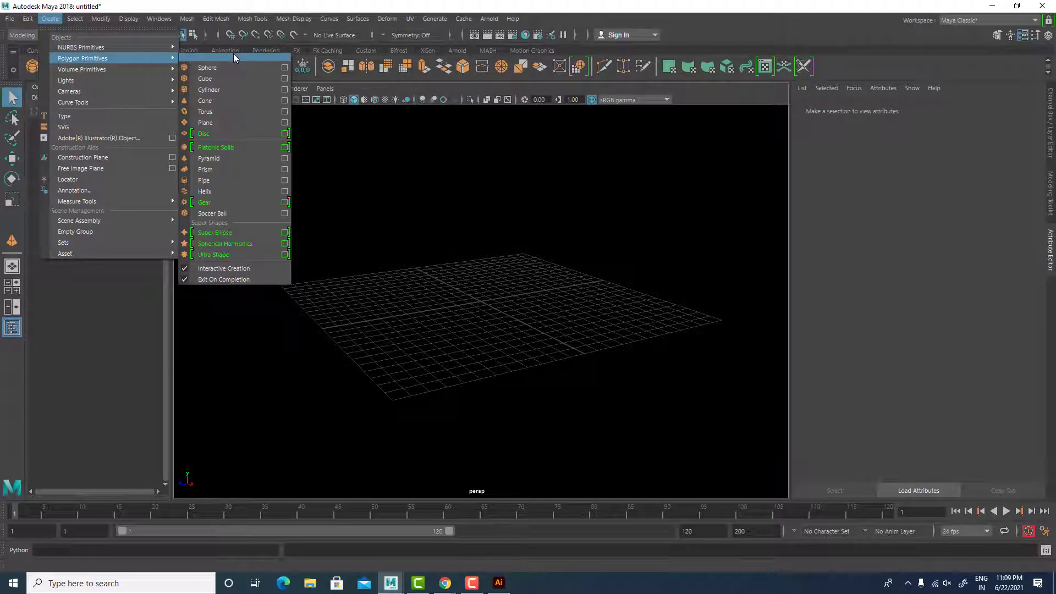
click(236, 60)
drag(264, 126, 92, 153)
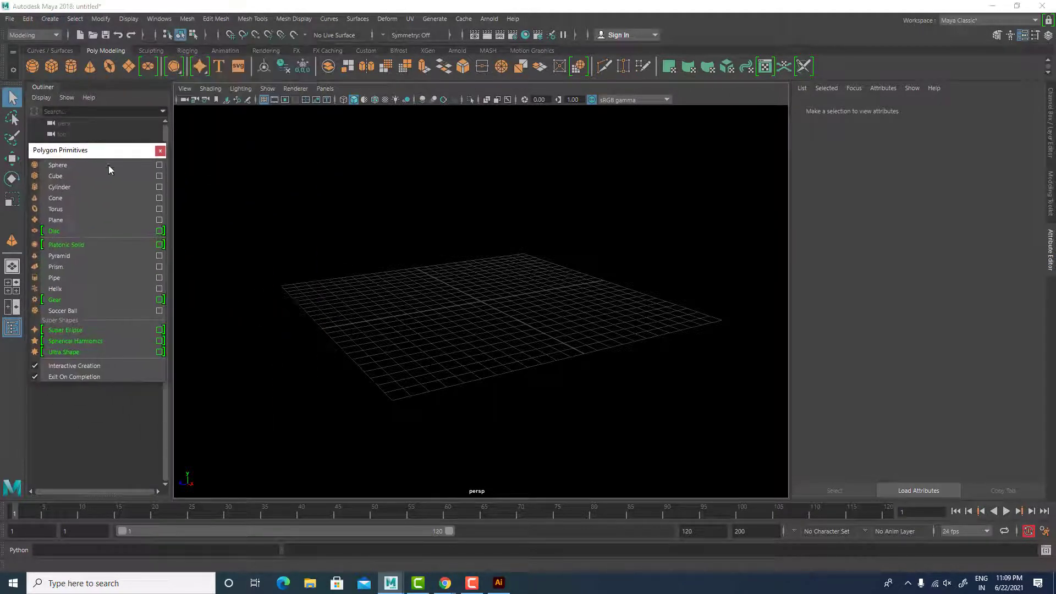
Step: Draw a low triangular polygon prism around the centre of the grid
click(56, 267)
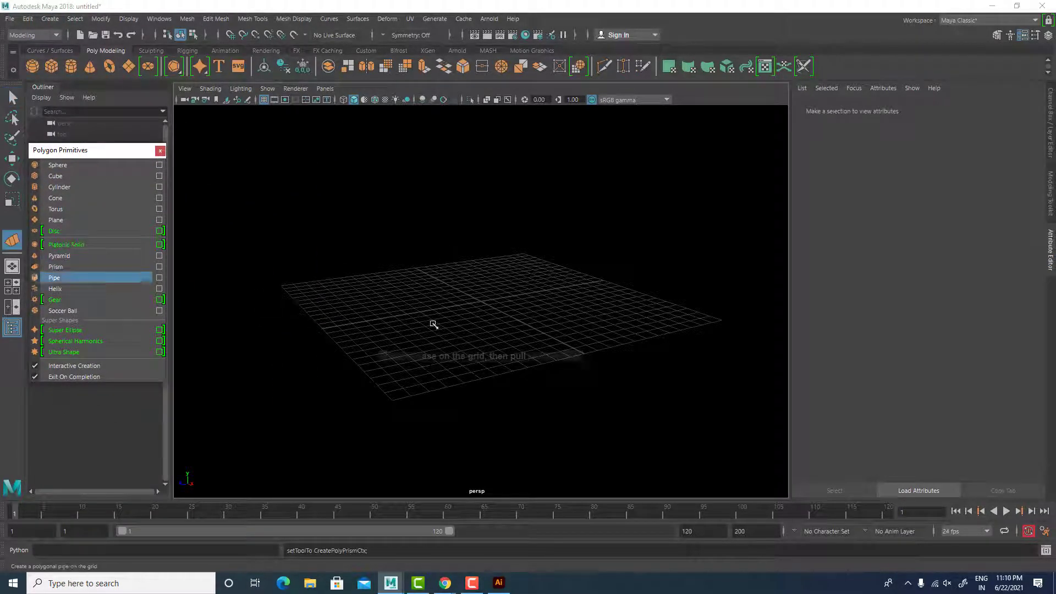
drag(474, 302, 463, 268)
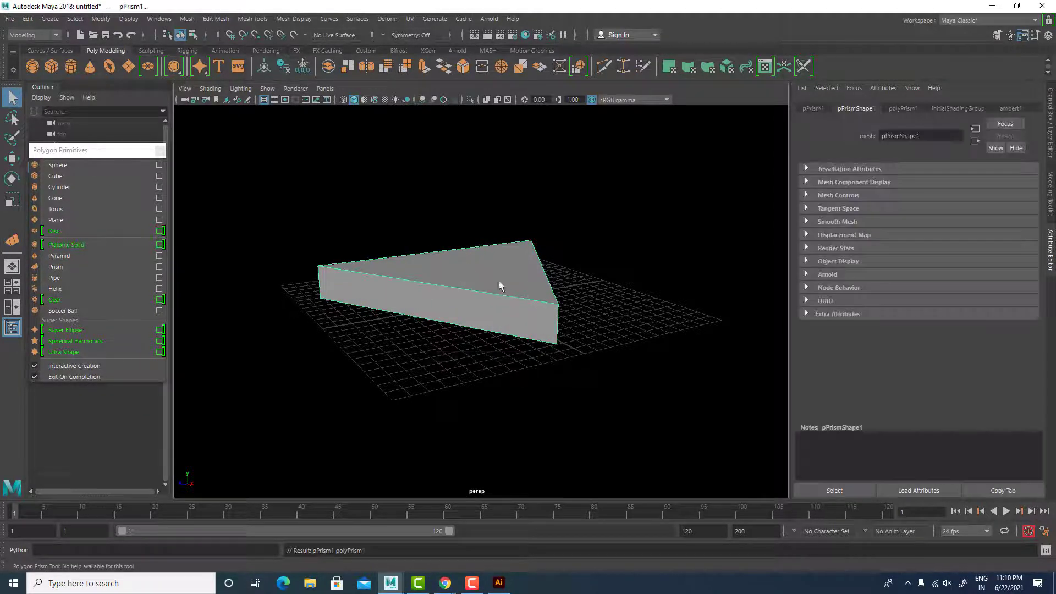
Step: Draw a polygon pipe with a radius of about 2.86 and a height of about 16.7, and show its channel values
click(56, 278)
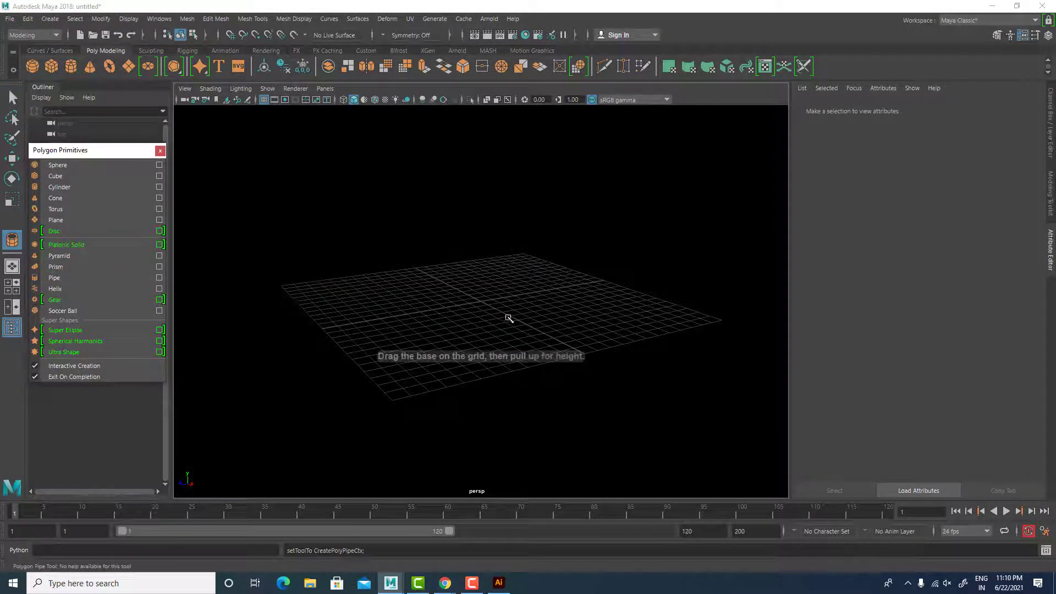
alt+drag(487, 317, 599, 238)
key(ctrl+a)
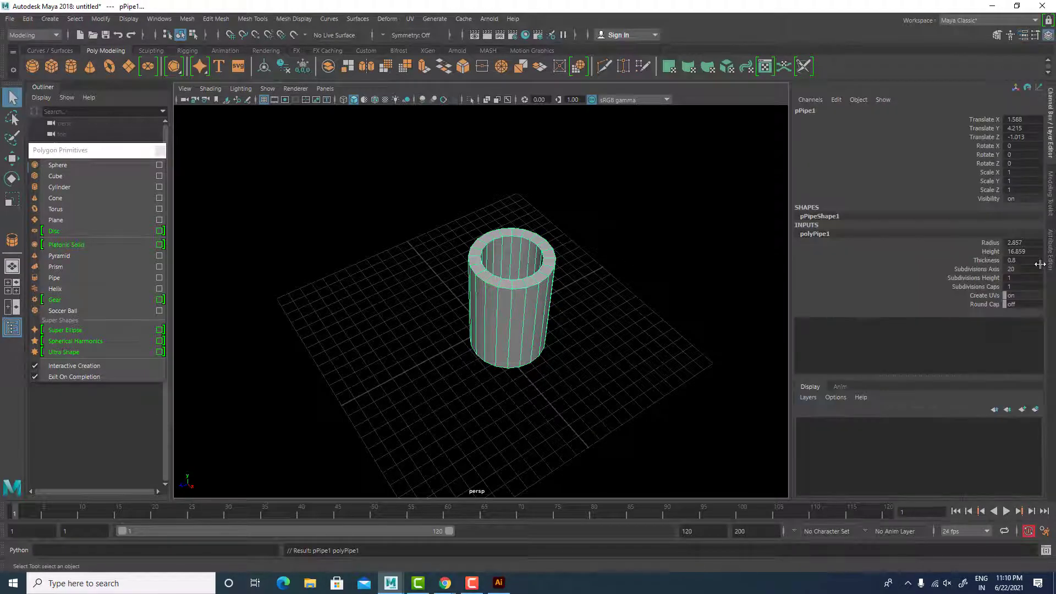
Step: Set the pipe's radius to 3.957, height to 17.659 and thickness to 1.3
click(994, 243)
middle_drag(708, 272, 714, 307)
click(992, 251)
click(987, 261)
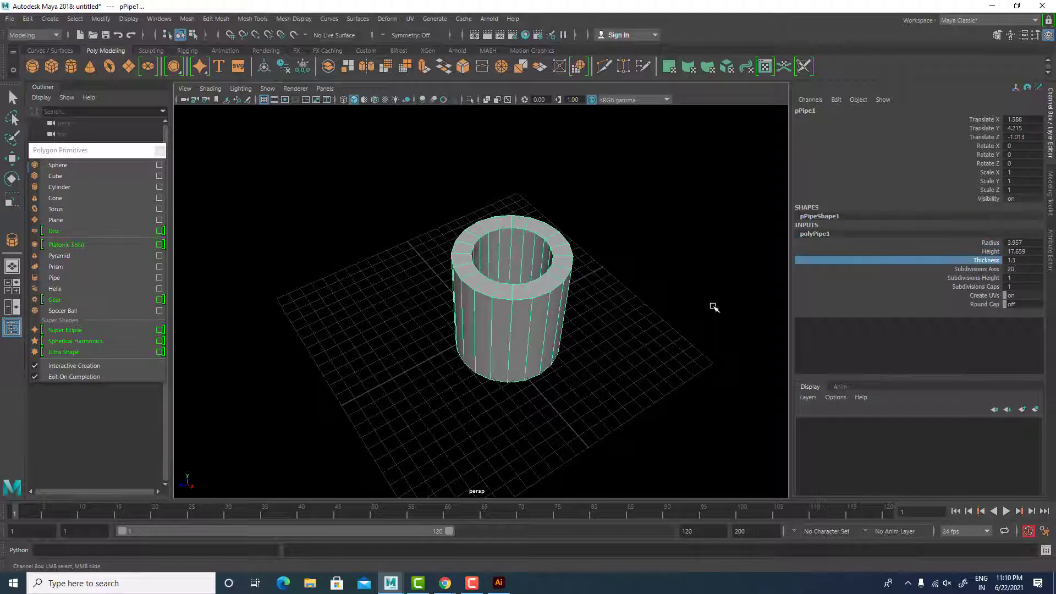
key(q)
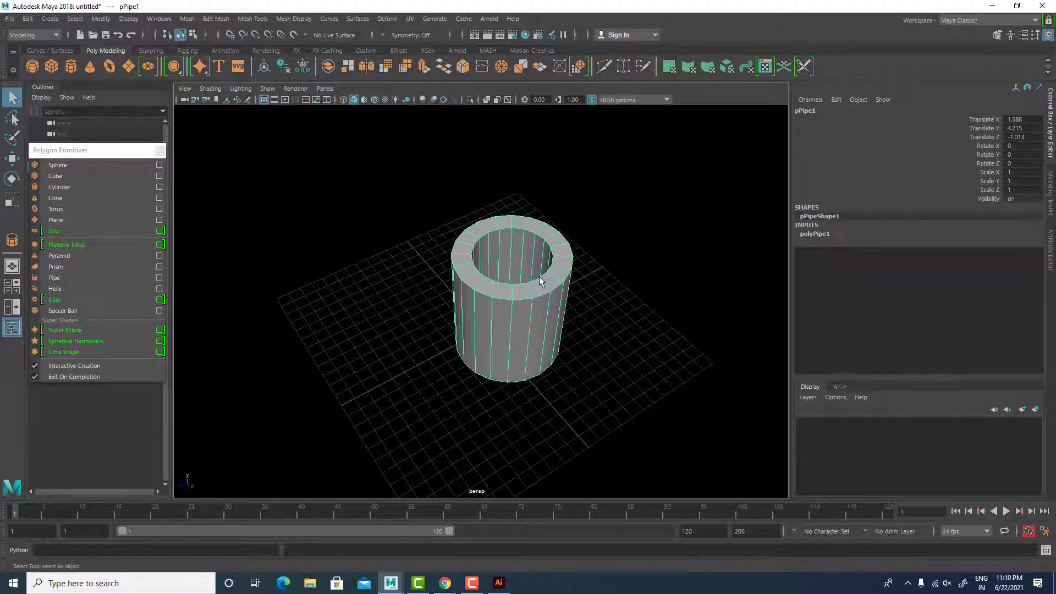
Step: Delete the pipe and draw a polygon helix with about 7.1 coils, 6.6 high and 2.3 wide, near the grid's centre
key(Delete)
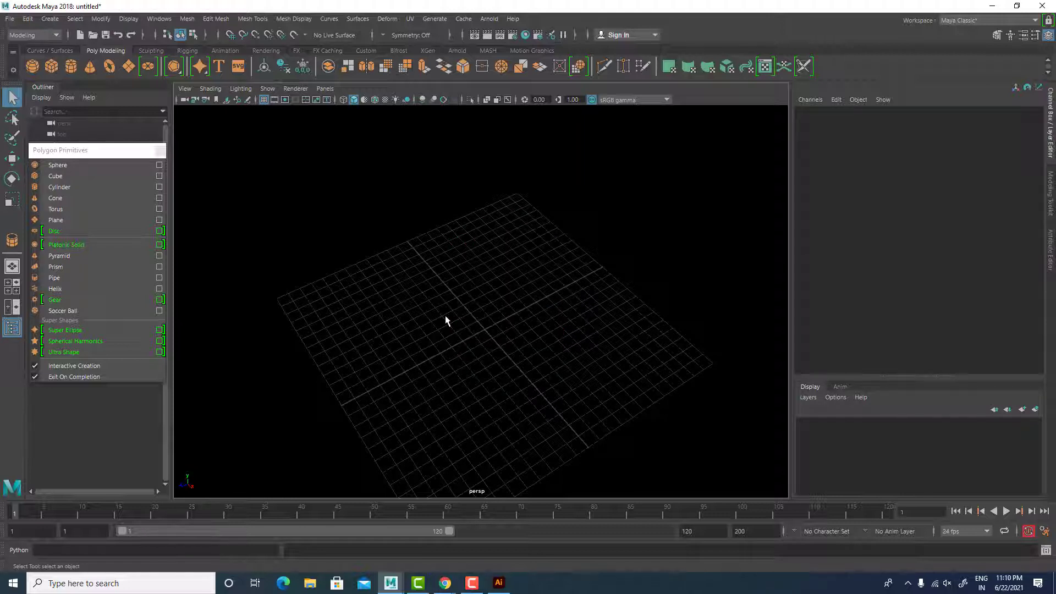
click(132, 289)
scroll(510, 347, up, 5)
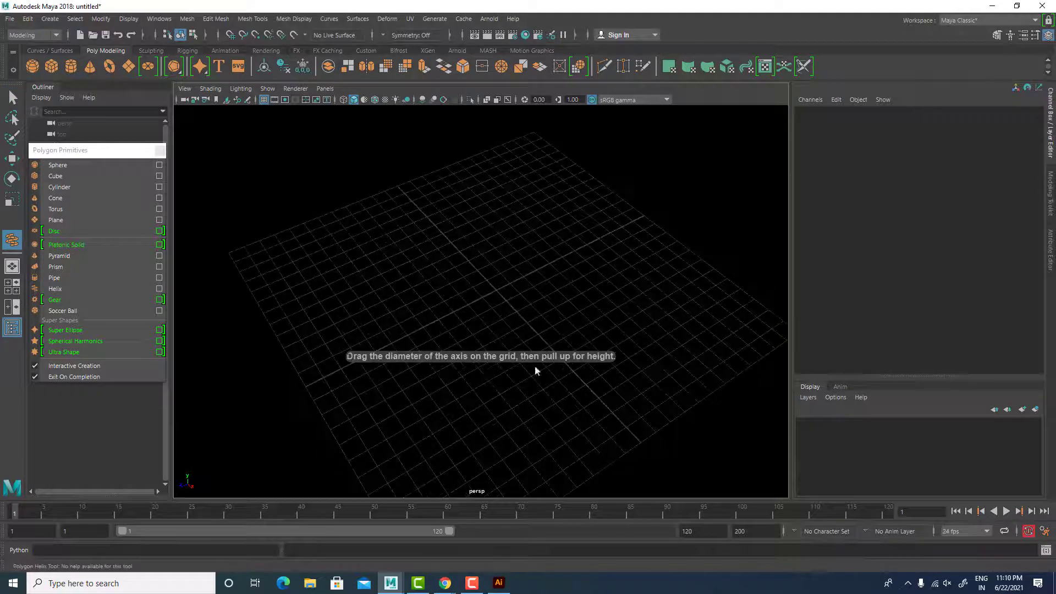
scroll(529, 347, up, 3)
drag(517, 363, 551, 228)
click(587, 245)
Step: Set the helix to 11.1 coils, height 8.518, width 4.421 and radius 0.2
alt+drag(578, 352, 551, 318)
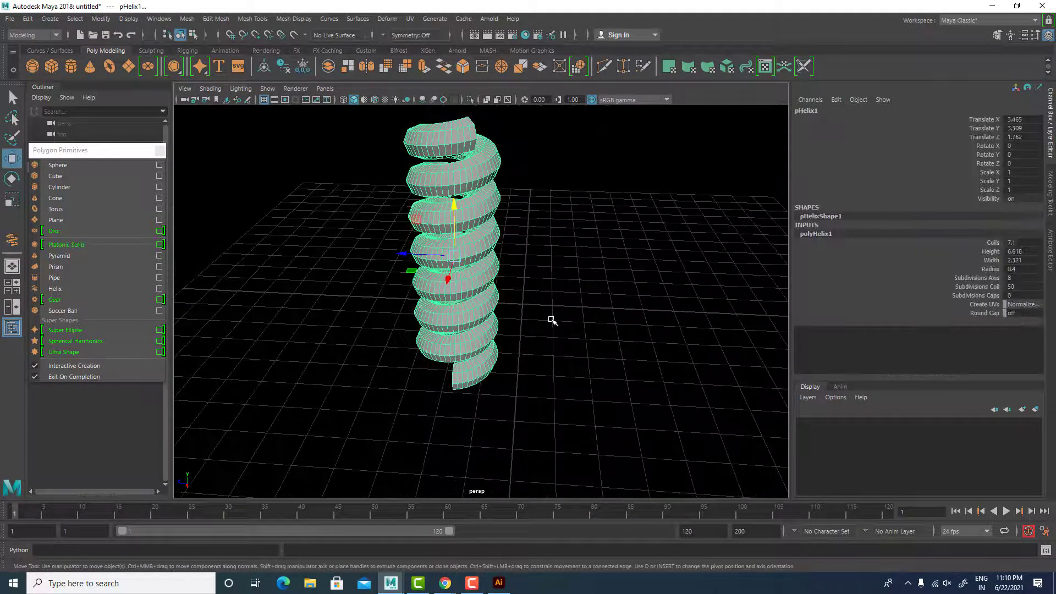
click(551, 320)
alt+drag(539, 358, 459, 320)
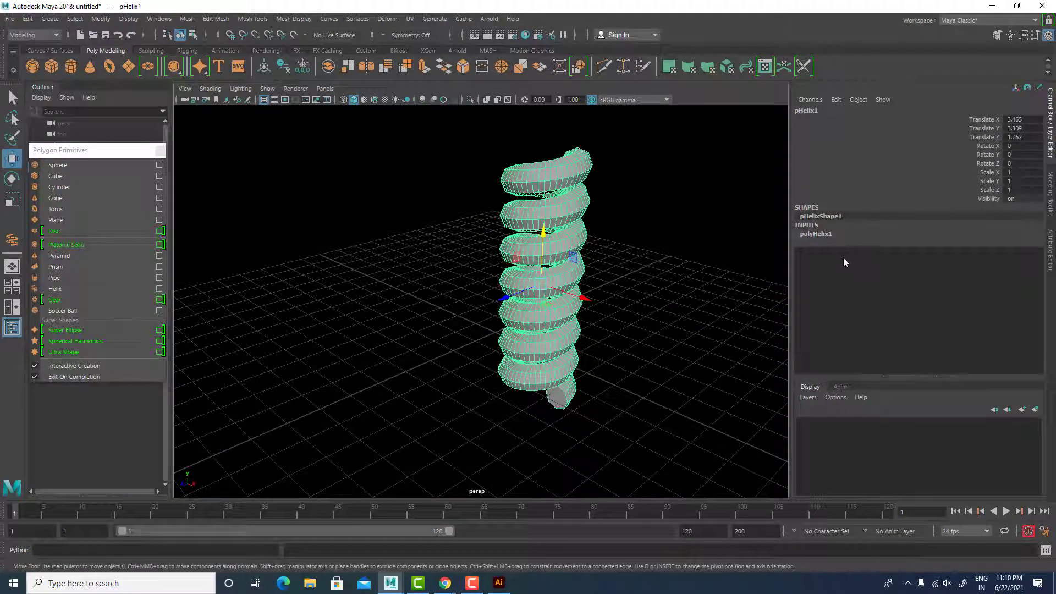
click(820, 234)
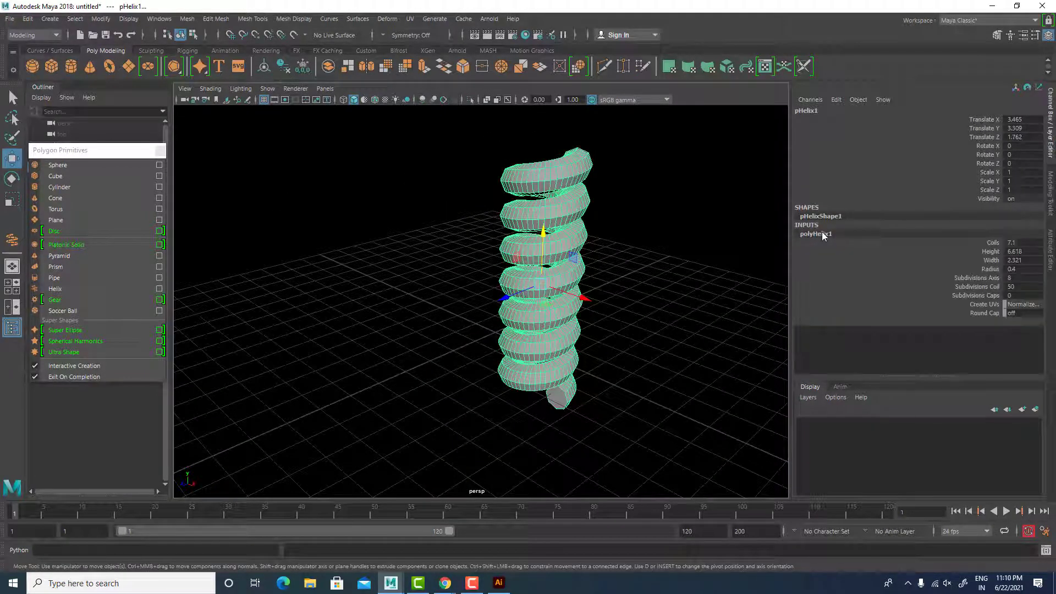
click(992, 242)
middle_drag(643, 245, 662, 258)
click(963, 251)
click(992, 260)
alt+drag(662, 258, 551, 290)
click(992, 270)
middle_drag(575, 264, 574, 266)
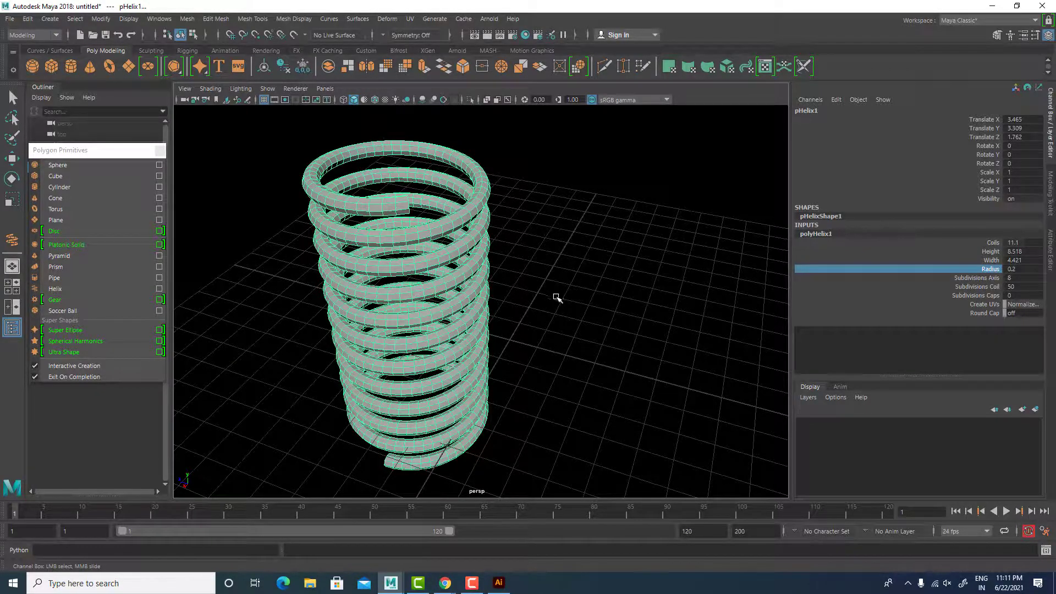
Step: Delete the helix and create a polygon gear at the grid's centre, viewed close up
alt+drag(556, 298, 655, 259)
key(w)
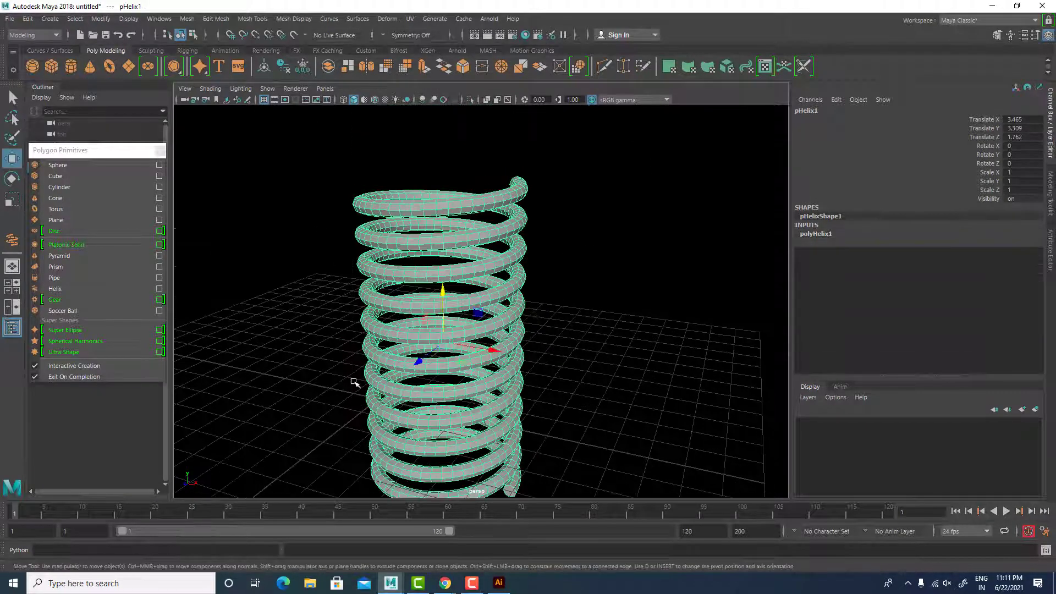
key(Delete)
click(48, 300)
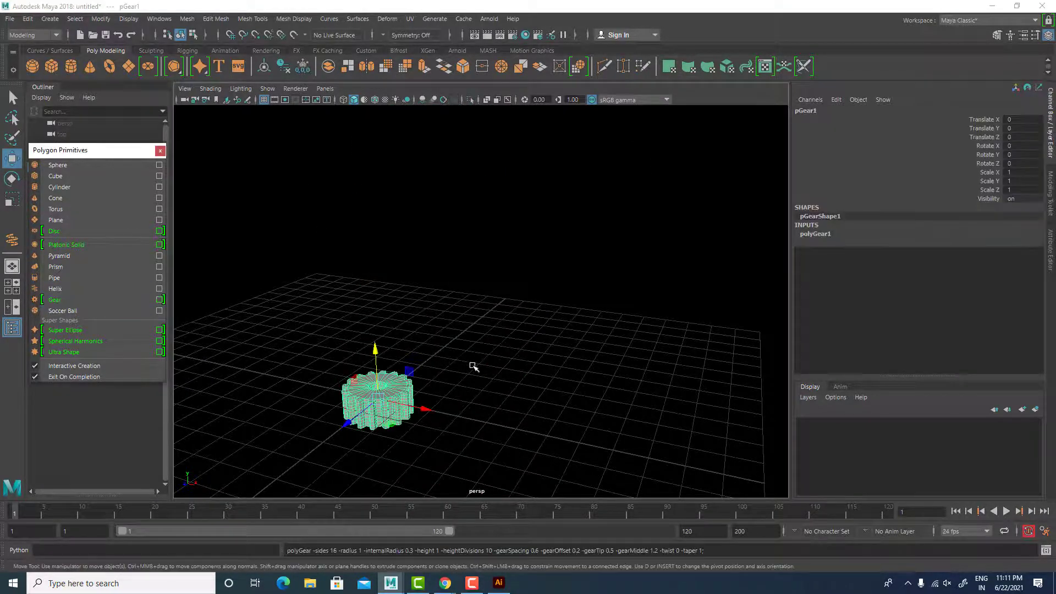
alt+middle_drag(471, 368, 569, 294)
alt+right_drag(570, 294, 646, 385)
alt+middle_drag(646, 385, 504, 297)
alt+drag(504, 297, 694, 315)
Step: Show the gear's channel values and set its sides to 13 and radius to 1.4
click(816, 234)
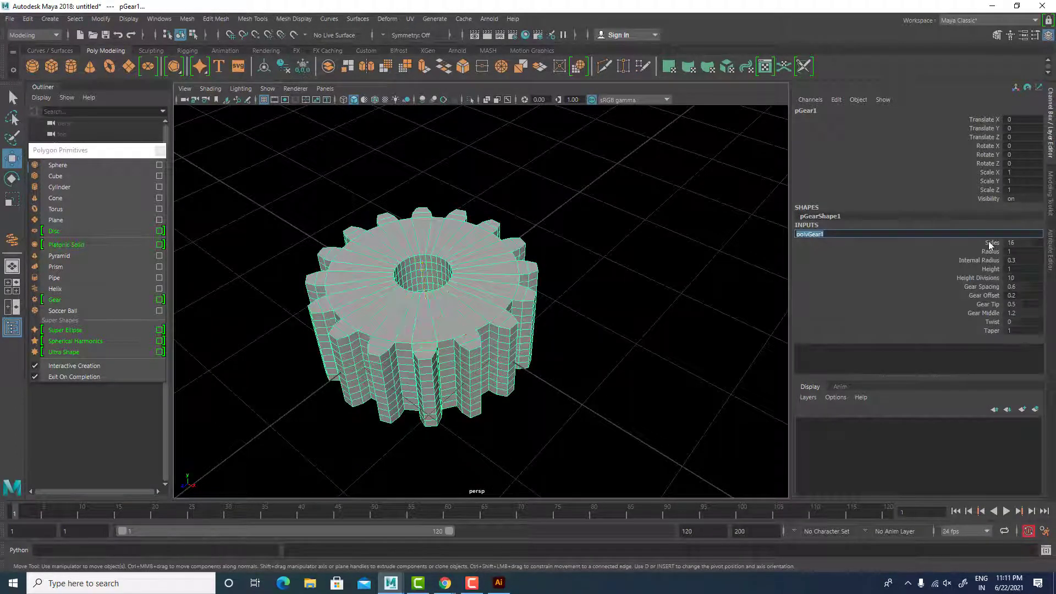
click(992, 242)
mouse_move(683, 238)
middle_down()
mouse_move(638, 260)
mouse_move(692, 255)
middle_up()
click(983, 252)
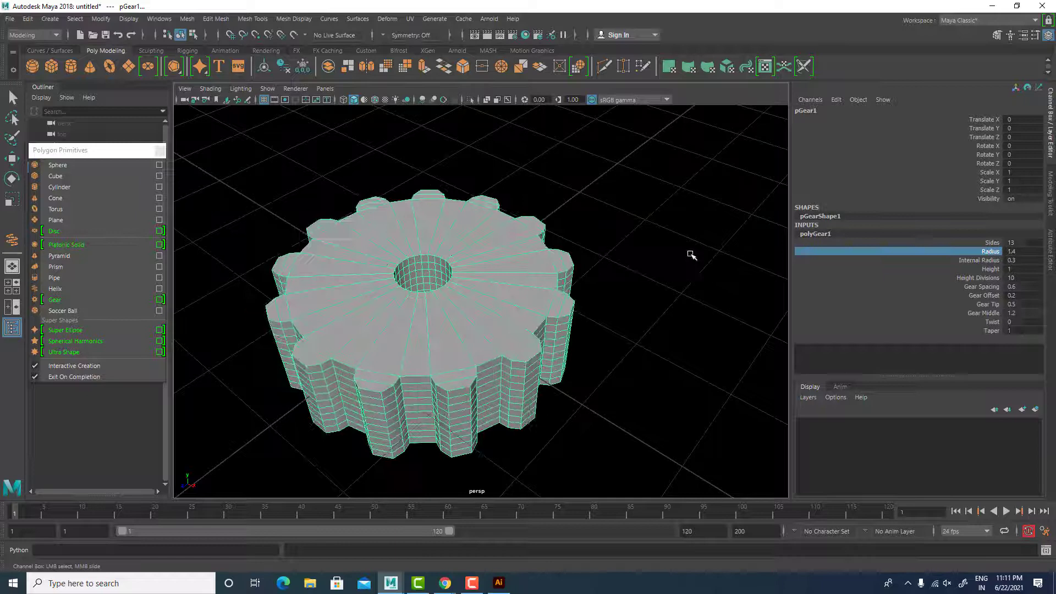
Step: Set the gear's internal radius to 1.3, height 0.7, height divisions 1, gear offset 0.6, gear tip 0.1 and gear middle 1
click(985, 260)
middle_drag(782, 263, 659, 284)
click(991, 269)
click(985, 278)
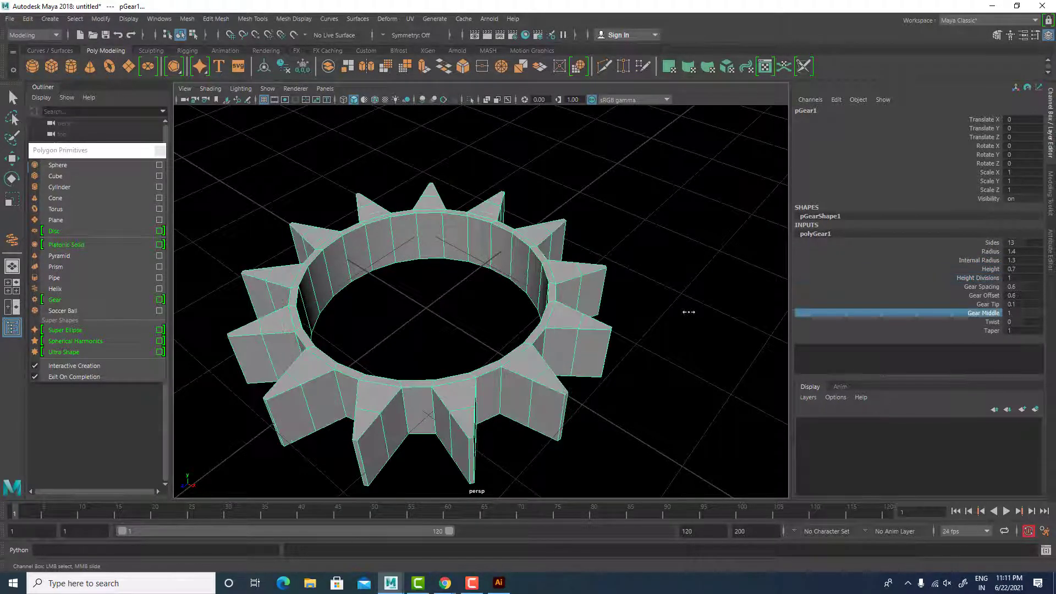
Step: Set the gear's twist to 50.42 and adjust its taper
middle_drag(686, 309, 734, 305)
click(951, 323)
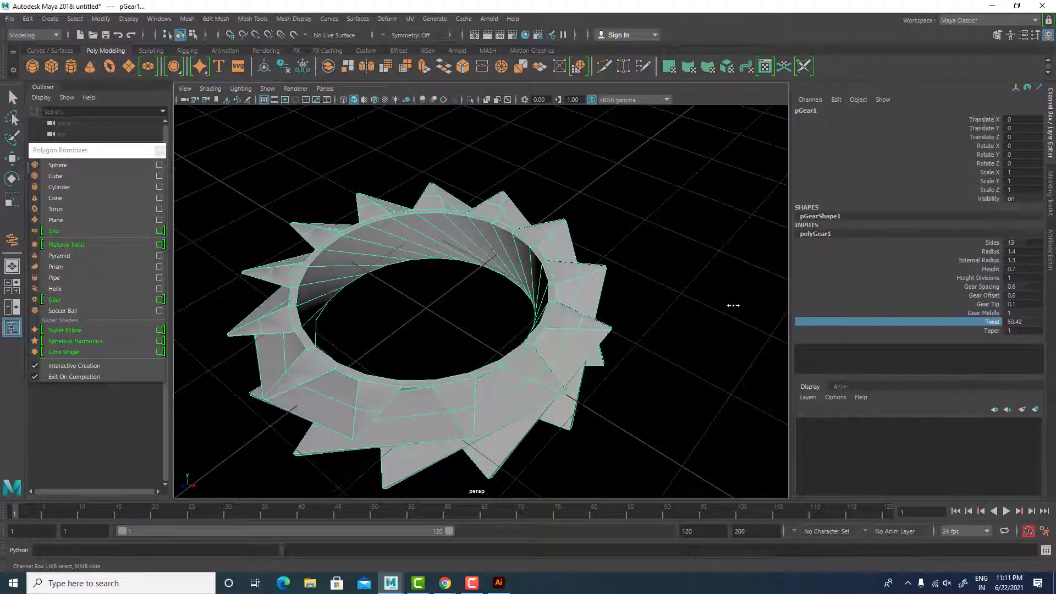
mouse_move(628, 340)
alt+mouse_down()
mouse_move(627, 243)
mouse_move(698, 328)
mouse_move(627, 332)
alt+mouse_up()
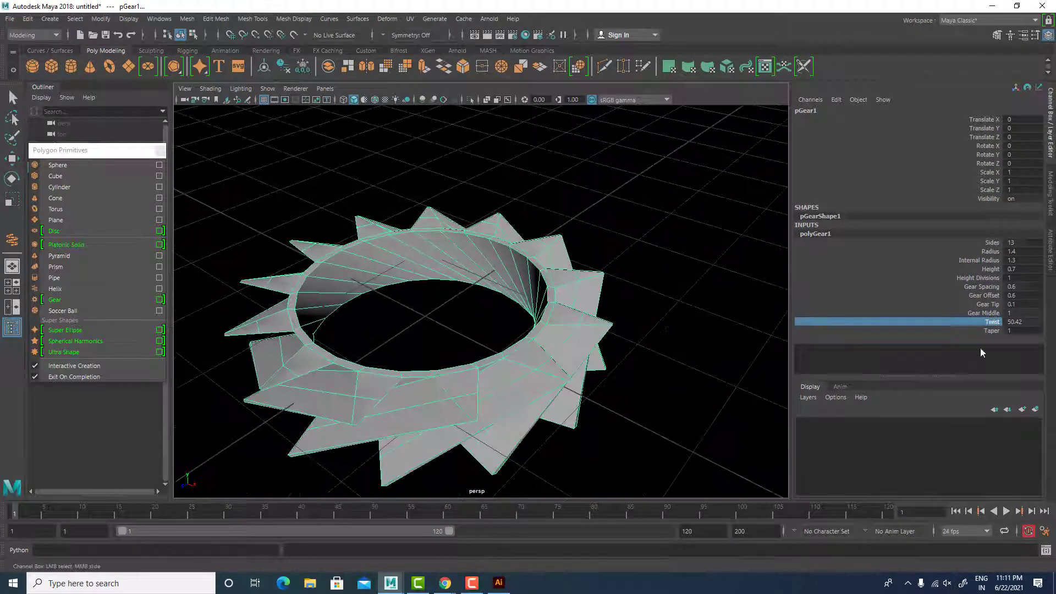
click(990, 331)
middle_drag(749, 295, 748, 296)
Step: Delete the gear and draw a polygon soccer ball with a radius of about 0.743 near the grid's centre
alt+drag(709, 311, 740, 309)
key(w)
key(Delete)
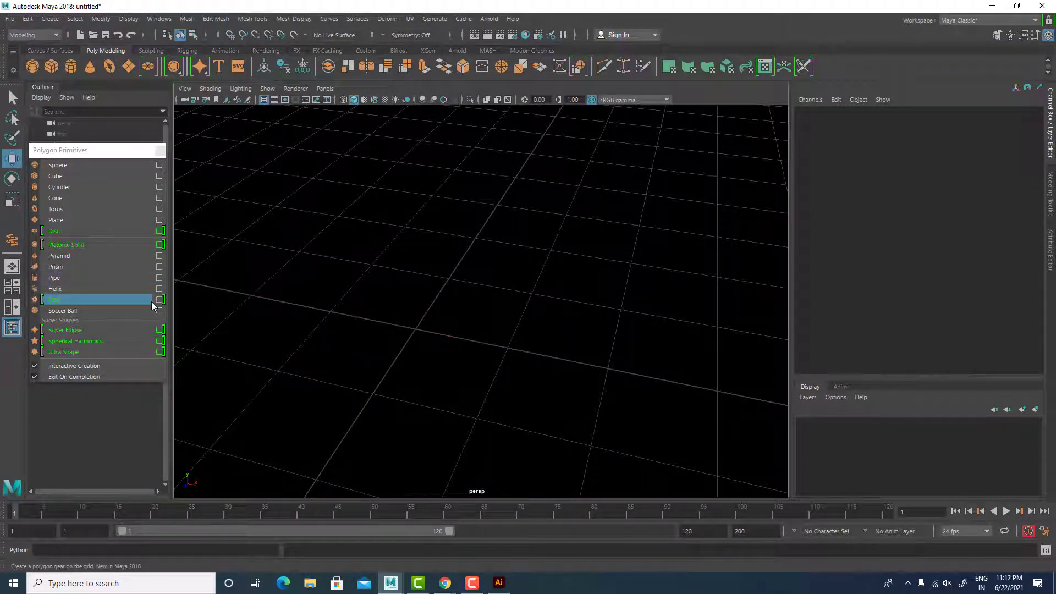
click(97, 311)
drag(462, 315, 575, 359)
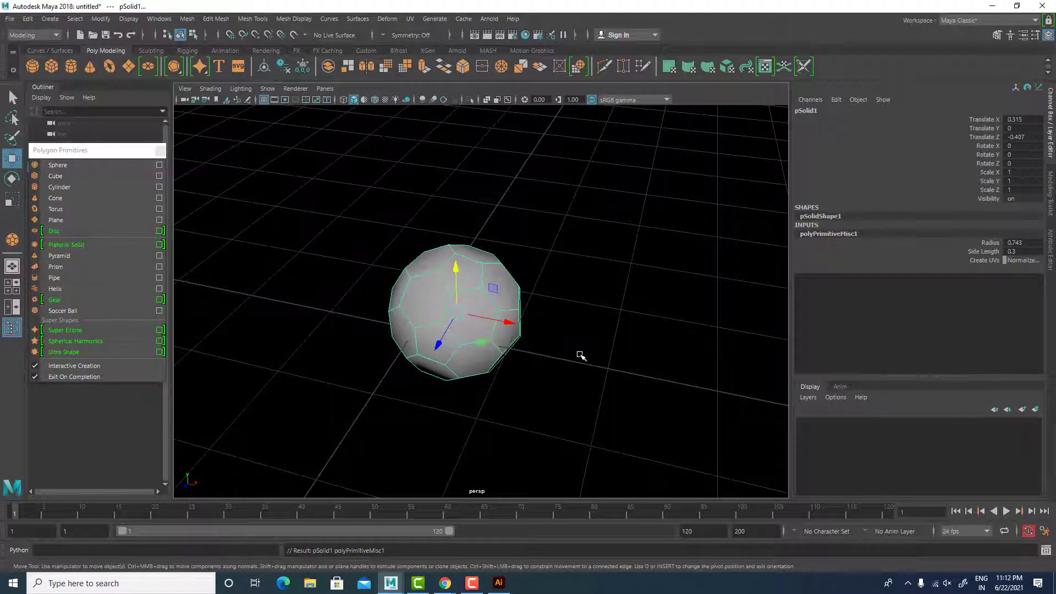
Step: Adjust the soccer ball's radius and side length
click(988, 245)
middle_drag(680, 217, 685, 219)
click(976, 252)
middle_drag(765, 246, 712, 244)
Step: Delete the soccer ball and create a super ellipse at the grid's centre
key(Delete)
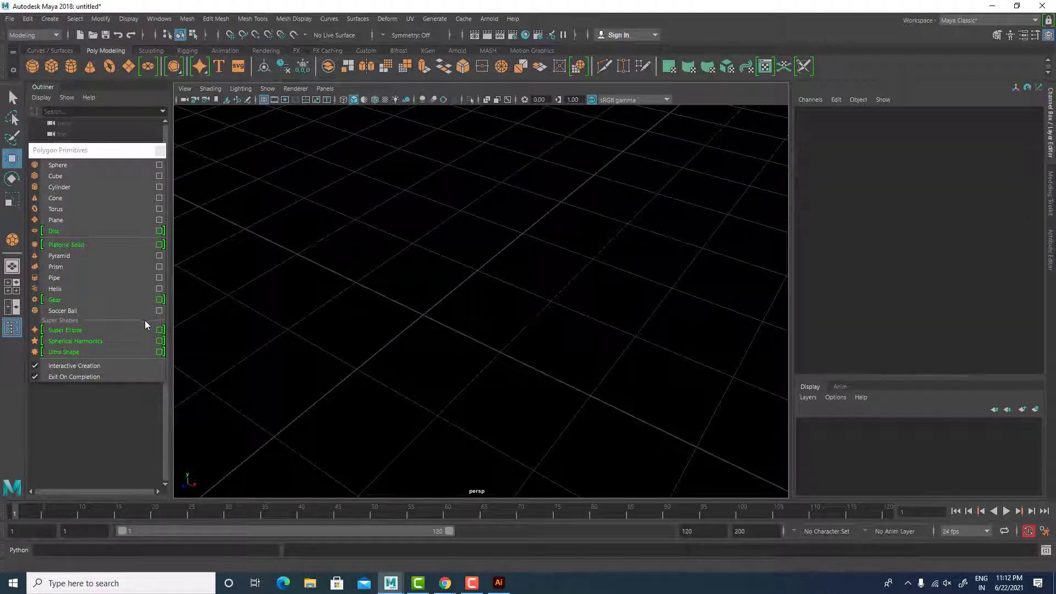
click(85, 331)
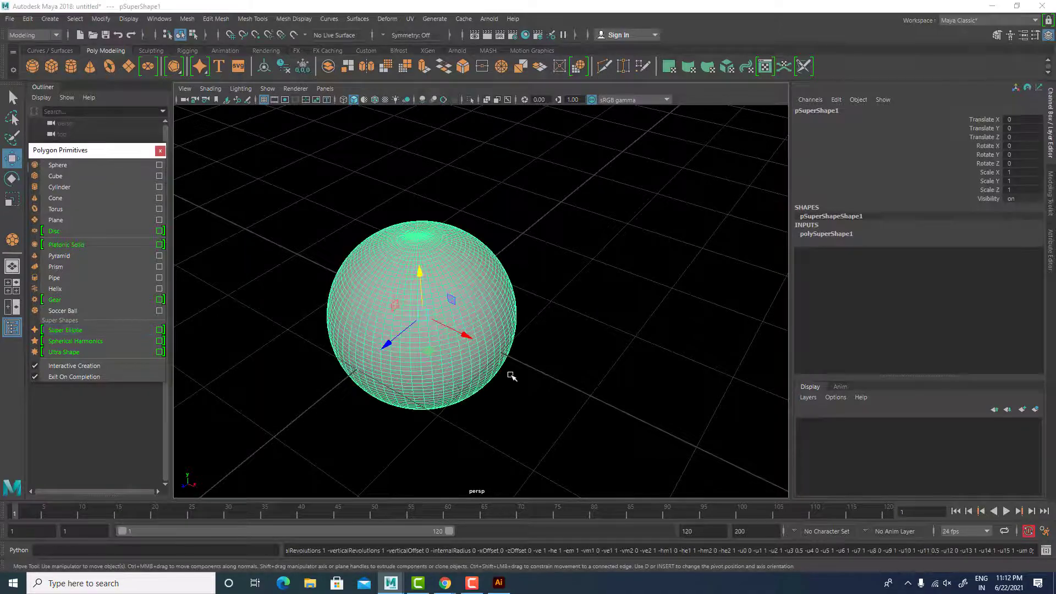
alt+drag(512, 377, 542, 375)
alt+middle_drag(542, 374, 545, 316)
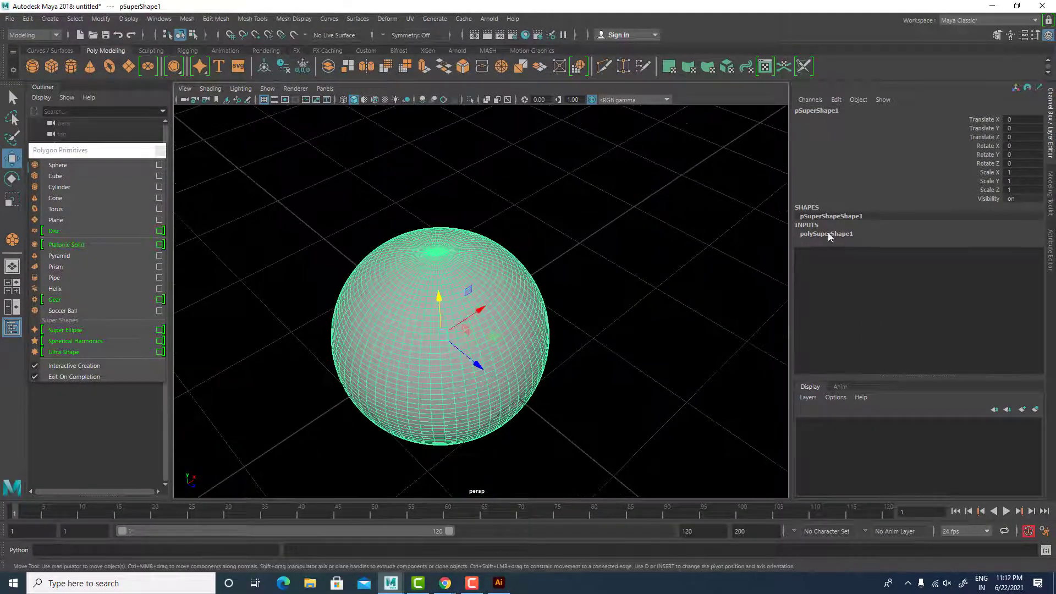
Step: Show the super ellipse's channel values and set its radius to 0.7
click(830, 234)
click(985, 243)
middle_drag(545, 259, 545, 262)
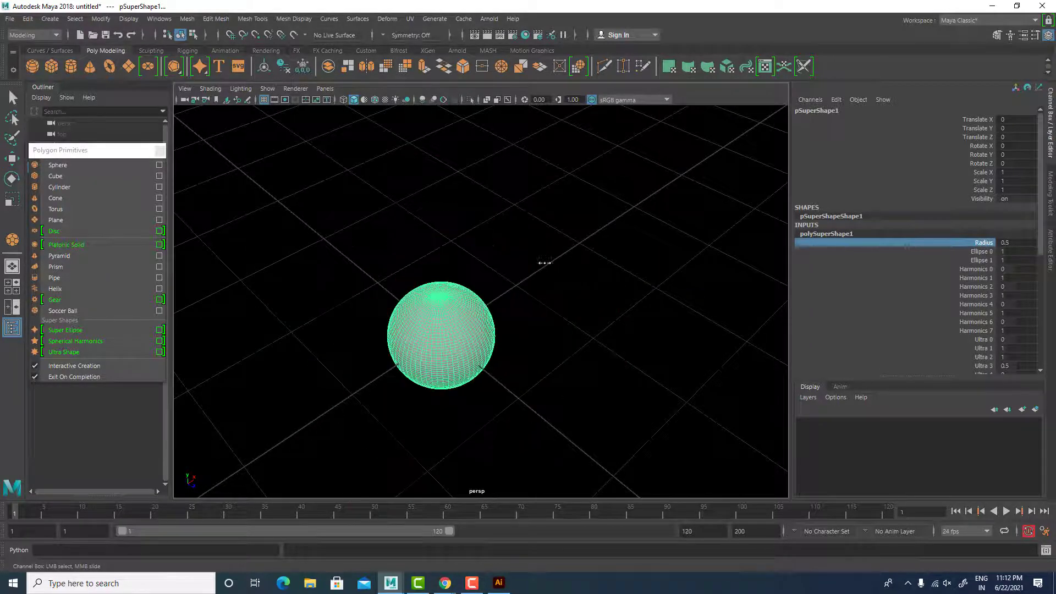
middle_drag(485, 288, 855, 276)
Step: Set the super ellipse's Ellipse 0 to 3.5, Ellipse 1 to 4.8, Harmonics 0 to -8.2, Harmonics 1 to 5, Harmonics 2 to 12.4, Ultra 1 to 2.6
click(982, 251)
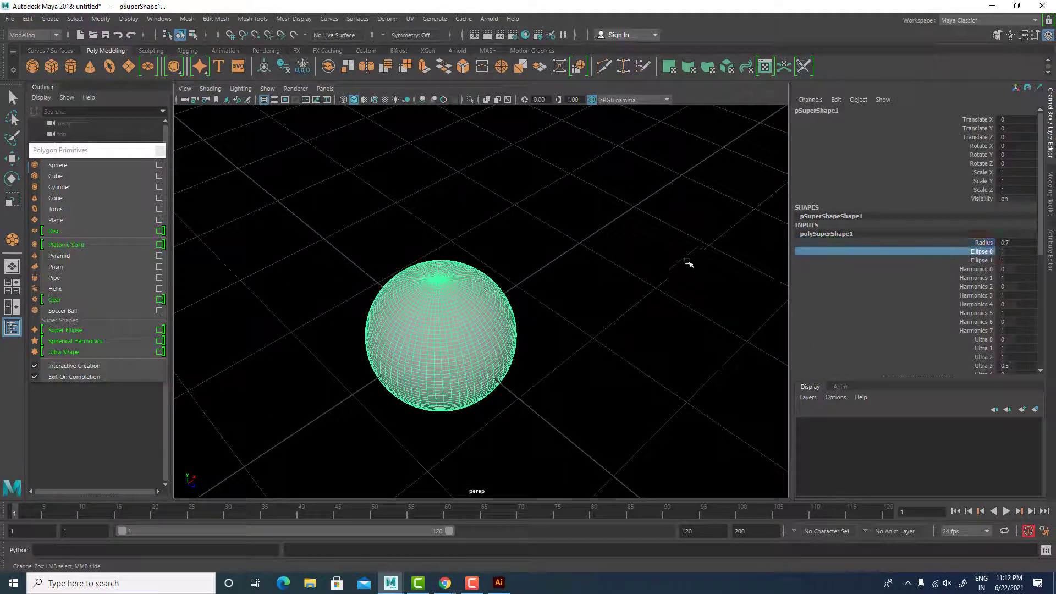
mouse_move(688, 262)
middle_down()
mouse_move(663, 269)
mouse_move(699, 268)
middle_up()
alt+drag(634, 325, 608, 341)
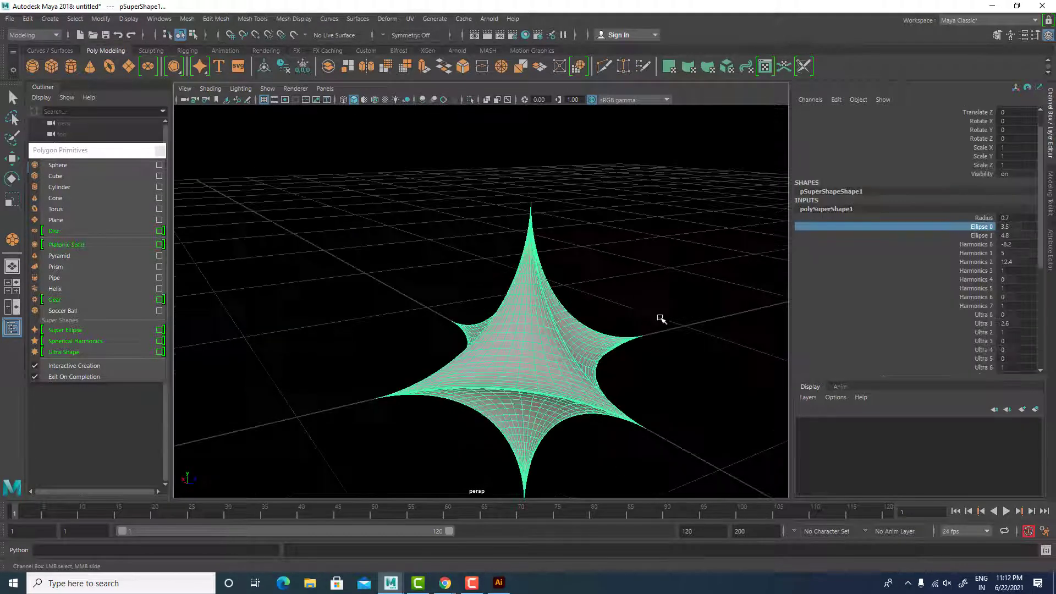
alt+drag(661, 314, 637, 319)
key(w)
alt+right_drag(594, 330, 630, 360)
alt+middle_drag(629, 359, 630, 356)
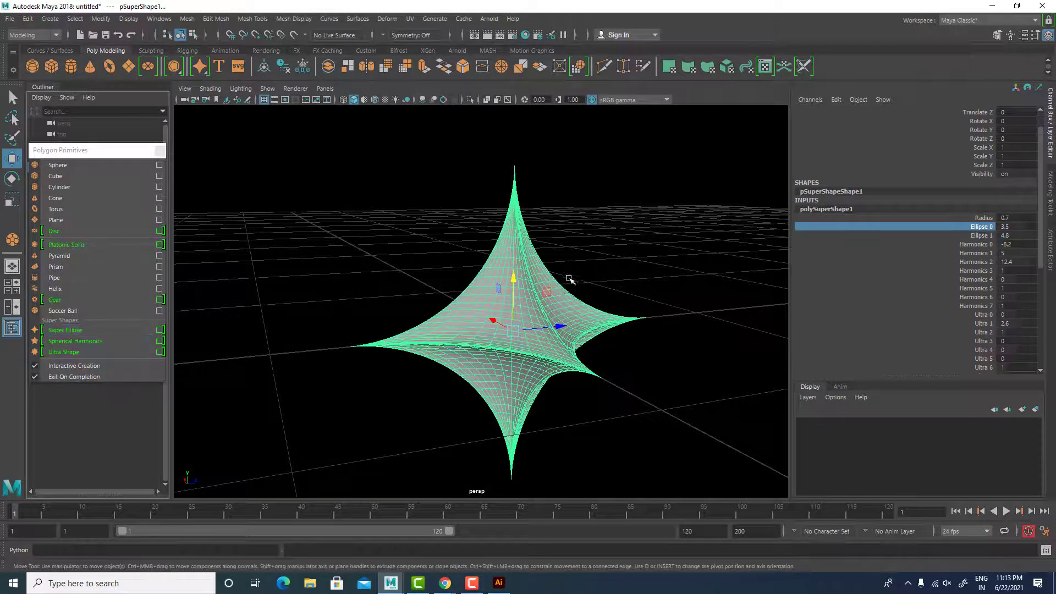
Step: Delete the star-shaped super ellipse and create a fresh one at the grid's centre
click(585, 260)
drag(588, 259, 463, 438)
key(Delete)
click(64, 330)
scroll(433, 332, down, 3)
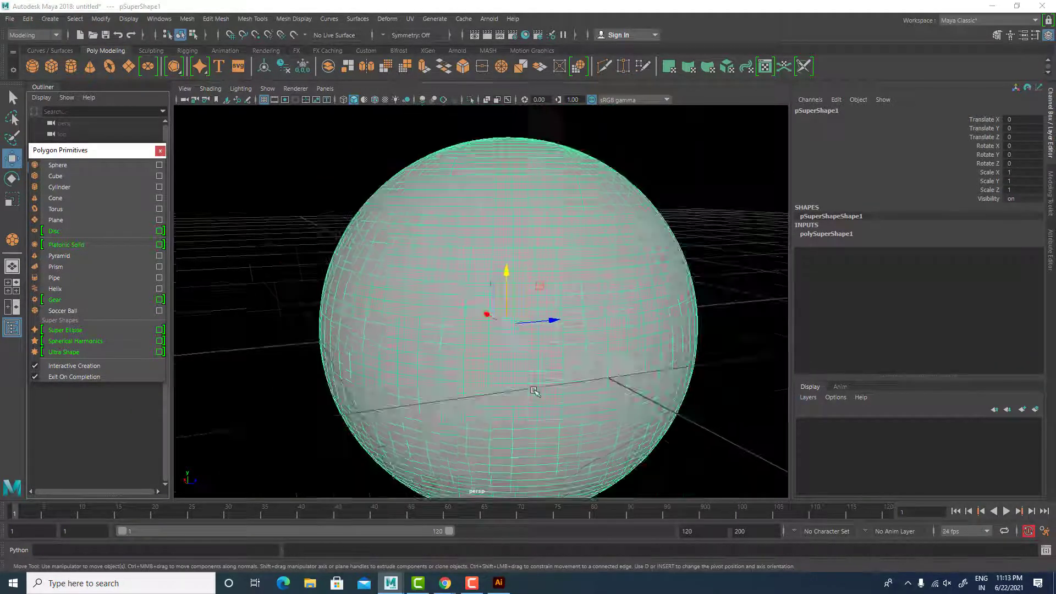
alt+drag(433, 332, 484, 366)
Step: Set the new super ellipse's Ellipse 0 and Ellipse 1 to 5 and its Harmonics 0 to 17.6
click(833, 237)
click(983, 251)
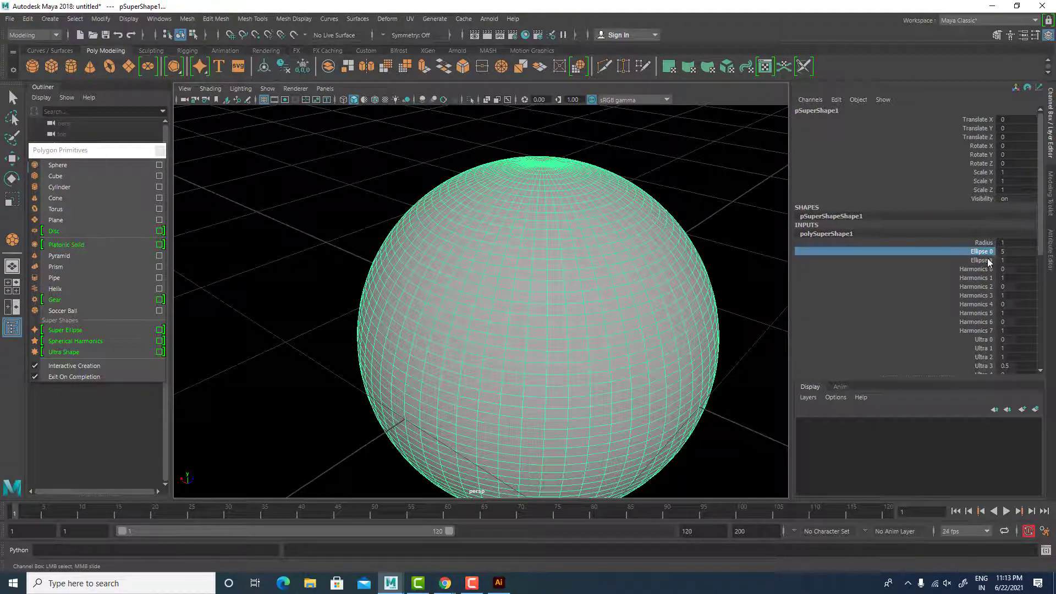
click(989, 263)
click(925, 269)
middle_drag(677, 227, 697, 248)
middle_drag(721, 249, 698, 264)
scroll(696, 273, down, 5)
alt+drag(696, 273, 614, 293)
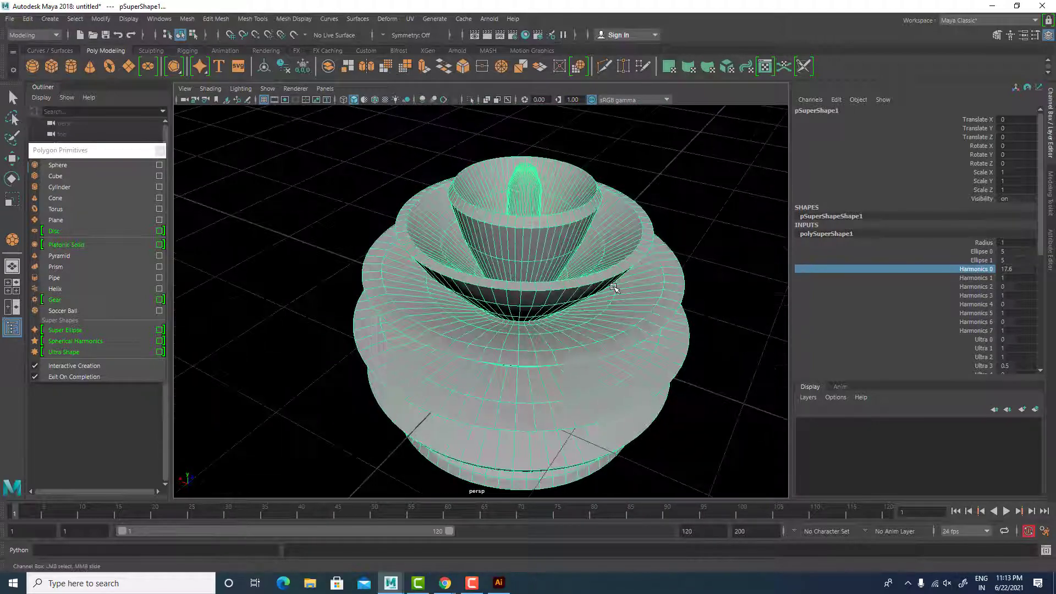
Step: Replace the super ellipse with a spherical harmonics shape, using radius 1.9, Ellipse 0 and Ellipse 1 at 0, and Harmonics 0 at -1.5
click(977, 279)
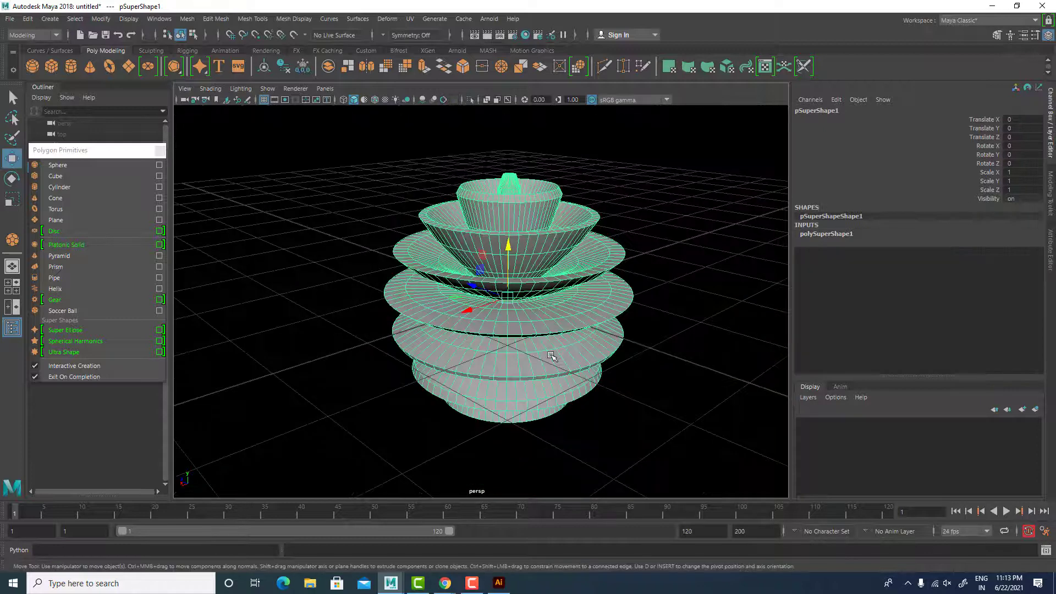
key(Delete)
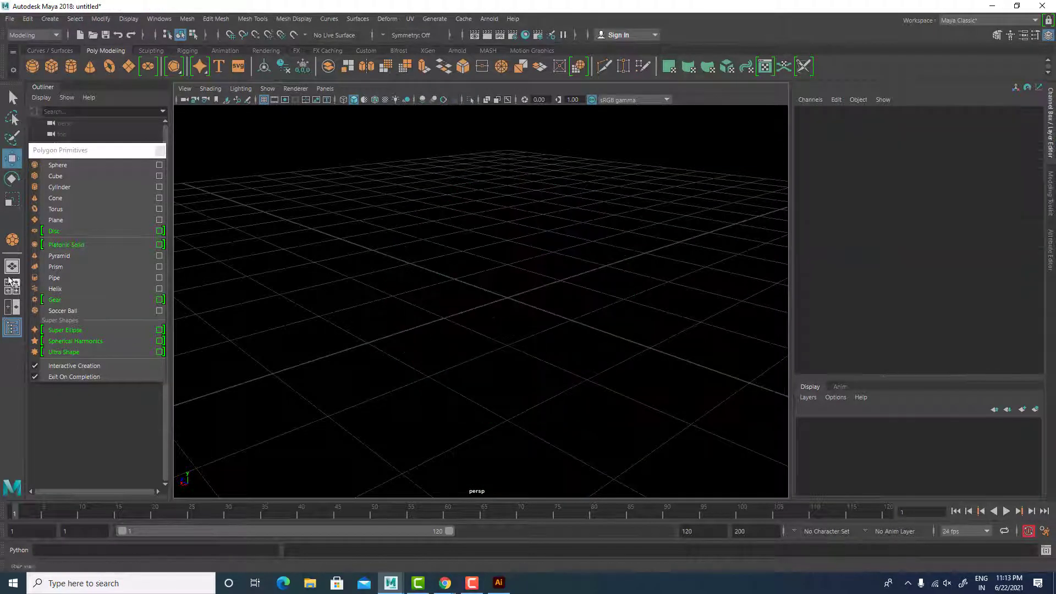
click(77, 342)
click(837, 235)
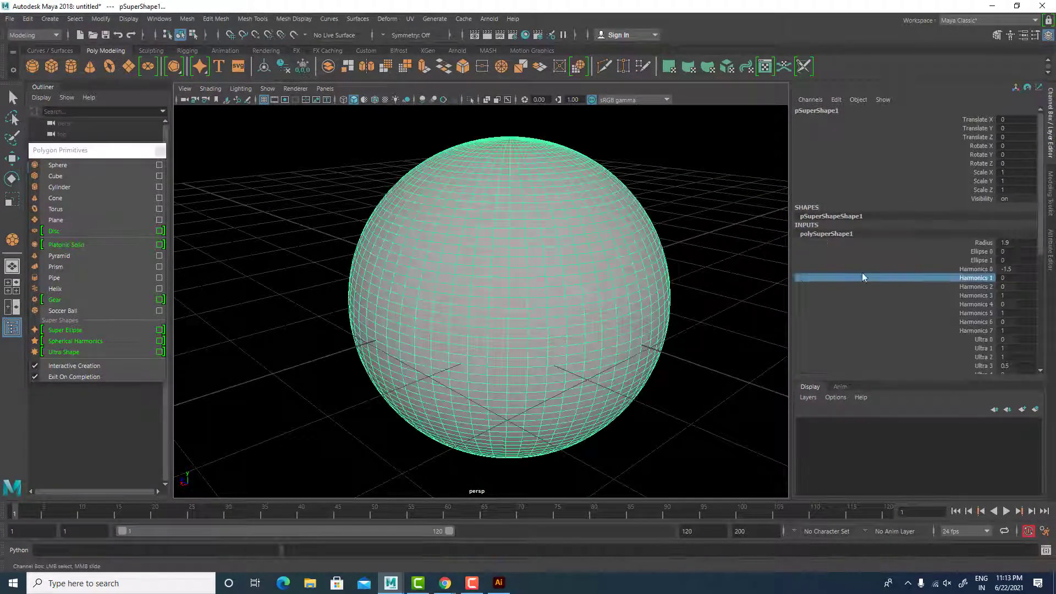
Step: Adjust the harmonics values to give the shape pumpkin-like vertical ribs, inspect it from above and delete it
scroll(1023, 295, down, 2)
click(982, 266)
middle_drag(709, 270, 790, 288)
alt+drag(762, 292, 715, 383)
click(760, 270)
alt+drag(760, 271, 493, 284)
click(493, 284)
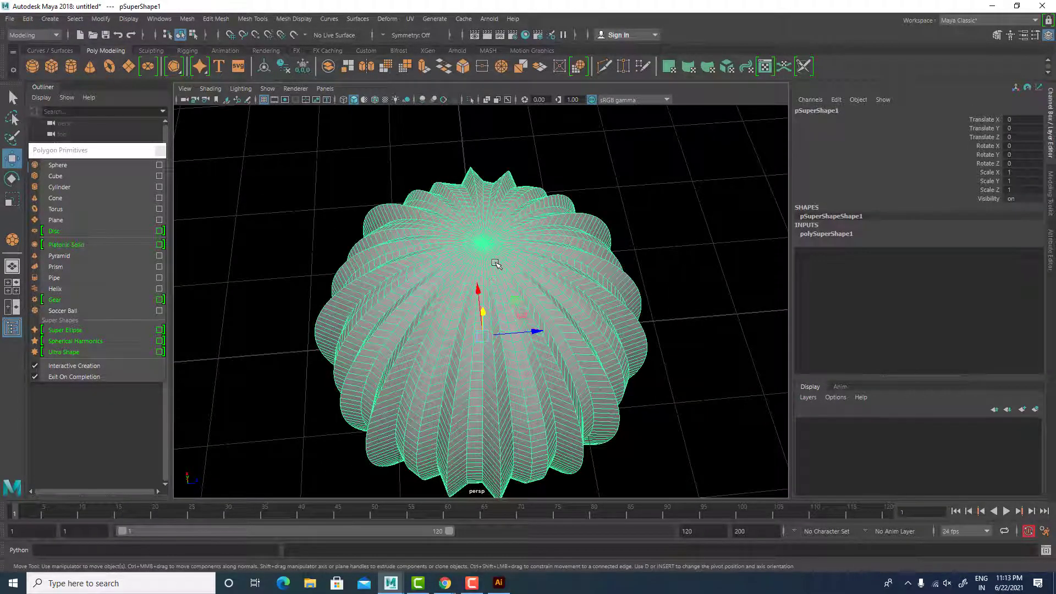
key(Delete)
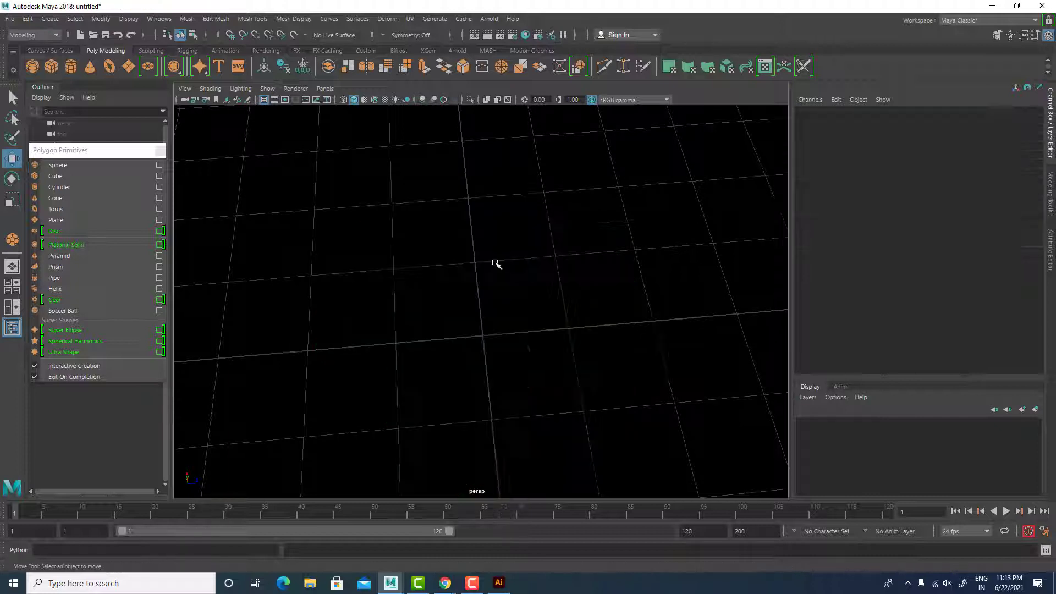
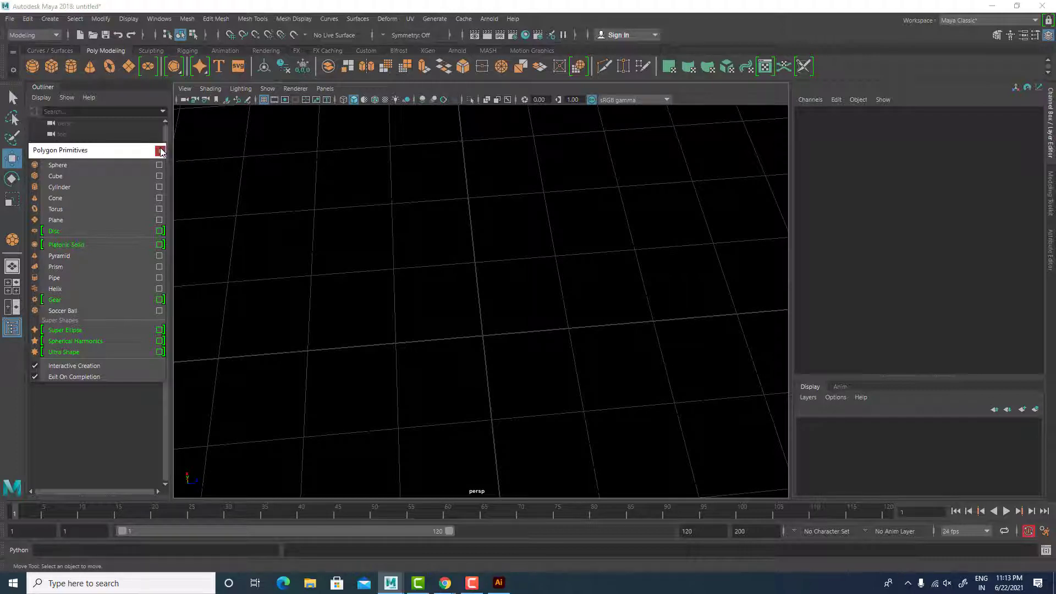
Step: Close the floating Polygon Primitives list and draw a thin cylinder with a radius of about 0.07 and a height of about 1.93
click(160, 150)
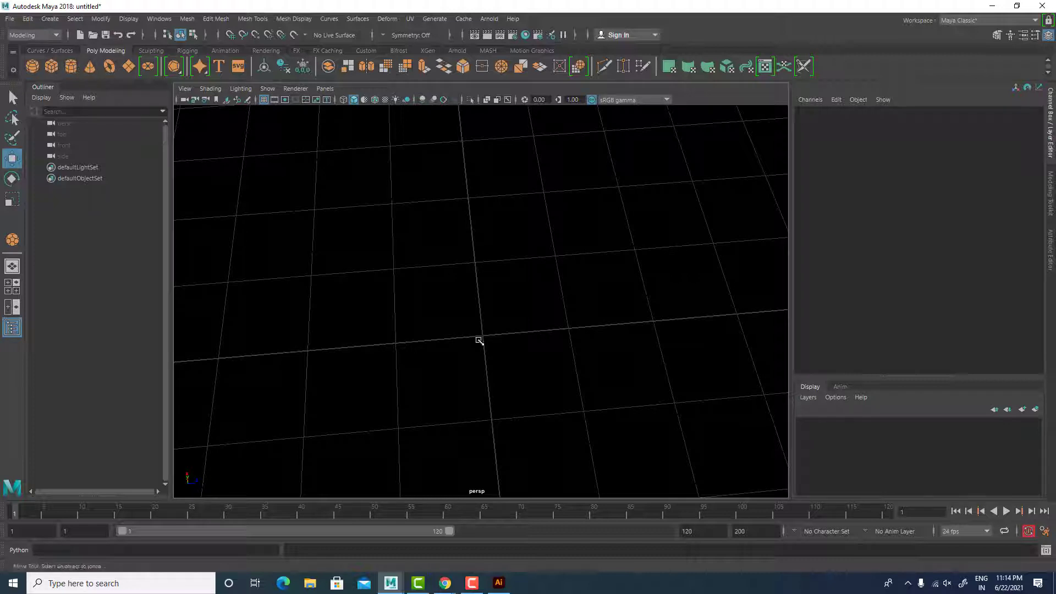
drag(479, 341, 447, 240)
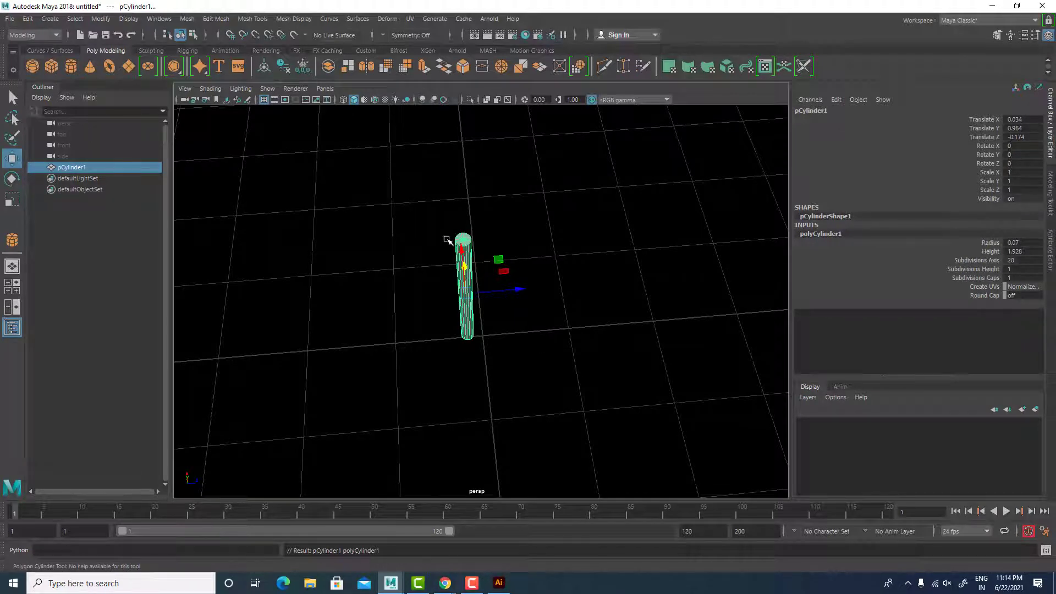
Step: Delete the cylinder and draw a polygon cone with a radius of about 0.48 and a height of about 2
key(Delete)
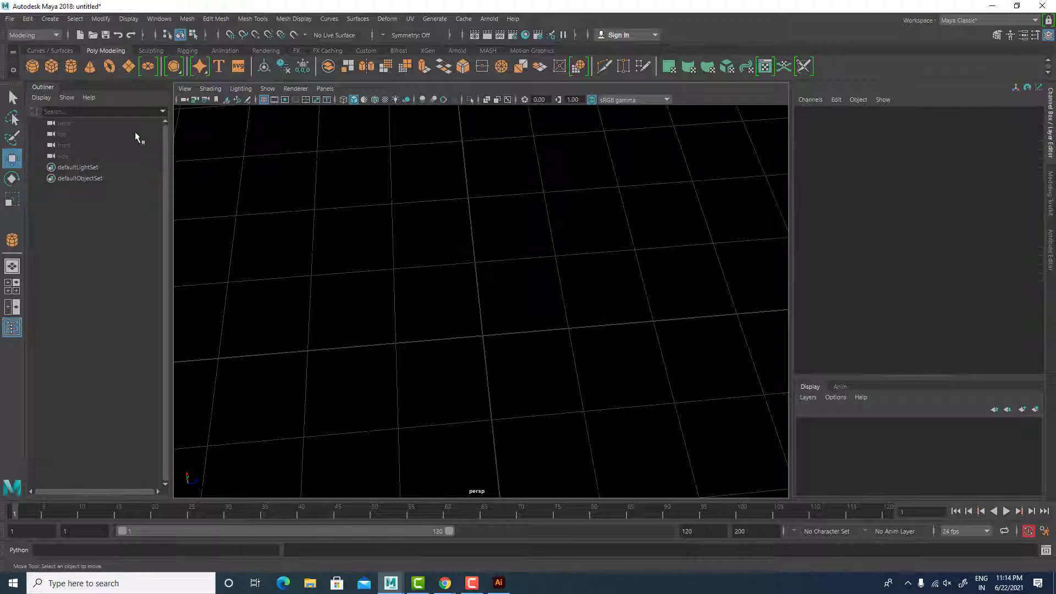
click(89, 66)
drag(495, 330, 528, 193)
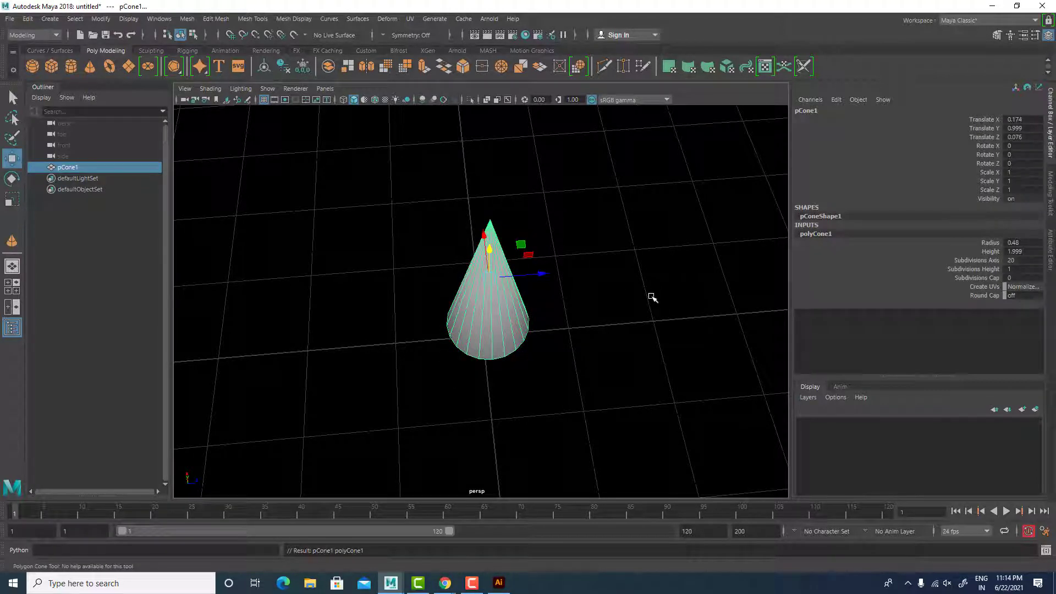
Step: Delete the cone and draw a polygon sphere with a radius of about 0.564, raised to a Translate Y of 0.389
key(Delete)
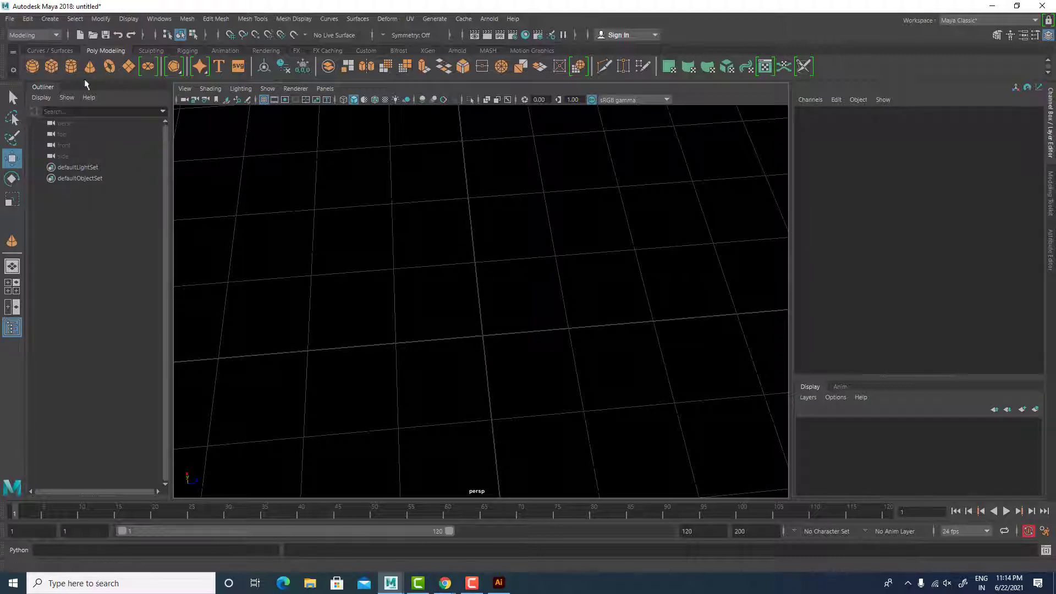
click(51, 65)
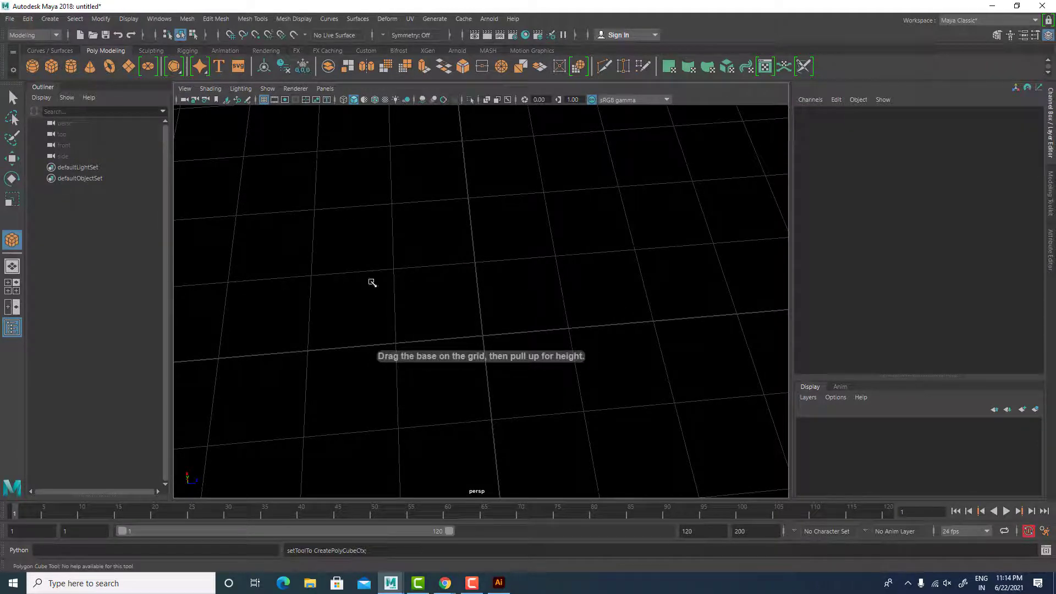
drag(462, 307, 557, 318)
drag(474, 273, 475, 220)
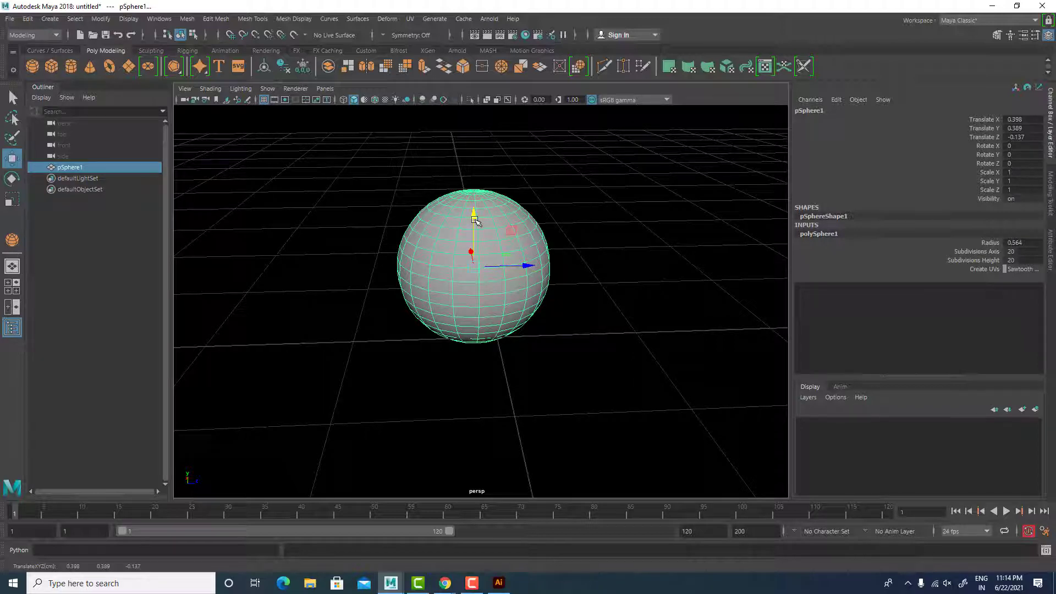
Step: In the side view, raise the sphere until it rests on the ground line
key(space)
key(space)
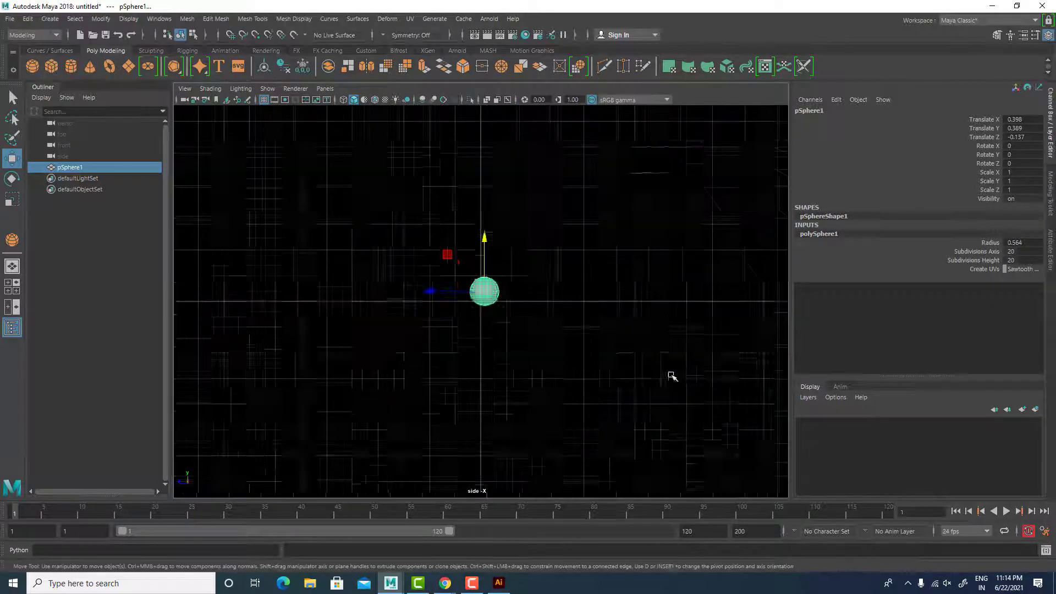
scroll(646, 387, up, 3)
drag(526, 303, 529, 289)
scroll(649, 349, up, 2)
scroll(650, 348, up, 2)
alt+middle_drag(649, 349, 489, 286)
Step: Select the faces of the sphere's upper half and delete them, leaving a bowl shape
right_drag(375, 266, 385, 296)
drag(266, 240, 616, 322)
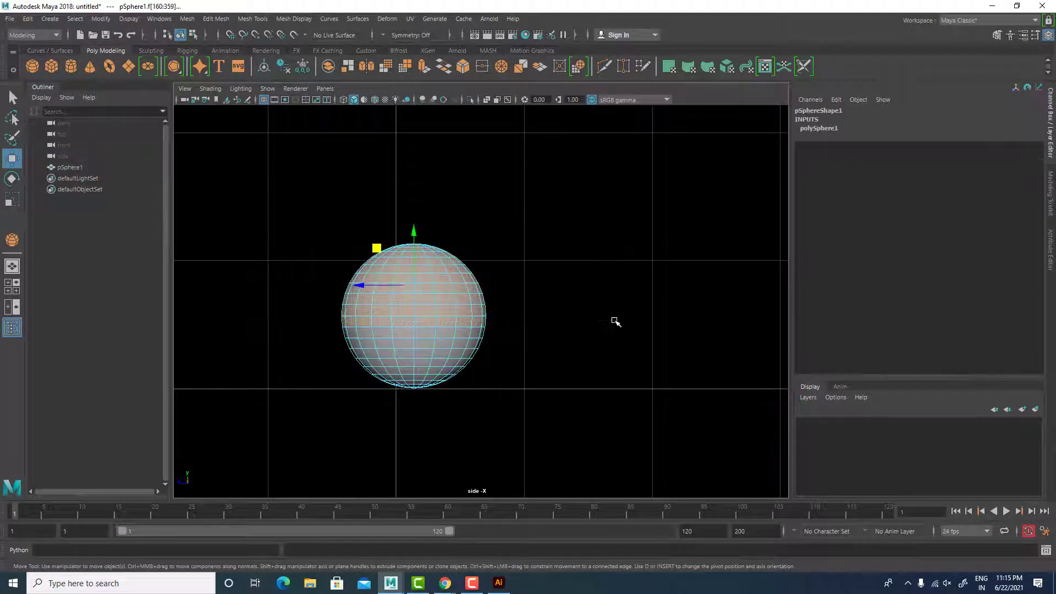
key(Delete)
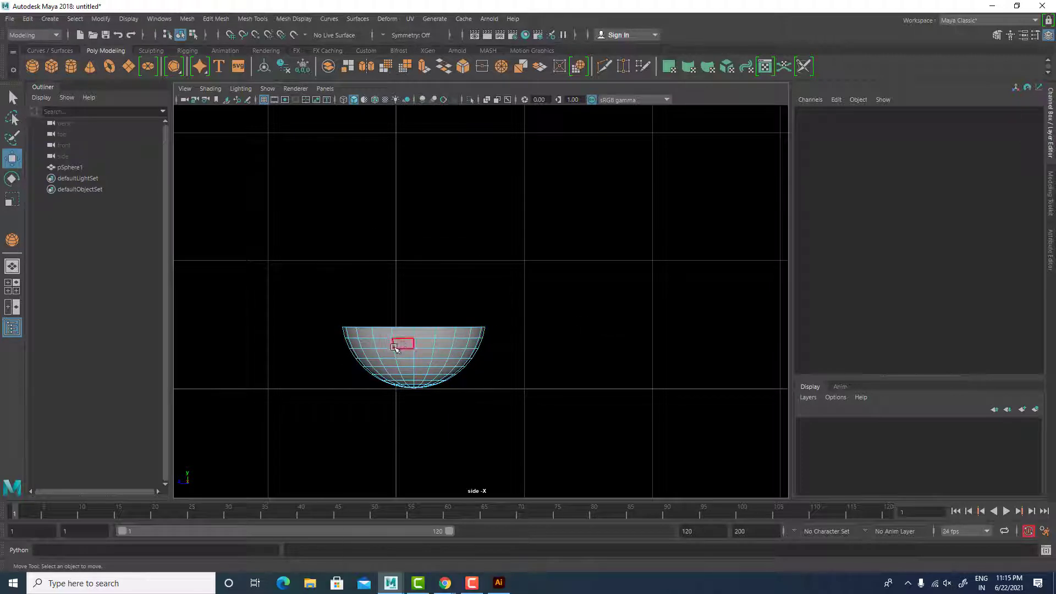
Step: Select the bowl as a whole object and turn on two-sided lighting in the perspective view
right_drag(394, 271, 547, 229)
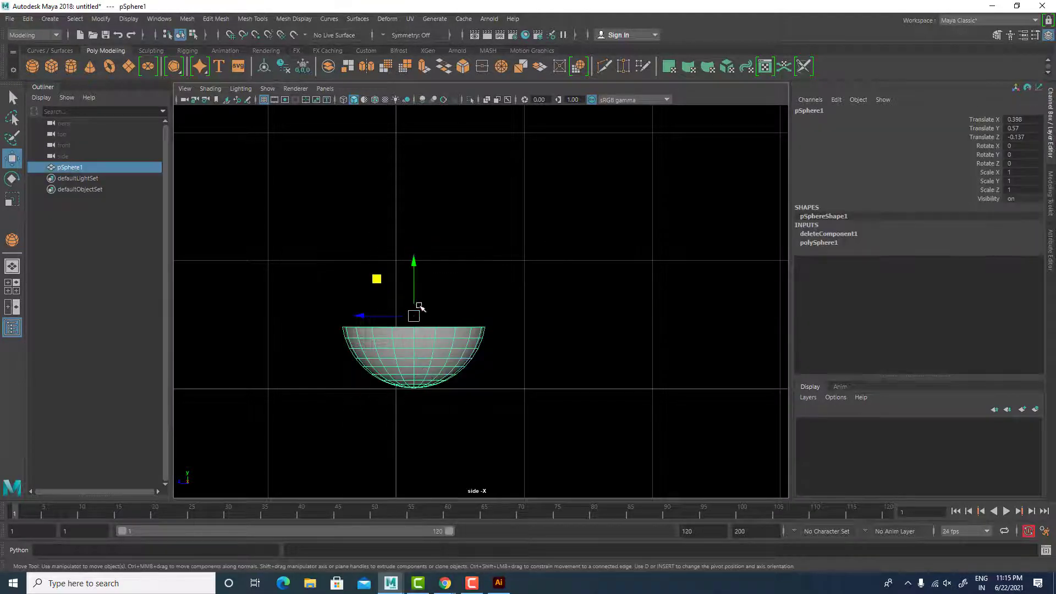
key(space)
key(space)
scroll(655, 226, up, 3)
alt+drag(656, 227, 625, 361)
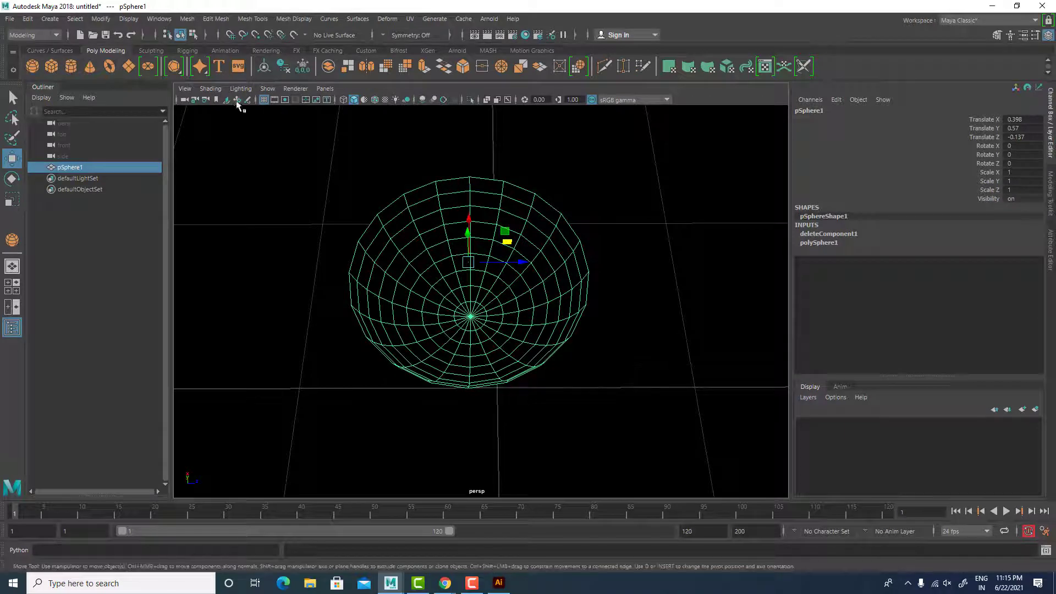
click(240, 90)
click(251, 167)
click(627, 193)
alt+drag(563, 282, 601, 235)
click(601, 235)
alt+drag(617, 279, 563, 298)
Step: Select the triangular faces around the pole on the bowl's underside one by one
key(space)
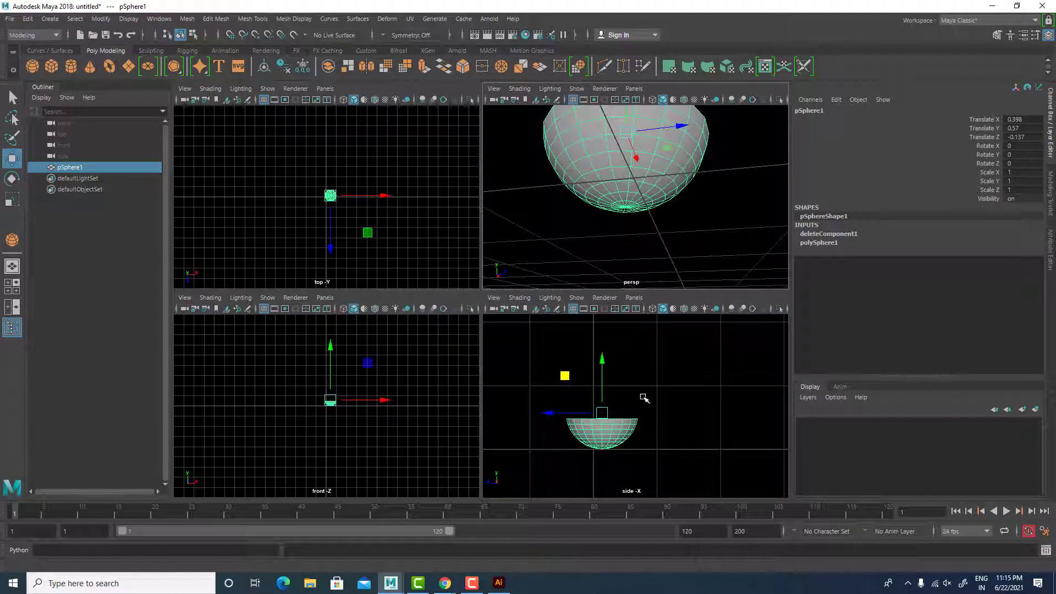
key(space)
scroll(538, 354, up, 3)
key(space)
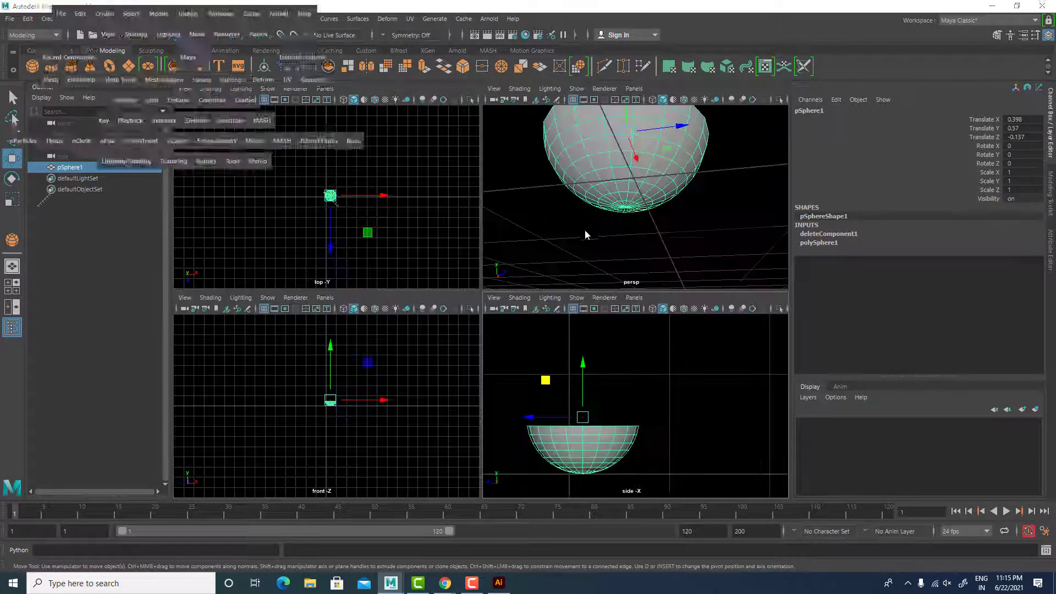
key(space)
alt+drag(573, 352, 568, 323)
scroll(568, 330, up, 2)
right_drag(441, 266, 441, 299)
scroll(451, 292, up, 5)
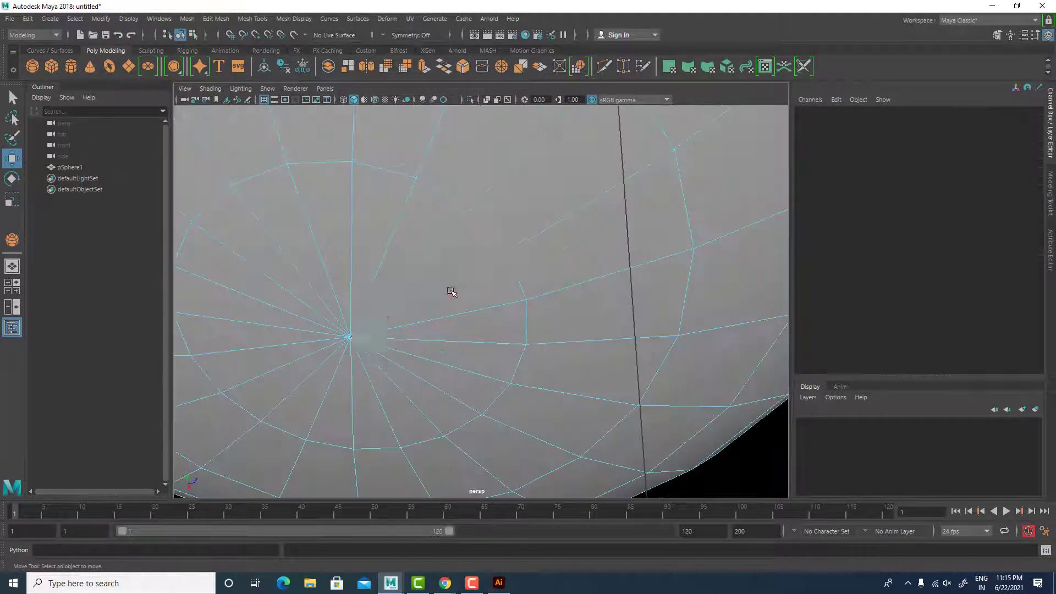
click(362, 221)
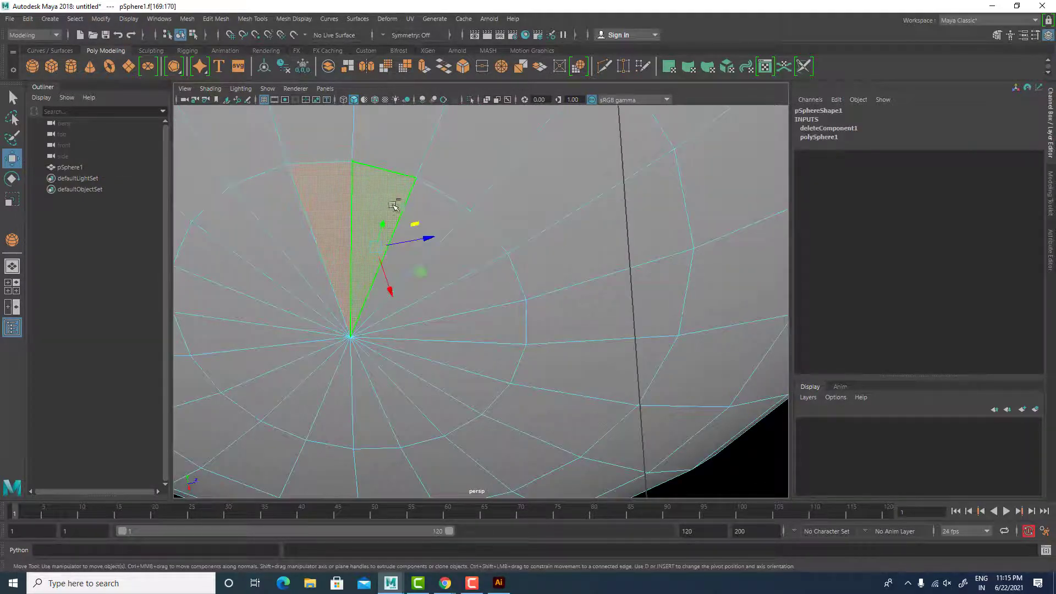
shift+click(424, 210)
click(300, 209)
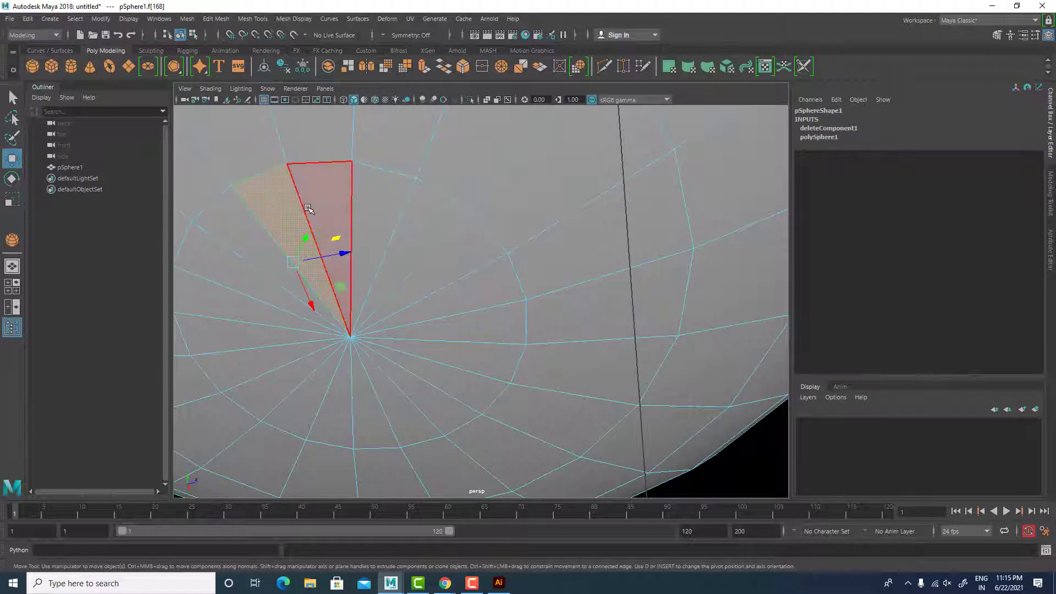
shift+click(331, 202)
shift+click(375, 207)
shift+click(416, 230)
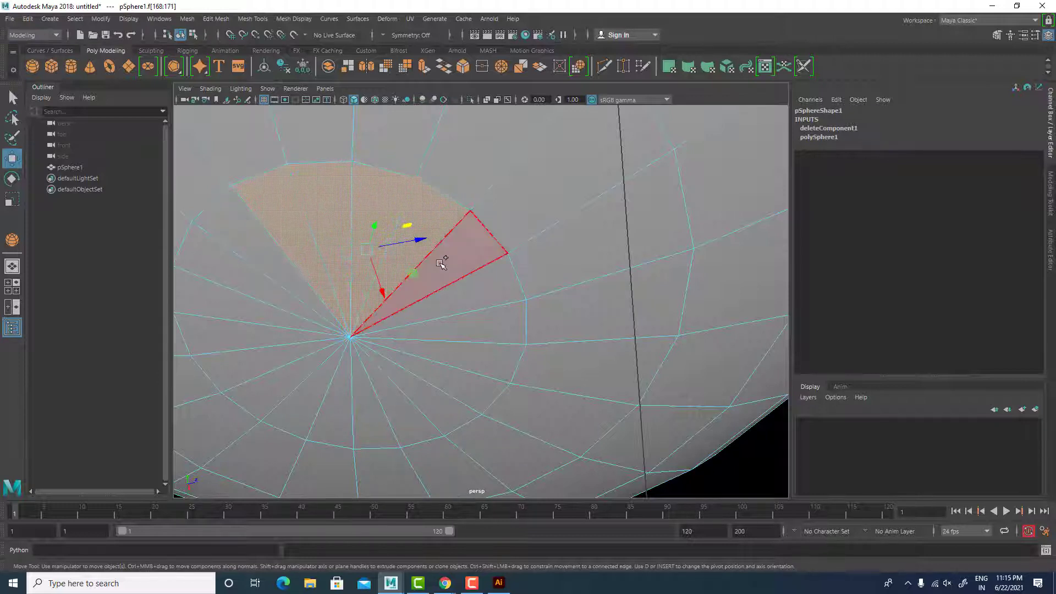
shift+click(445, 262)
shift+click(460, 296)
Step: Select the pole vertex on the bowl's underside and convert the selection to its surrounding faces
key(F9)
click(357, 337)
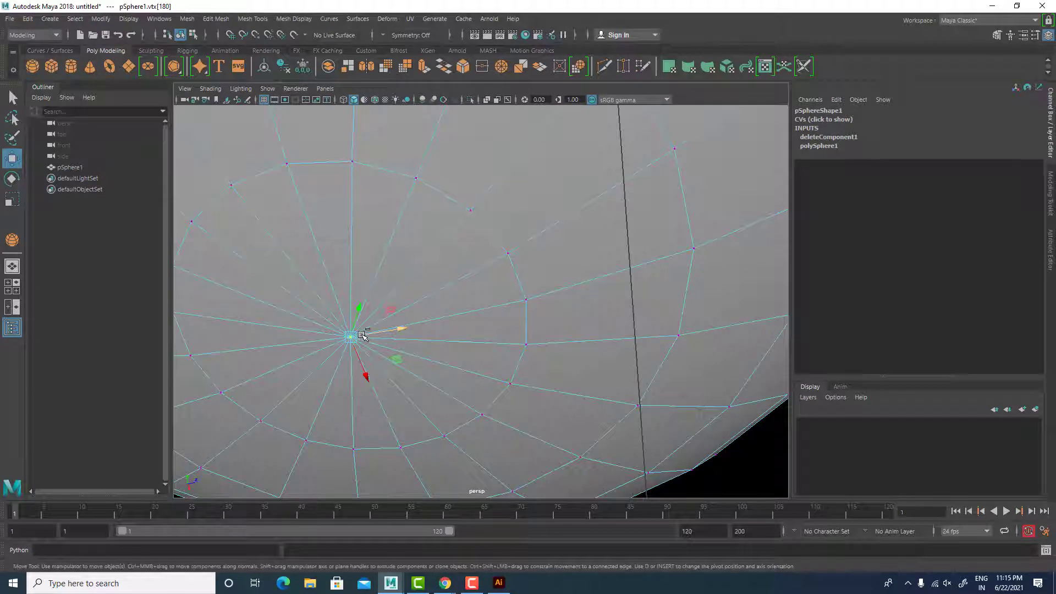
ctrl+right_click(362, 334)
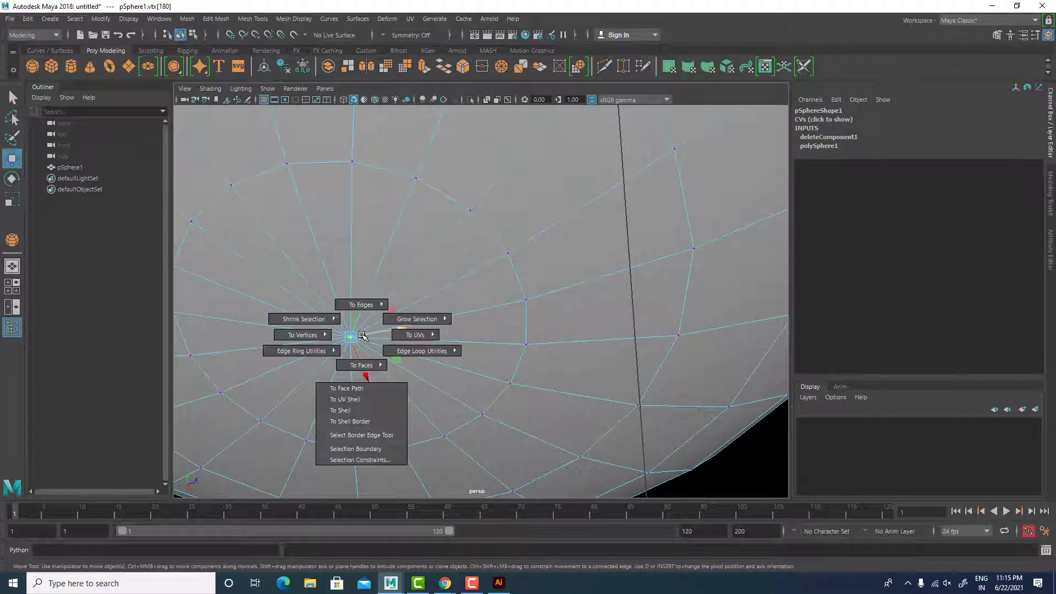
click(363, 363)
click(364, 389)
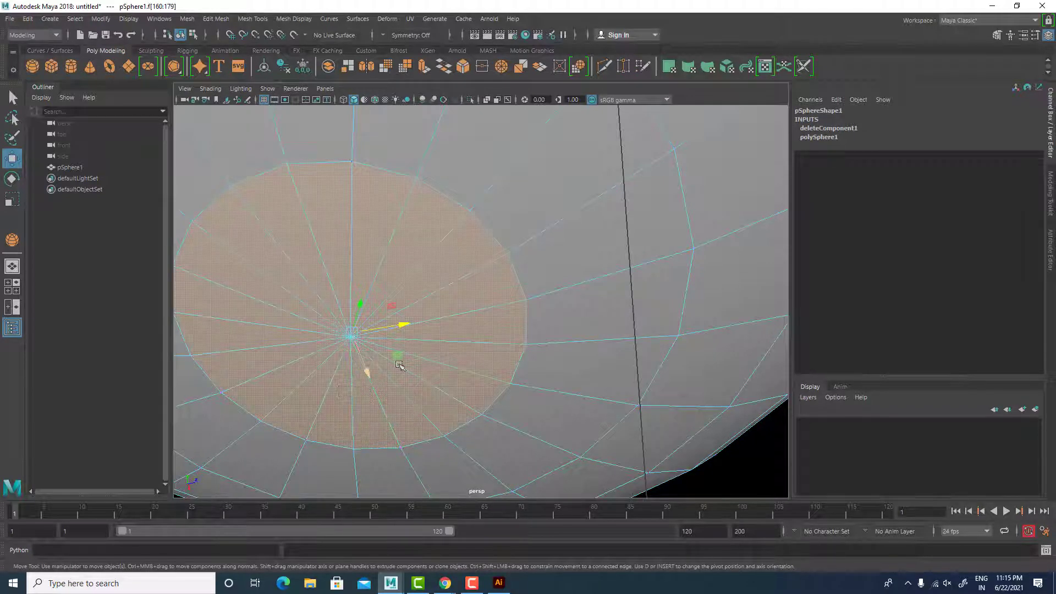
Step: Extrude the selected faces around the pole slightly downward to form a small foot under the bowl
scroll(400, 366, down, 5)
shift+drag(456, 289, 499, 348)
scroll(500, 349, down, 5)
alt+middle_drag(518, 324, 515, 355)
scroll(519, 308, up, 2)
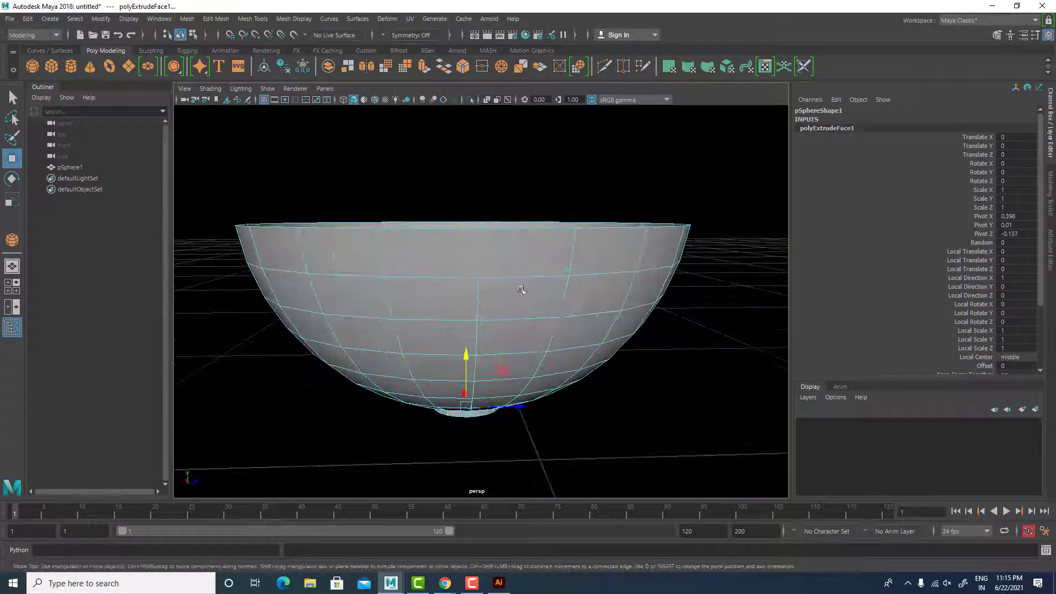
right_drag(520, 267, 521, 291)
alt+drag(589, 290, 541, 296)
scroll(542, 353, down, 4)
scroll(542, 298, up, 2)
Step: Duplicate the whole bowl and move the copy beside it to a Translate Z of about 1.37
right_drag(522, 271, 559, 245)
click(466, 282)
scroll(465, 282, down, 5)
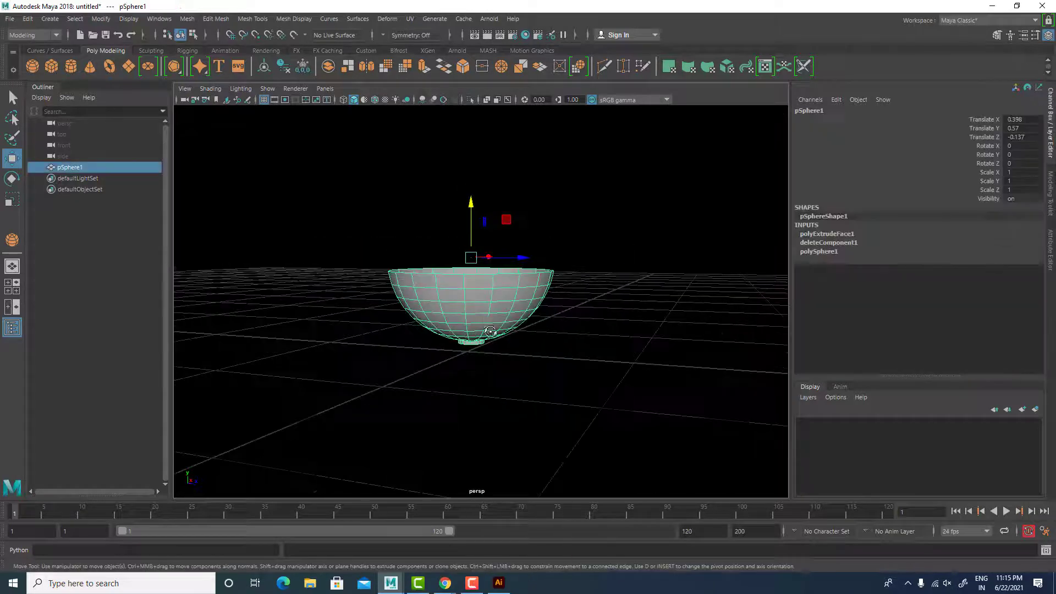
alt+drag(463, 283, 471, 329)
key(ctrl+d)
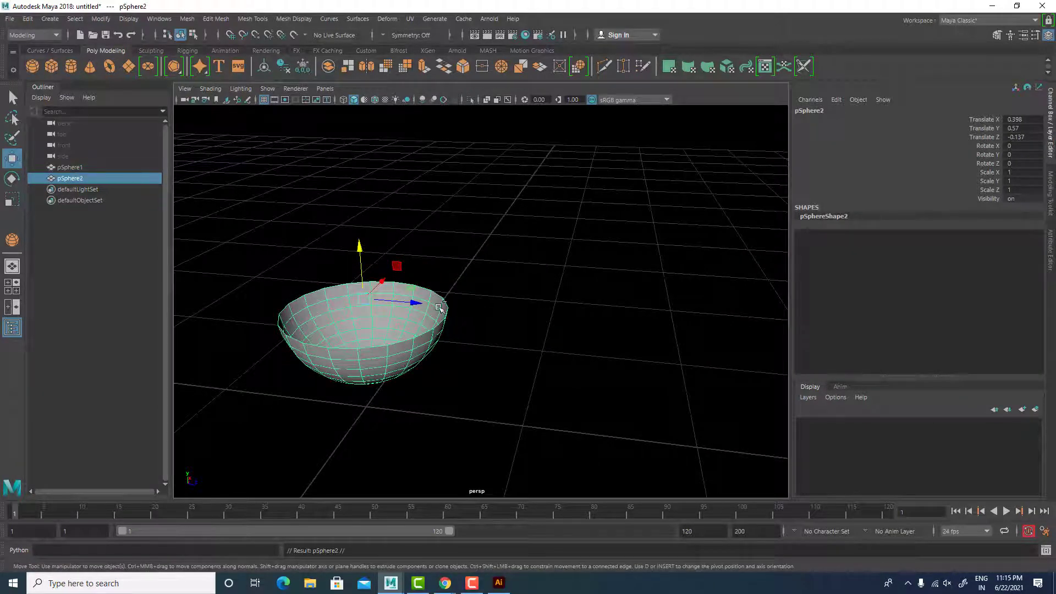
drag(421, 303, 652, 325)
alt+drag(617, 316, 605, 297)
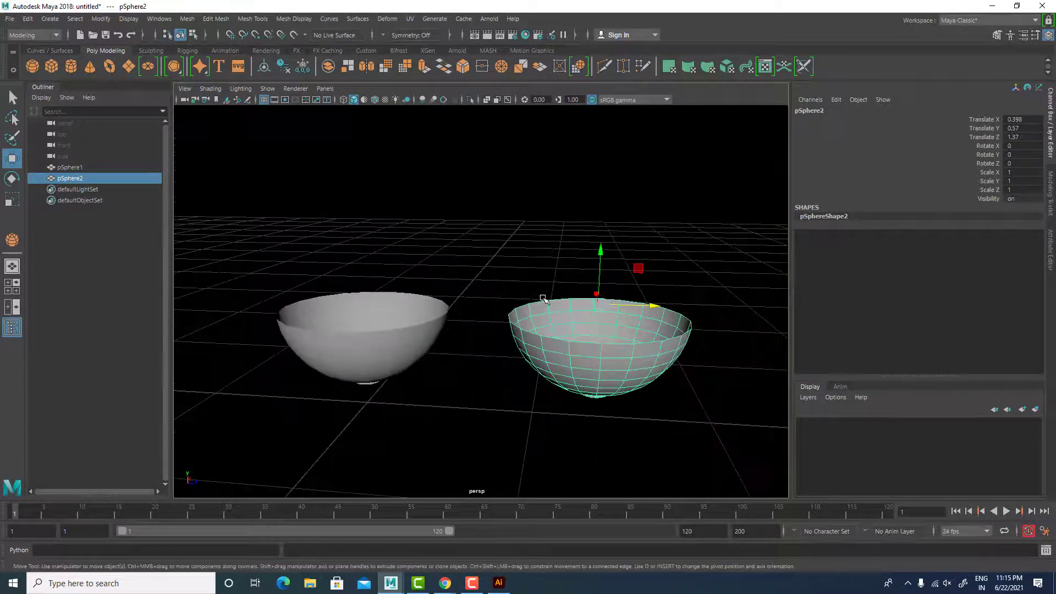
Step: Flatten the duplicated bowl vertically into a shallow dish with a Scale Y of about 0.248
key(r)
mouse_move(599, 256)
mouse_down()
mouse_move(598, 311)
mouse_move(607, 298)
mouse_move(609, 314)
mouse_move(574, 272)
mouse_move(601, 257)
mouse_up()
click(615, 281)
key(w)
click(625, 307)
click(665, 236)
scroll(663, 300, up, 4)
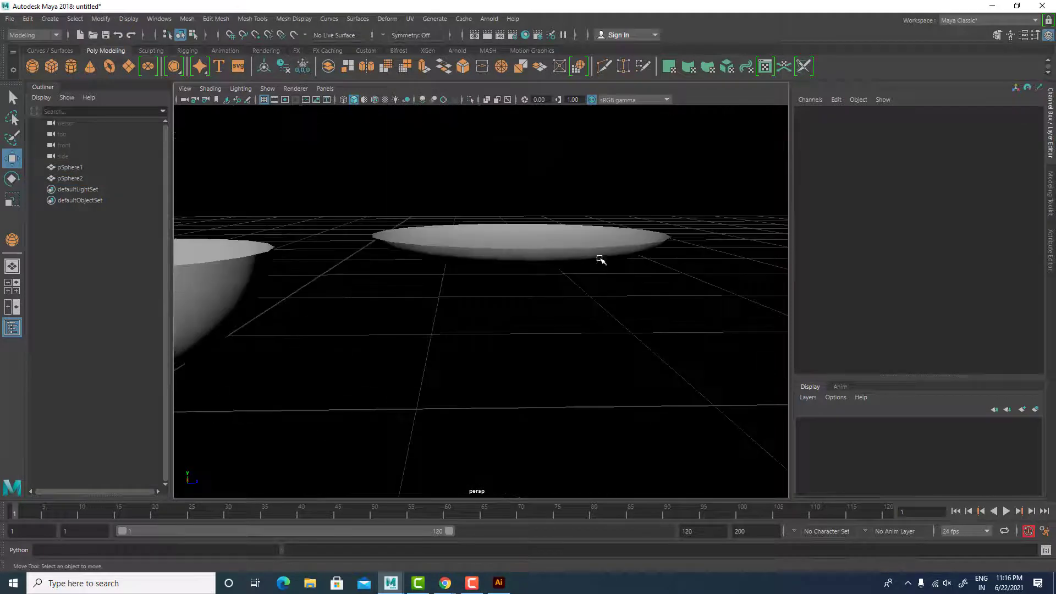
Step: In the side view, lower the shallow dish onto the ground line at a Translate Y of about 0.144
click(602, 255)
key(space)
key(space)
key(f)
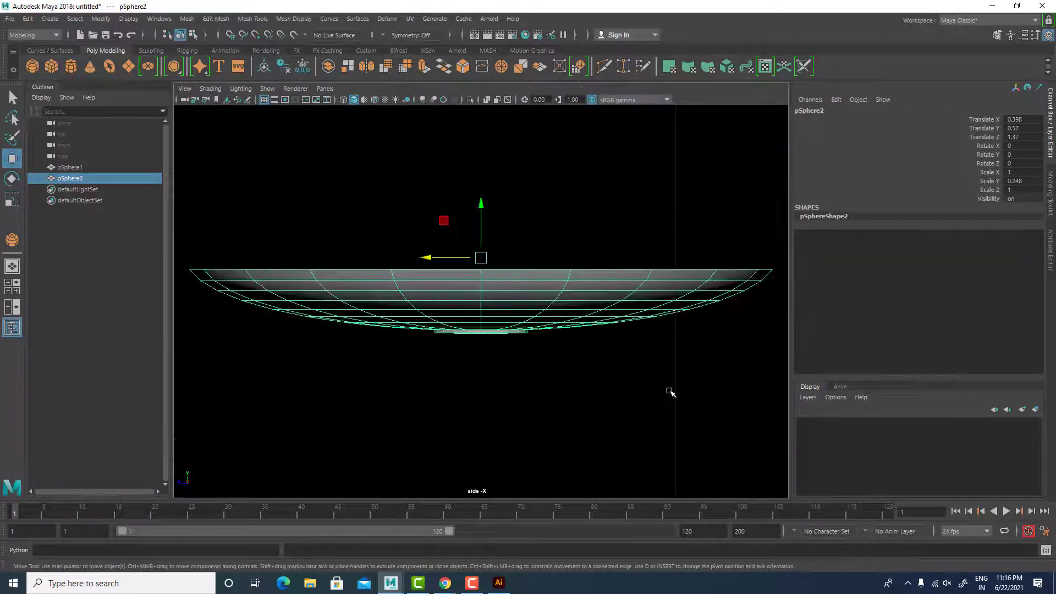
scroll(559, 349, down, 4)
scroll(493, 266, up, 1)
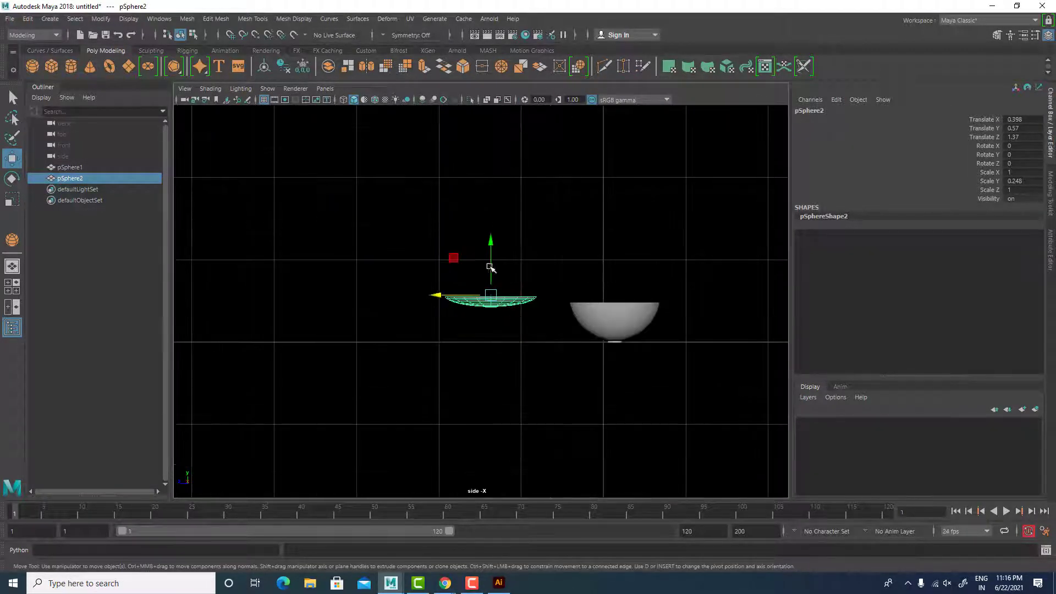
drag(493, 266, 497, 301)
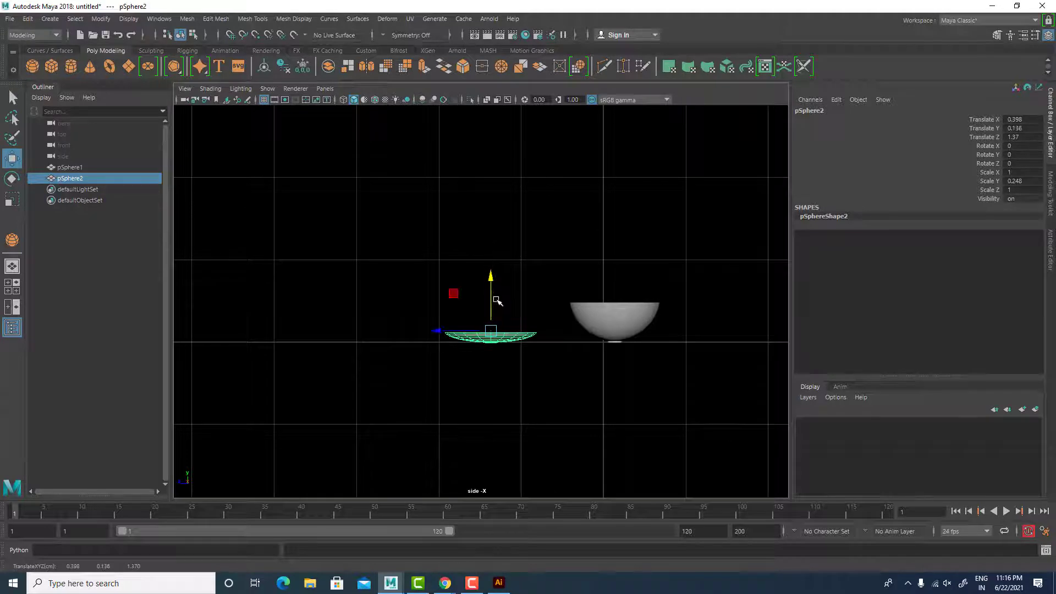
key(f)
drag(481, 233, 481, 228)
scroll(578, 316, down, 6)
Step: Select the upper rows of faces around the dish's rim and delete them
right_drag(563, 293, 507, 306)
click(557, 308)
scroll(515, 300, up, 4)
scroll(484, 300, up, 3)
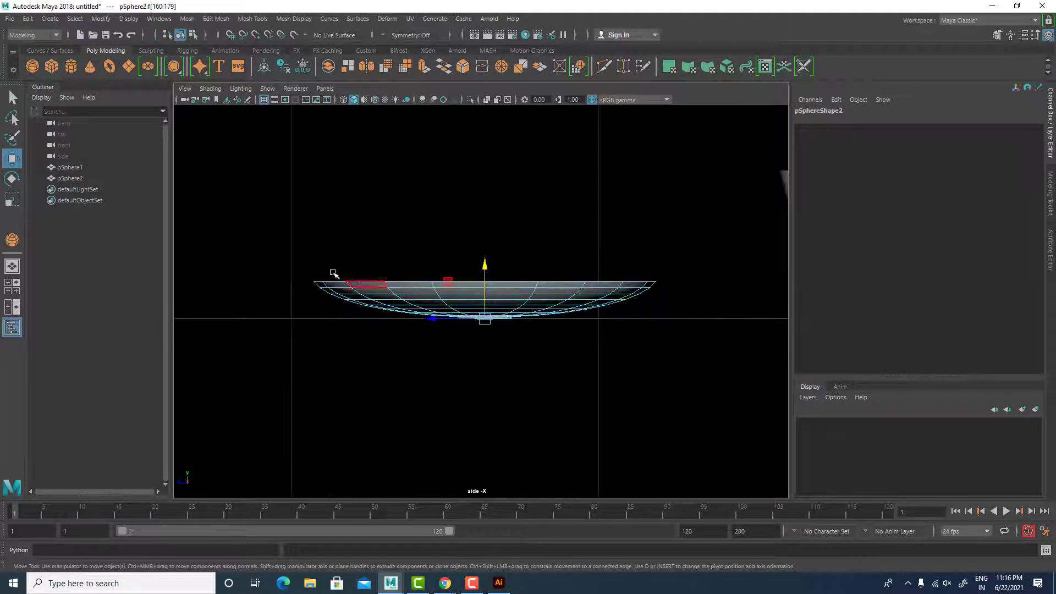
drag(267, 249, 702, 298)
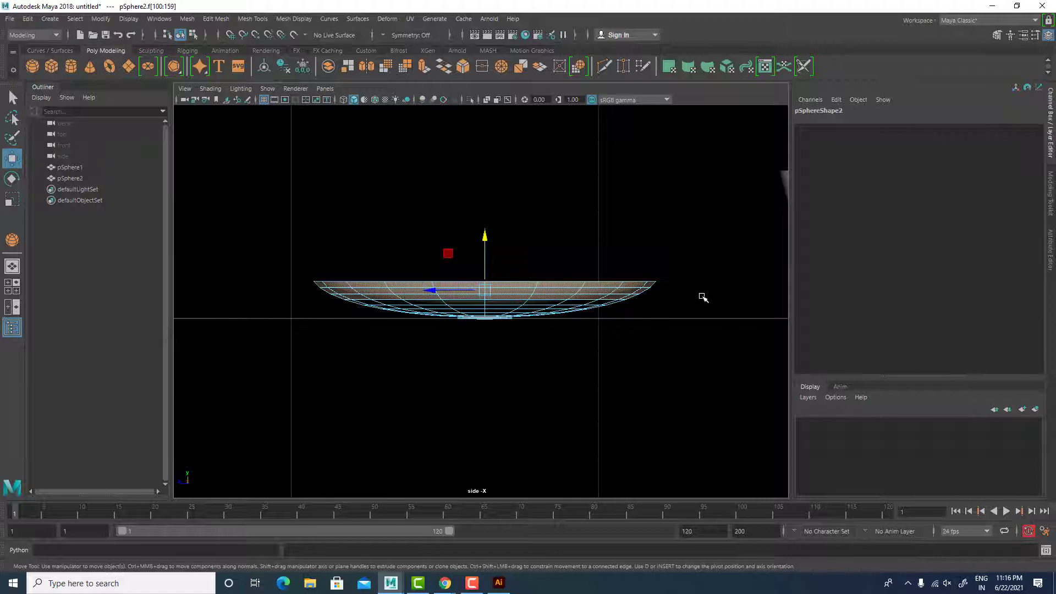
key(Delete)
Step: Examine the trimmed dish's shape and inner surface in the perspective view
right_drag(553, 307, 553, 344)
drag(672, 250, 545, 342)
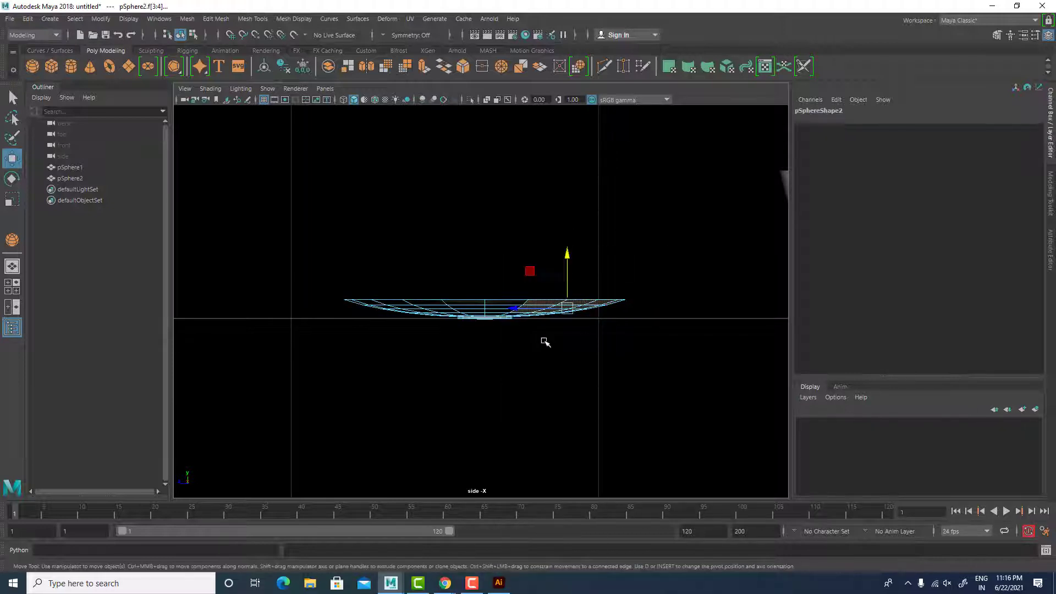
key(space)
key(space)
alt+drag(651, 265, 651, 296)
click(686, 269)
alt+drag(611, 398, 589, 364)
scroll(574, 333, up, 4)
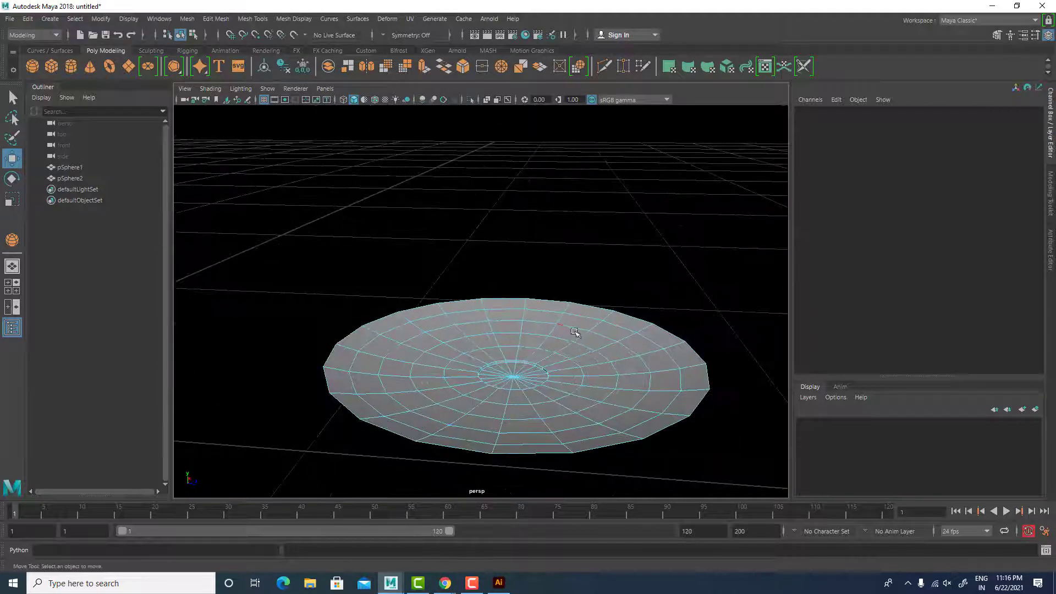
right_drag(574, 332, 578, 292)
scroll(632, 388, up, 4)
alt+drag(632, 387, 627, 407)
Step: Select the trimmed dish as a whole object and center its pivot
right_drag(622, 342, 715, 226)
click(662, 378)
scroll(669, 374, down, 3)
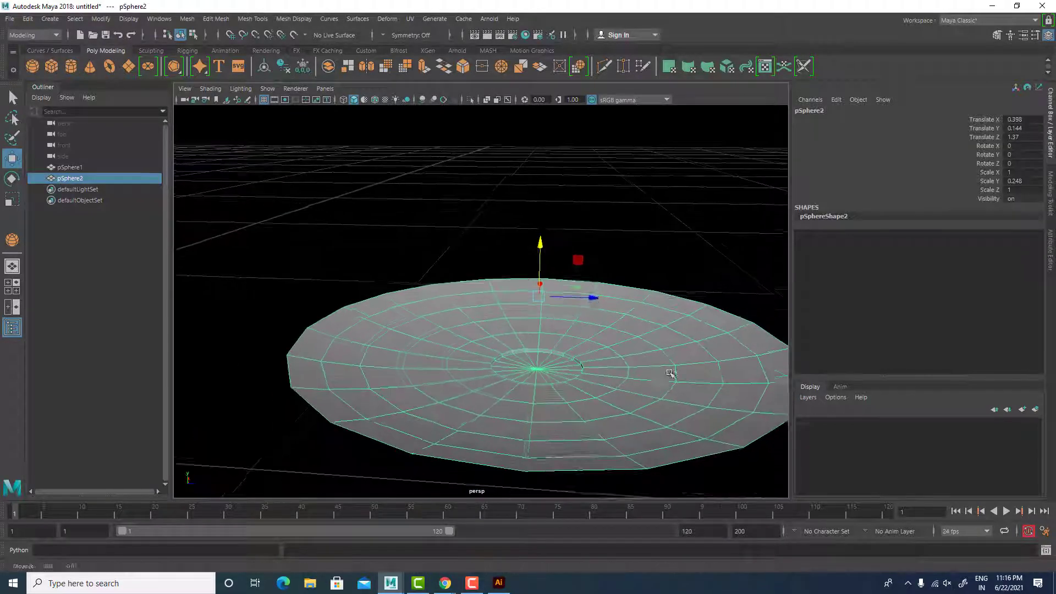
mouse_move(672, 370)
alt+mouse_down()
mouse_move(649, 356)
mouse_move(660, 393)
alt+mouse_up()
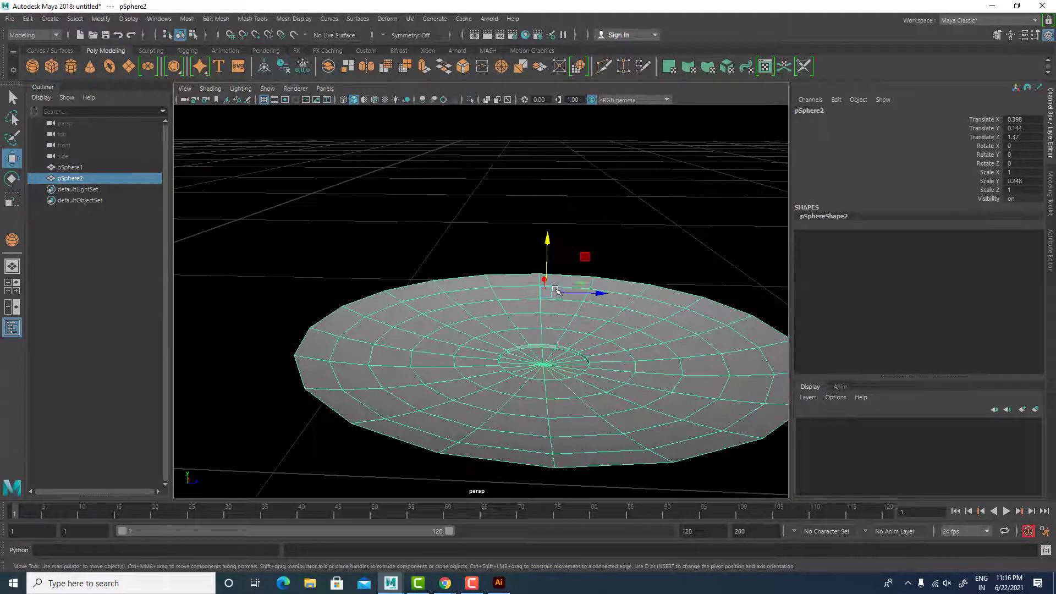
alt+drag(555, 261, 561, 238)
key(ctrl)
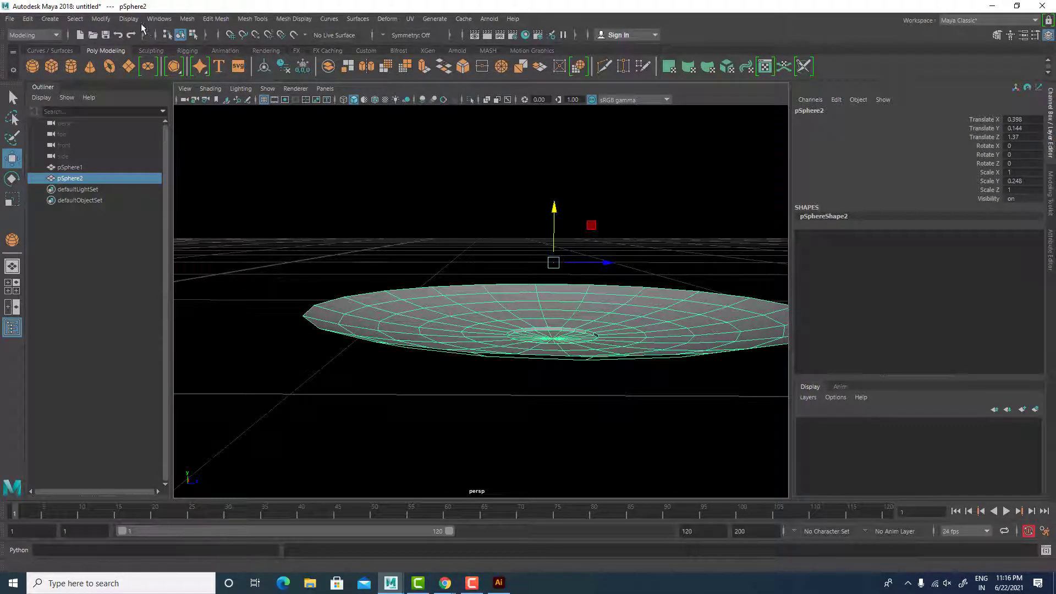
click(99, 18)
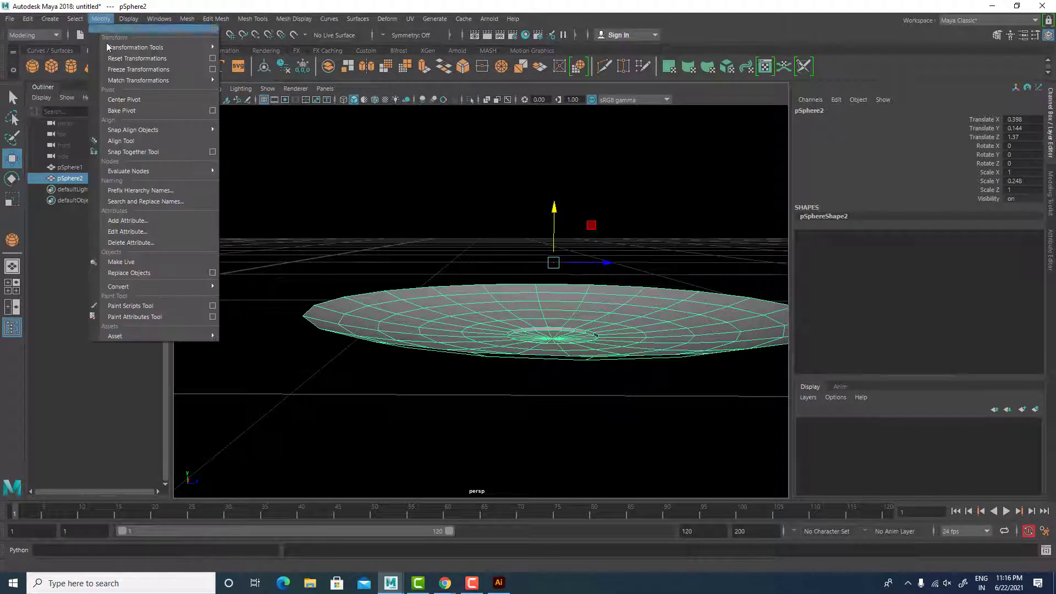
click(125, 94)
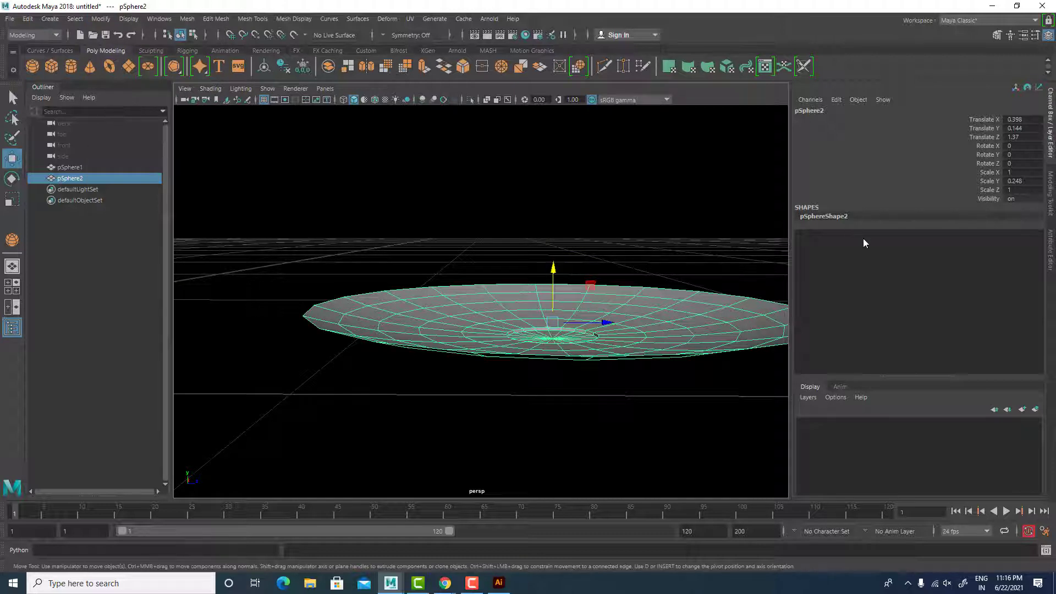
Step: Scale the dish vertically to a Scale Y of about 0.395
key(r)
drag(553, 270, 522, 292)
key(ctrl+z)
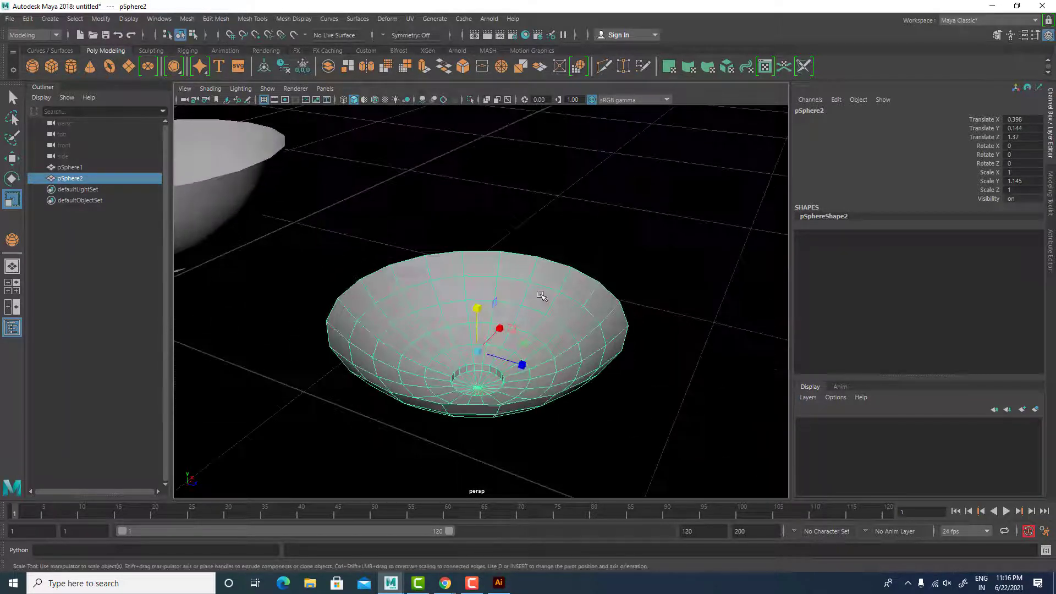
key(w)
scroll(643, 337, down, 6)
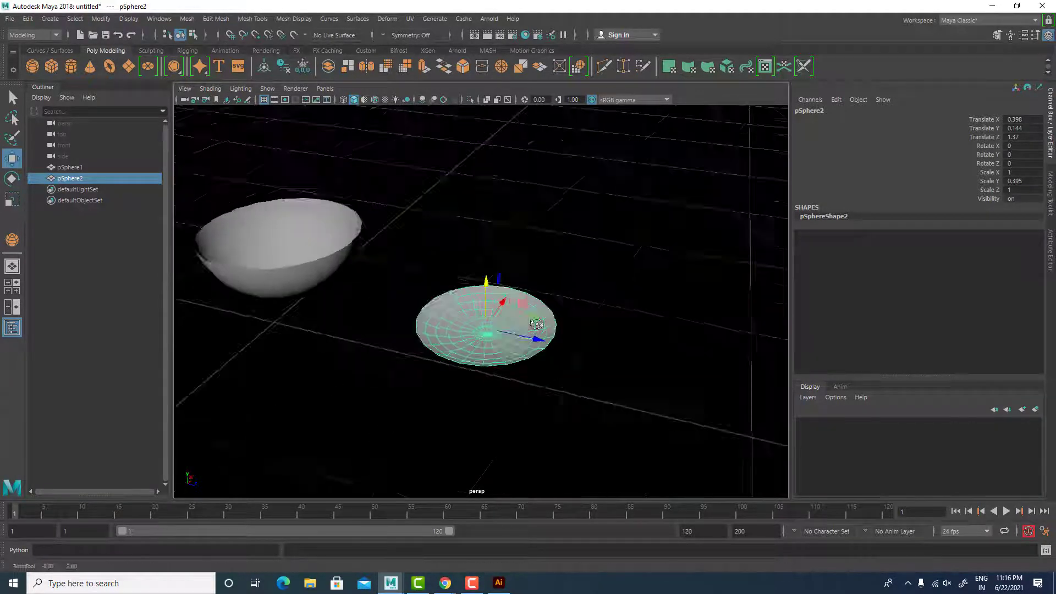
click(571, 340)
mouse_move(551, 337)
alt+mouse_down()
mouse_move(569, 337)
mouse_move(524, 294)
mouse_move(570, 328)
alt+mouse_up()
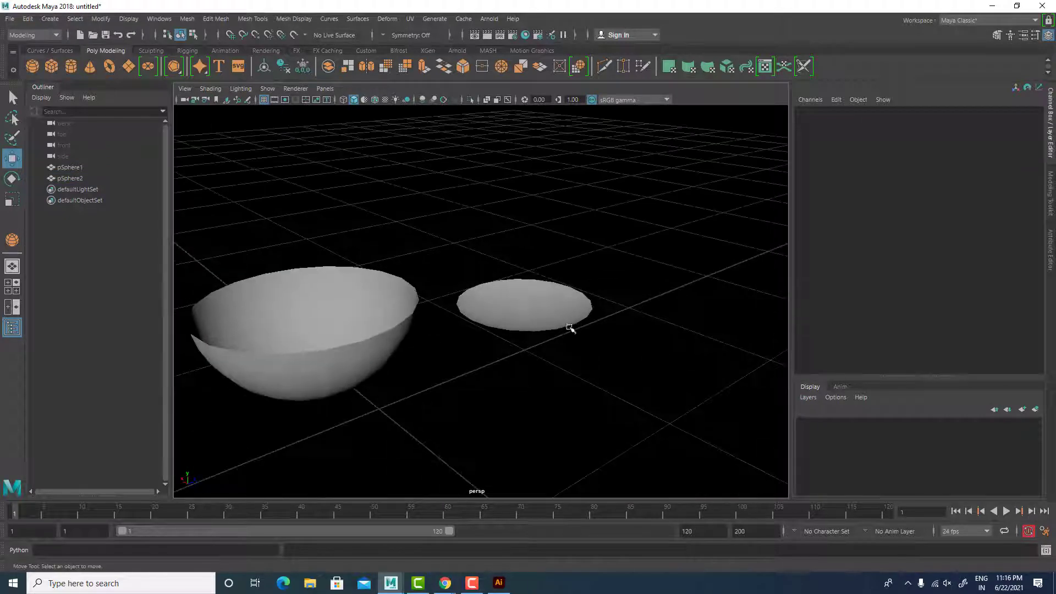
Step: Reshape the original bowl into a shallow oval with a Scale X of about 0.671 and a Scale Y of about 0.368
click(570, 313)
alt+drag(406, 370, 390, 359)
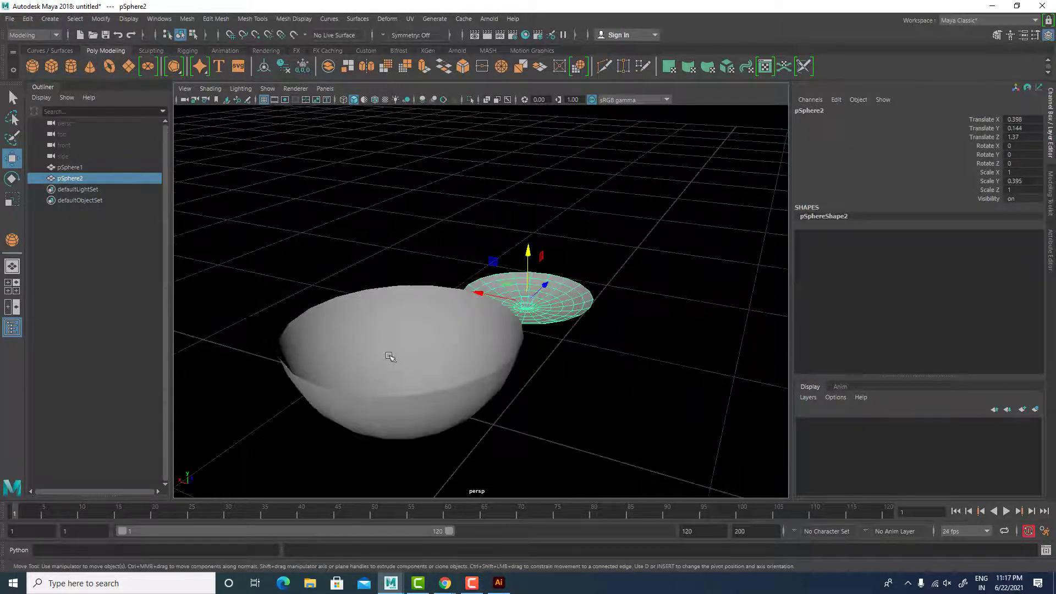
click(439, 382)
key(r)
drag(370, 318, 396, 310)
drag(402, 274, 401, 302)
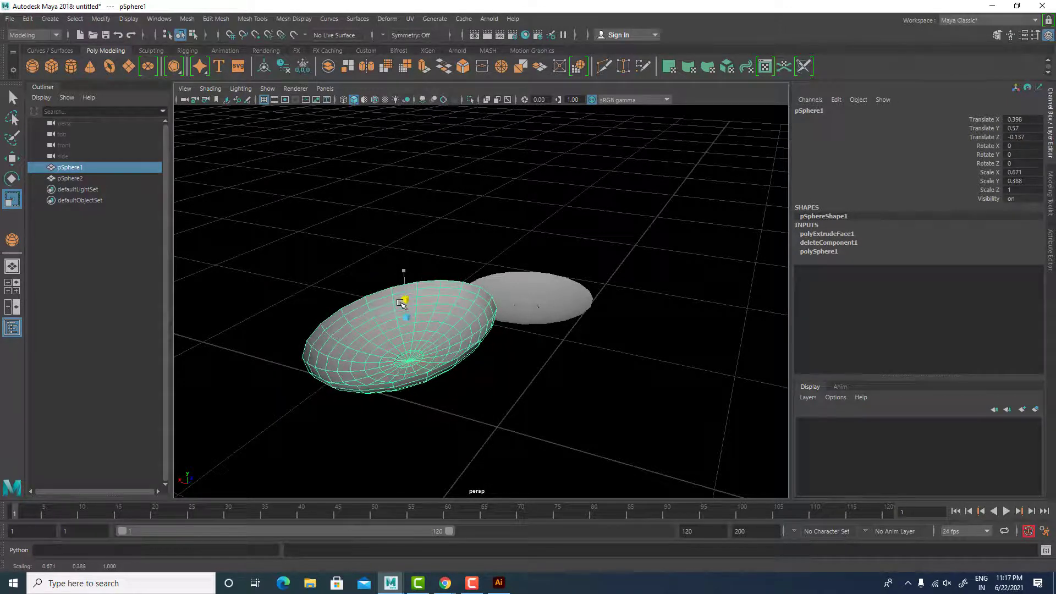
click(471, 367)
alt+drag(471, 368, 424, 323)
alt+drag(425, 427, 447, 424)
Step: Select both bowls as whole objects and delete them from the scene
click(370, 287)
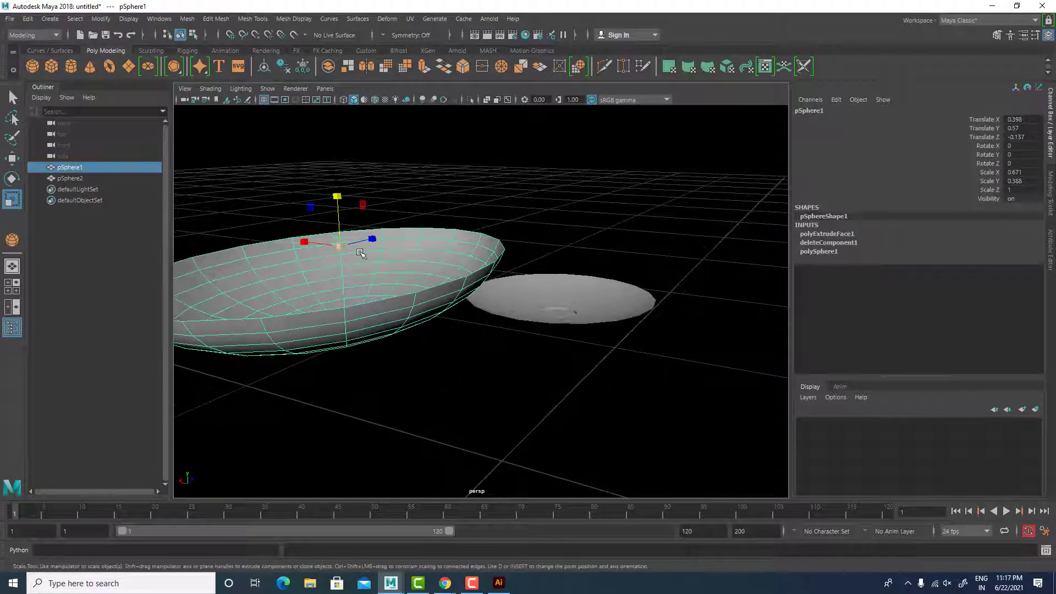
right_drag(359, 252, 359, 224)
alt+drag(388, 291, 434, 302)
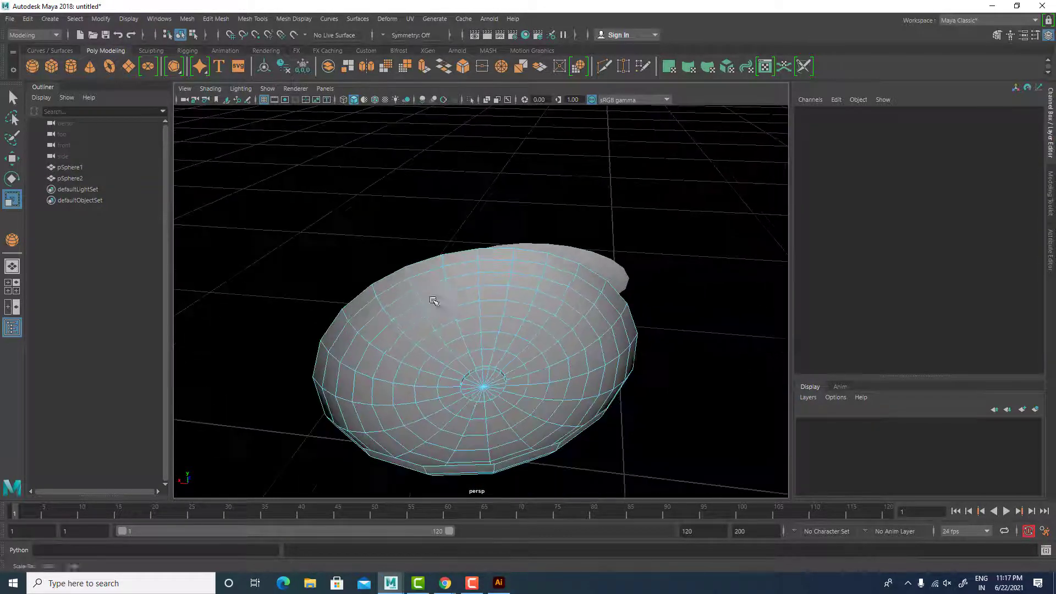
right_drag(431, 267, 472, 202)
alt+drag(542, 352, 486, 330)
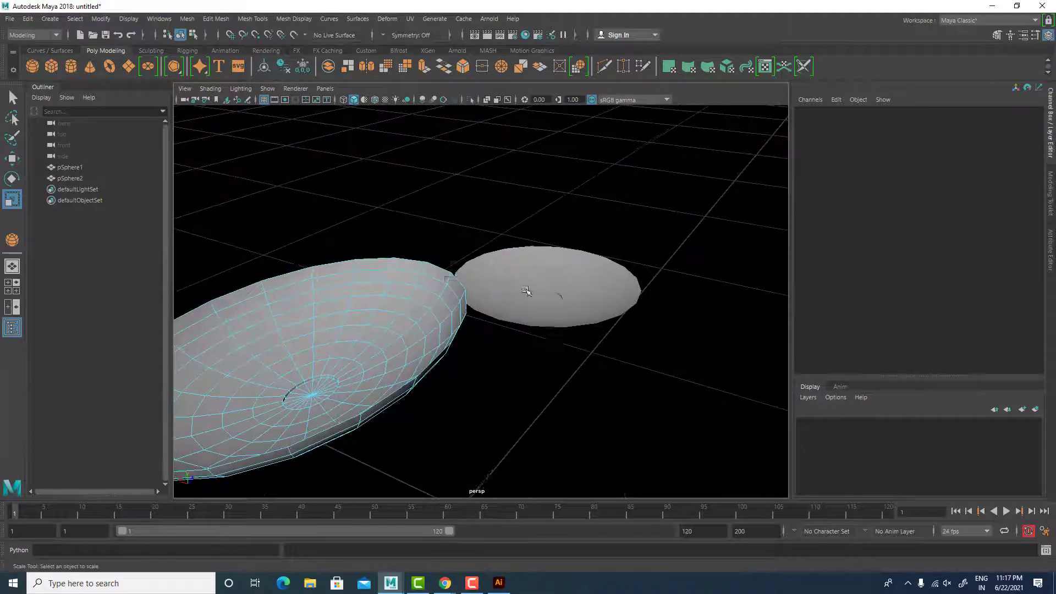
right_drag(525, 292, 590, 252)
drag(660, 216, 426, 355)
alt+drag(542, 385, 471, 376)
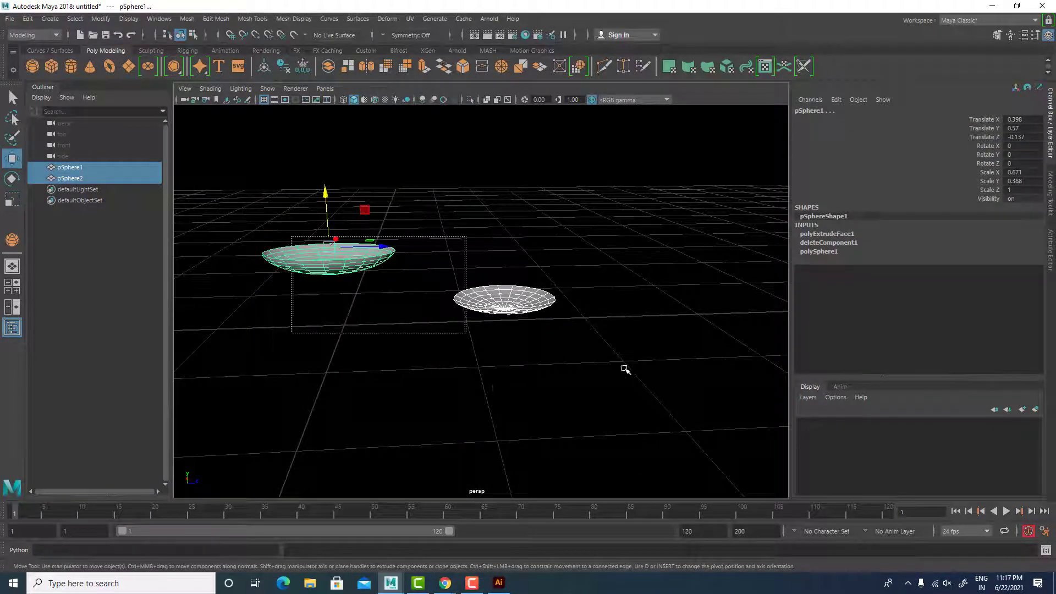
key(Delete)
Step: Create a polygon cylinder on the grid with a radius of about 0.542 and a height of about 2.461
alt+drag(638, 369, 504, 158)
click(52, 66)
click(71, 66)
alt+middle_drag(531, 174, 542, 250)
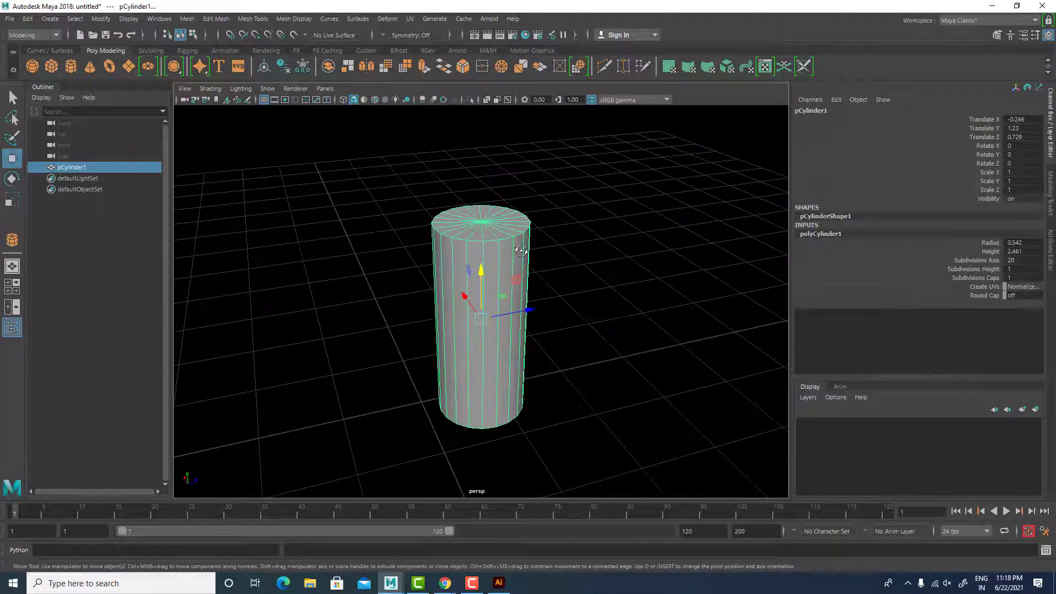
scroll(514, 307, up, 3)
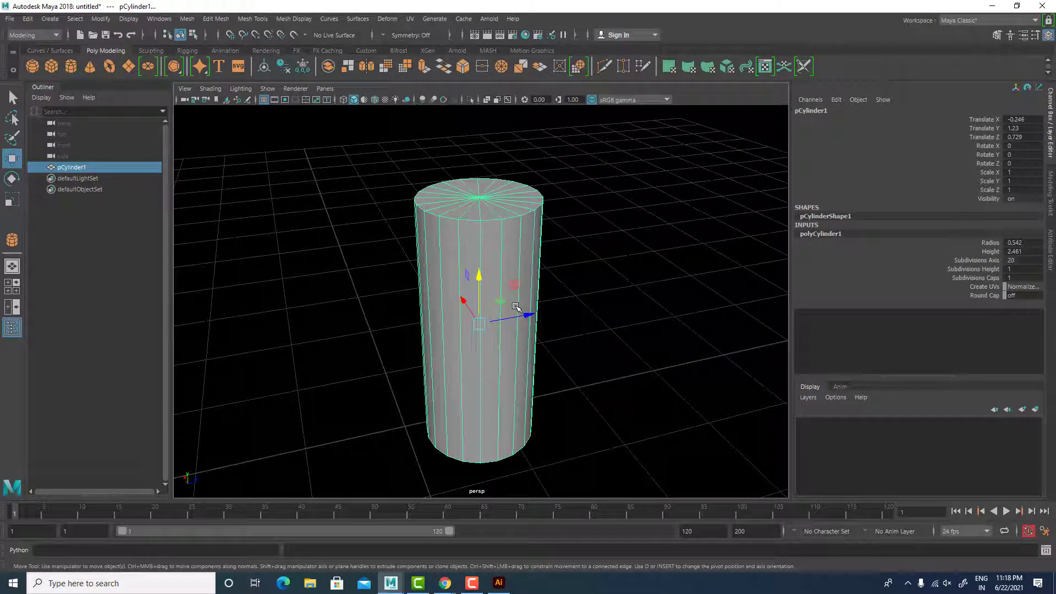
Step: Chamfer the center vertex of the cylinder's top cap into a concentric ring
scroll(539, 228, up, 5)
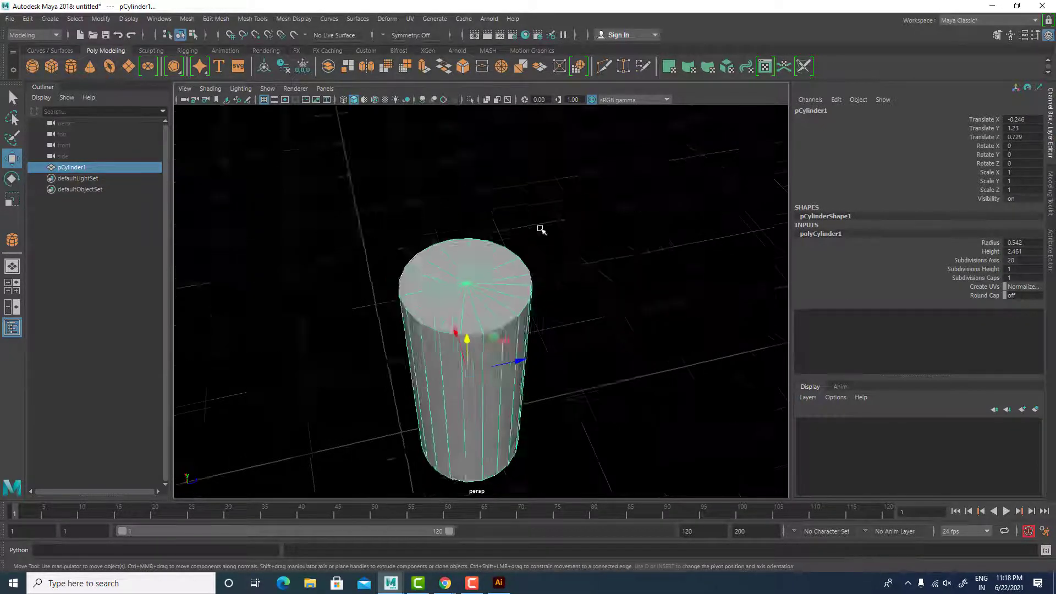
right_drag(431, 235, 383, 225)
click(459, 272)
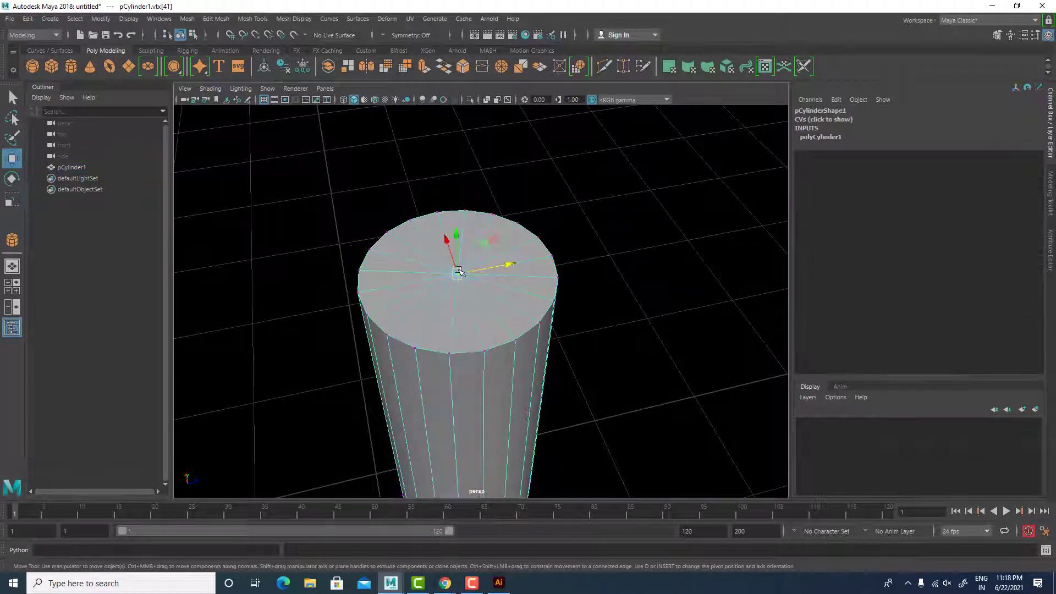
shift+right_click(461, 271)
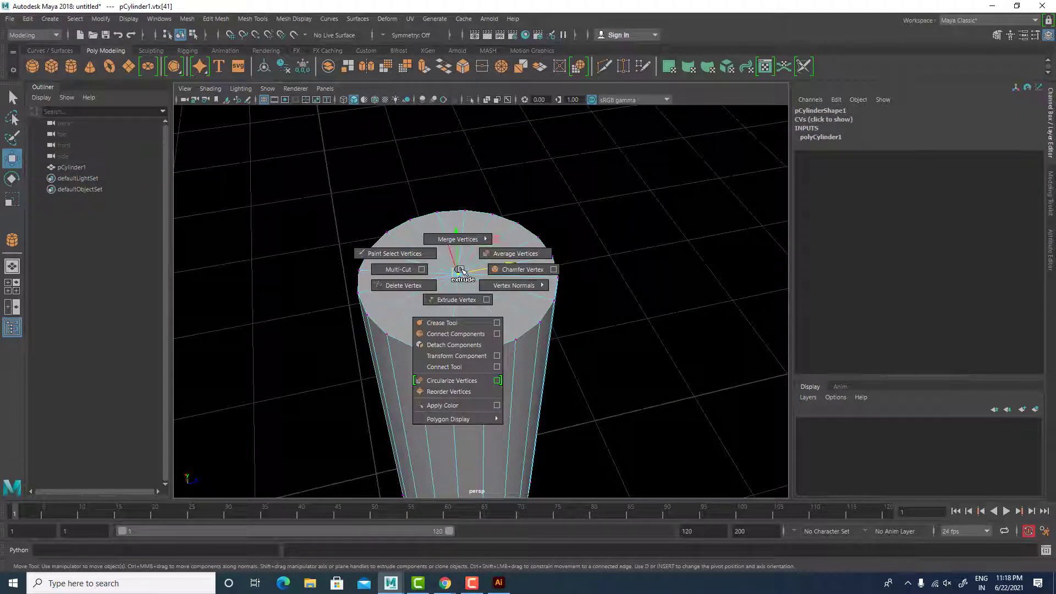
click(522, 269)
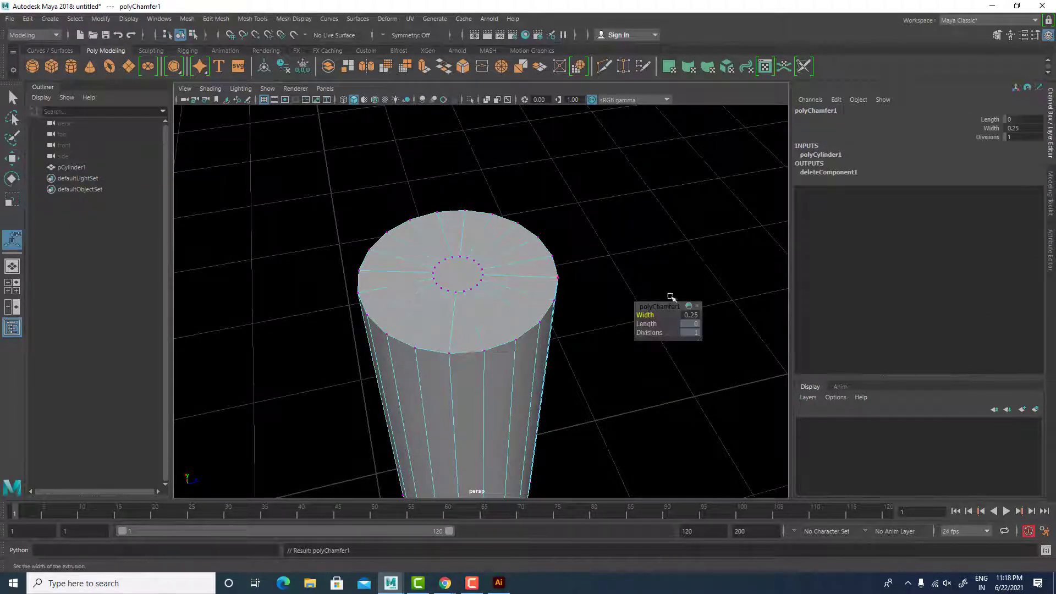
Step: Extrude the inner face of the cylinder's top cap upward into a short bottle neck
right_drag(461, 263, 463, 277)
click(463, 276)
key(w)
alt+drag(463, 276, 472, 351)
shift+drag(478, 188, 479, 110)
Step: Bevel the bottle's outer shoulder edge loop with a fraction of 0.5 and 2 segments
alt+middle_drag(561, 273, 554, 212)
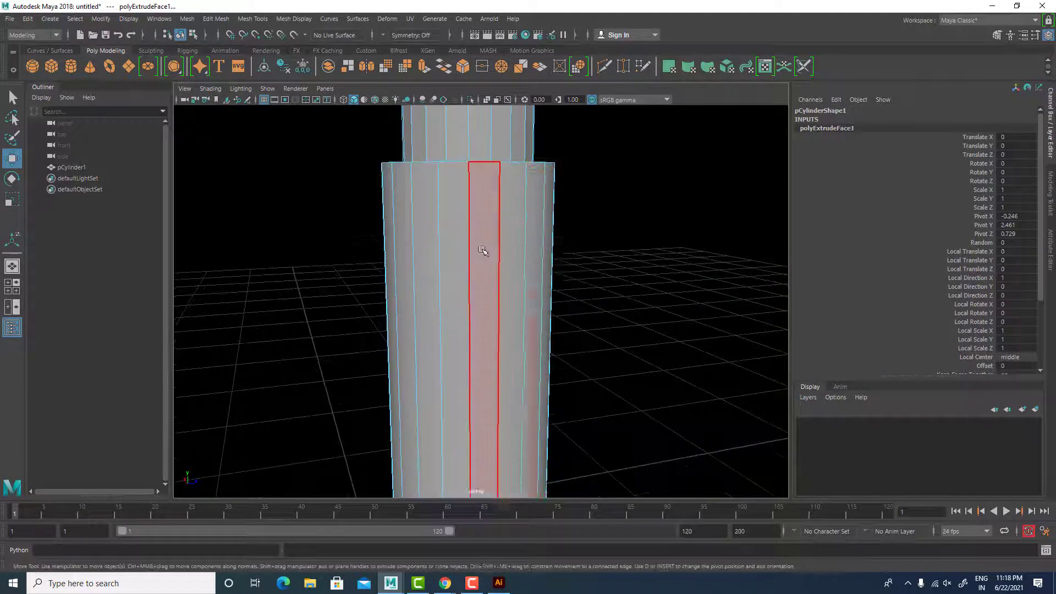
right_drag(483, 250, 498, 215)
alt+drag(542, 178, 565, 241)
alt+right_drag(565, 240, 628, 396)
alt+middle_drag(627, 396, 531, 282)
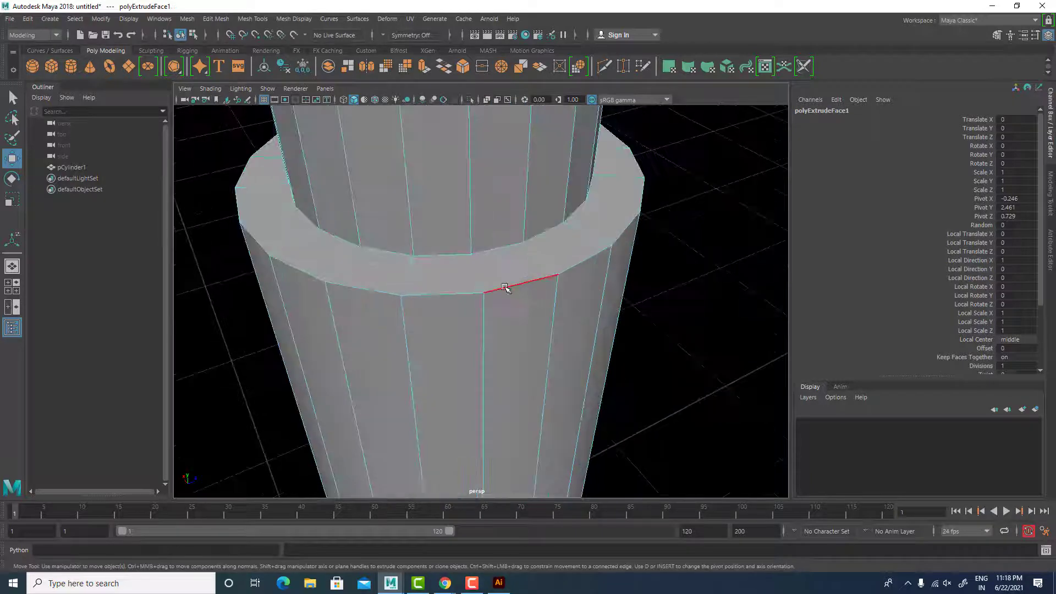
click(528, 288)
shift+right_drag(528, 287, 583, 285)
drag(651, 324, 653, 325)
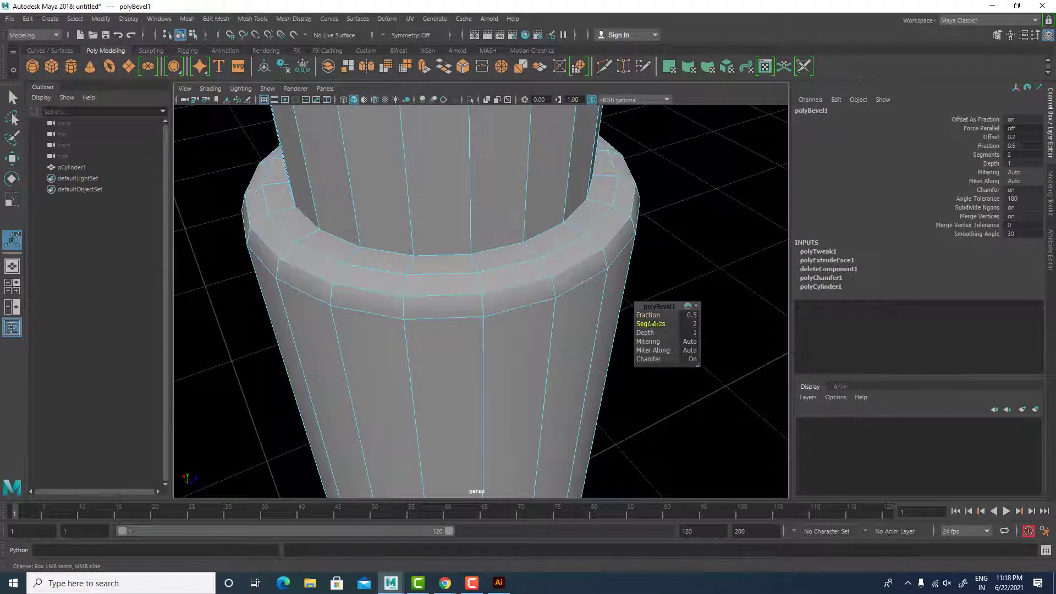
right_drag(513, 266, 566, 251)
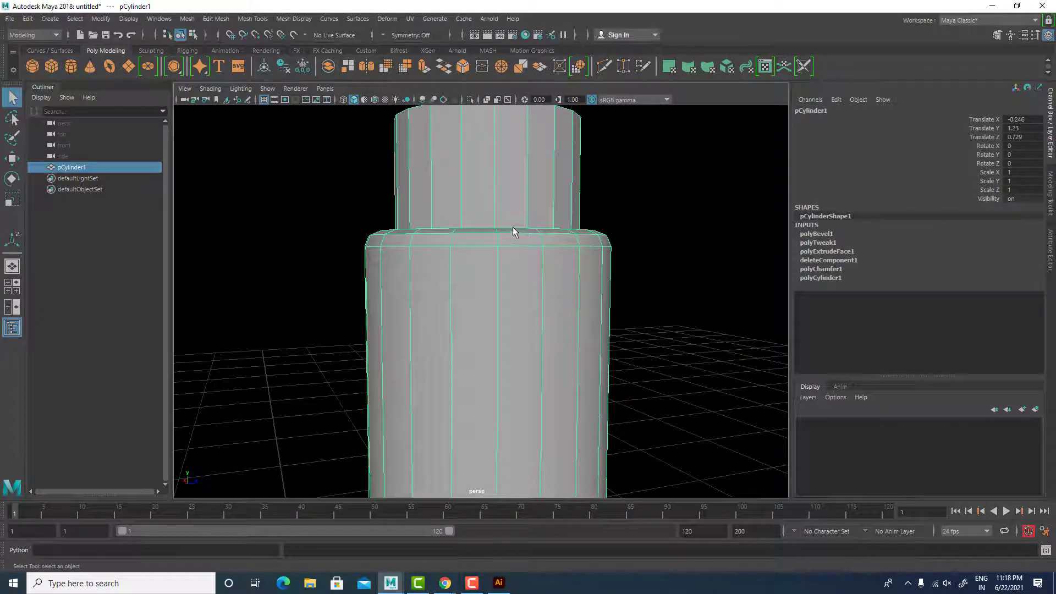
Step: Connect the body's vertical edges to add an edge loop around the middle of the bottle
right_drag(513, 226, 514, 193)
scroll(575, 344, down, 5)
alt+middle_drag(486, 347, 479, 256)
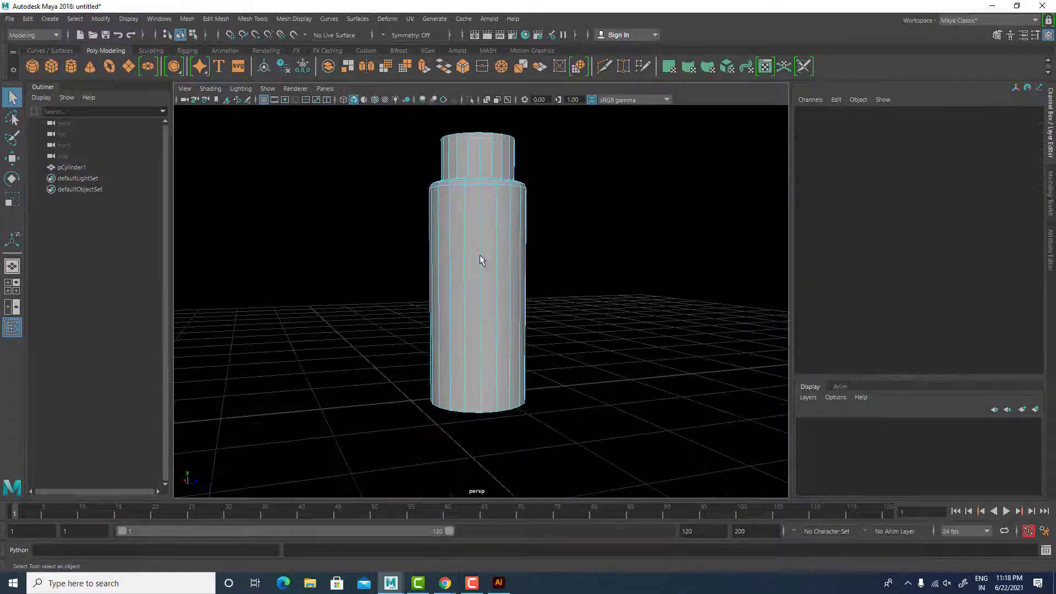
right_drag(480, 256, 488, 226)
drag(351, 256, 605, 291)
shift+right_drag(530, 276, 528, 465)
key(w)
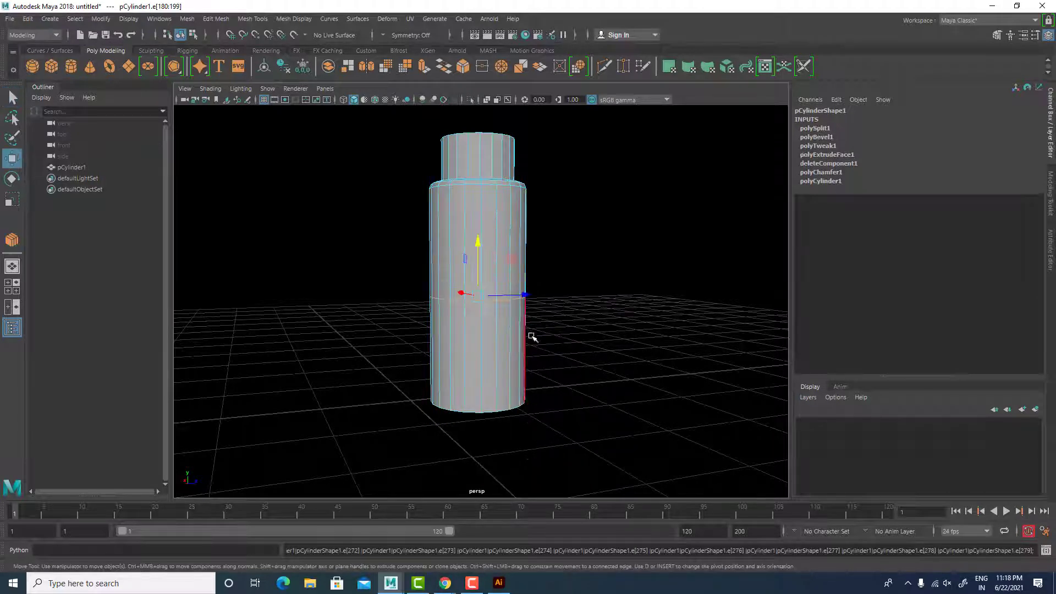
Step: Scale the middle edge loop inward to form a waist and bevel it with several segments
key(r)
drag(478, 296, 441, 332)
shift+right_drag(502, 299, 555, 301)
drag(650, 324, 655, 364)
key(w)
click(642, 303)
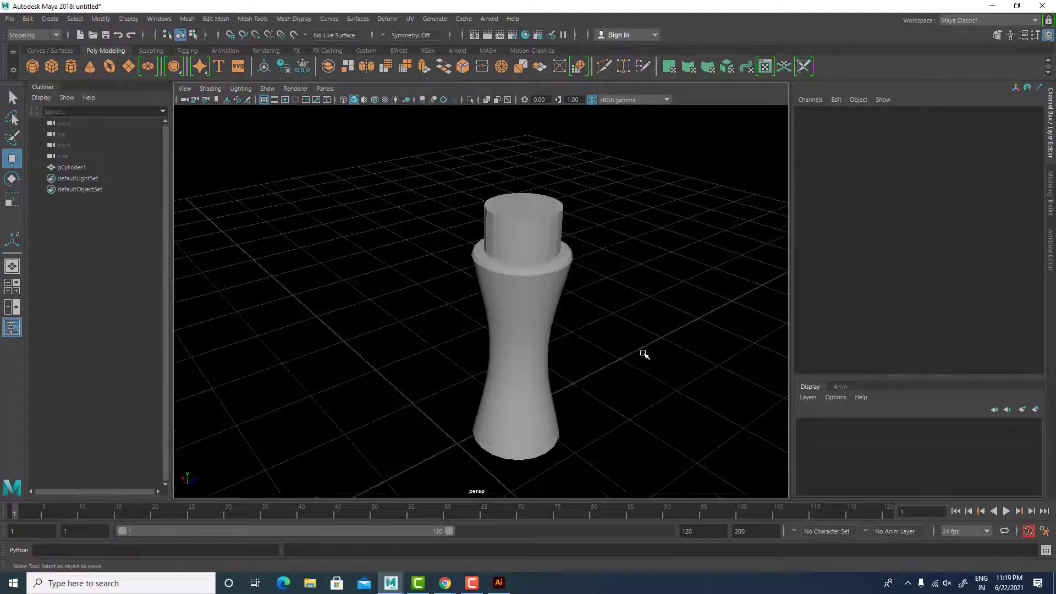
Step: Select the vertical edges around the bottle's neck and smooth their shading with Soften/Harden Edges
alt+drag(561, 295, 553, 260)
scroll(552, 261, up, 4)
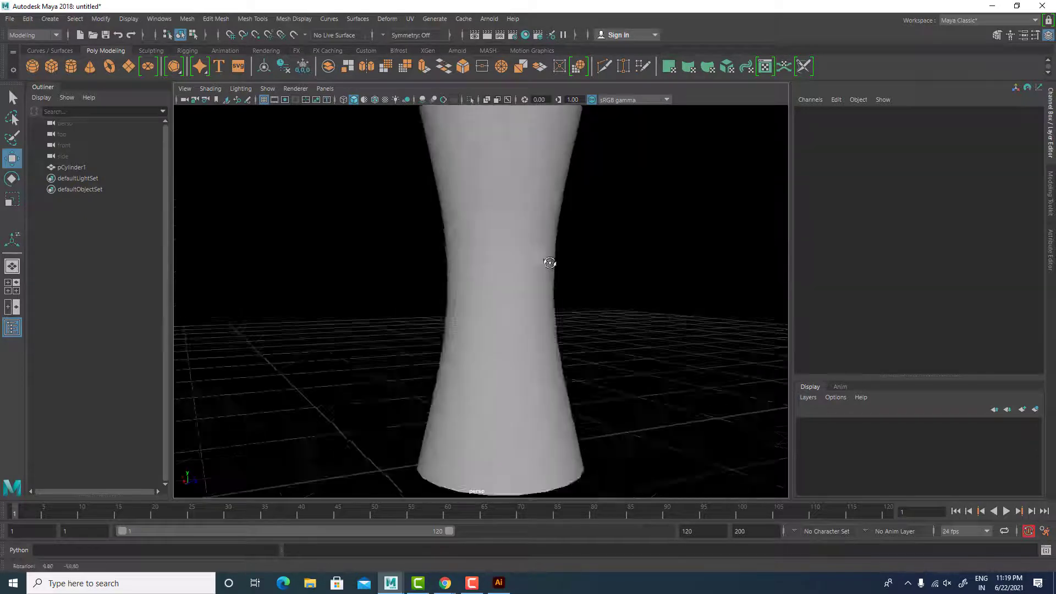
alt+middle_drag(552, 262, 498, 424)
alt+drag(498, 424, 551, 394)
click(405, 223)
right_drag(485, 221, 434, 227)
drag(306, 198, 688, 207)
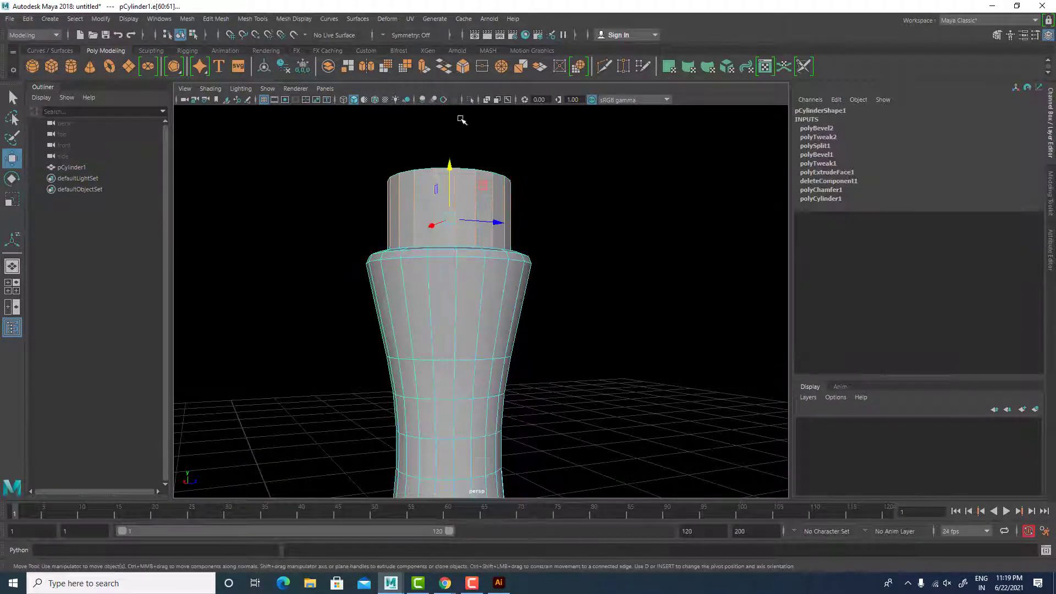
click(294, 18)
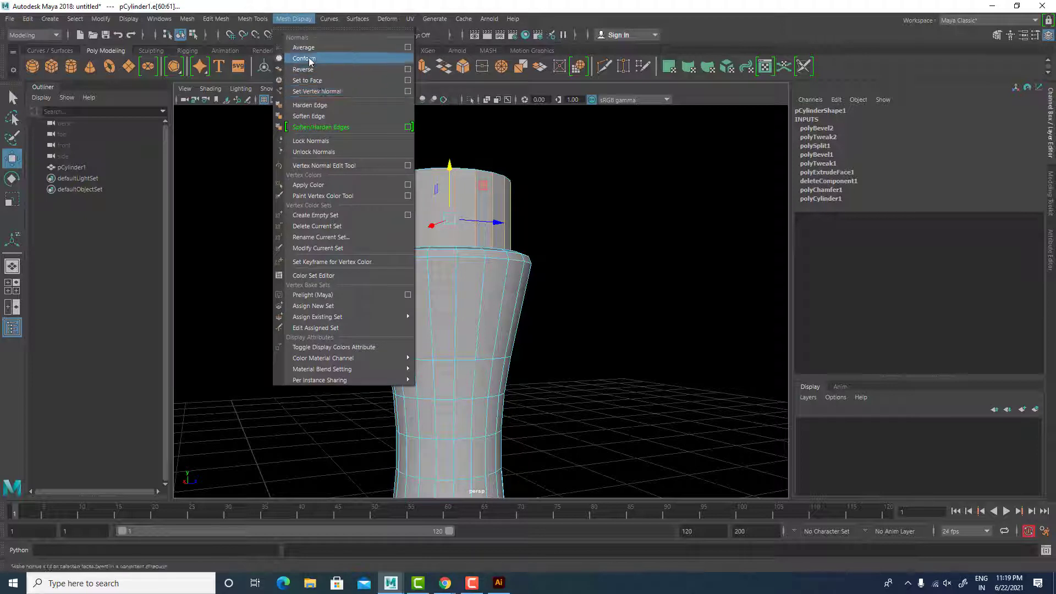
click(326, 127)
click(337, 127)
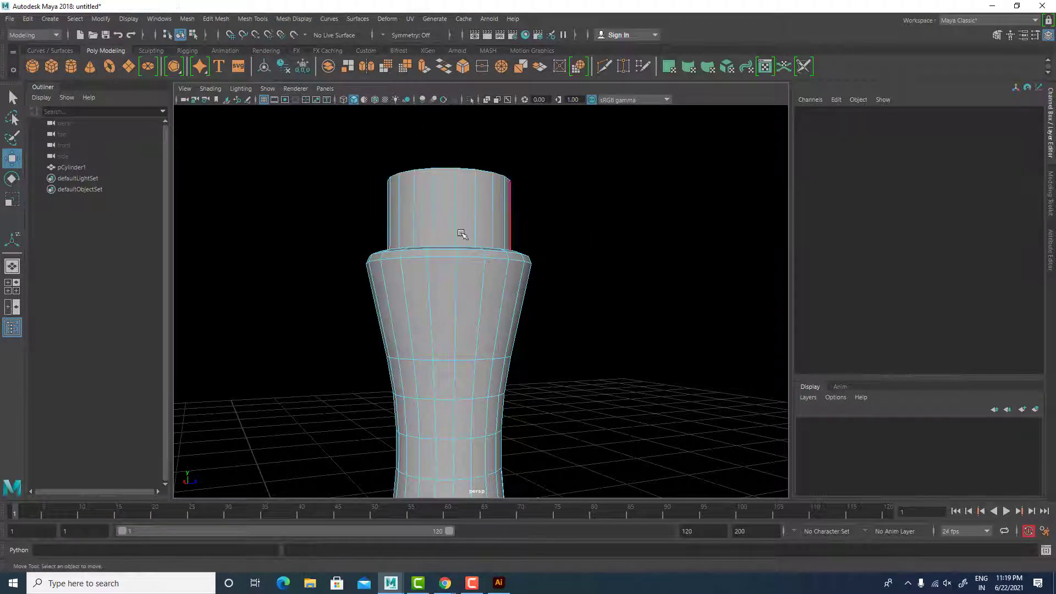
Step: Examine the bottle's smoothed neck and overall silhouette in object mode
alt+drag(514, 293, 517, 330)
right_drag(500, 266, 549, 268)
scroll(662, 347, down, 5)
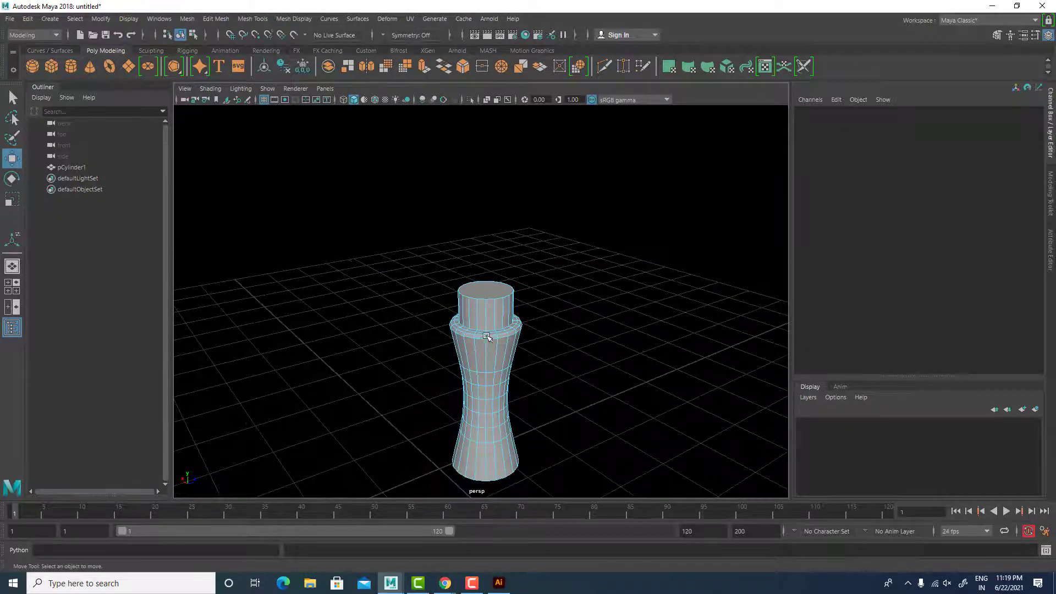
right_drag(486, 336, 549, 253)
click(626, 329)
alt+drag(484, 430, 537, 400)
scroll(550, 407, up, 3)
alt+middle_drag(560, 413, 585, 314)
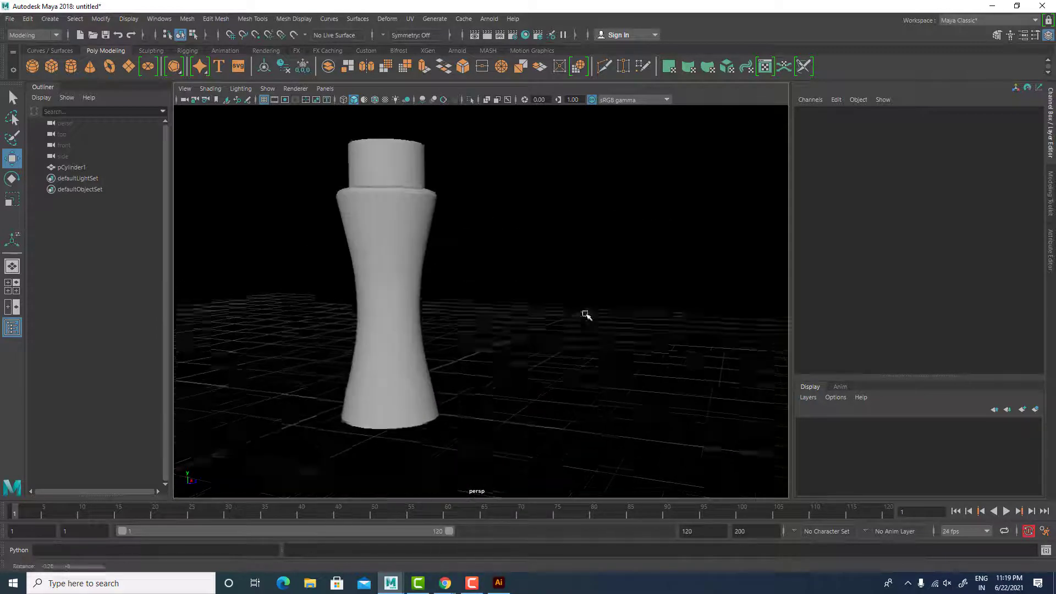
Step: Chamfer the center vertex of the bottle's bottom cap with a width of 0.85
alt+drag(585, 314, 503, 253)
alt+middle_drag(481, 308, 590, 260)
scroll(554, 403, up, 4)
right_drag(520, 266, 519, 303)
click(525, 264)
right_drag(496, 264, 467, 267)
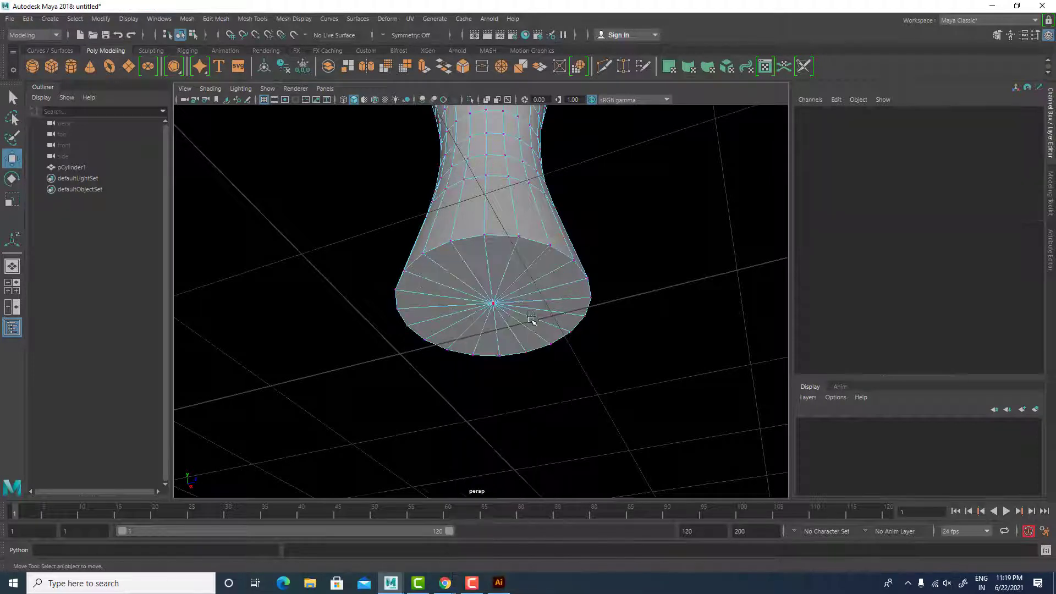
scroll(531, 321, up, 3)
click(504, 304)
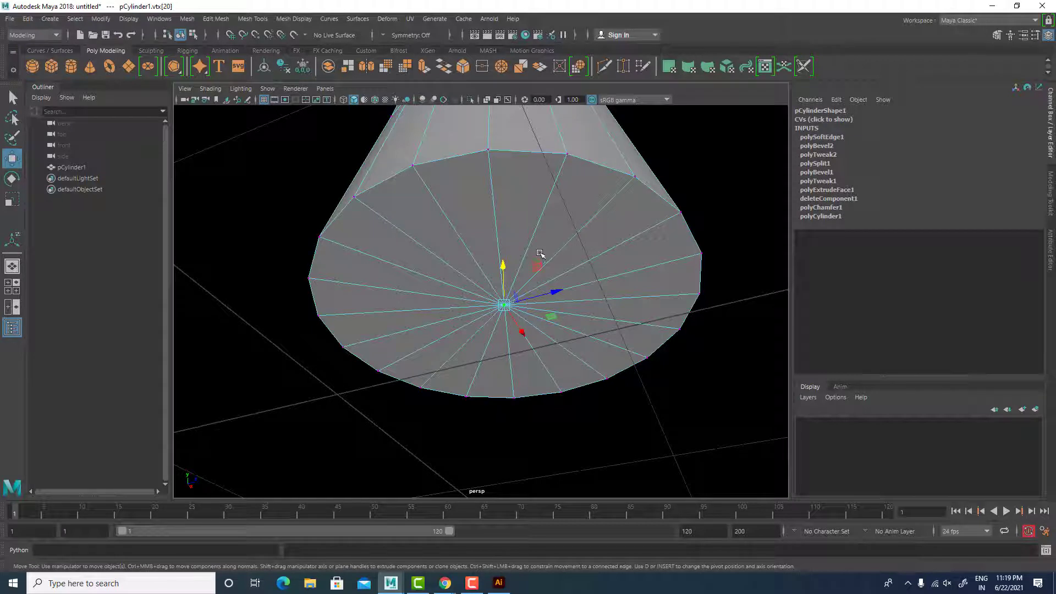
shift+right_drag(538, 268, 605, 267)
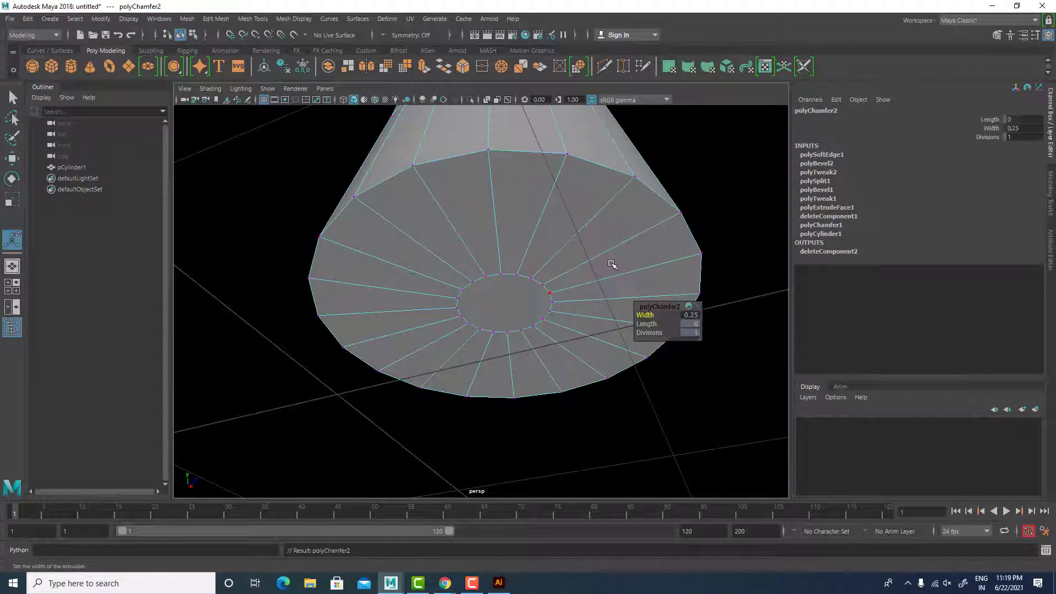
drag(652, 311, 693, 311)
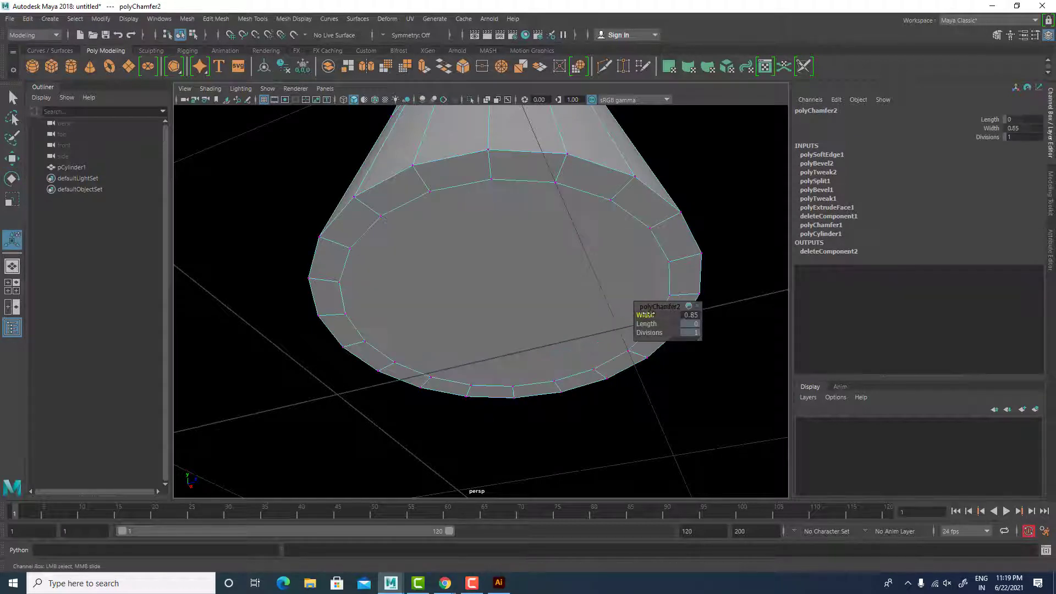
Step: Extrude the inner base face slightly downward and scale it to shape a low foot
right_click(506, 261)
right_drag(506, 265, 508, 280)
click(507, 279)
key(ctrl+e)
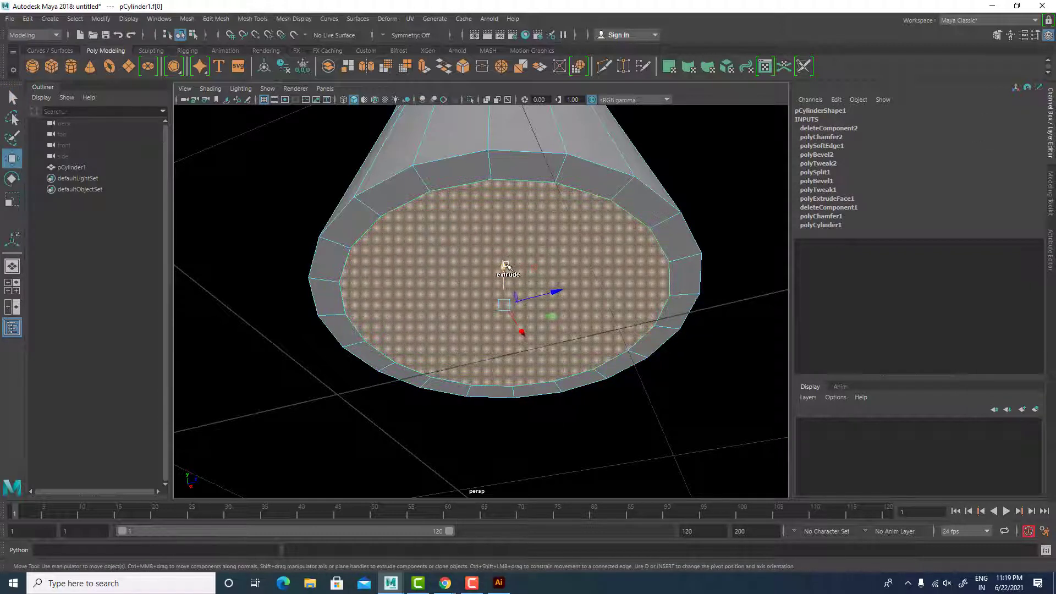
key(r)
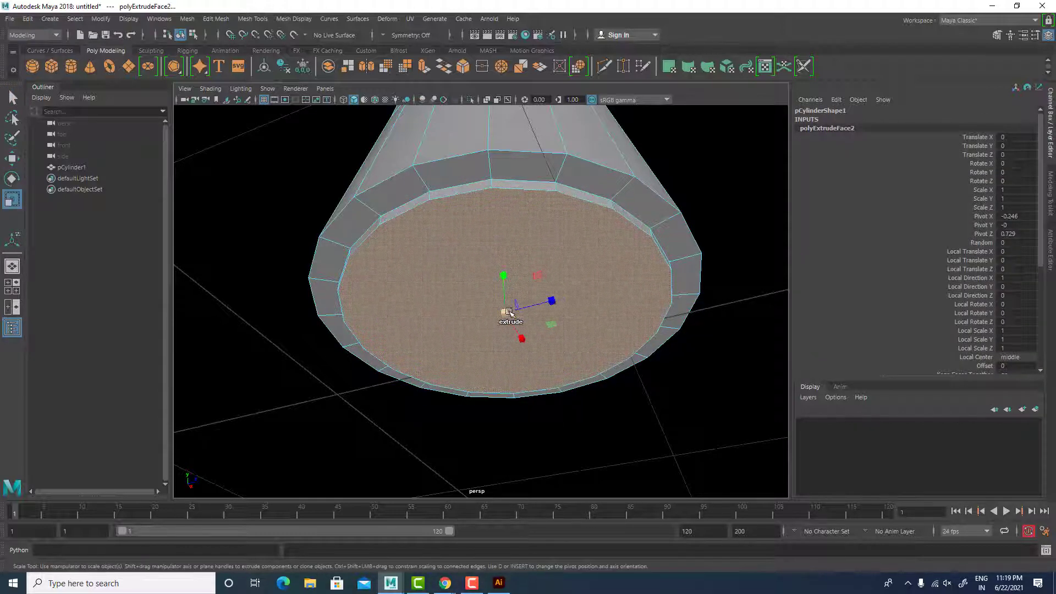
drag(507, 312, 550, 308)
key(w)
scroll(517, 317, down, 5)
right_drag(498, 264, 621, 189)
click(622, 193)
Step: Examine the bottle's foot, body and neck from below and from the sides
alt+drag(638, 308, 661, 329)
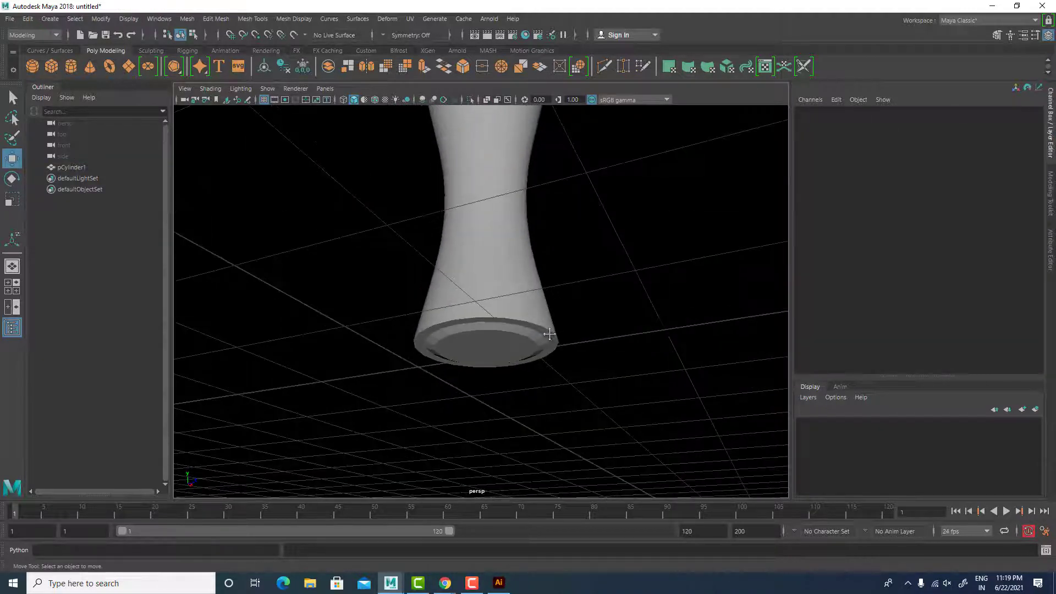
alt+middle_drag(548, 333, 615, 299)
scroll(611, 303, up, 8)
alt+drag(601, 311, 638, 266)
alt+drag(718, 178, 629, 310)
click(533, 229)
scroll(650, 266, down, 6)
scroll(625, 264, down, 4)
alt+middle_drag(622, 215, 603, 352)
alt+drag(602, 353, 569, 324)
scroll(572, 308, up, 4)
alt+middle_drag(610, 396, 554, 304)
scroll(589, 343, down, 5)
Step: Extrude the neck's top face inward to leave a rim and delete the inner face to open the mouth
scroll(572, 286, up, 1)
alt+middle_drag(542, 213, 551, 252)
right_drag(517, 198, 518, 221)
click(521, 218)
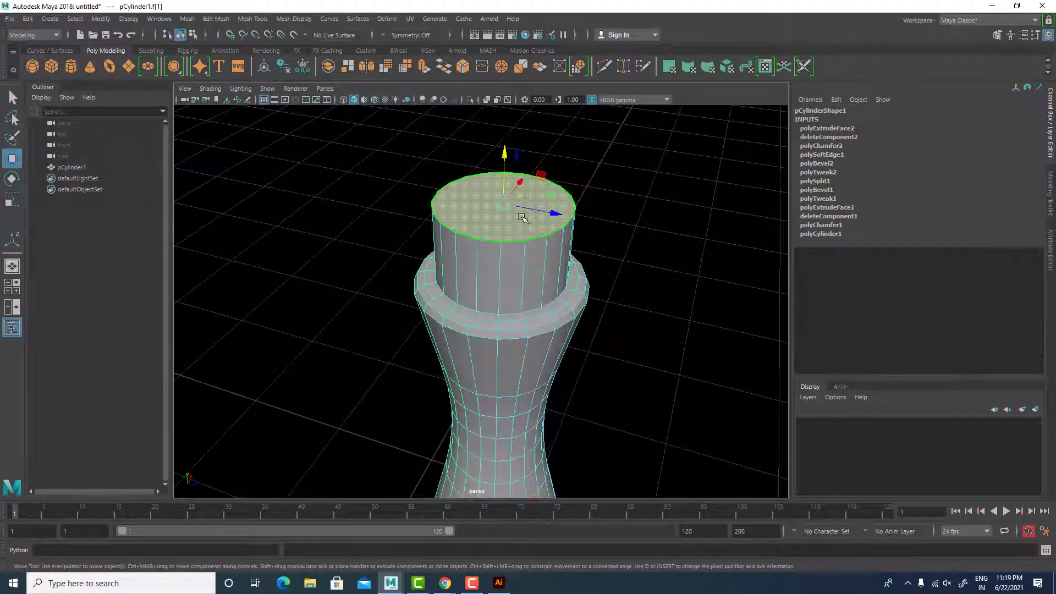
key(r)
key(ctrl+e)
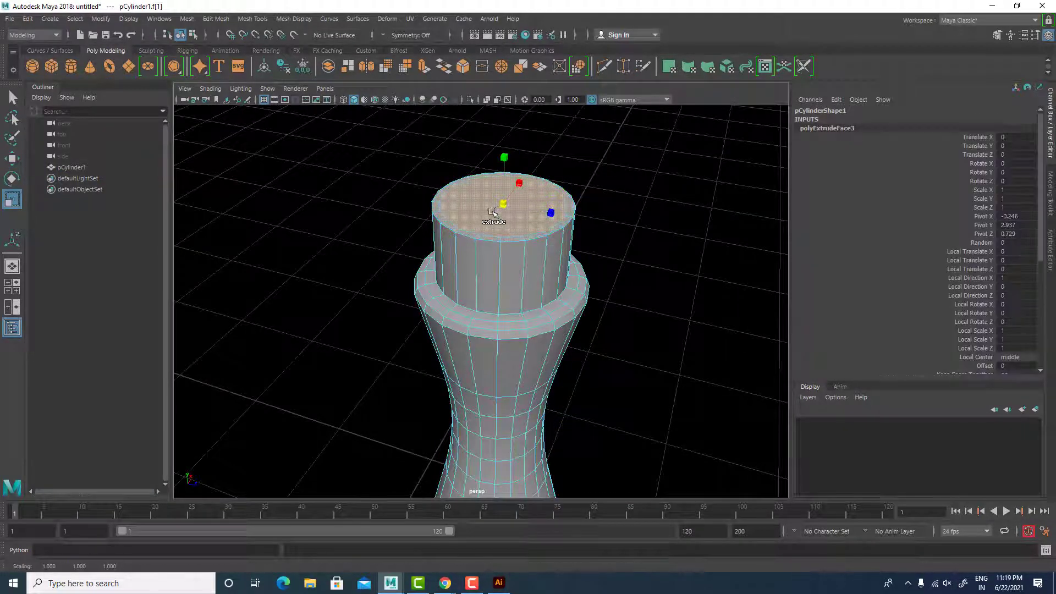
key(w)
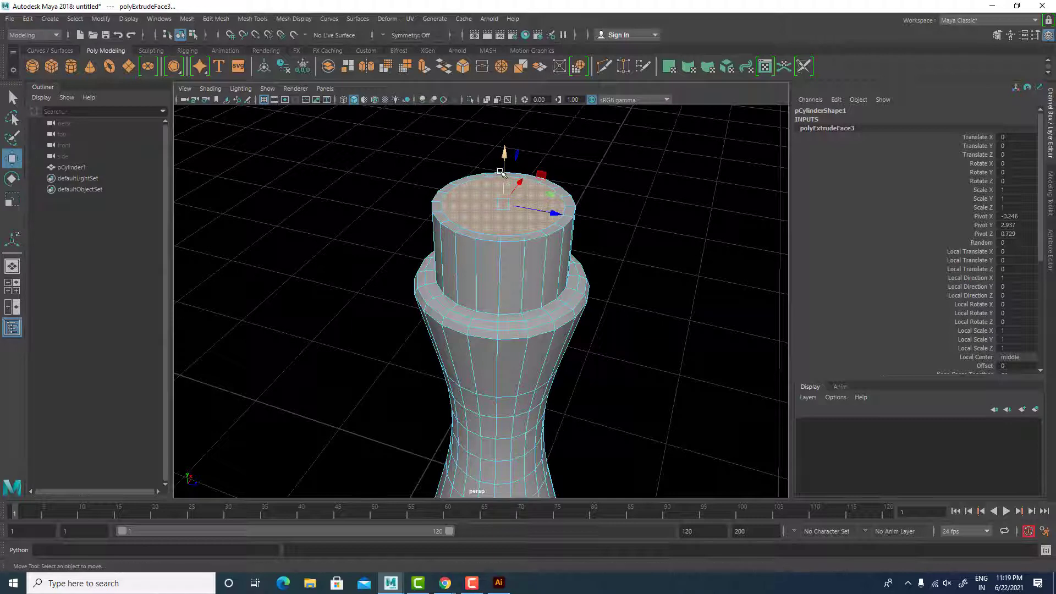
key(Delete)
Step: Select the opened bottle as a whole object and check its overall shape
right_drag(528, 222, 636, 157)
click(623, 267)
scroll(623, 268, down, 4)
alt+drag(623, 267, 555, 237)
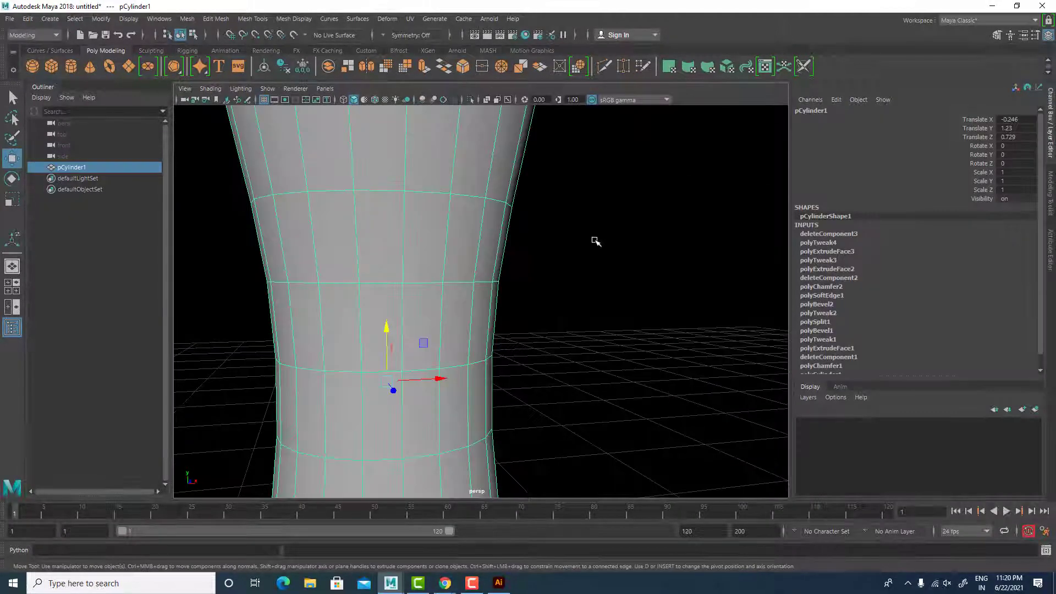
scroll(584, 293, down, 5)
alt+drag(584, 293, 574, 317)
scroll(575, 318, down, 5)
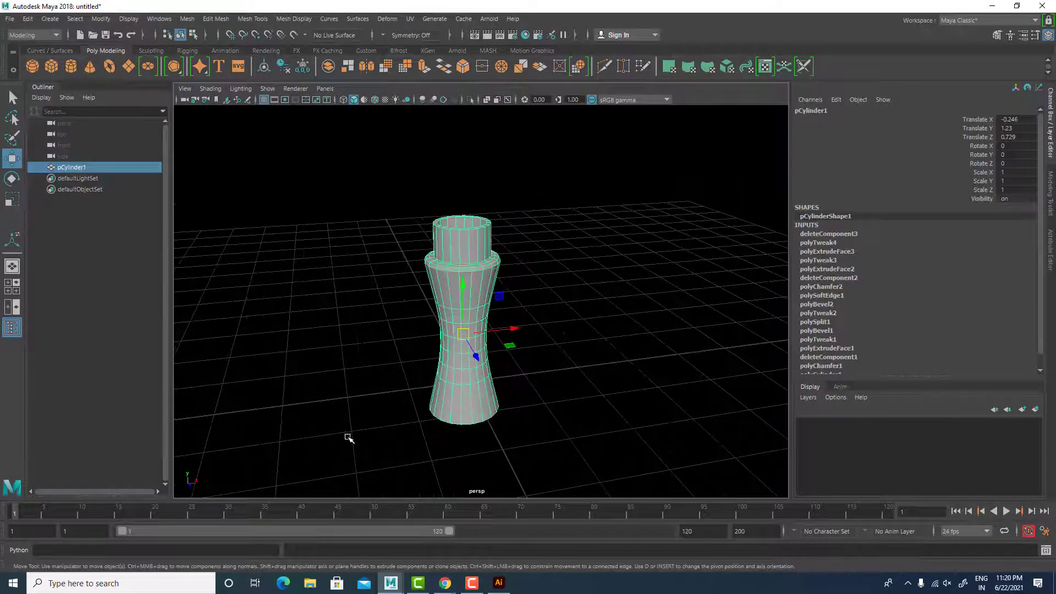
Step: Delete the bottle and create a tall polygon cone standing on the grid
key(Delete)
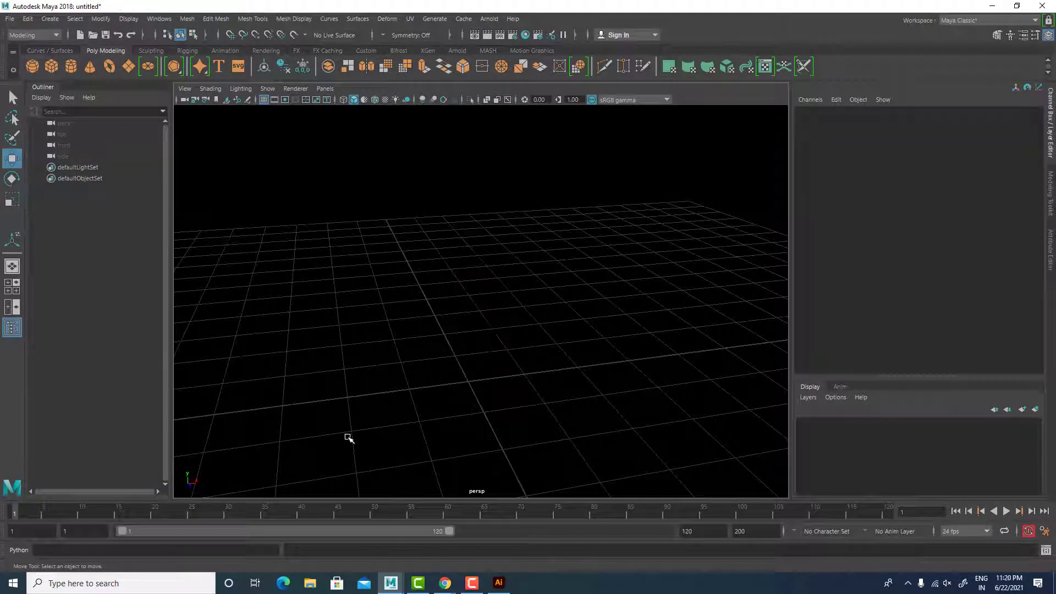
click(90, 67)
drag(498, 385, 491, 207)
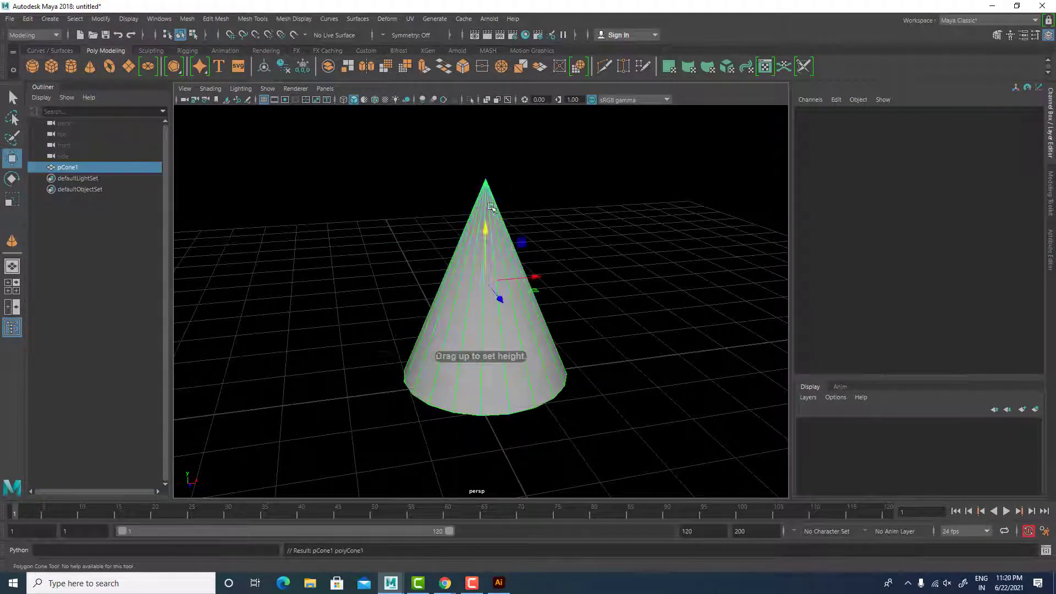
Step: Delete the cone's base face to leave its underside open
alt+drag(502, 275, 490, 196)
scroll(493, 312, up, 3)
right_drag(493, 266, 495, 290)
click(499, 331)
key(Delete)
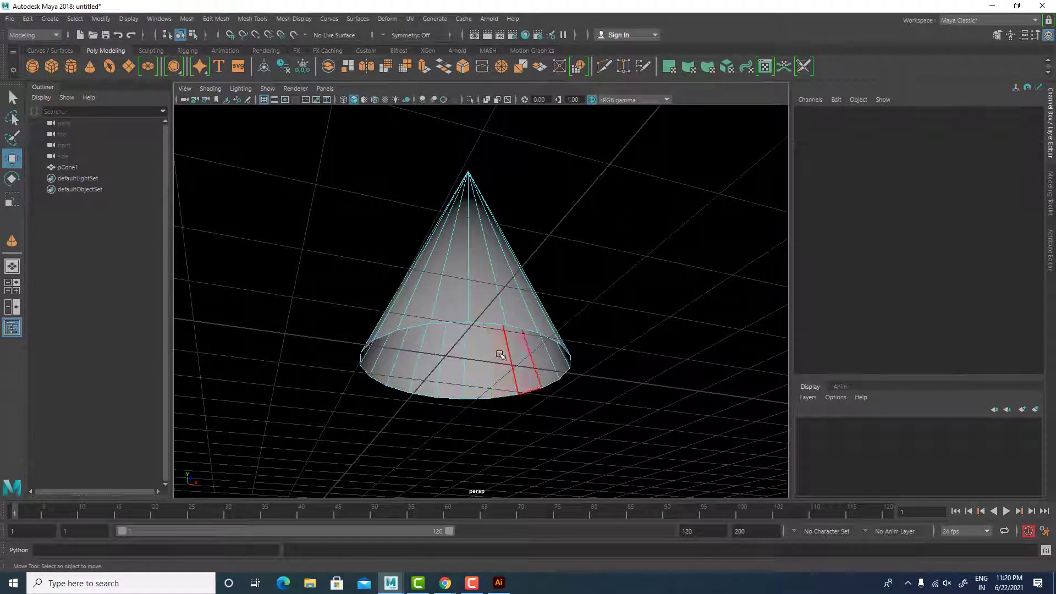
Step: Select the cone's side edges and connect them with a horizontal edge loop around the middle
alt+drag(501, 355, 523, 380)
scroll(504, 309, up, 3)
scroll(471, 219, up, 2)
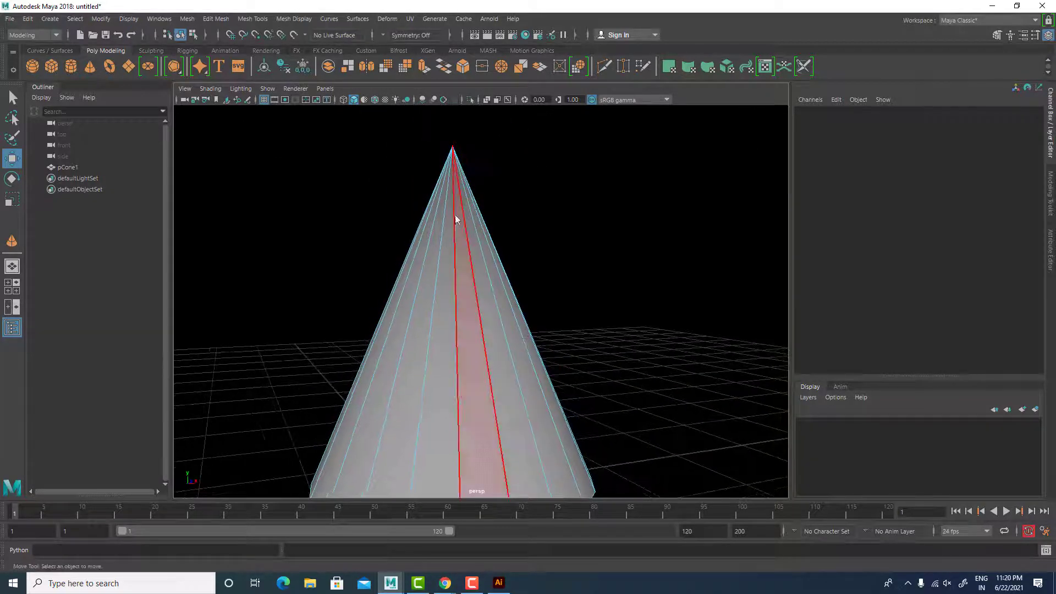
right_drag(438, 207, 440, 177)
drag(588, 277, 215, 249)
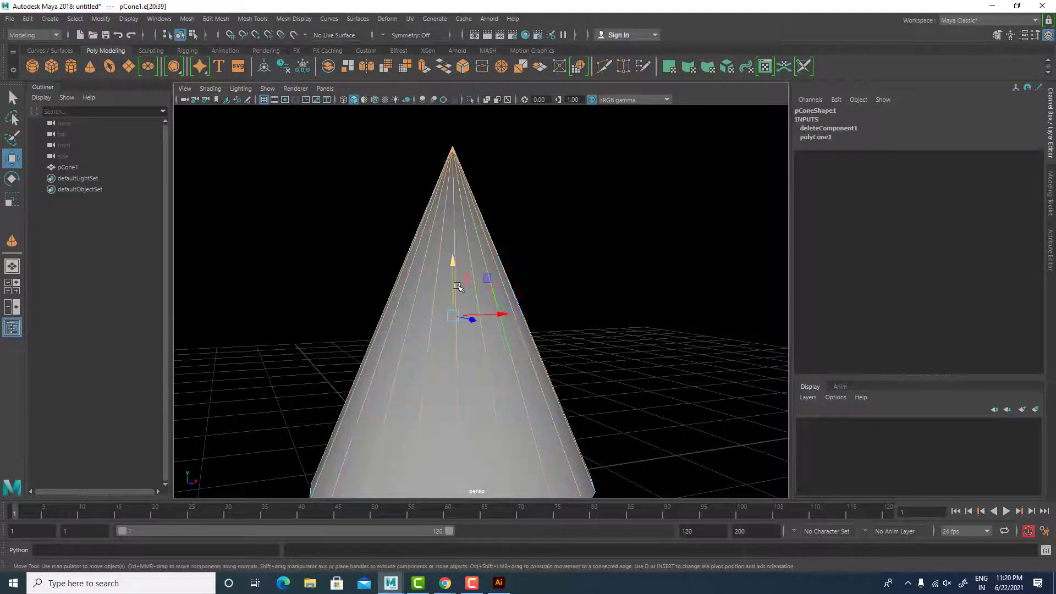
shift+right_drag(458, 286, 451, 477)
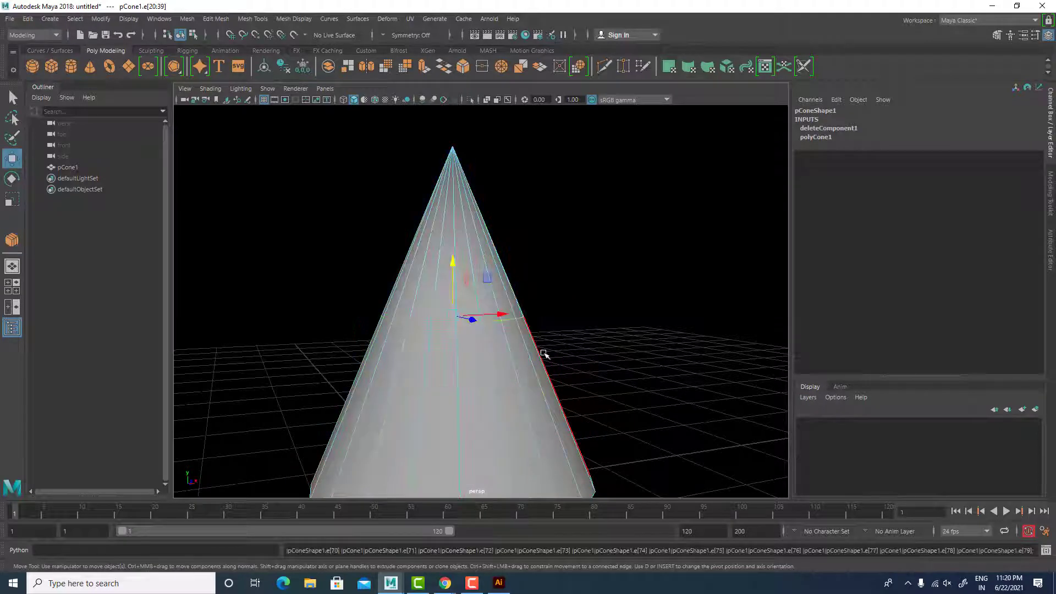
Step: Delete all faces above the horizontal edge loop, leaving an open truncated cone
alt+middle_drag(561, 327, 600, 291)
right_drag(483, 198, 483, 226)
drag(329, 138, 683, 176)
key(Delete)
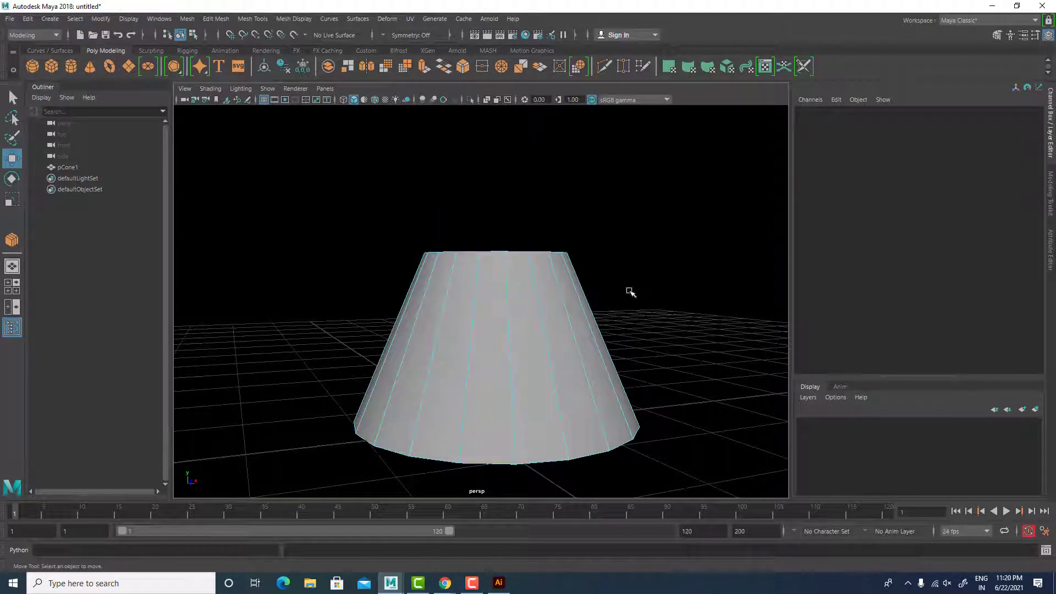
Step: Try to extrude the edge loop of the truncated cone's open top rim upward
alt+drag(630, 292, 627, 337)
double_click(506, 161)
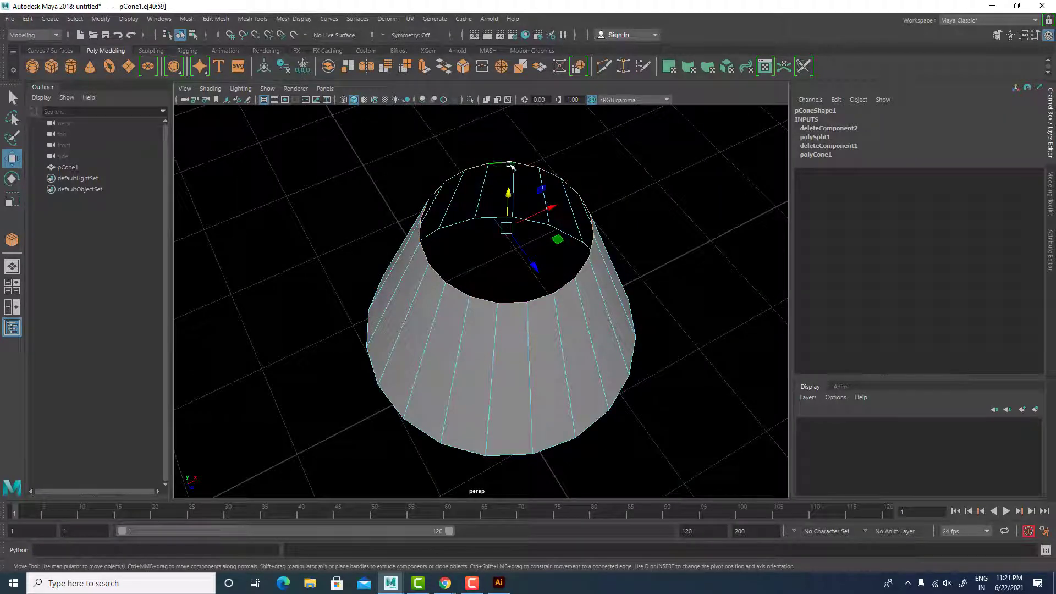
alt+middle_drag(552, 269, 555, 336)
alt+drag(555, 336, 566, 291)
shift+drag(506, 242, 525, 132)
Step: Add an edge loop around the truncated cone's middle and scale it outward horizontally to about the base's width
alt+right_drag(694, 413, 648, 397)
alt+drag(617, 390, 585, 319)
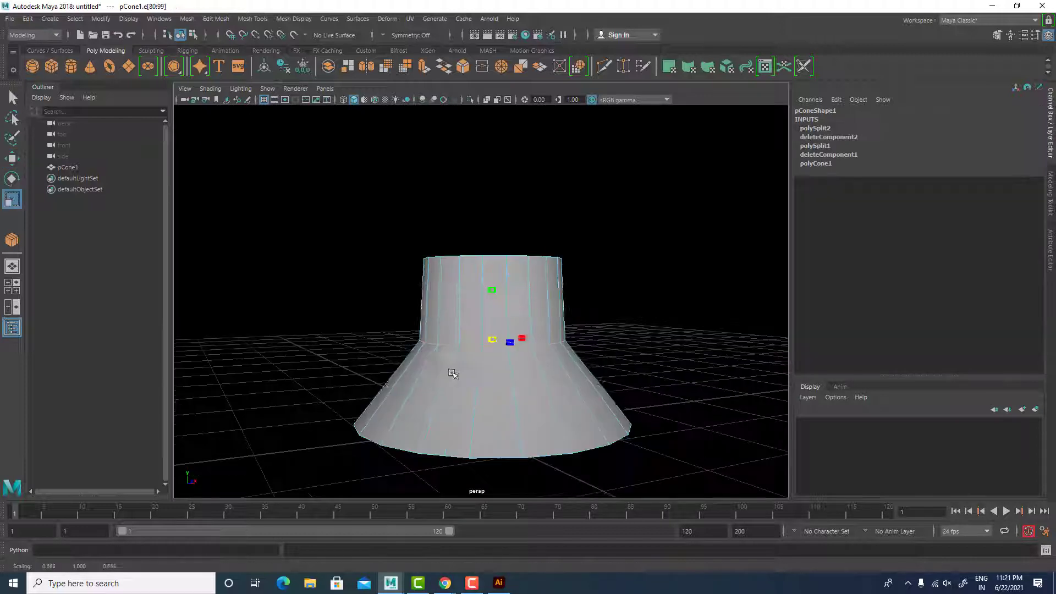
mouse_move(456, 373)
ctrl+mouse_down()
mouse_move(439, 379)
mouse_move(447, 373)
ctrl+mouse_up()
ctrl+drag(488, 343, 581, 315)
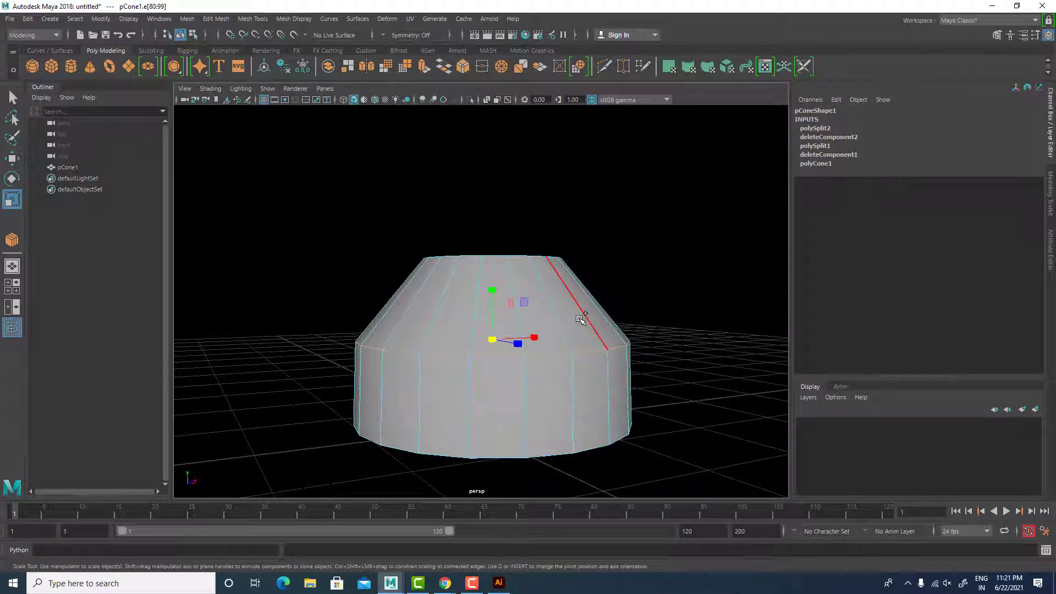
Step: Bevel the widened middle edge loop with 3 segments and a fraction of 0.9 to round the sides into a dome
shift+right_drag(581, 319, 632, 312)
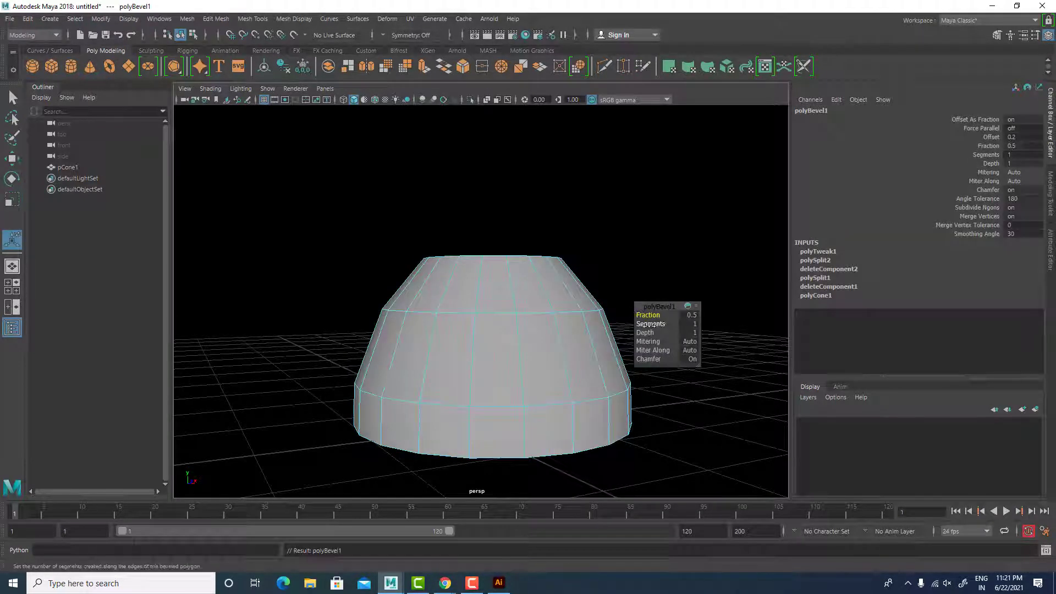
drag(652, 325, 670, 324)
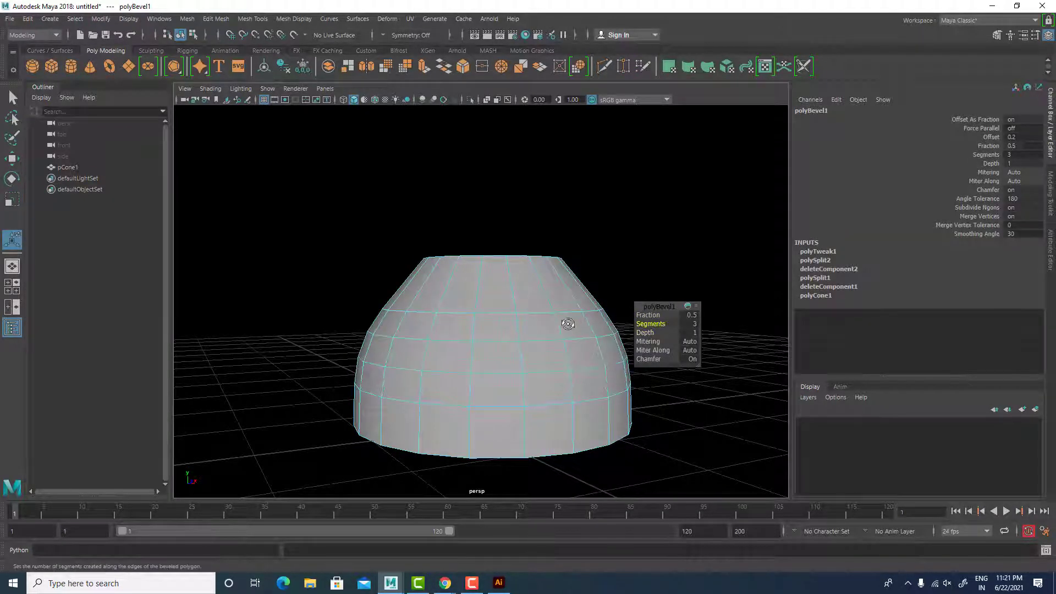
alt+drag(568, 324, 584, 344)
drag(645, 315, 646, 315)
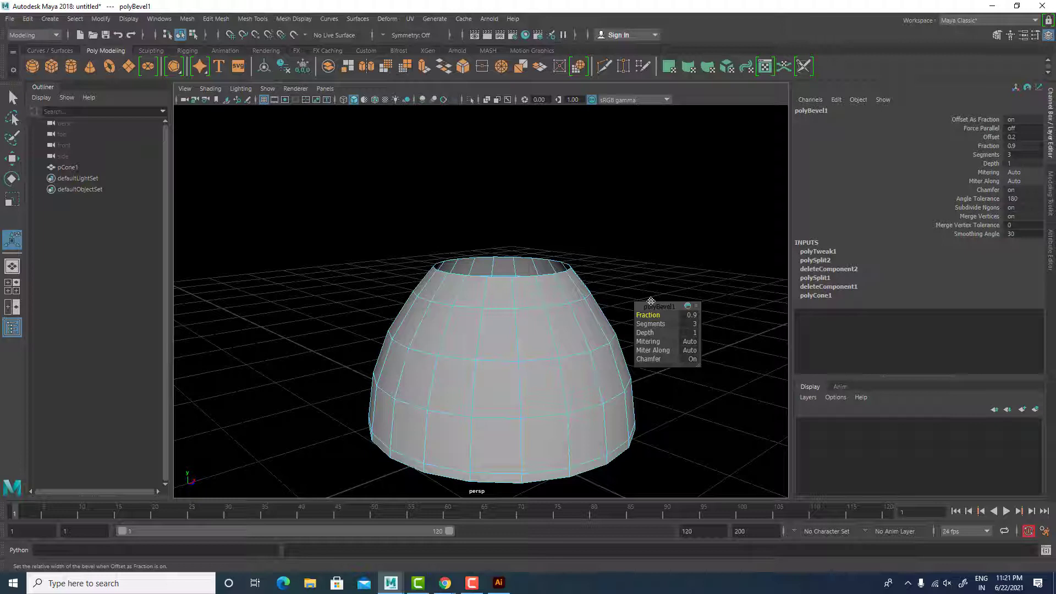
key(w)
right_drag(473, 267, 526, 251)
click(696, 231)
Step: Check the open-topped dome from several angles, then select it as a whole object and delete it
scroll(682, 264, down, 3)
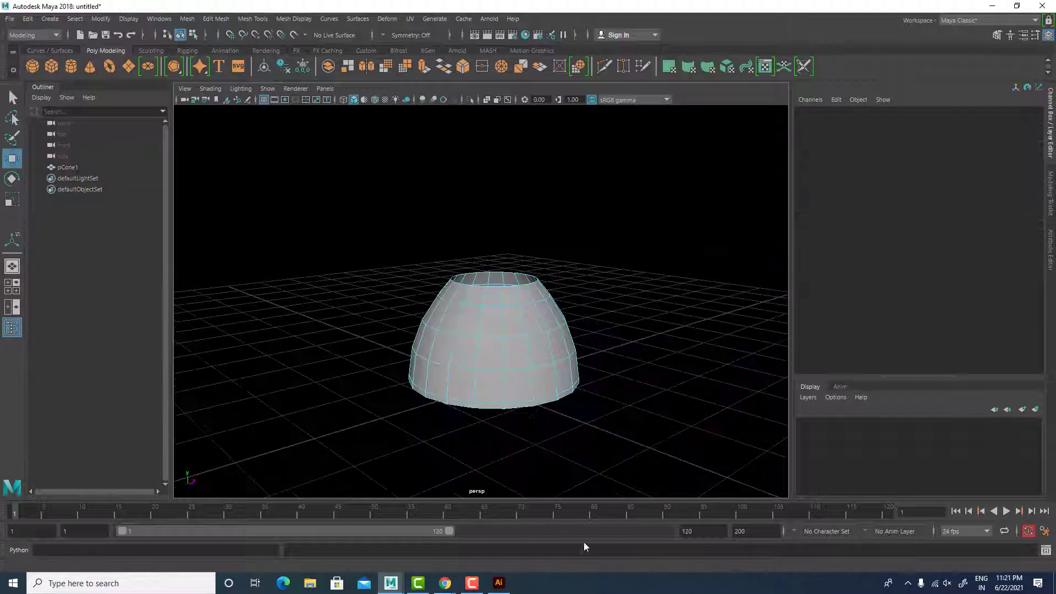
alt+drag(571, 395, 522, 365)
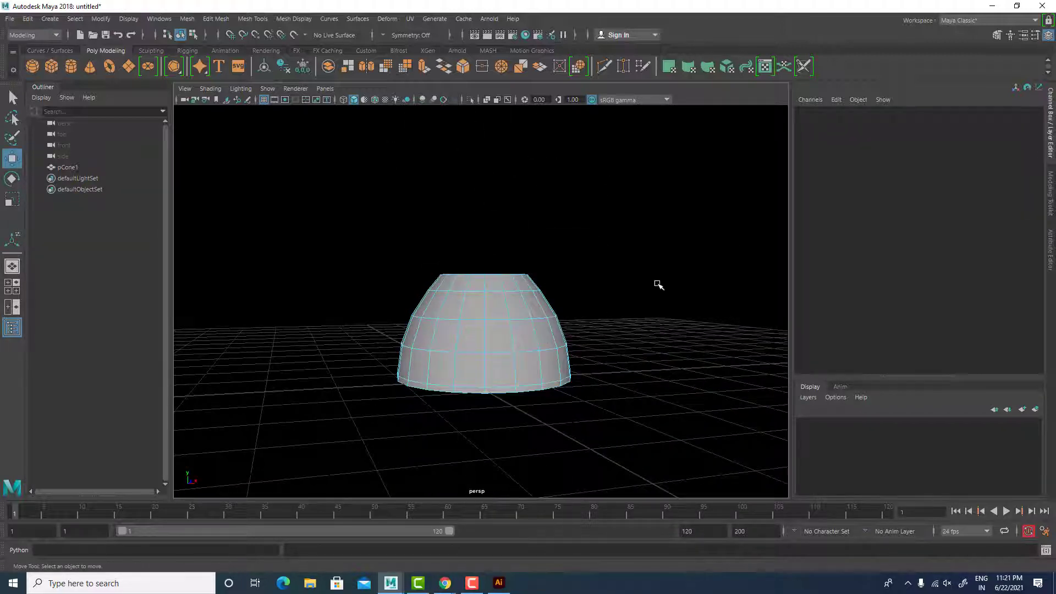
alt+drag(681, 151, 627, 191)
right_click(623, 192)
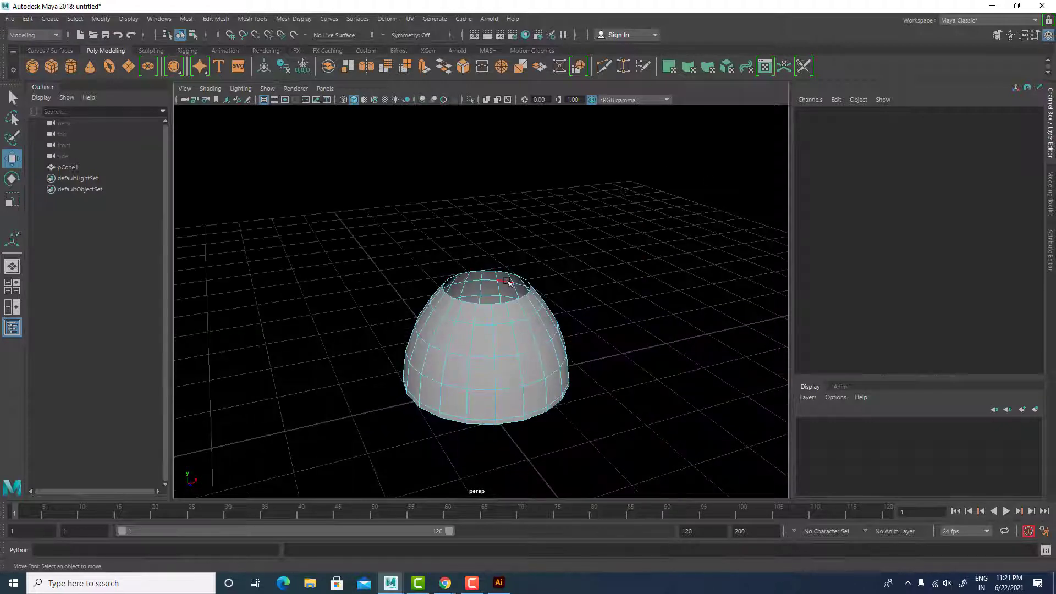
right_drag(507, 267, 561, 251)
drag(615, 242, 382, 372)
key(Delete)
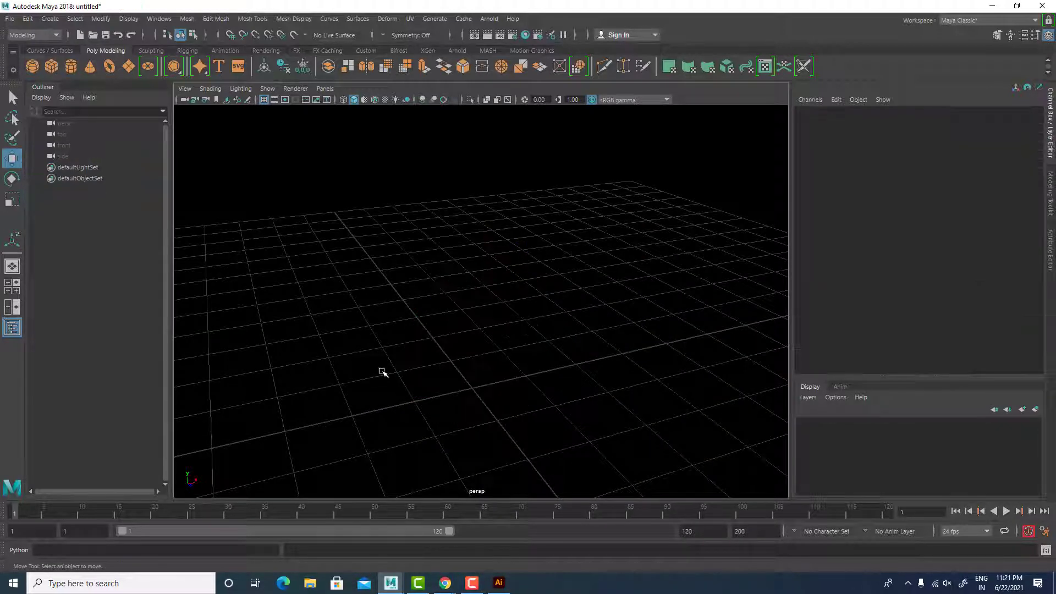
Step: Create a polygon torus on the grid with a radius of about 1.6 and a section radius of 0.4
click(112, 66)
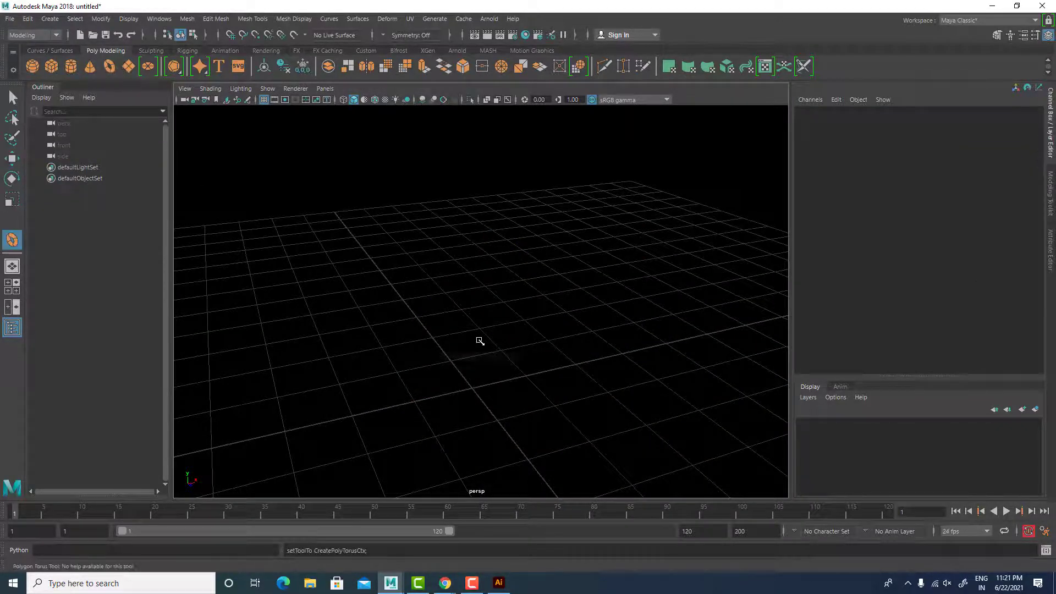
drag(495, 338, 493, 370)
drag(504, 302, 503, 300)
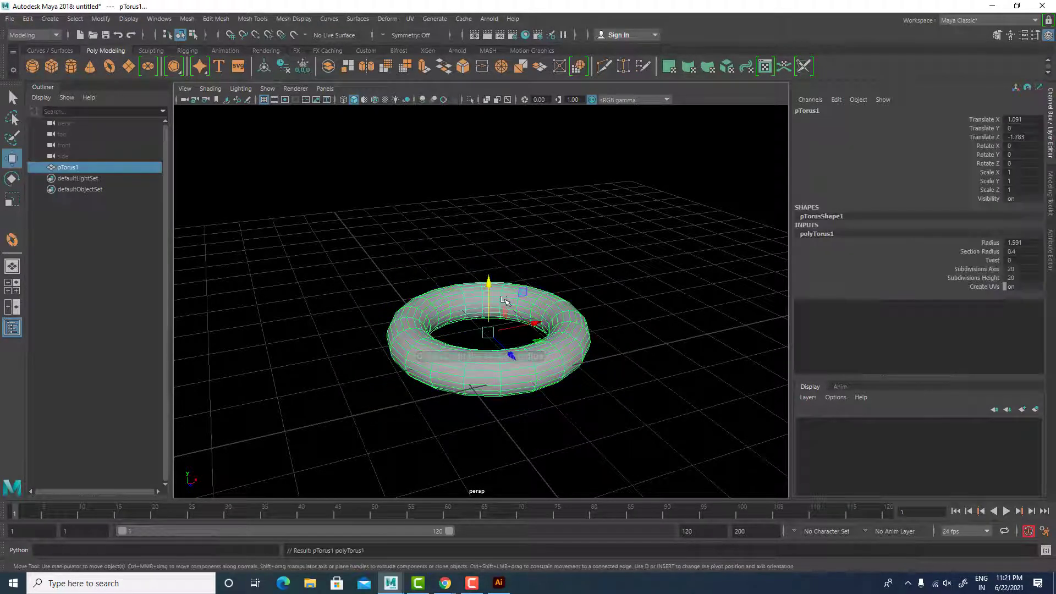